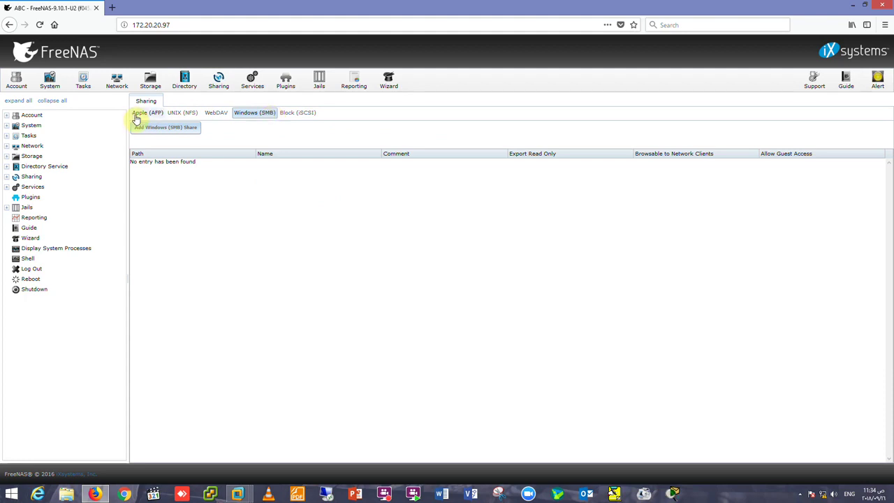
# Step through the UNIX (NFS), WebDAV and Windows (SMB) share lists to the Block (iSCSI) settings.
pyautogui.click(174, 114)
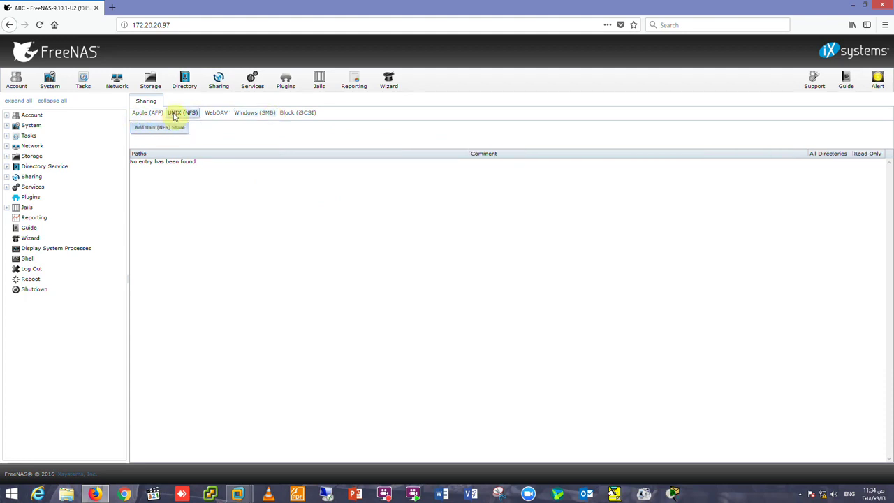
pyautogui.click(209, 116)
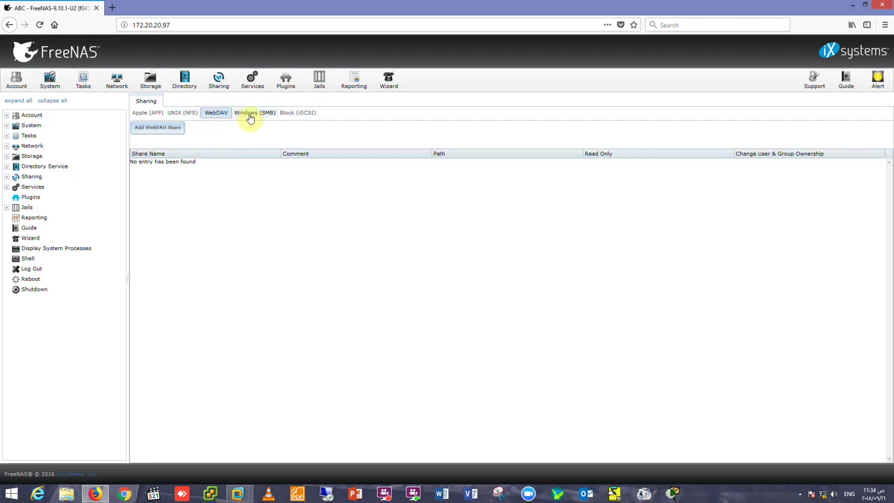
pyautogui.click(237, 116)
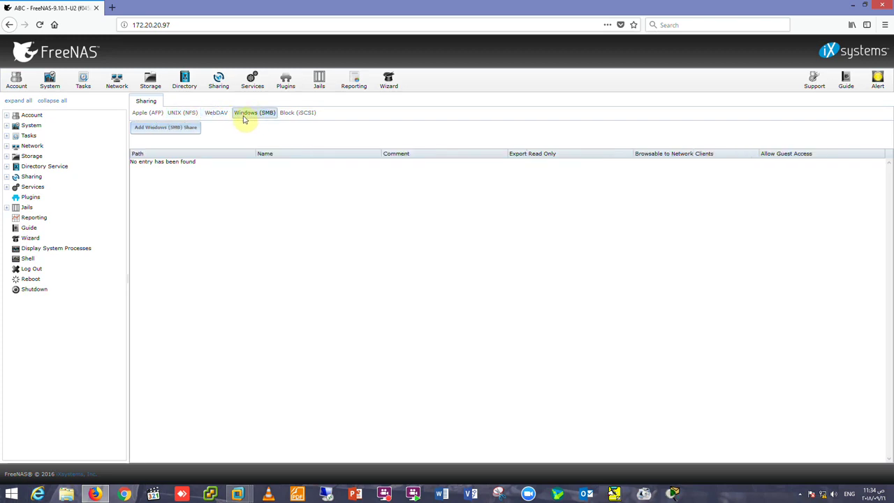
pyautogui.click(290, 113)
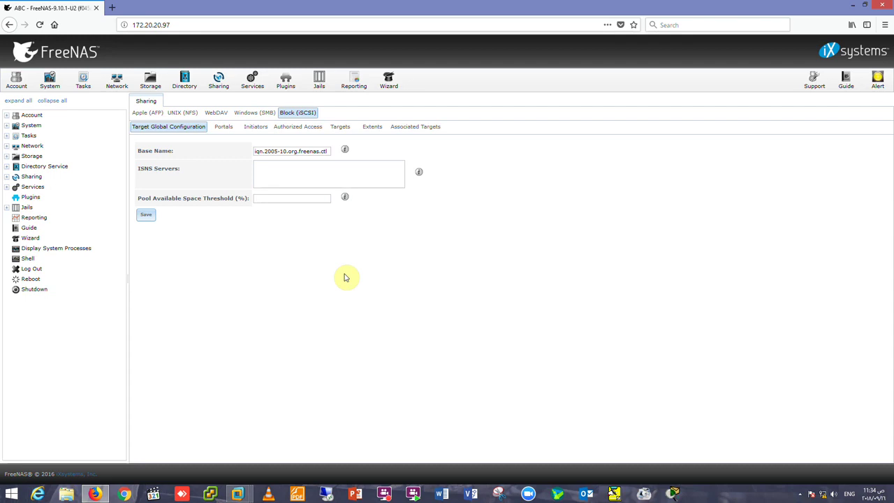
# Launch Computer Management from This PC in File Explorer and switch to Disk Management.
pyautogui.click(66, 494)
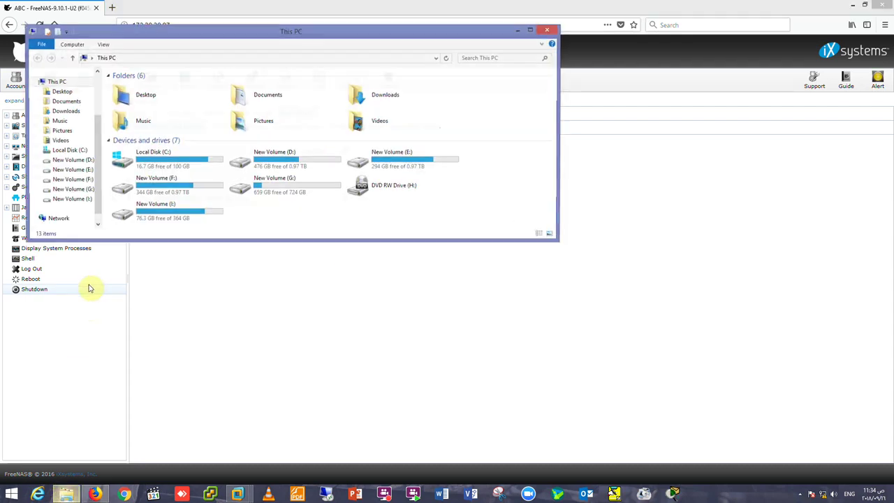
pyautogui.rightClick(59, 83)
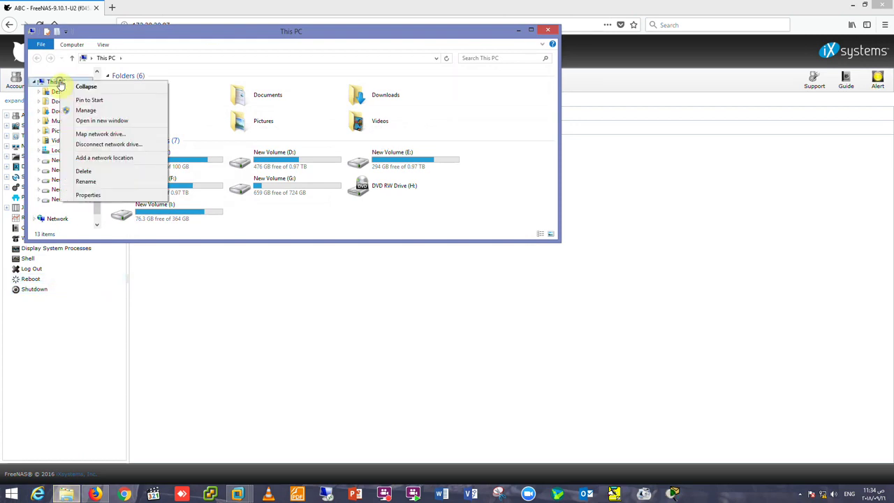
pyautogui.click(78, 110)
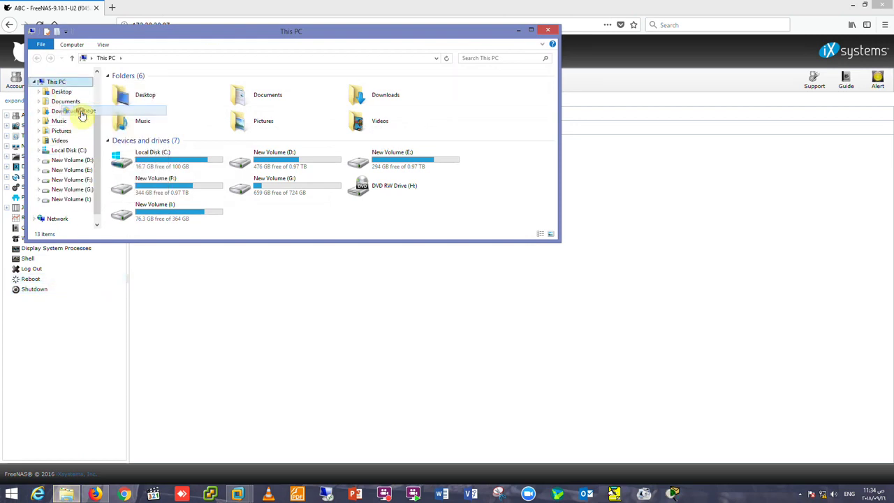
pyautogui.click(206, 197)
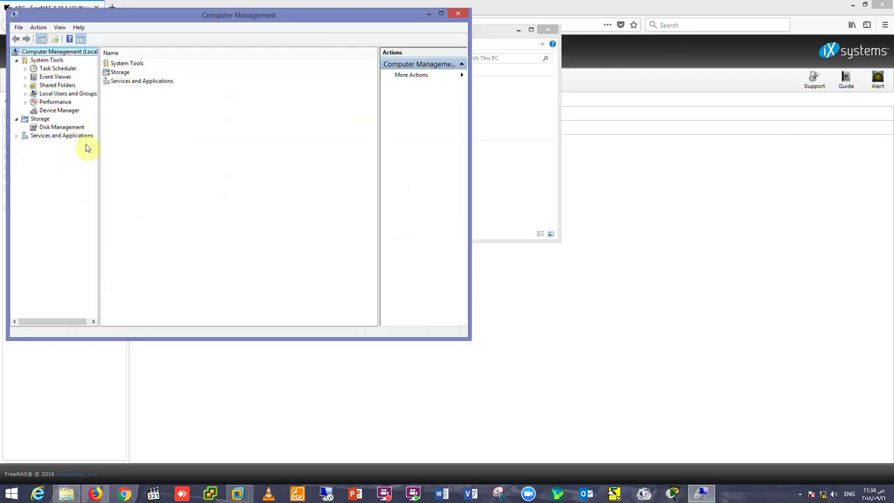
pyautogui.click(80, 127)
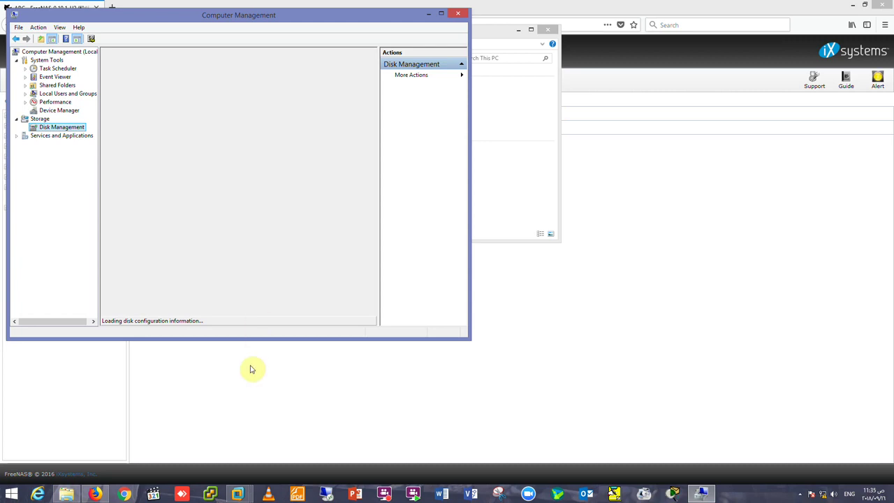
pyautogui.click(238, 494)
# Dismiss the VMware Tools reminder and enlarge the ESXi 5 console window.
pyautogui.click(98, 430)
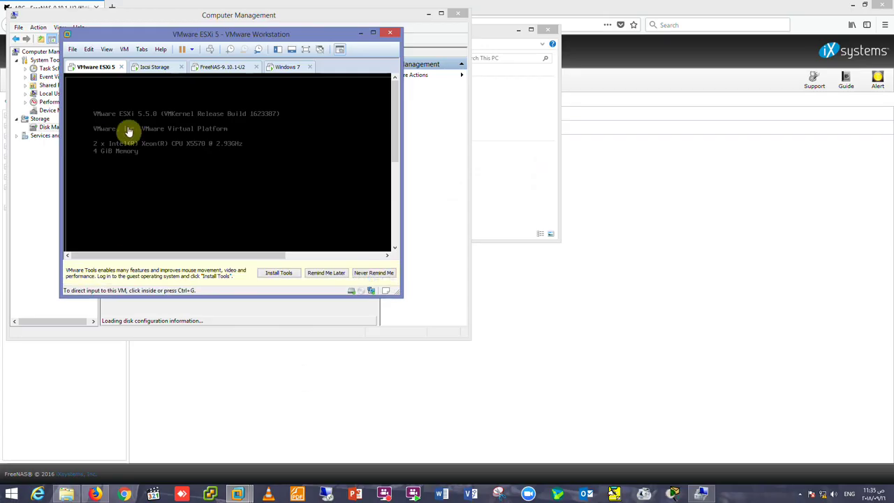
pyautogui.click(326, 273)
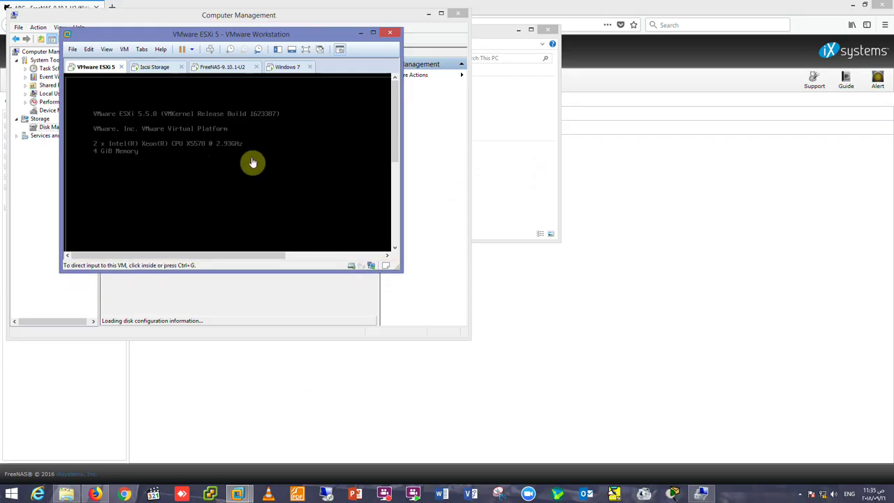
pyautogui.moveTo(401, 274); pyautogui.dragTo(542, 419)
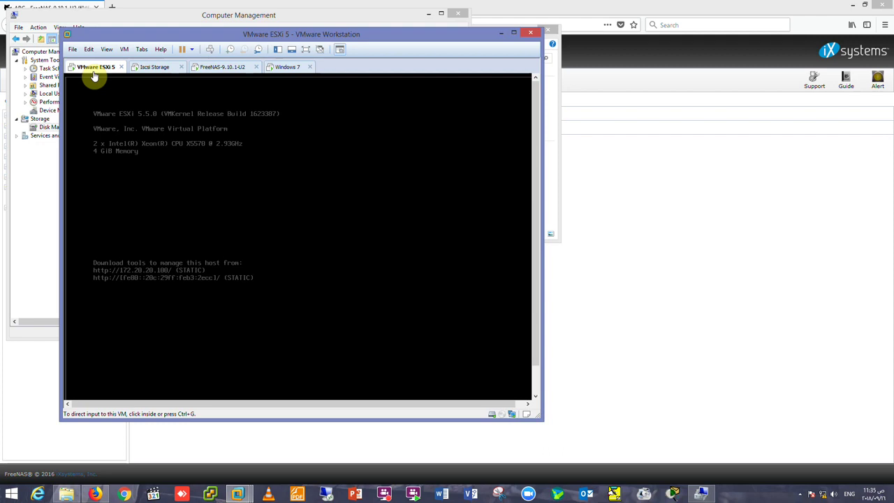
# Rearrange the VMware and Computer Management windows to inspect Disk 1, then minimize both.
pyautogui.click(501, 33)
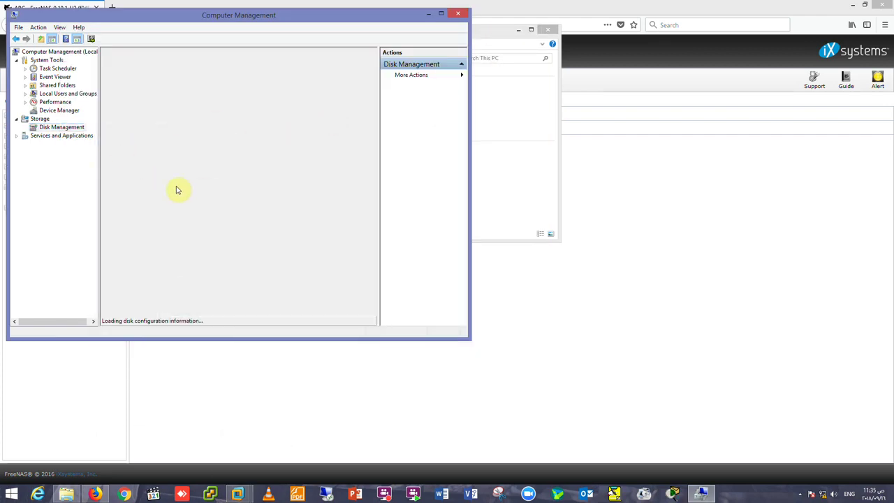
pyautogui.moveTo(184, 24); pyautogui.dragTo(302, 42)
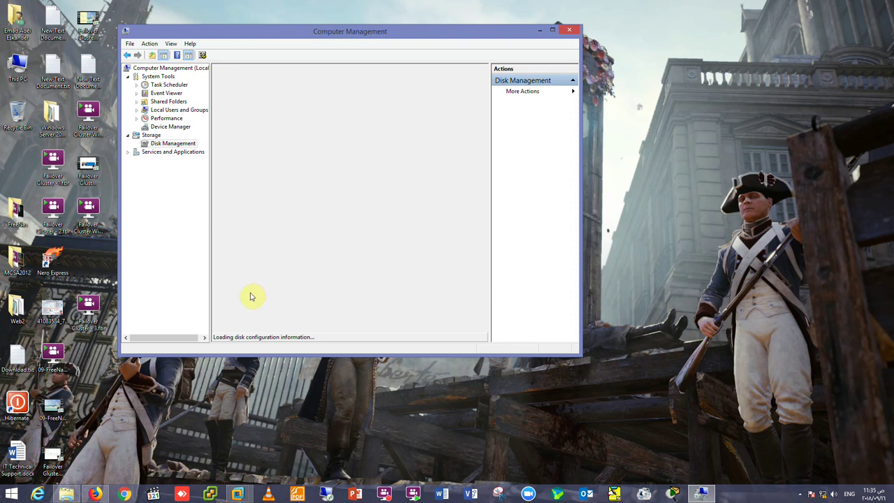
pyautogui.click(241, 495)
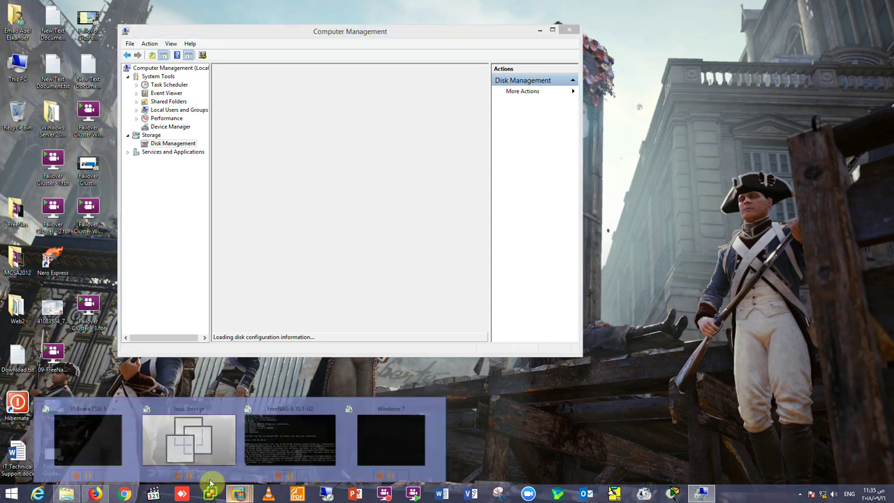
pyautogui.click(108, 451)
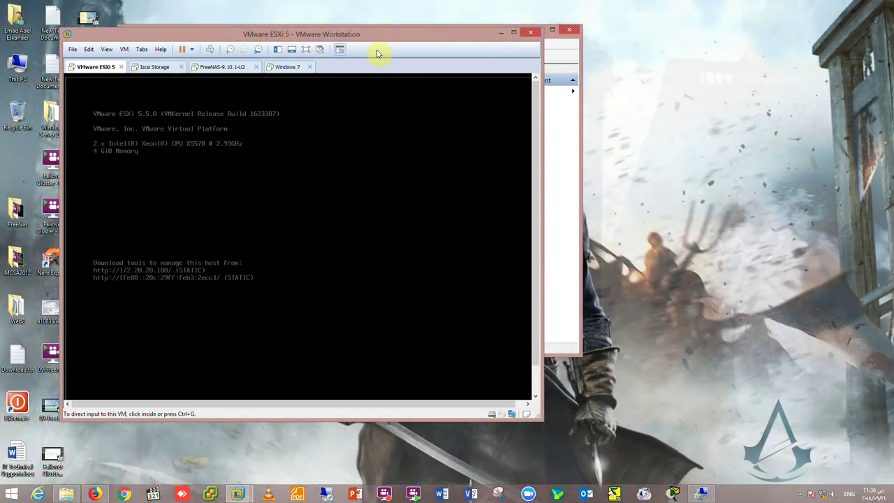
pyautogui.click(345, 34)
pyautogui.moveTo(346, 34); pyautogui.dragTo(474, 82)
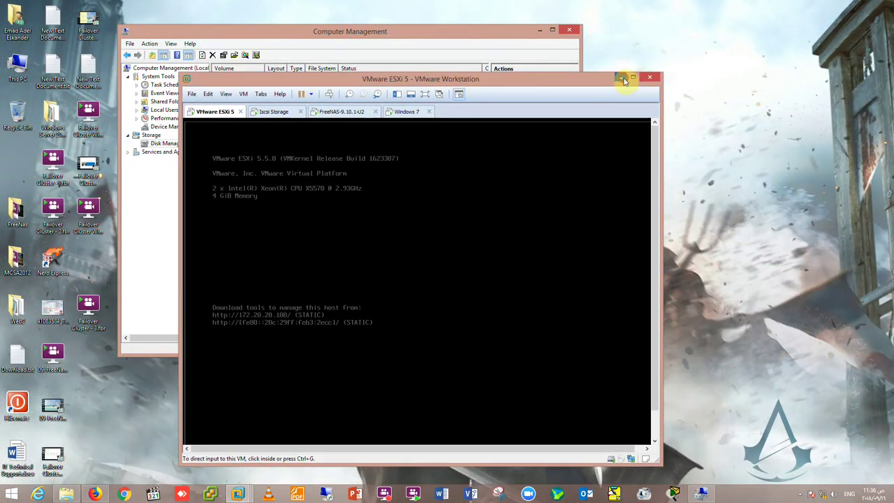
pyautogui.click(623, 79)
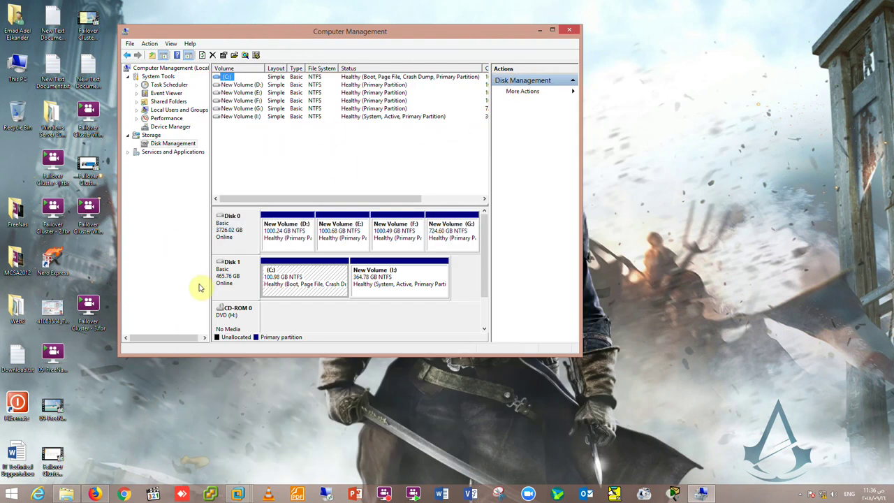
pyautogui.click(237, 277)
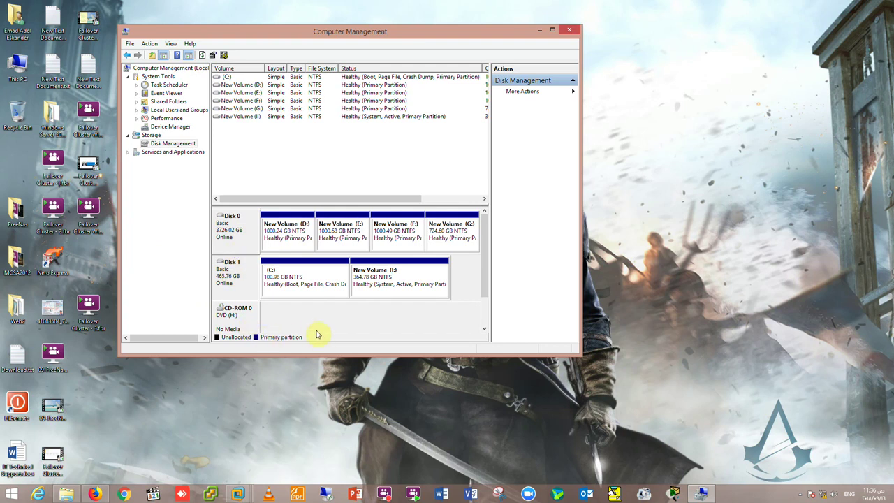
pyautogui.click(539, 31)
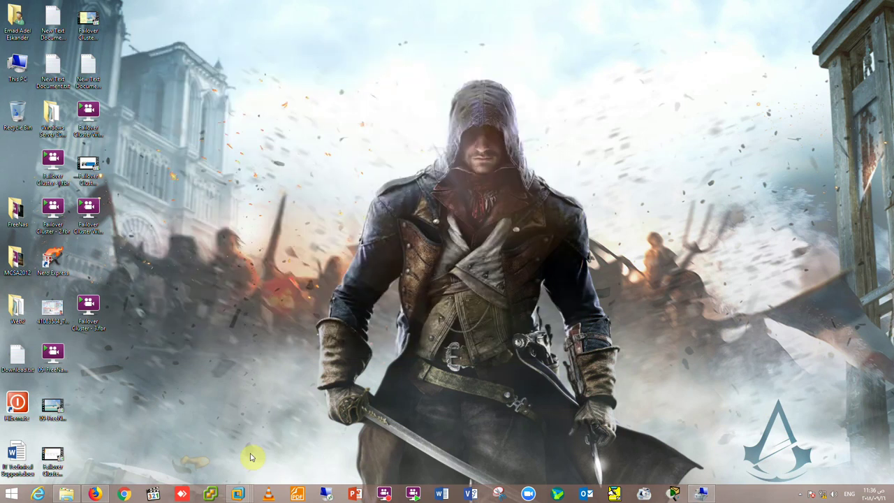
# Briefly restore the ESXi 5 console, then return to FreeNAS's iSCSI Target Global Configuration in Firefox.
pyautogui.moveTo(238, 497)
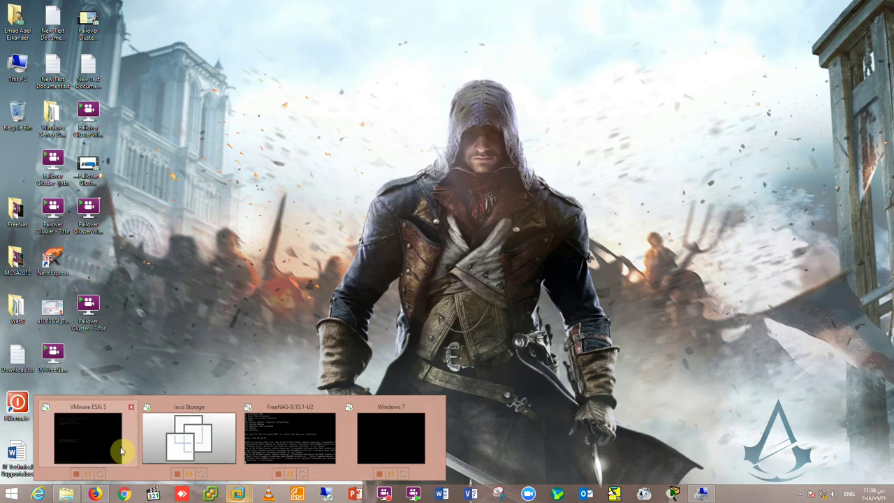
pyautogui.click(114, 451)
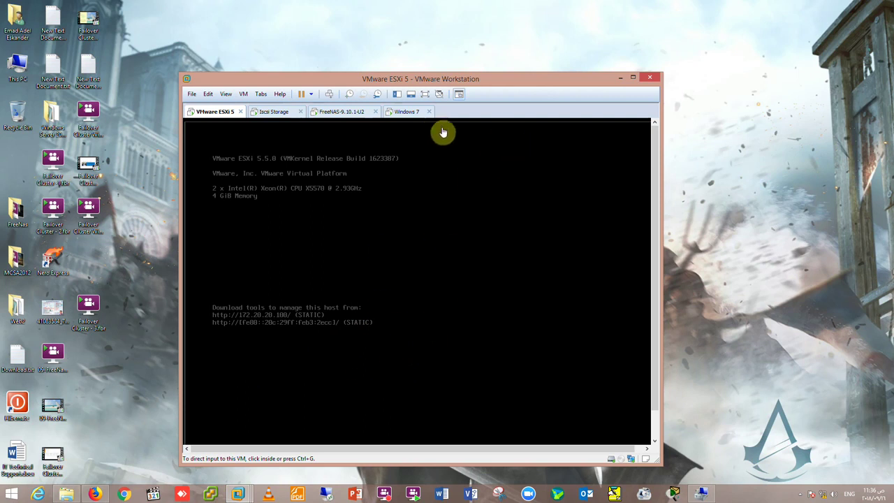
pyautogui.click(620, 79)
pyautogui.click(96, 493)
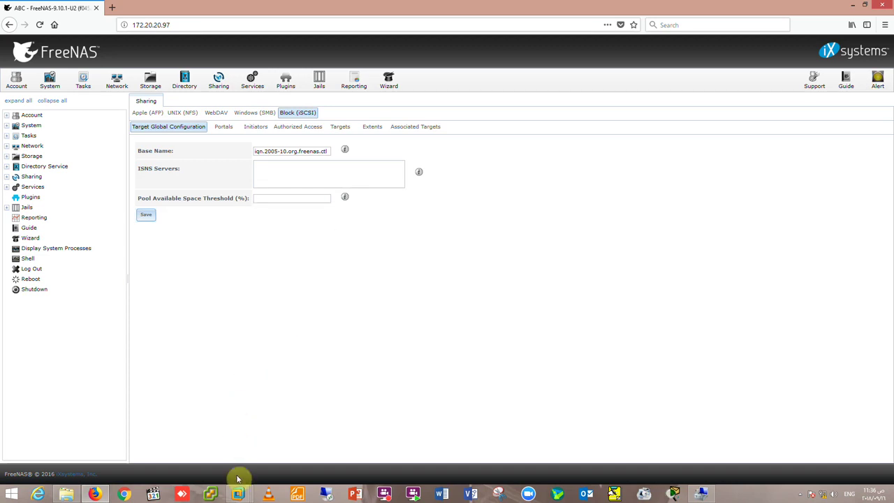
pyautogui.moveTo(227, 487)
pyautogui.click(107, 443)
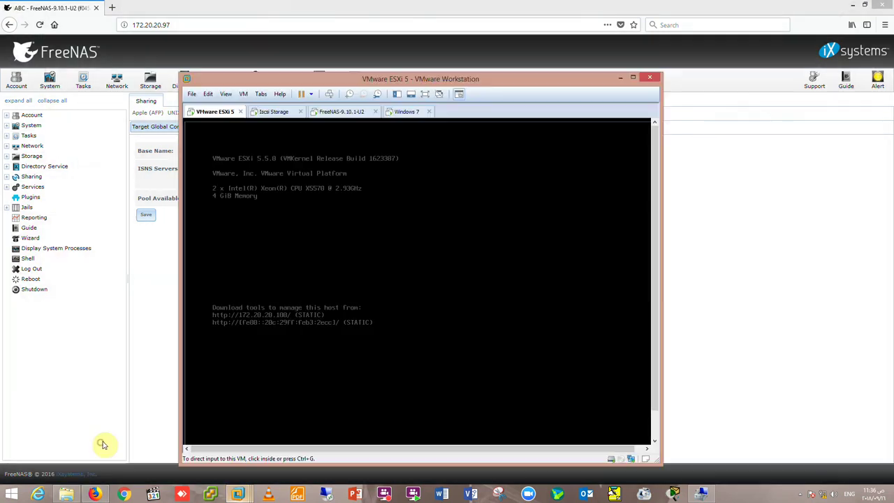
pyautogui.click(269, 114)
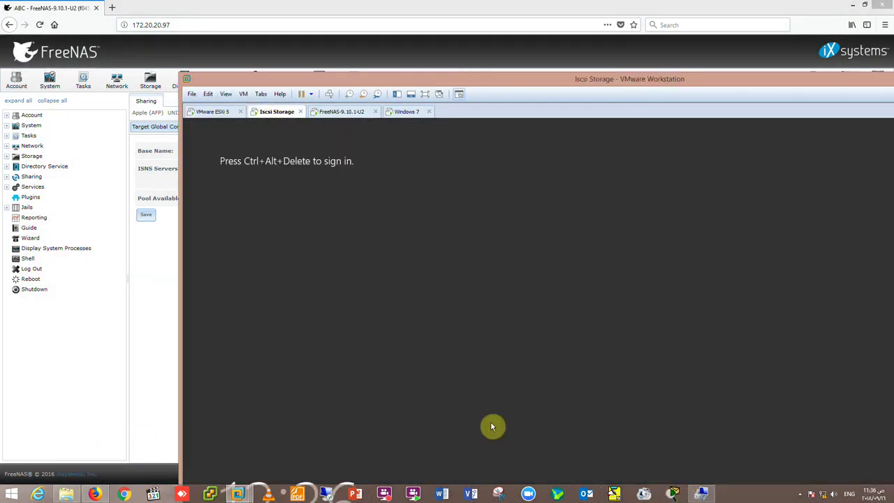
pyautogui.click(214, 115)
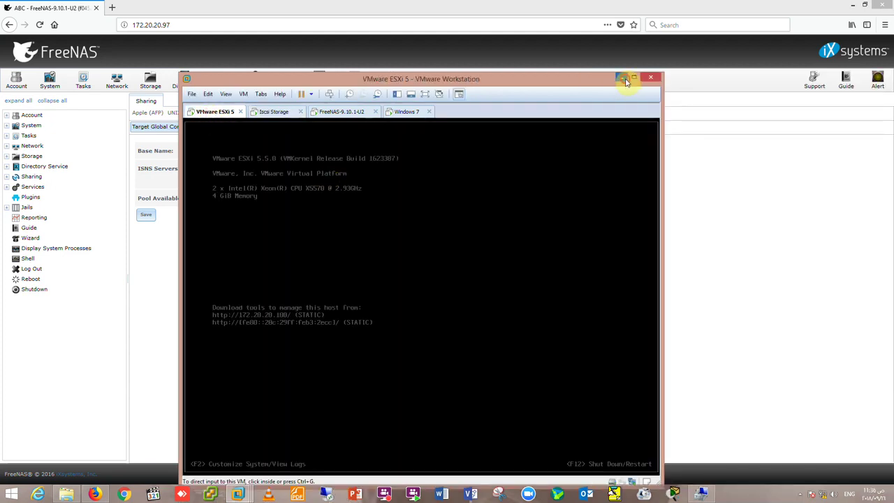
pyautogui.click(624, 78)
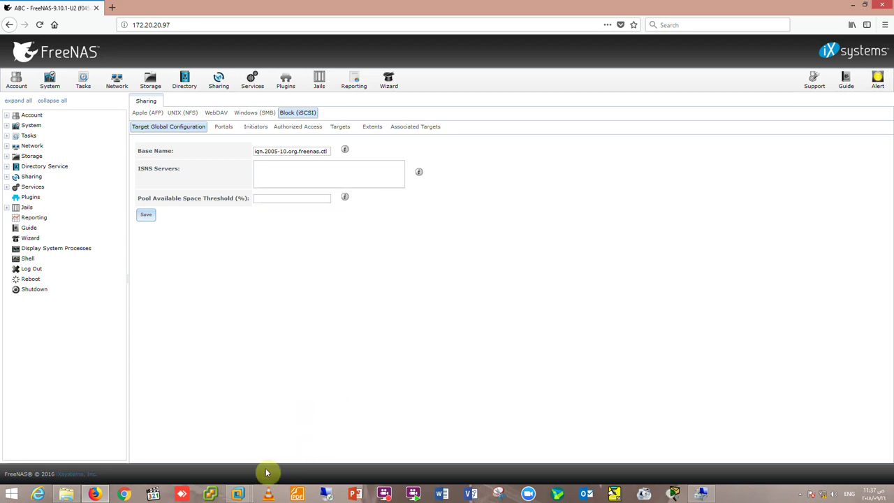
# Open FreeNAS's Storage Volumes list, which is still empty.
pyautogui.moveTo(238, 494)
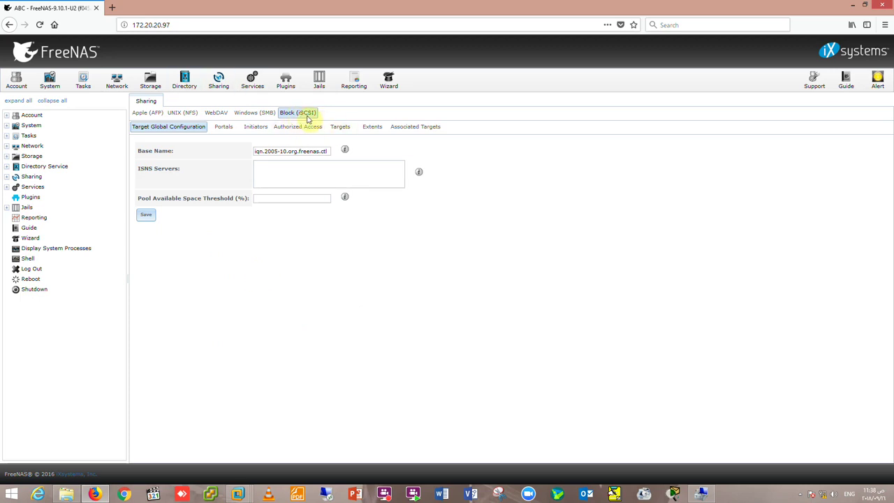
pyautogui.click(150, 80)
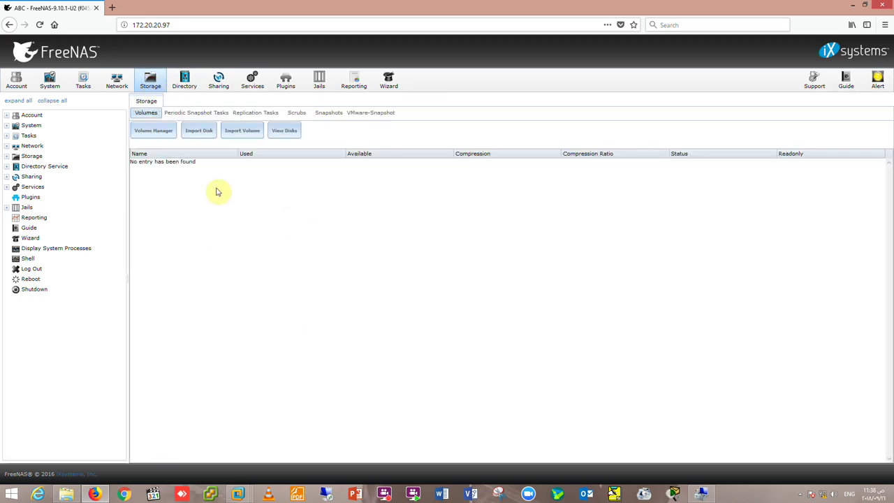
# Open the Settings of the FreeNAS-9.10.1-U2 virtual machine in VMware Workstation.
pyautogui.click(237, 494)
pyautogui.moveTo(253, 444)
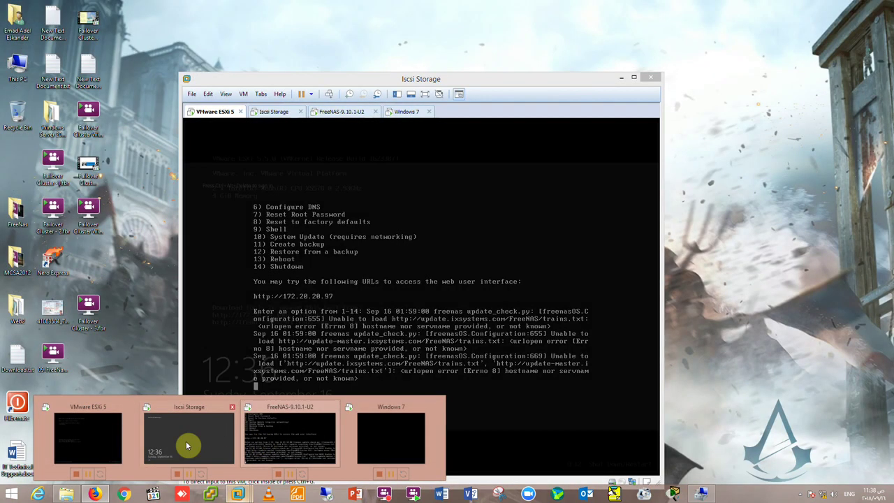
pyautogui.click(294, 441)
pyautogui.click(341, 112)
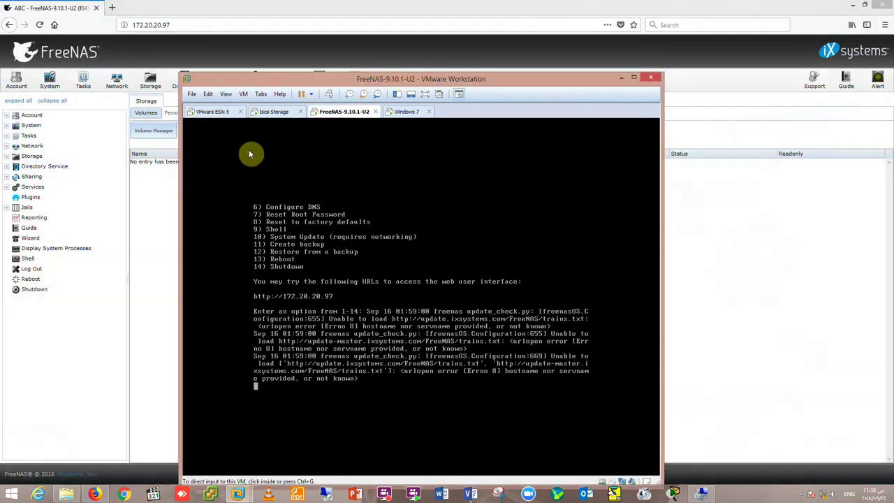
pyautogui.rightClick(341, 113)
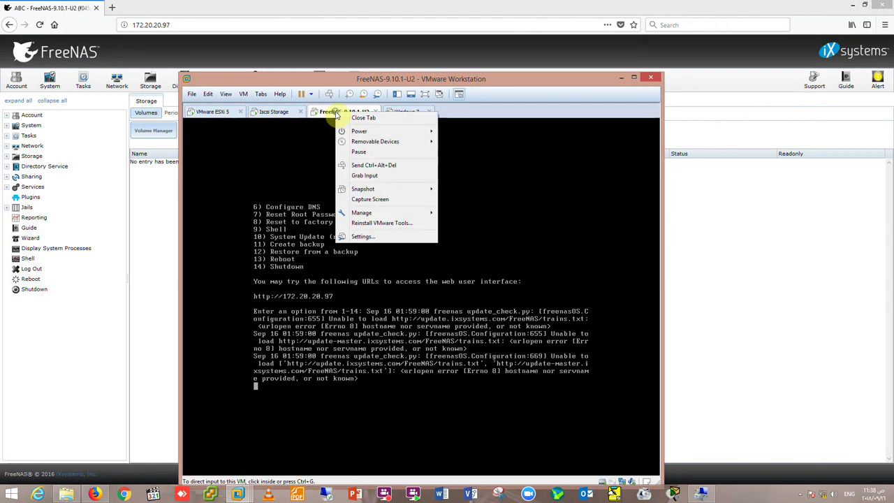
pyautogui.click(363, 237)
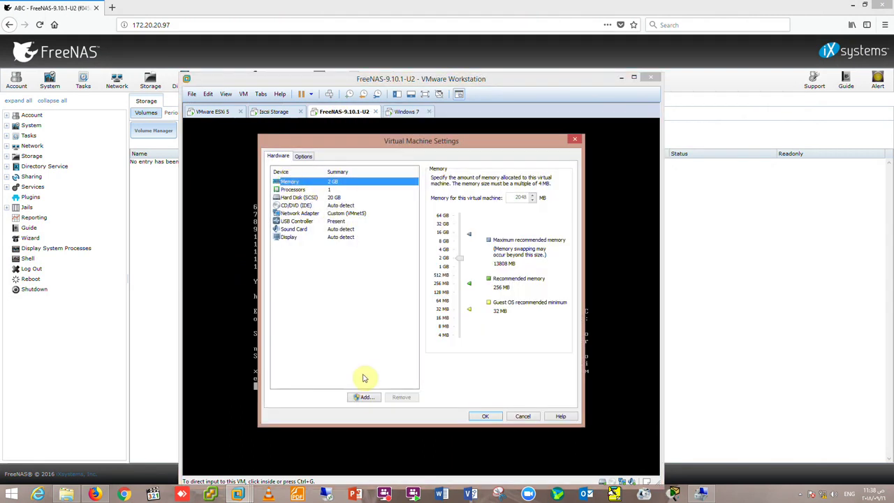
# Add a new 500 GB hard disk stored as a single file and save the VM settings.
pyautogui.click(364, 397)
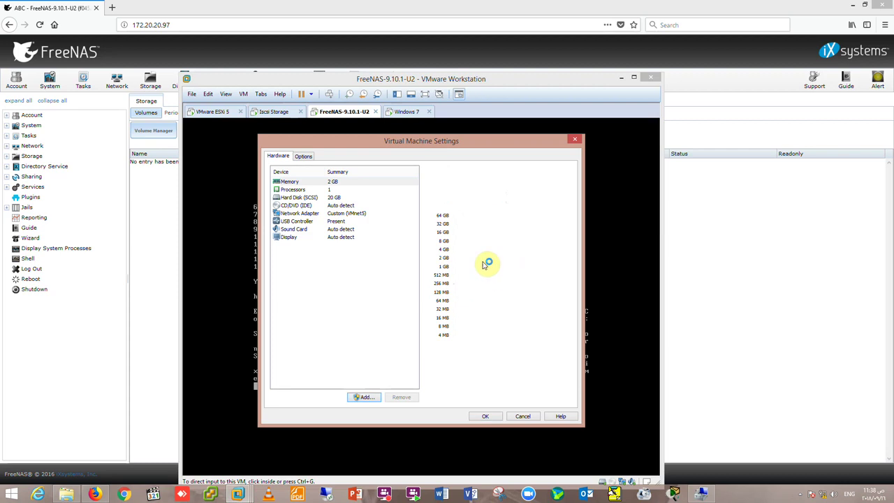
pyautogui.click(461, 364)
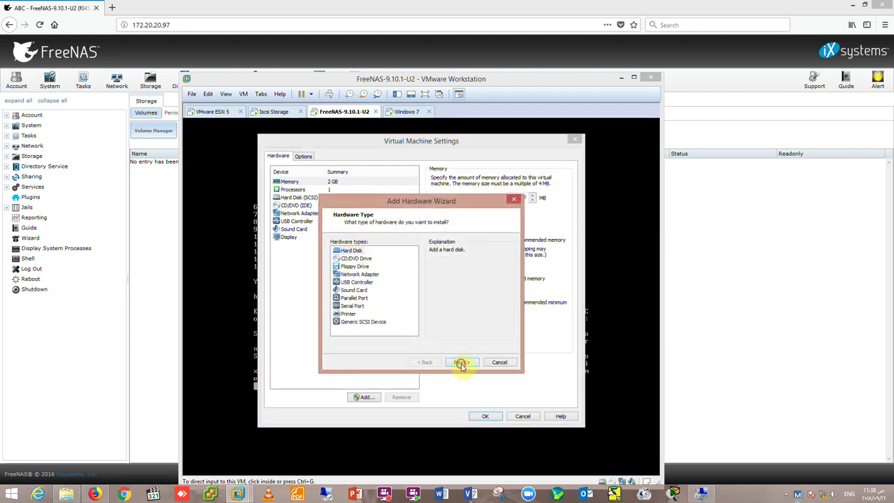
pyautogui.click(462, 363)
pyautogui.click(461, 364)
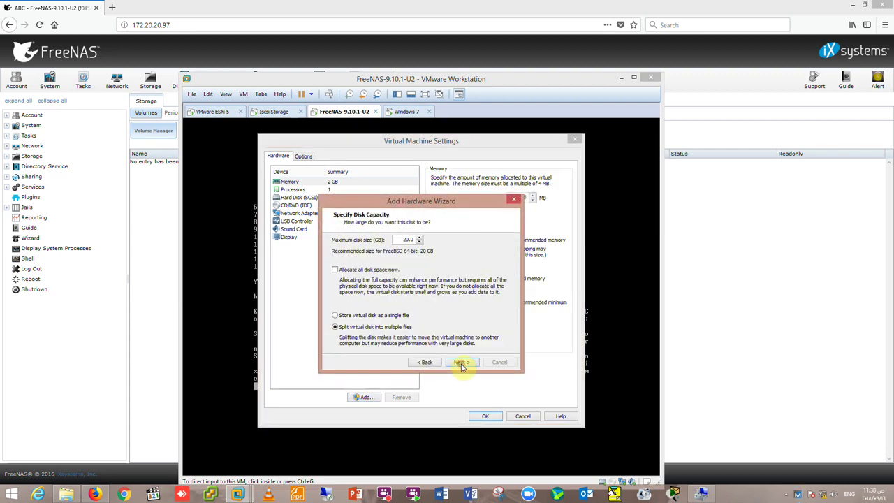
pyautogui.click(397, 315)
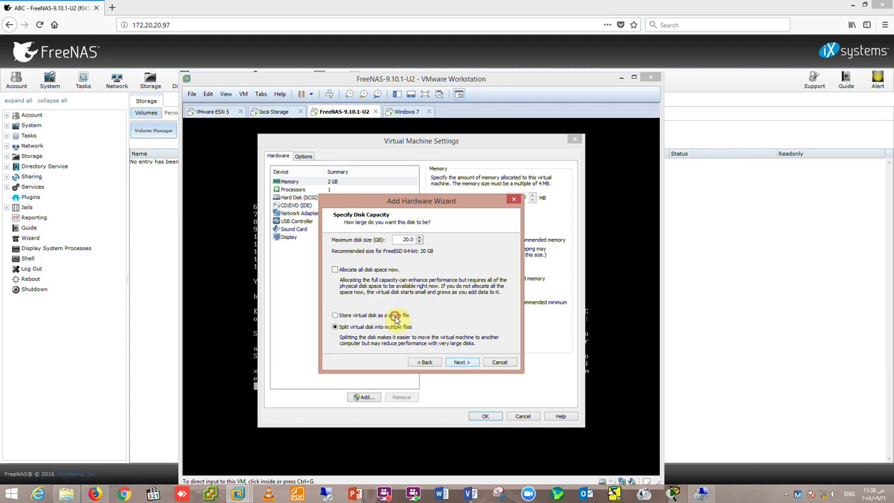
pyautogui.doubleClick(395, 238)
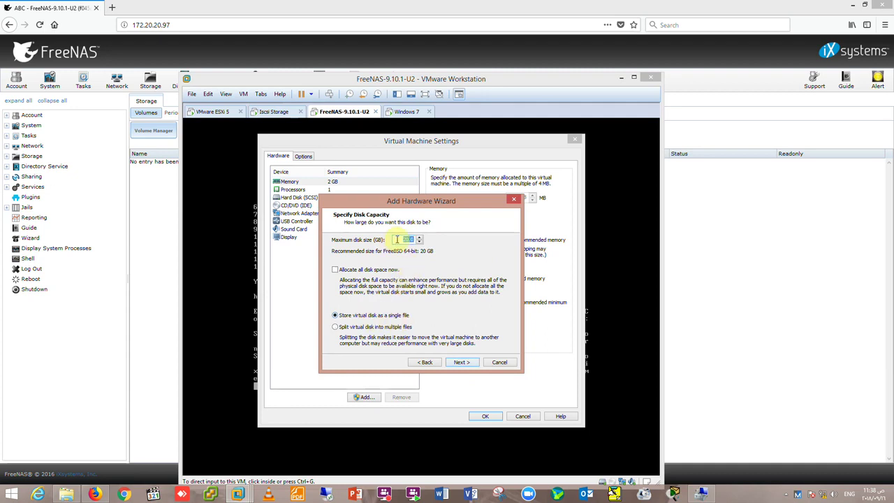
pyautogui.write('500')
pyautogui.click(462, 362)
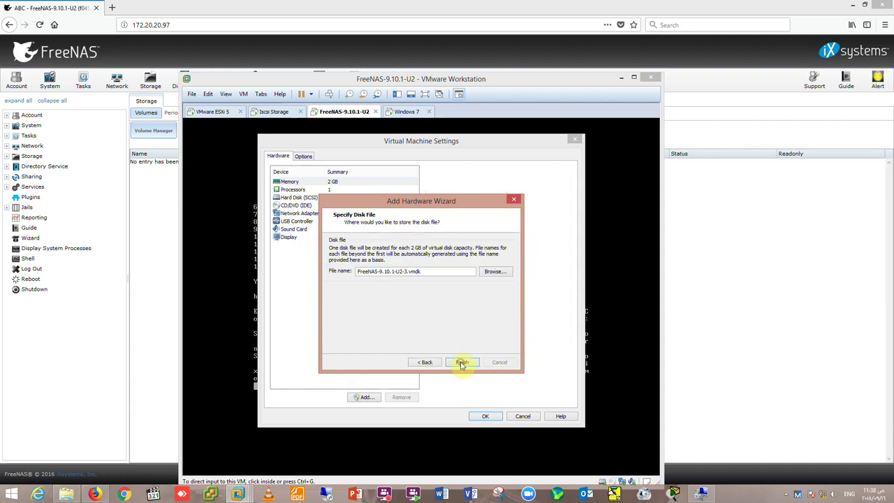
pyautogui.click(462, 362)
pyautogui.click(487, 416)
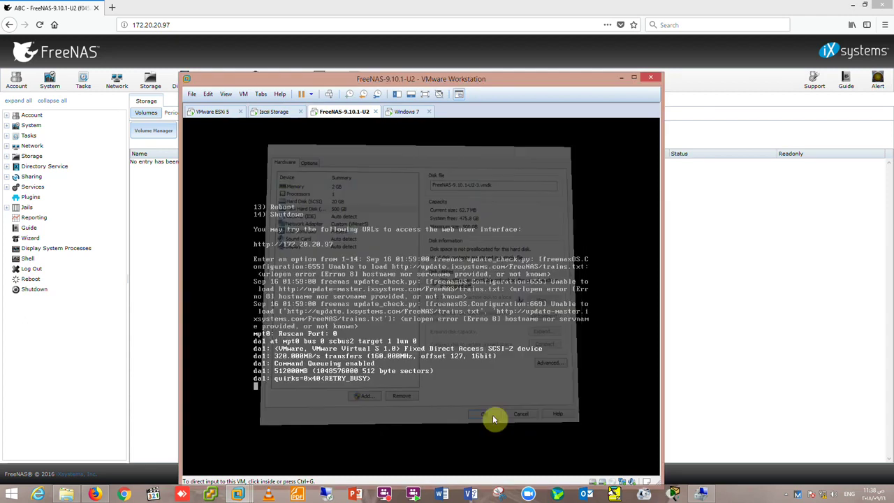
pyautogui.click(625, 79)
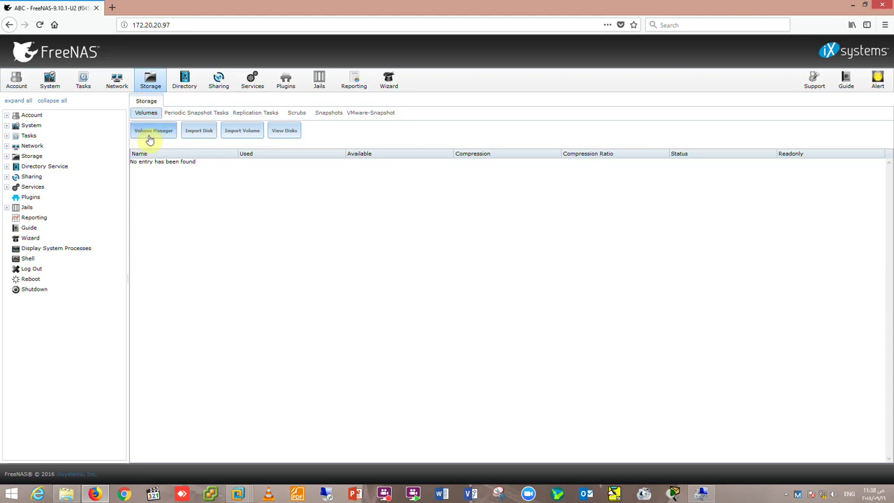
# Use Volume Manager to build the striped volume ABCStorage from the 536.9 GB disk.
pyautogui.click(148, 132)
pyautogui.click(362, 197)
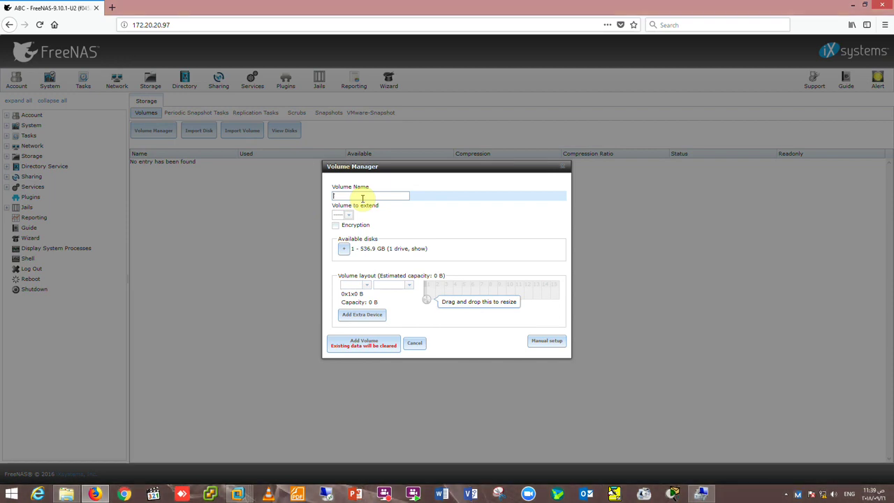
pyautogui.write('ABCStorage')
pyautogui.click(343, 248)
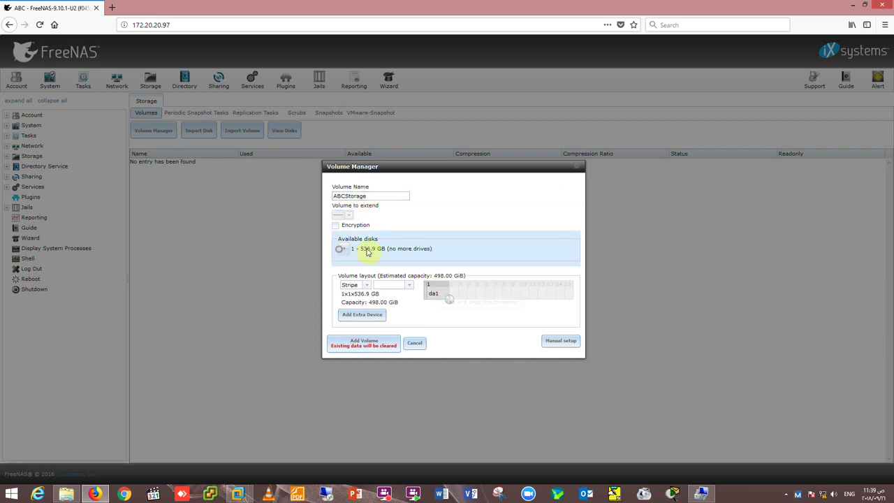
pyautogui.click(342, 345)
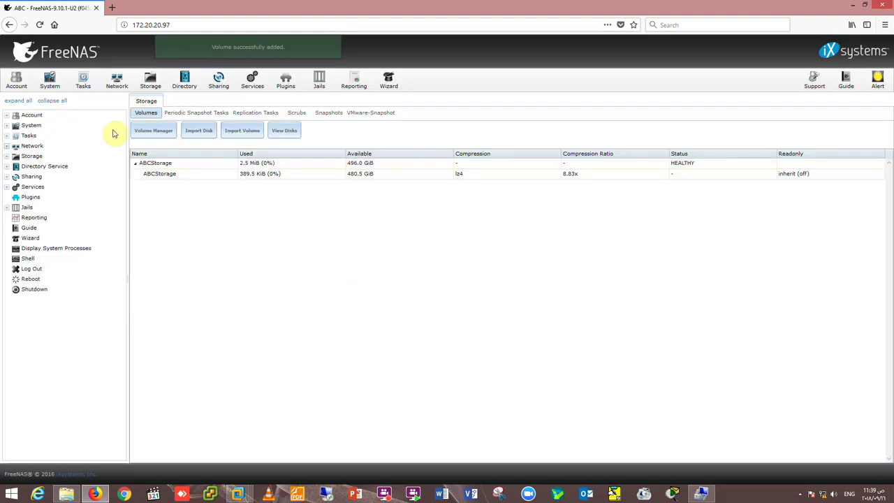
pyautogui.click(227, 176)
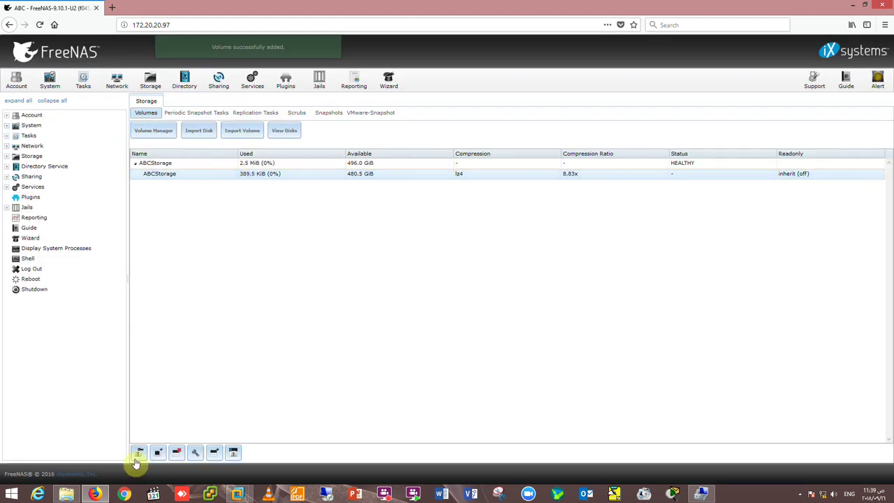
# Tick Group Write and Other Write in ABCStorage's Change Permissions and apply them.
pyautogui.click(137, 456)
pyautogui.click(498, 296)
pyautogui.click(517, 296)
pyautogui.click(364, 371)
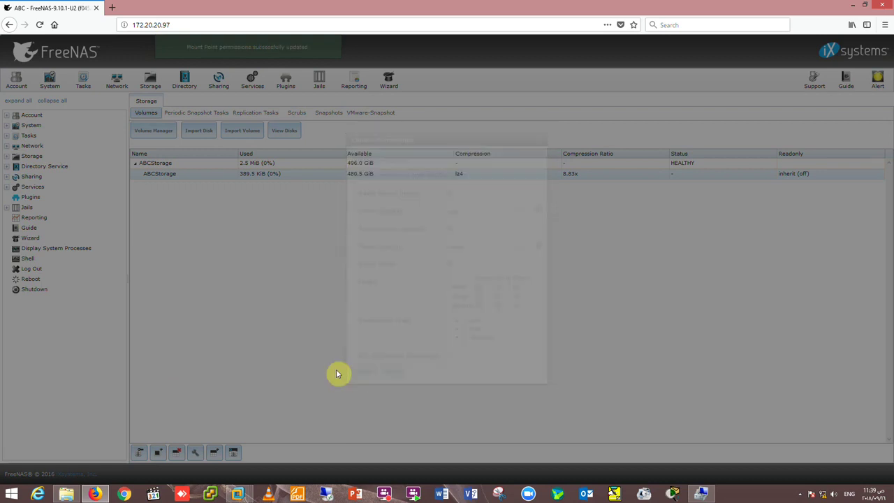
pyautogui.click(185, 175)
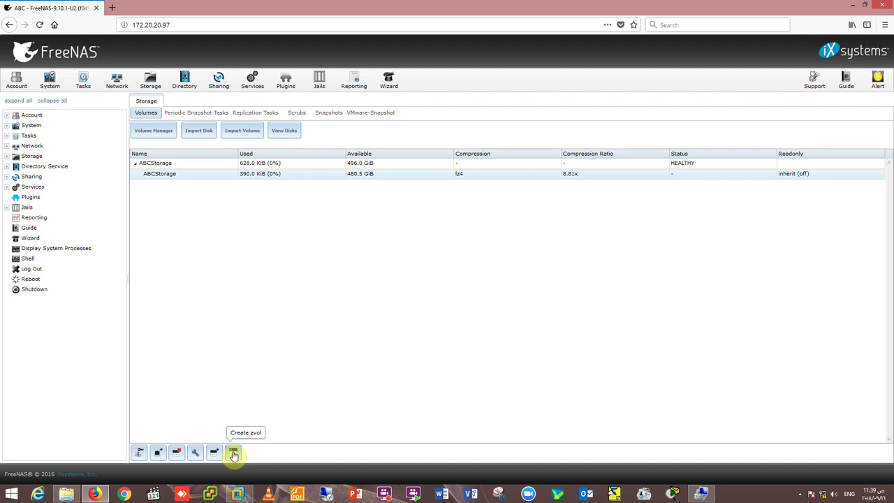
# Add zvol VMESXi5.5 of 300 GiB on ABCStorage with Force size ticked.
pyautogui.click(234, 454)
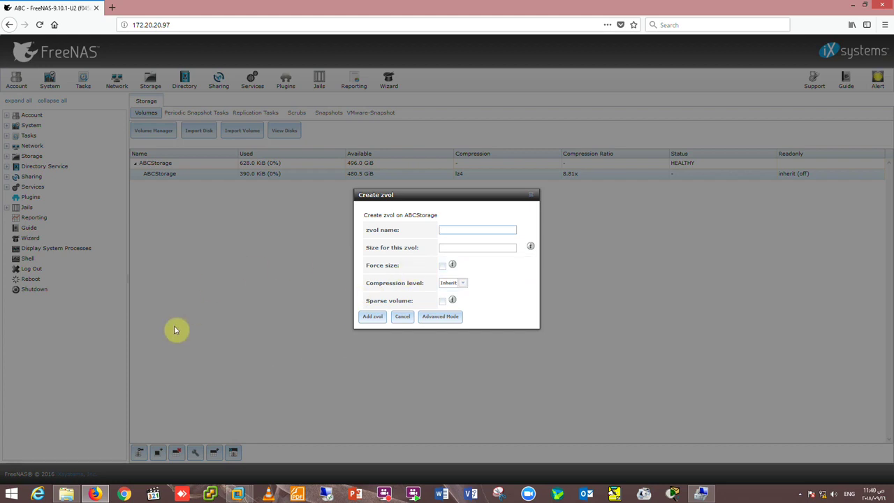
pyautogui.write('VMESXi5.5')
pyautogui.click(451, 246)
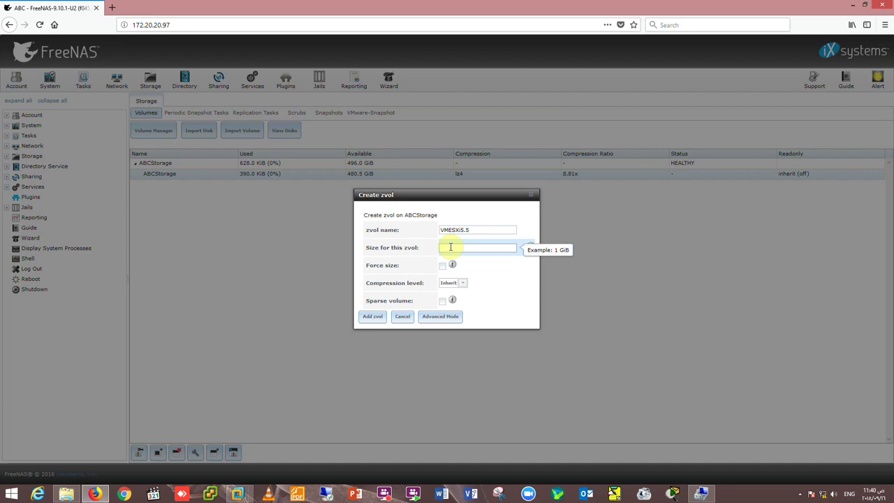
pyautogui.write('300GiB')
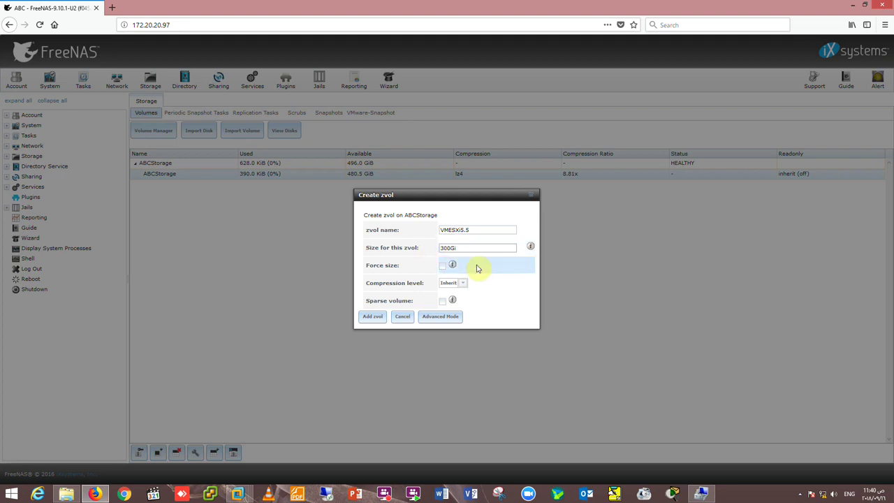
pyautogui.click(442, 267)
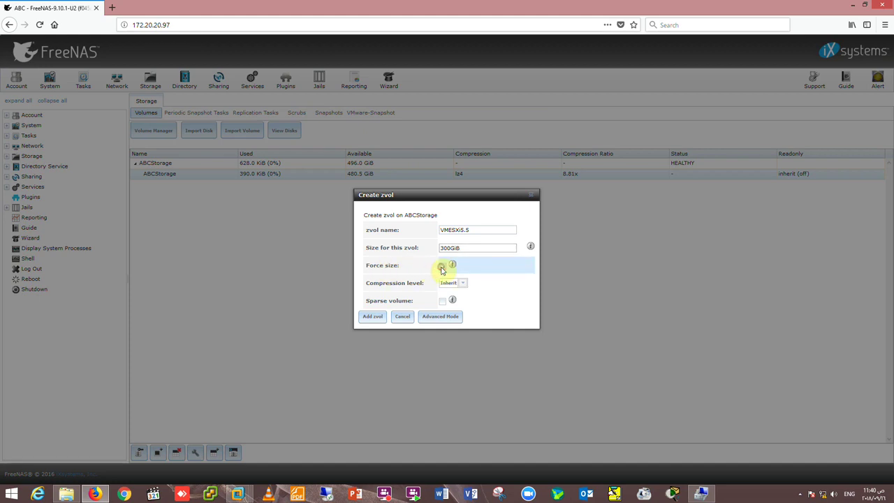
pyautogui.click(371, 318)
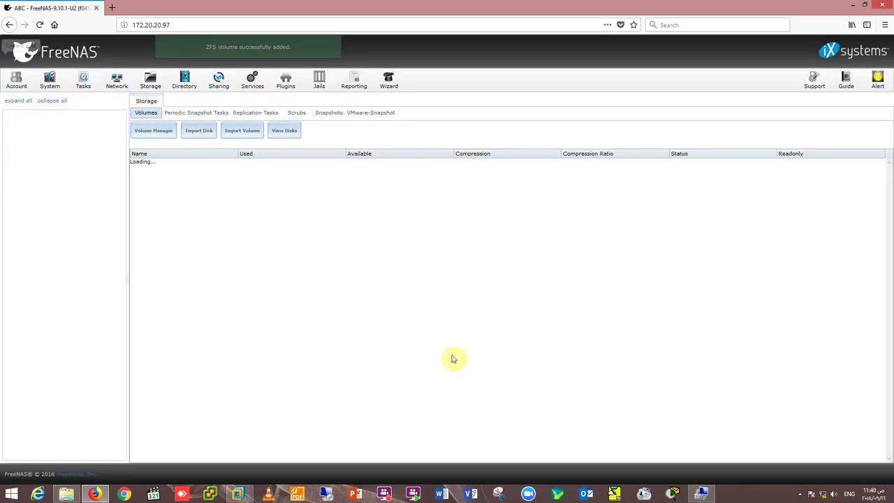
pyautogui.click(270, 187)
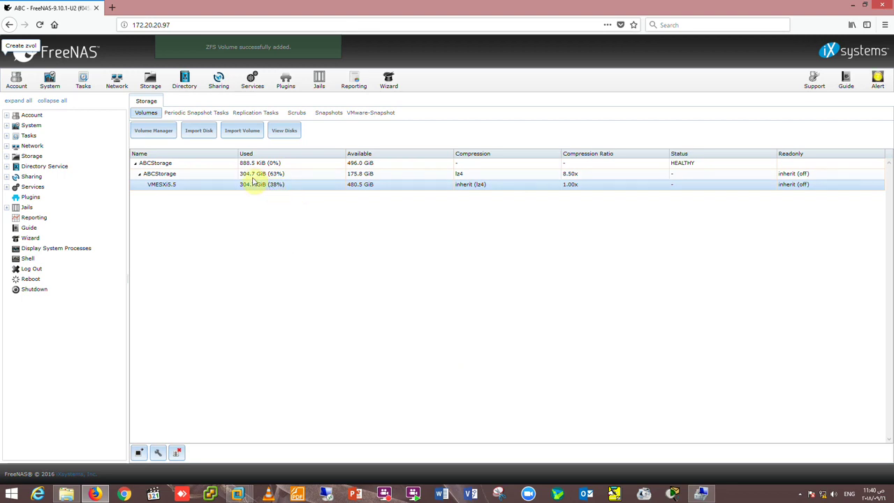
pyautogui.click(255, 175)
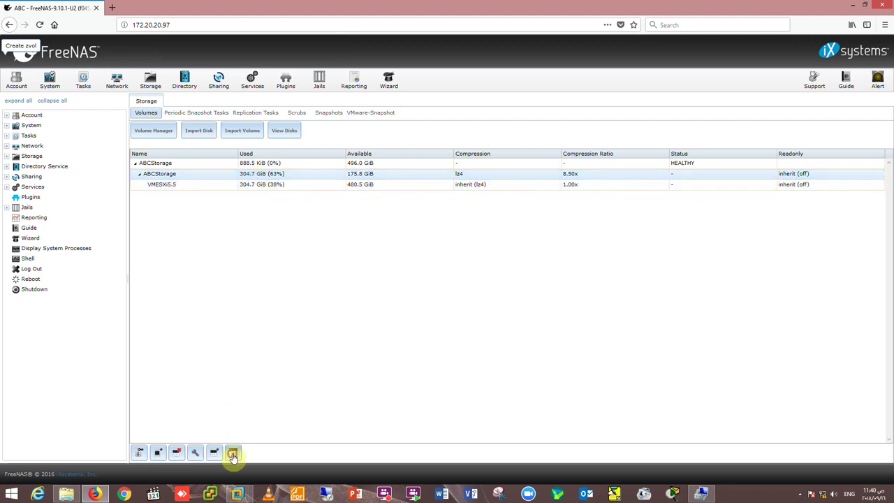
# Add zvol ABCISCSIWindows of 160 GiB on ABCStorage with Force size ticked.
pyautogui.click(234, 453)
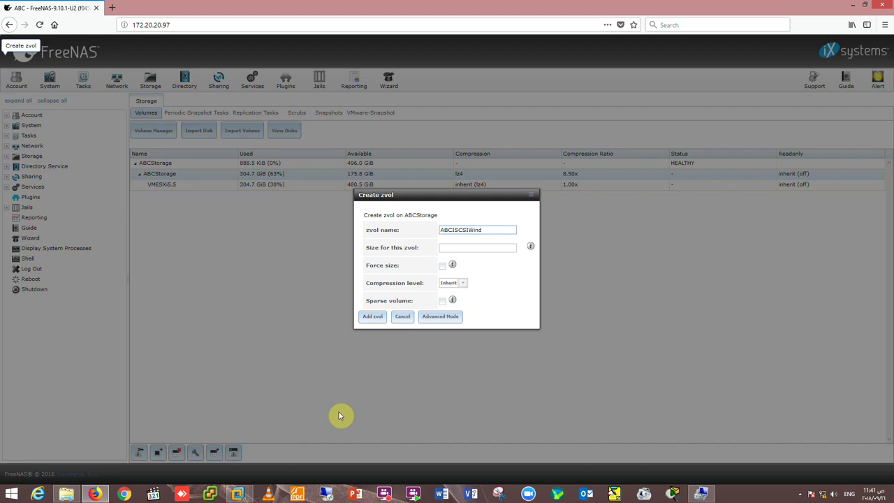
pyautogui.write('s')
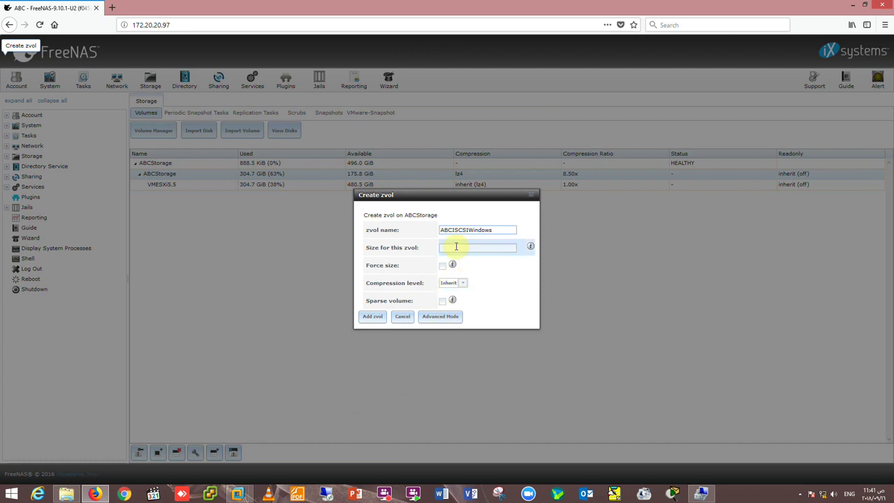
pyautogui.click(456, 248)
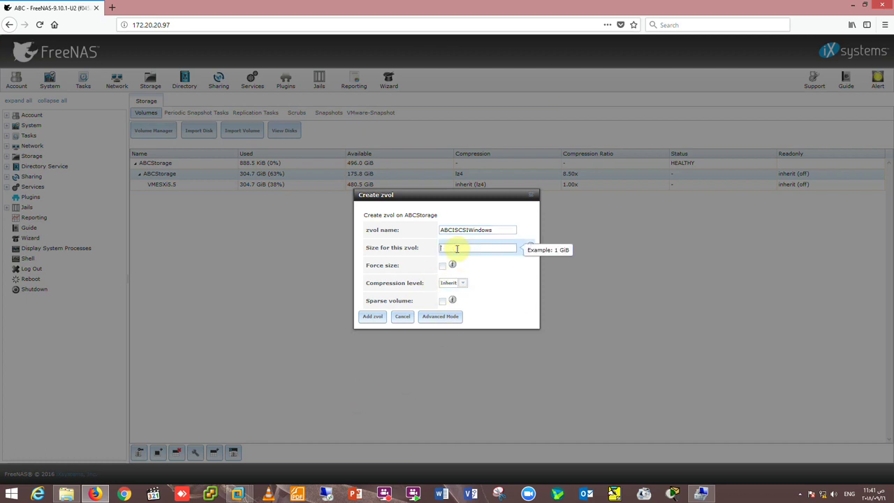
pyautogui.write('1')
pyautogui.write('50')
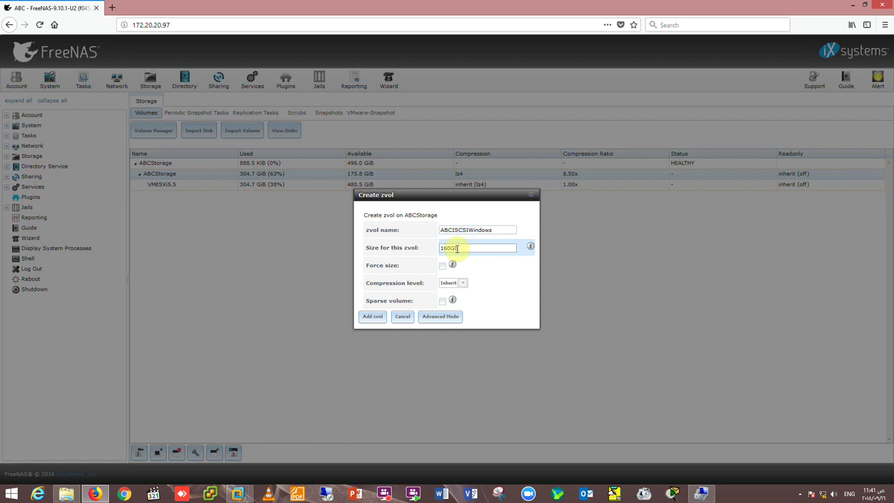
pyautogui.write('iB')
pyautogui.click(442, 265)
pyautogui.click(375, 318)
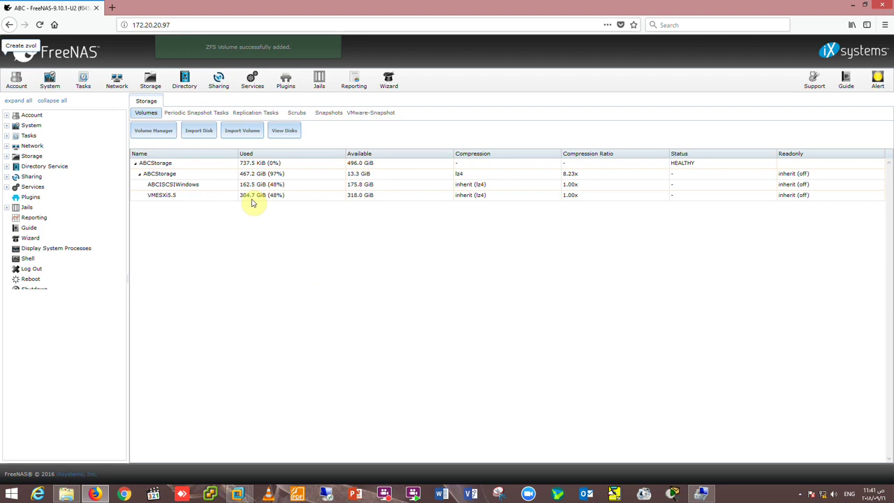
pyautogui.click(245, 186)
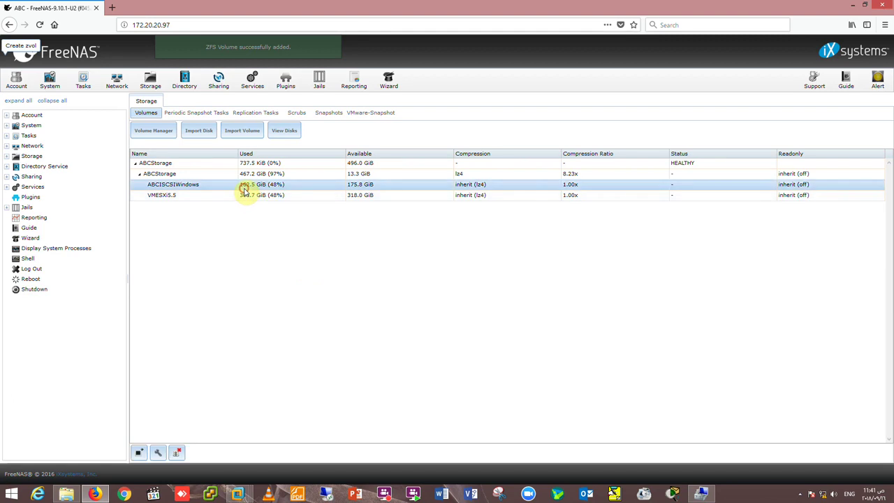
pyautogui.click(228, 197)
pyautogui.click(223, 188)
pyautogui.click(226, 198)
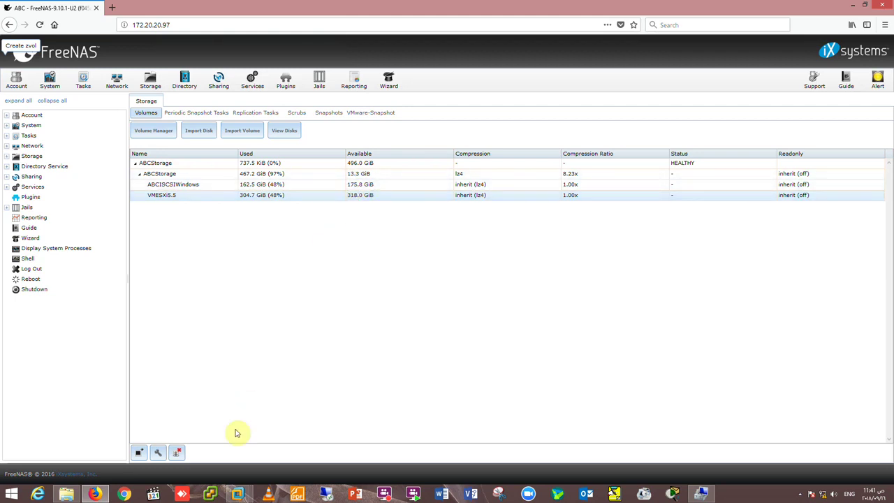
# Add a second, Host-only network adapter to the FreeNAS-9.10.1-U2 VM's settings.
pyautogui.moveTo(237, 494)
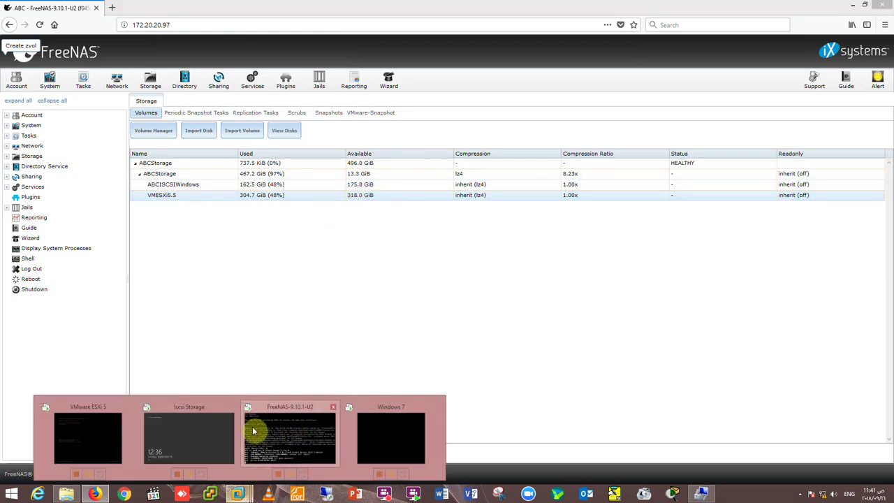
pyautogui.click(293, 433)
pyautogui.rightClick(340, 116)
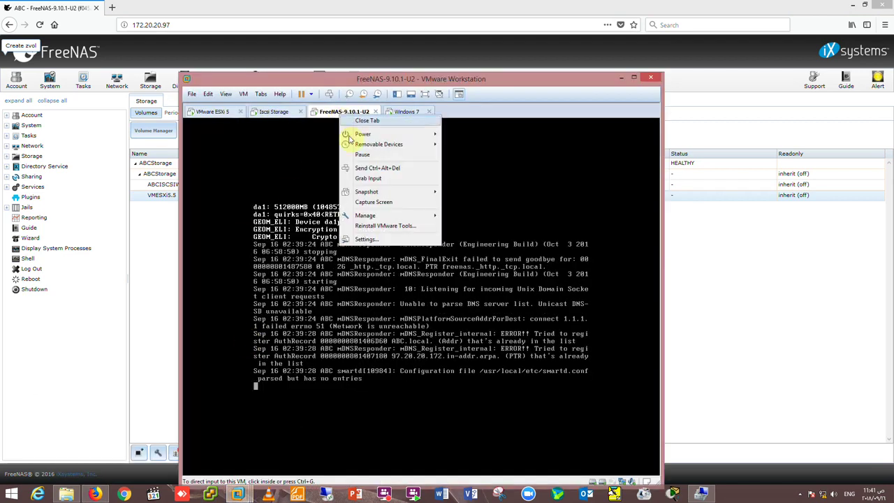
pyautogui.click(367, 239)
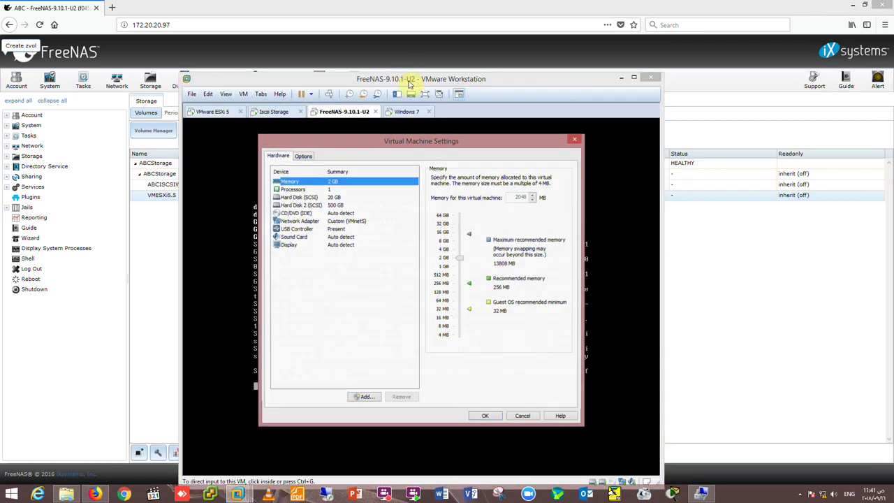
pyautogui.click(366, 394)
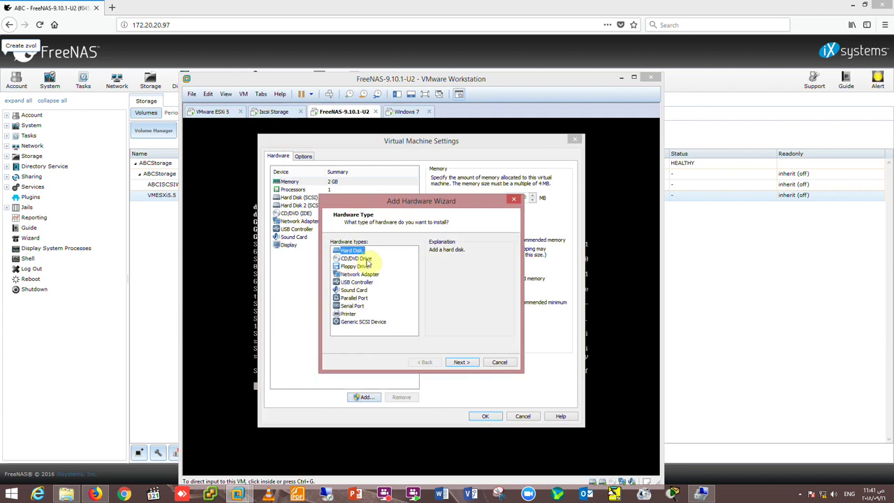
pyautogui.click(359, 274)
pyautogui.click(464, 362)
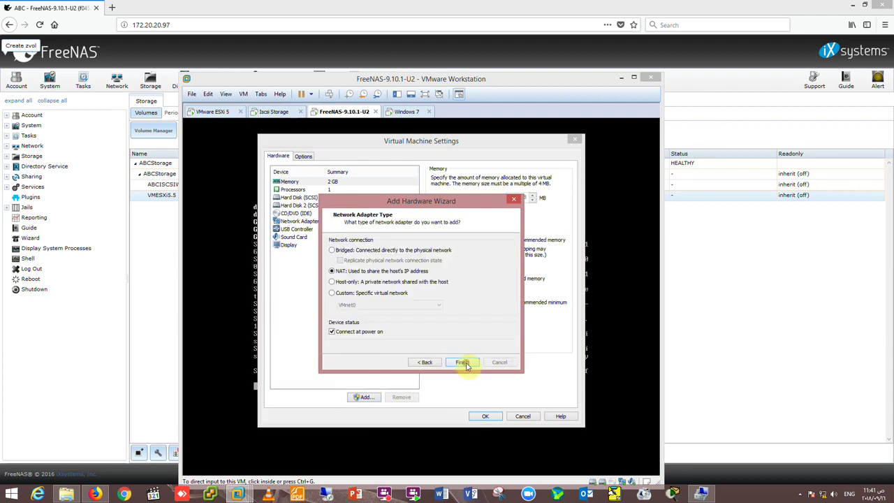
pyautogui.click(362, 281)
pyautogui.click(462, 364)
pyautogui.click(485, 417)
pyautogui.click(431, 386)
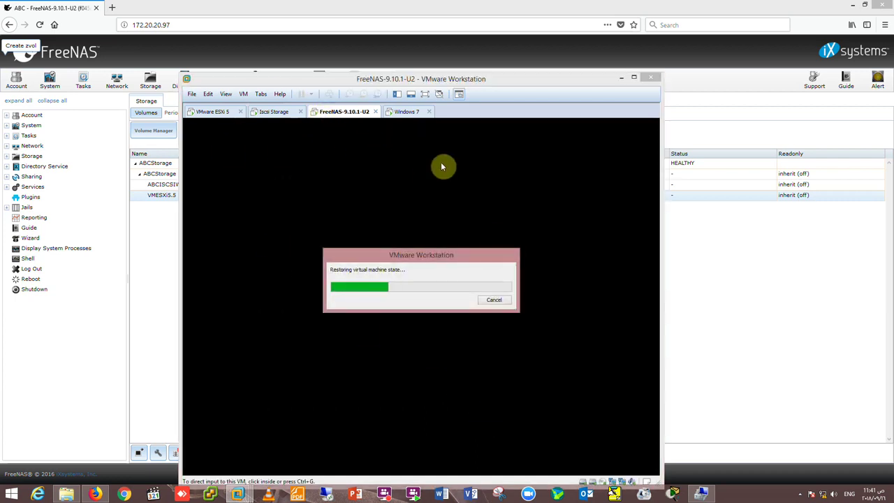
# Move the VMware window higher and bring the FreeNAS Volumes page back to front.
pyautogui.click(378, 80)
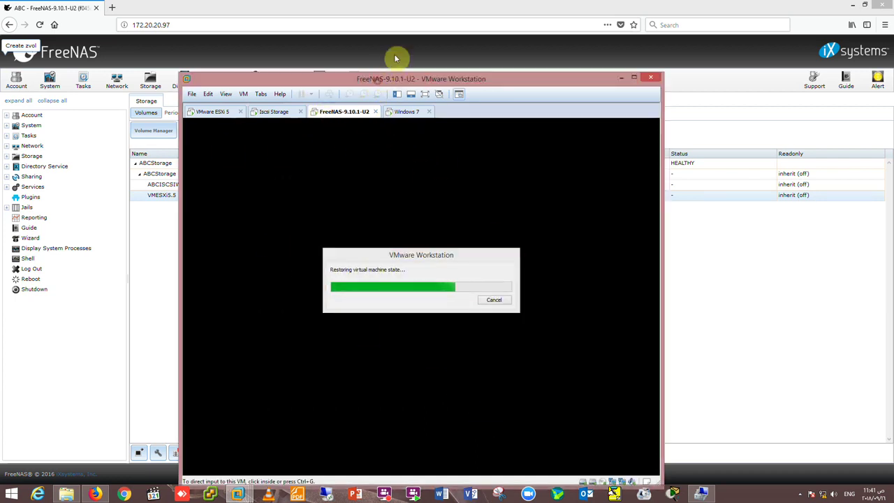
pyautogui.moveTo(391, 65); pyautogui.dragTo(395, 44)
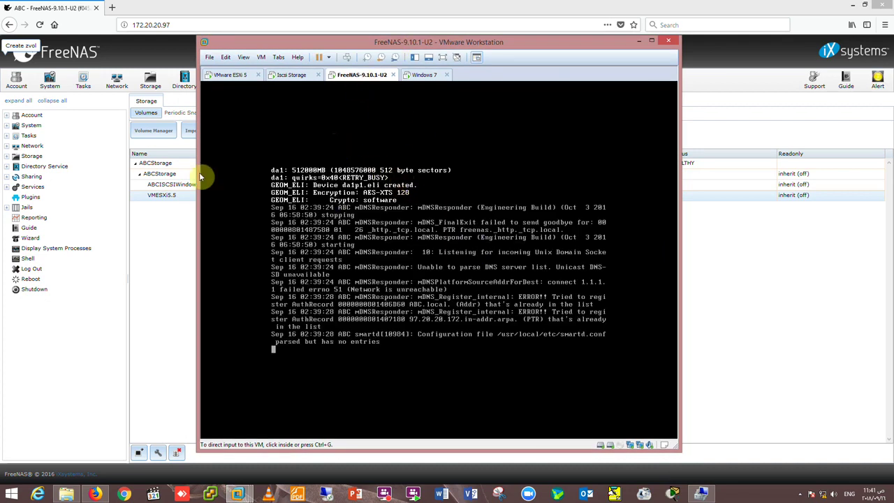
pyautogui.click(173, 231)
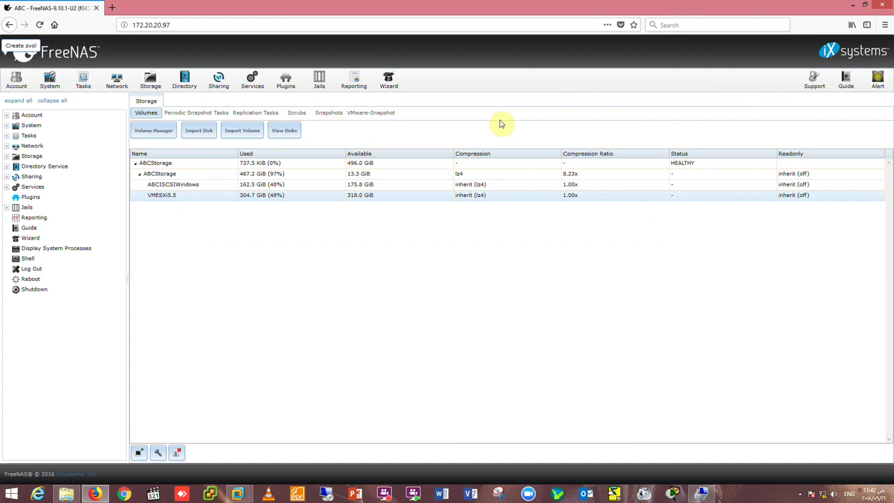
# Reboot FreeNAS from the web interface and bring its VM console forward to watch shutdown.
pyautogui.click(29, 279)
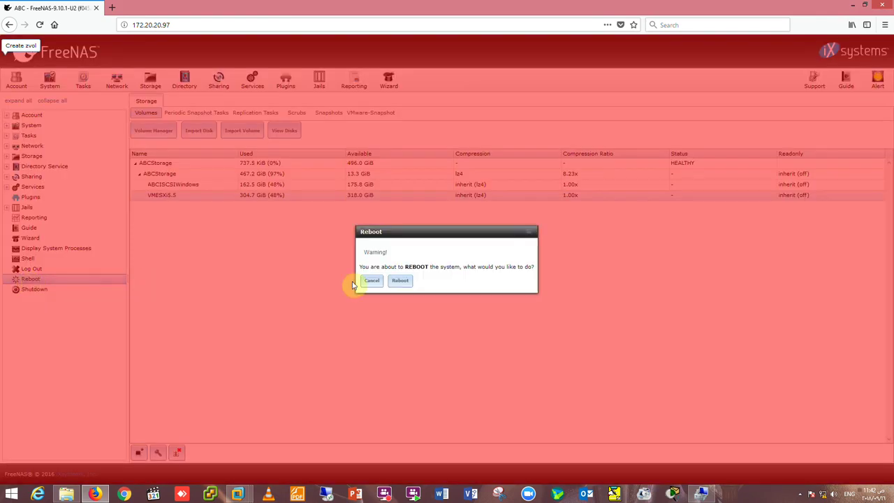
pyautogui.click(401, 280)
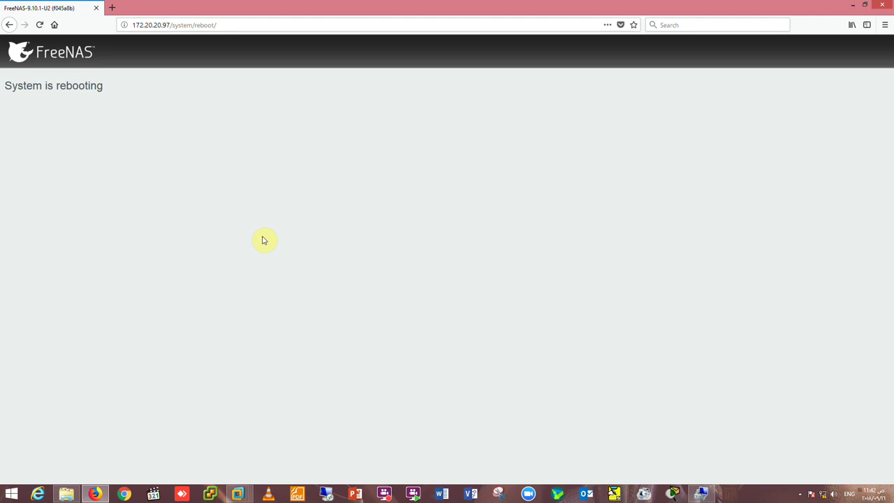
pyautogui.moveTo(237, 493)
pyautogui.click(270, 453)
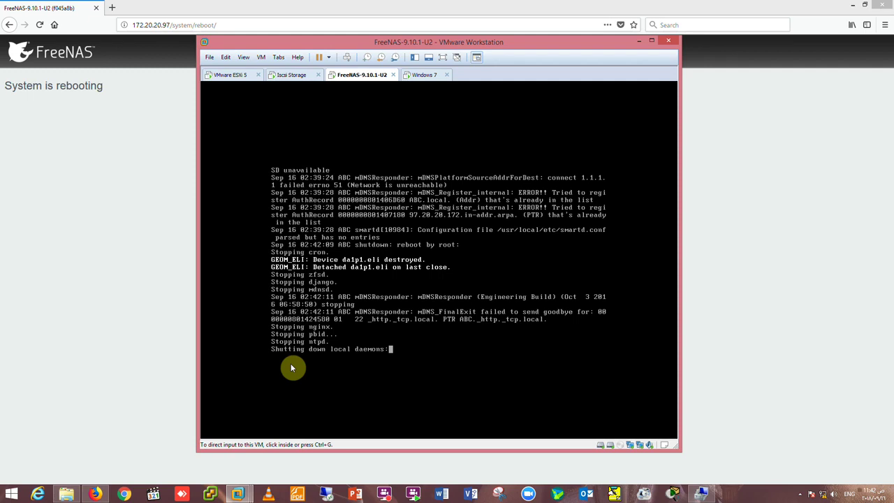
# View the Iscsi Storage and VMware ESXi 5 VM screens, then return to the FreeNAS console.
pyautogui.click(292, 75)
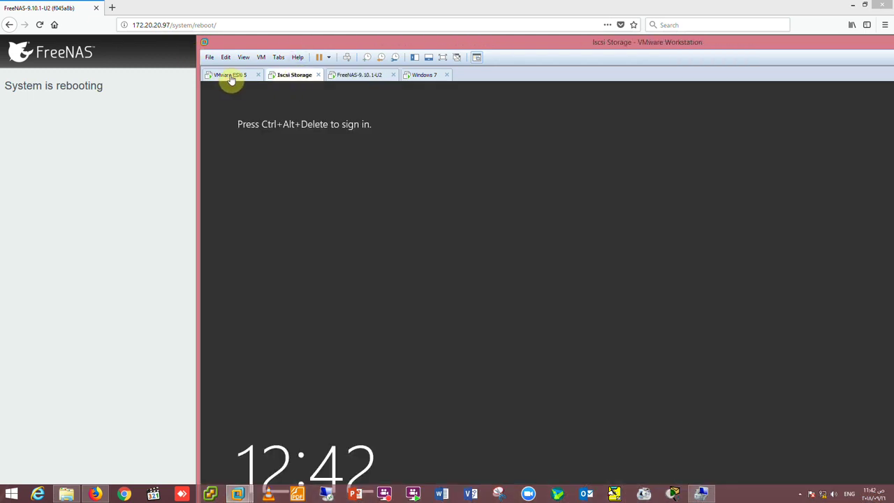
pyautogui.click(229, 77)
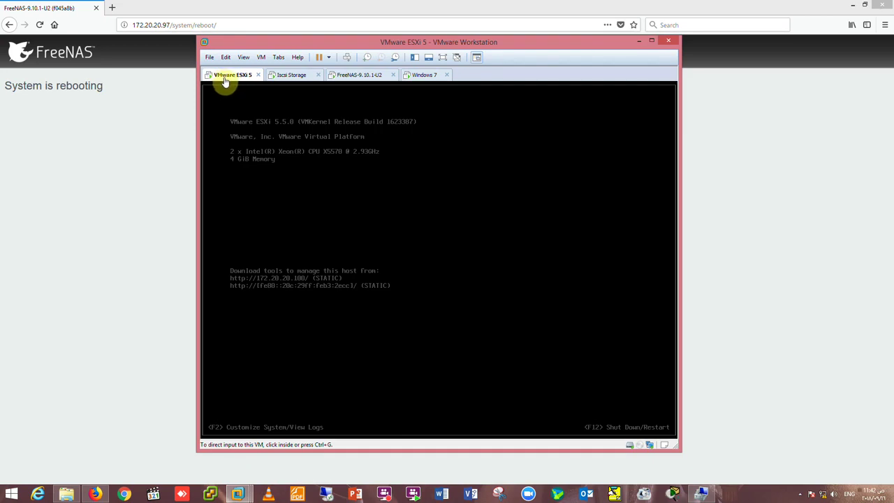
pyautogui.click(343, 75)
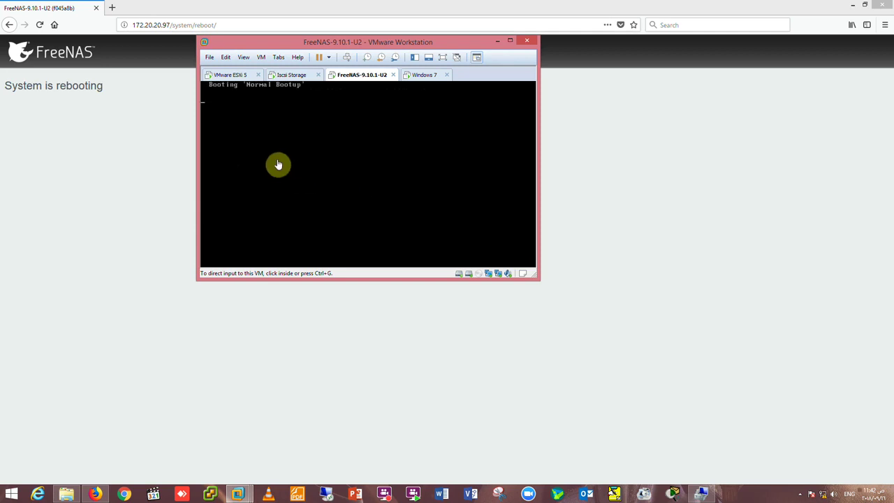
# Enlarge the VMware window and open the host's Network and Sharing Center.
pyautogui.moveTo(196, 279); pyautogui.dragTo(127, 338)
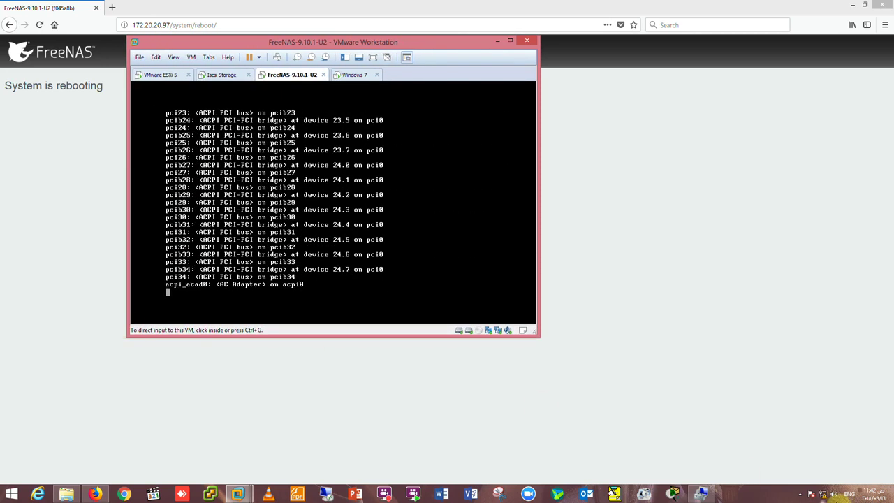
pyautogui.rightClick(823, 495)
pyautogui.click(794, 482)
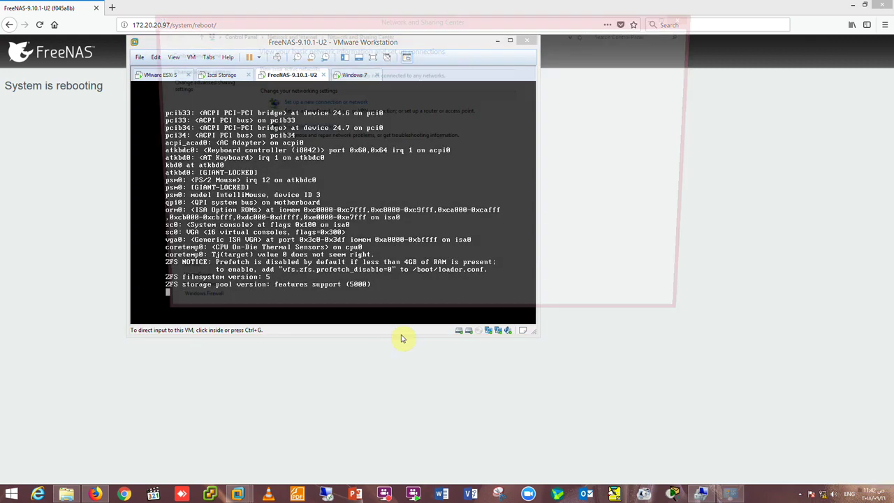
# Check the VMnet1 adapter's details (192.168.10.1, 255.255.255.0), then bring the Iscsi Storage VM forward.
pyautogui.click(193, 70)
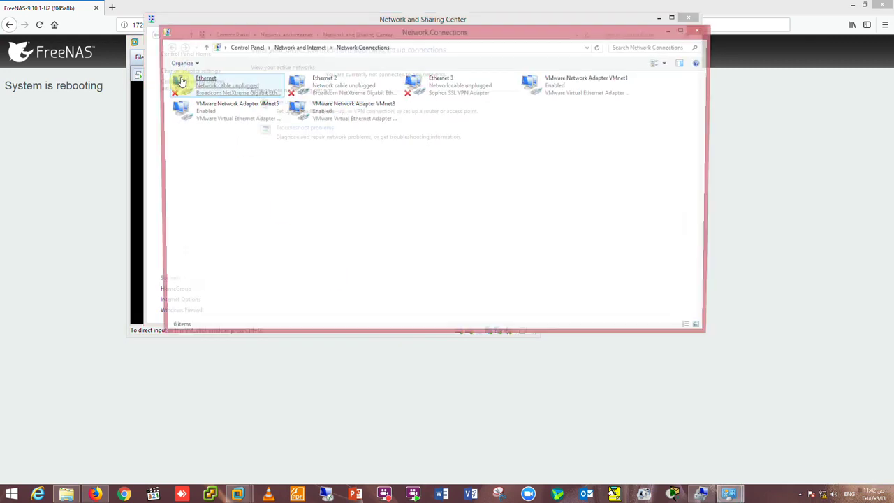
pyautogui.rightClick(180, 82)
pyautogui.click(399, 227)
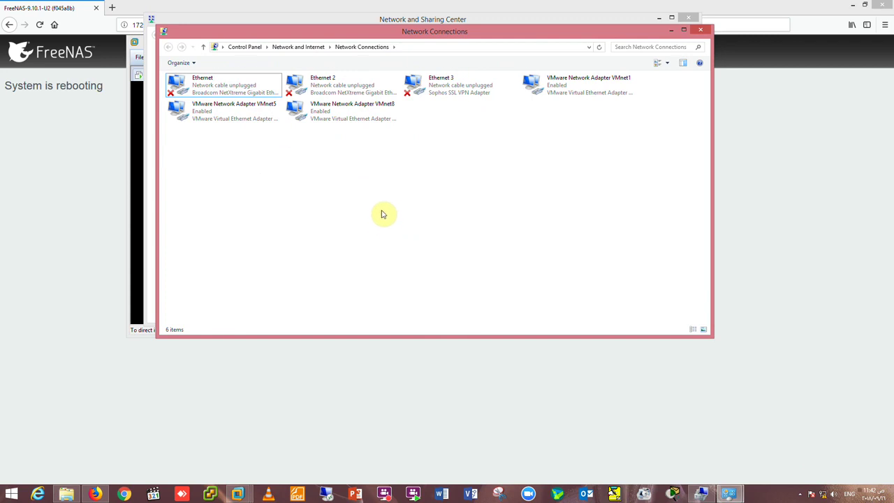
pyautogui.doubleClick(572, 95)
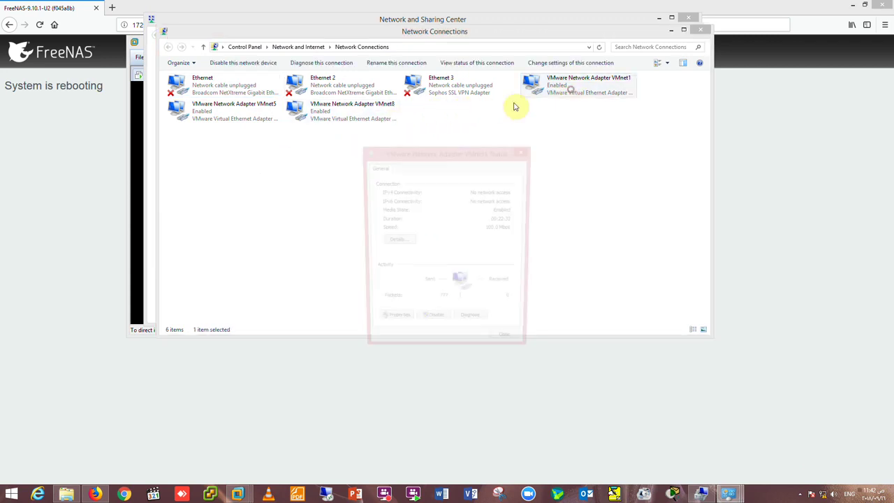
pyautogui.click(397, 242)
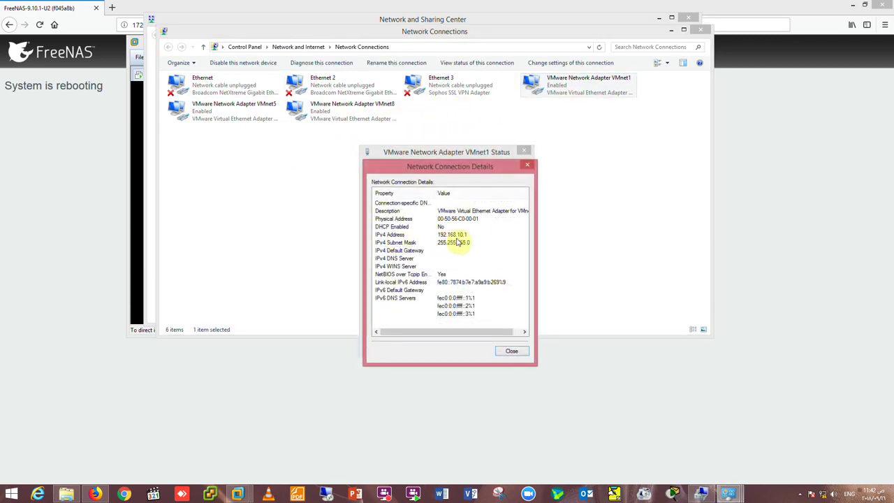
pyautogui.click(510, 349)
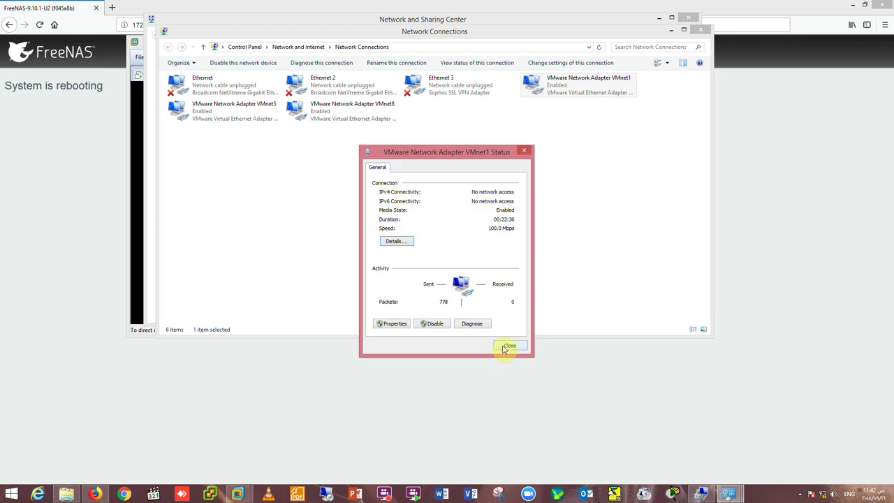
pyautogui.click(506, 346)
pyautogui.click(700, 29)
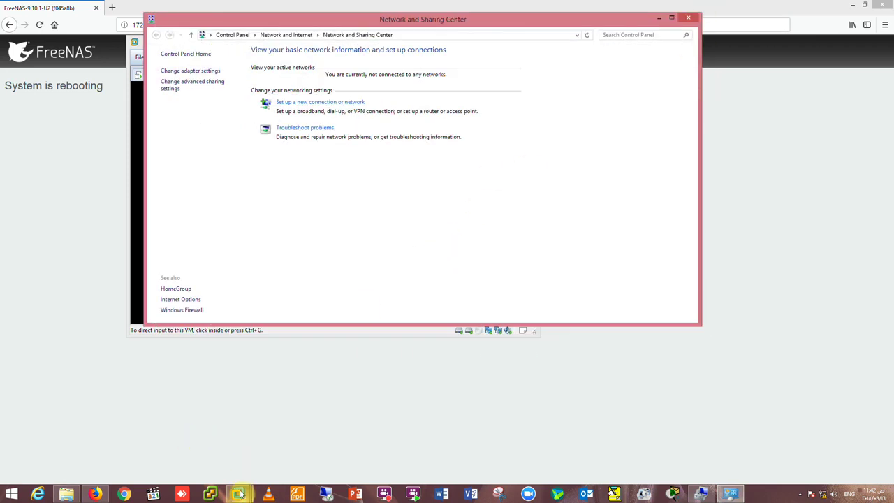
pyautogui.moveTo(239, 494)
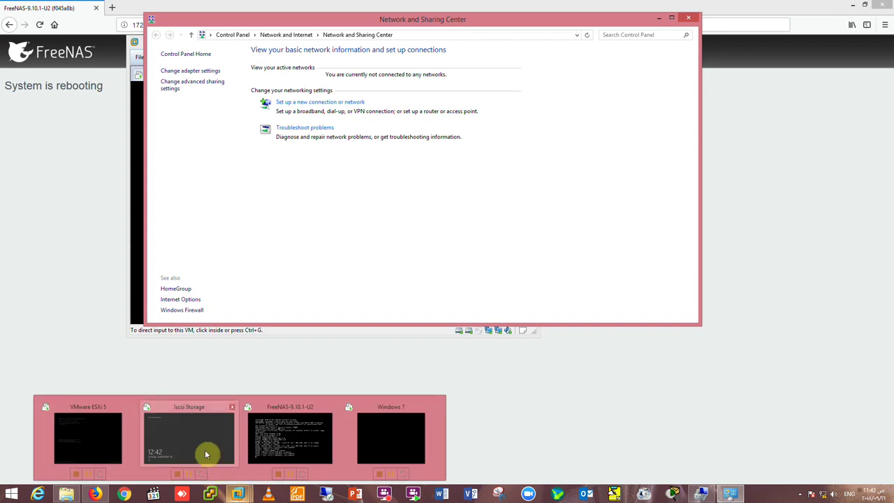
pyautogui.click(178, 403)
# Switch the Iscsi Storage VM's network adapter to Host-only and save.
pyautogui.rightClick(203, 76)
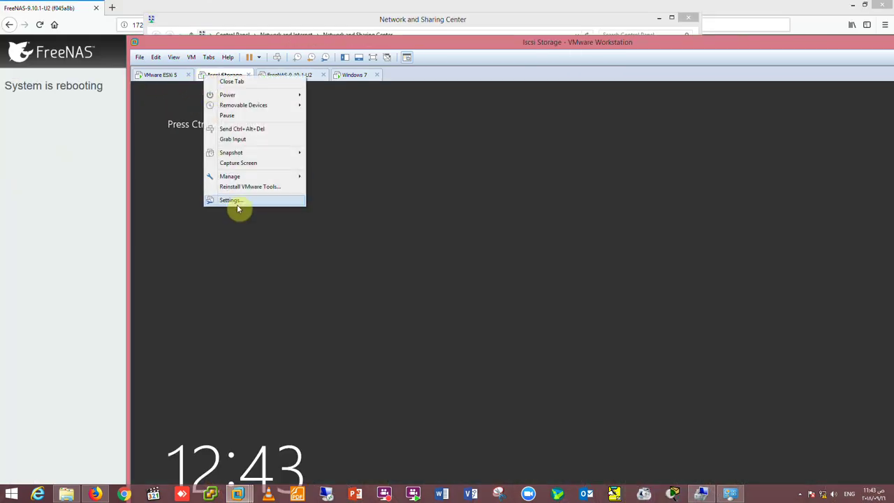
pyautogui.click(238, 202)
pyautogui.click(484, 224)
pyautogui.click(591, 254)
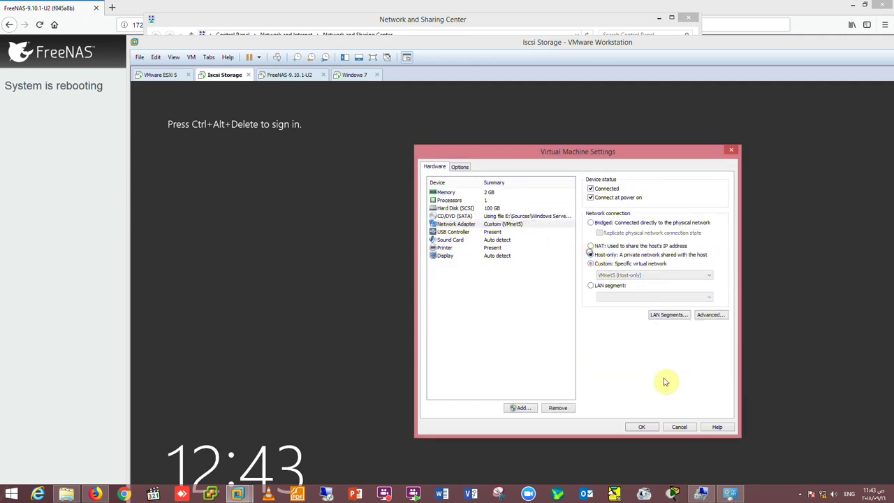
pyautogui.click(642, 427)
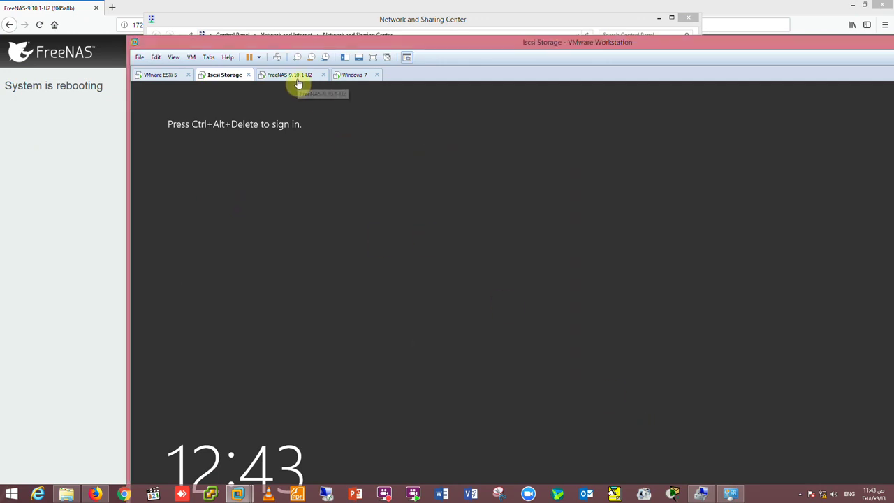
# Confirm the FreeNAS VM's Network Adapter 2 is Host-only in its settings.
pyautogui.click(297, 79)
pyautogui.rightClick(296, 81)
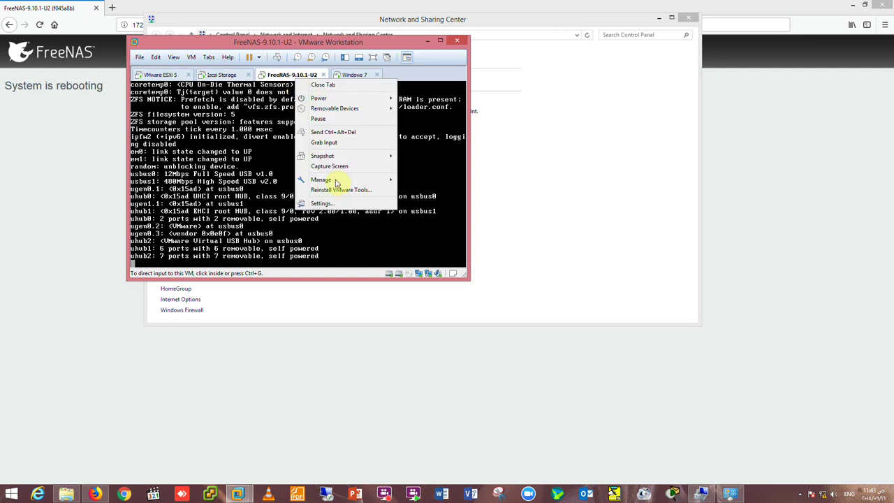
pyautogui.click(341, 198)
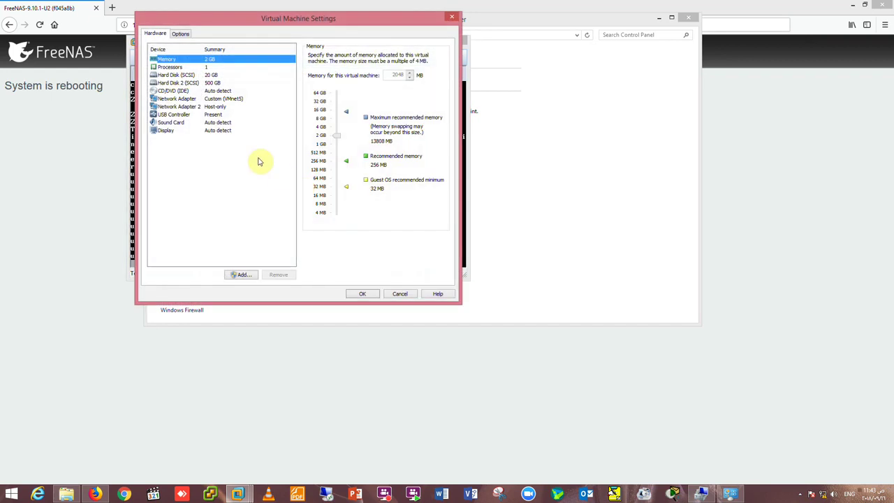
pyautogui.click(216, 109)
pyautogui.click(400, 294)
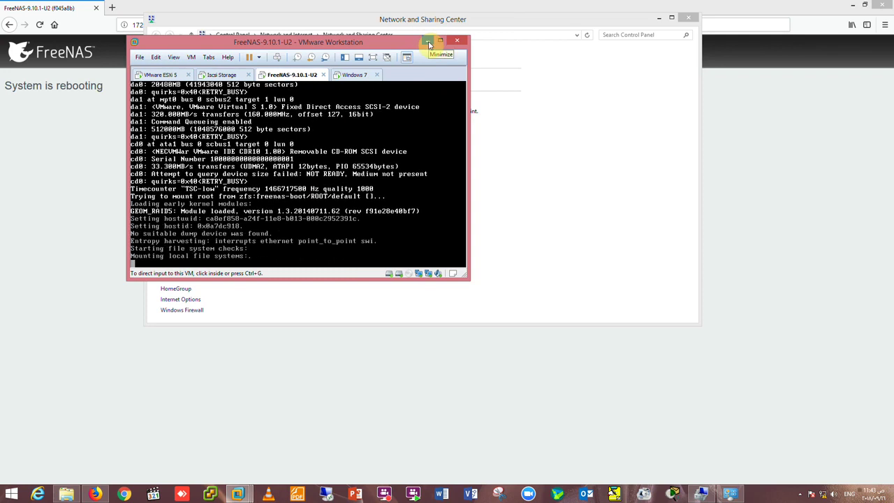
# Reload the FreeNAS web page, retry it, and restore the FreeNAS VM console window.
pyautogui.click(689, 17)
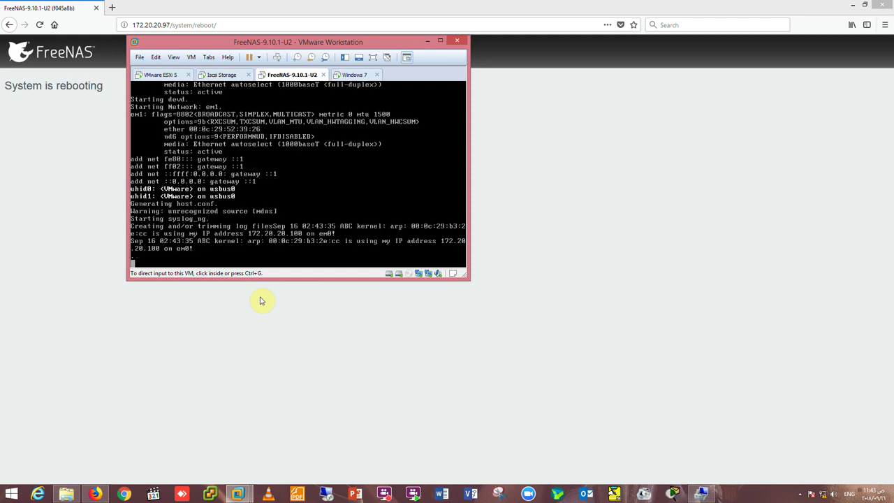
pyautogui.click(276, 341)
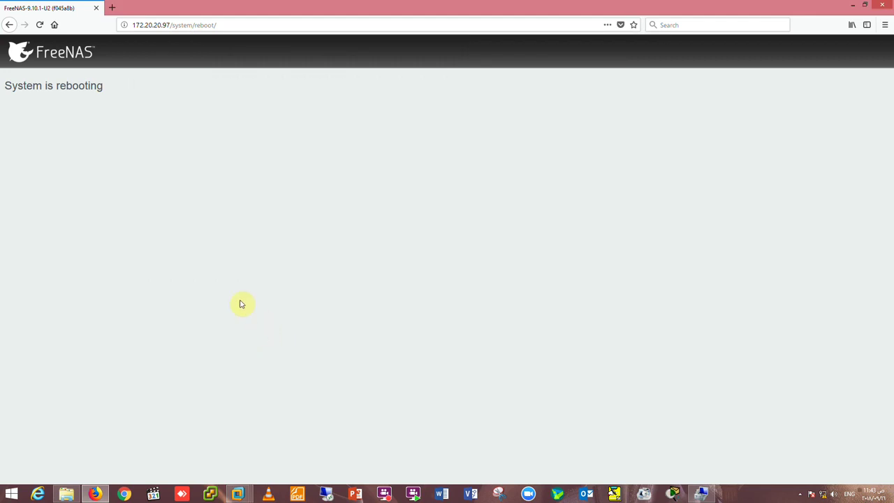
pyautogui.press('F5')
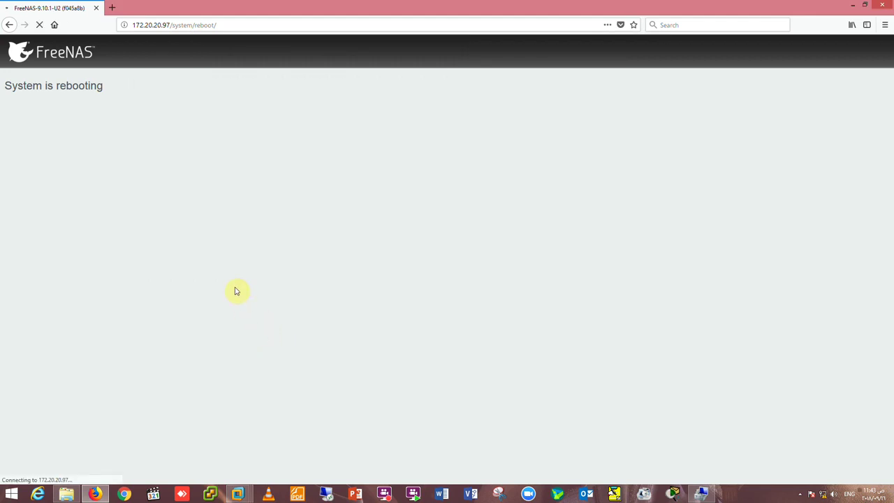
pyautogui.moveTo(237, 494)
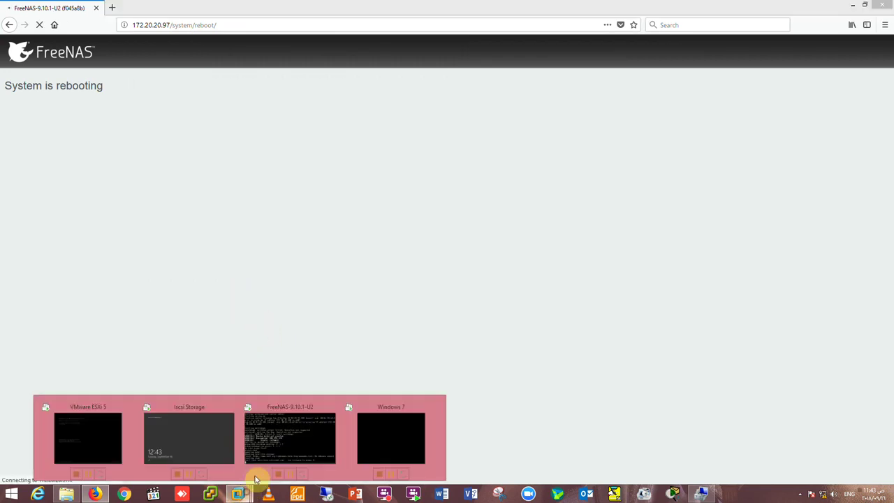
pyautogui.click(323, 447)
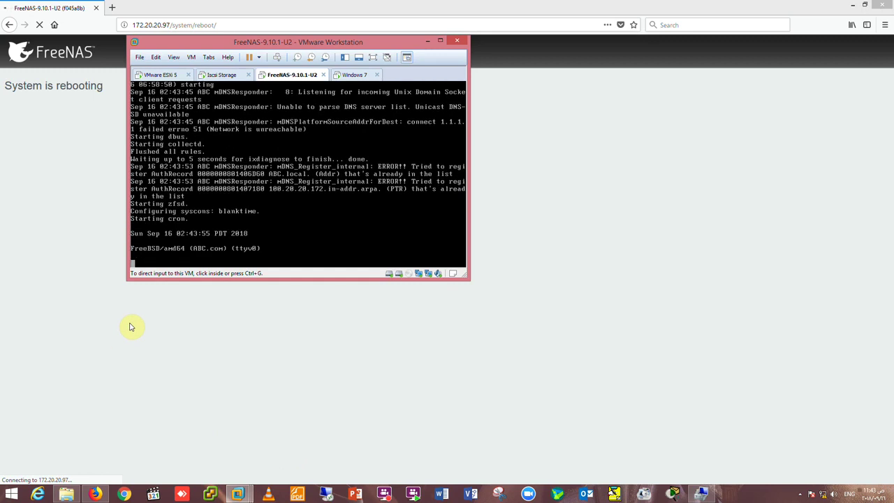
pyautogui.click(429, 42)
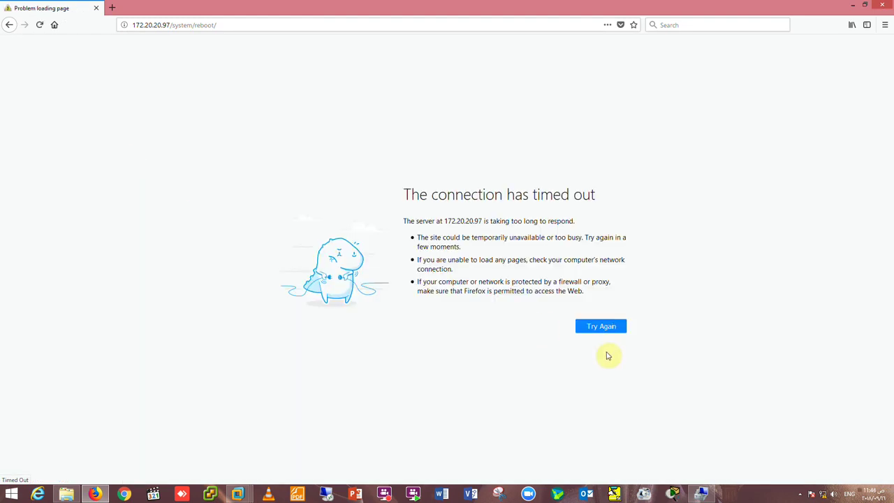
pyautogui.click(604, 330)
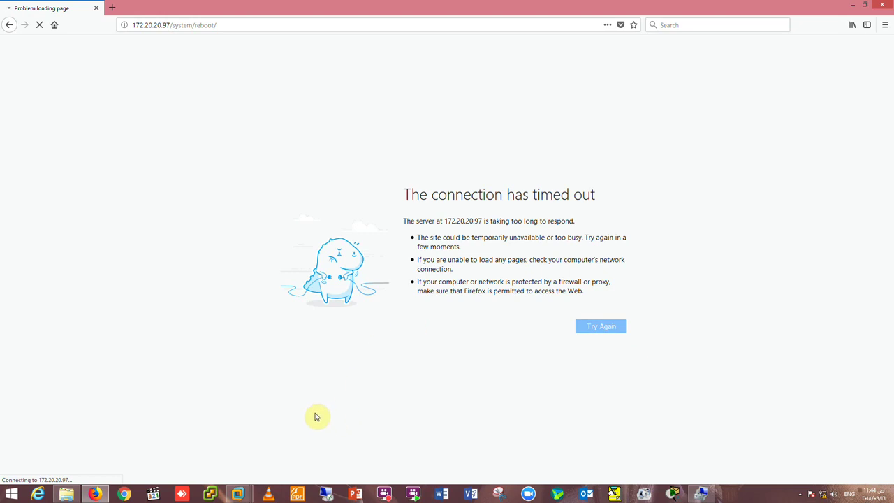
pyautogui.moveTo(237, 493)
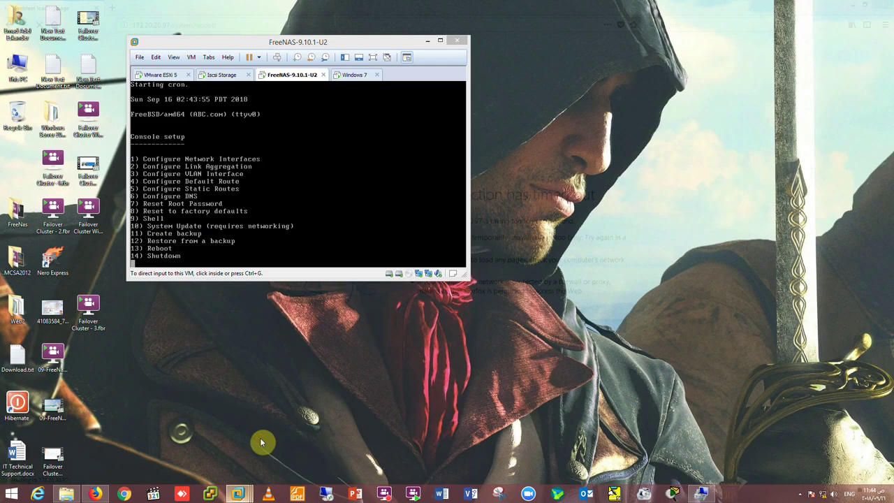
pyautogui.click(262, 444)
pyautogui.click(276, 258)
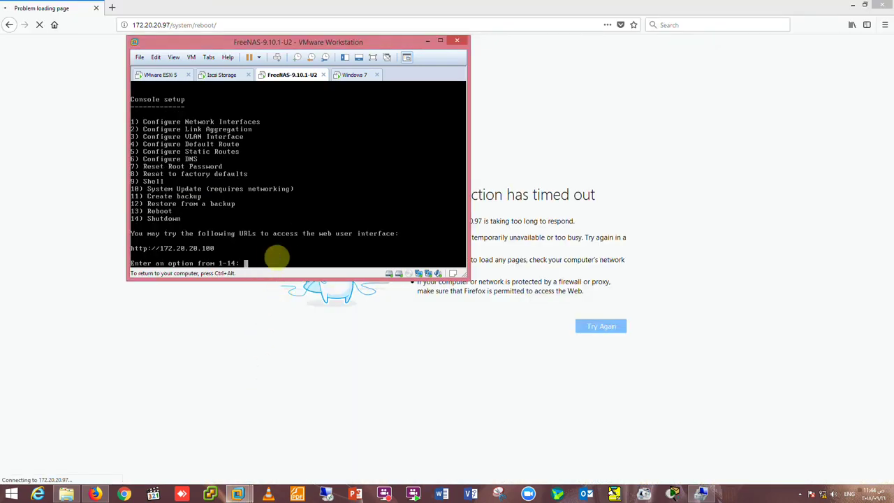
pyautogui.press('Return')
pyautogui.hotkey('ctrl', 'alt')
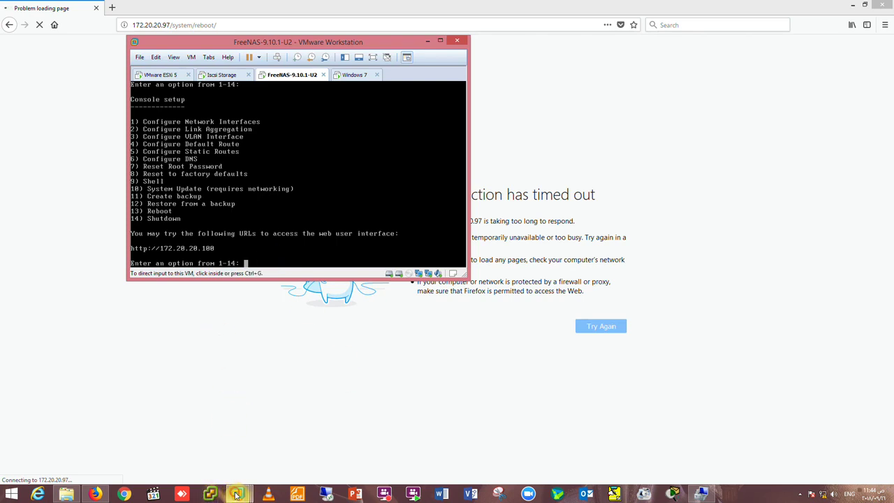
pyautogui.moveTo(236, 495)
pyautogui.click(88, 445)
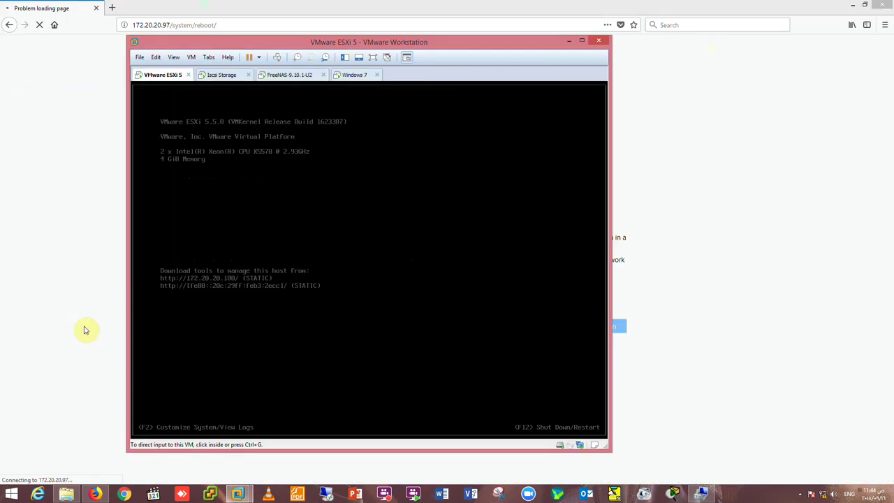
pyautogui.click(232, 257)
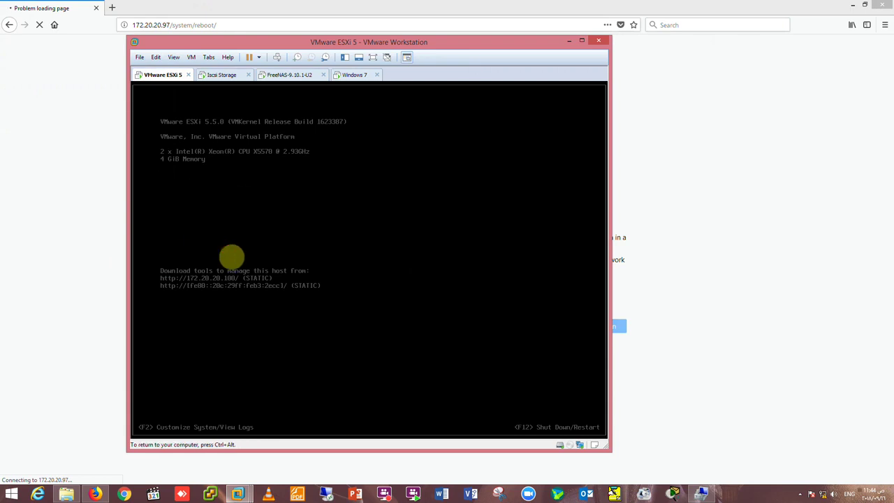
pyautogui.hotkey('ctrl', 'alt')
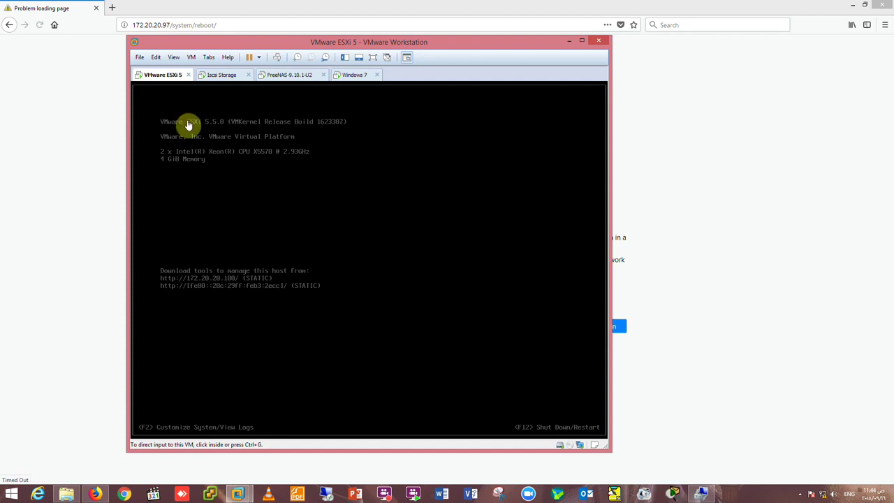
pyautogui.click(281, 74)
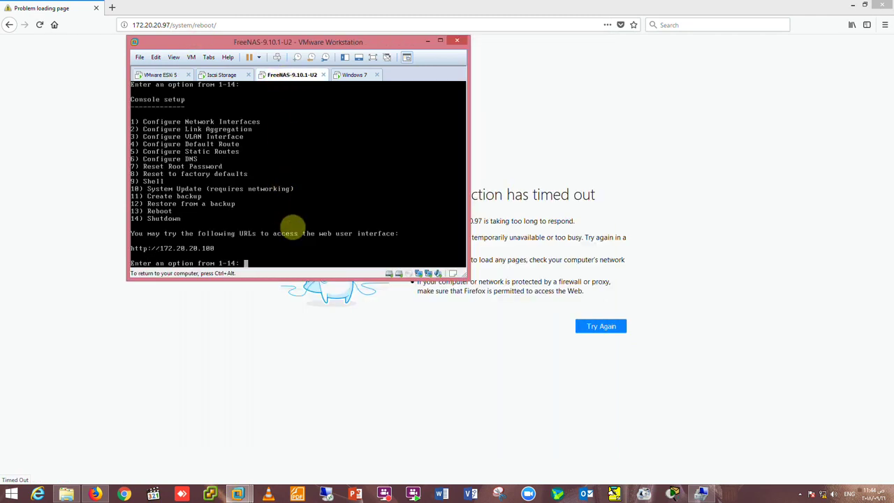
pyautogui.press('End')
# In the console, select interface em0, keep its configuration, decline DHCP, and choose IPv4 setup.
pyautogui.write('1')
pyautogui.press('Return')
pyautogui.write('1')
pyautogui.press('Return')
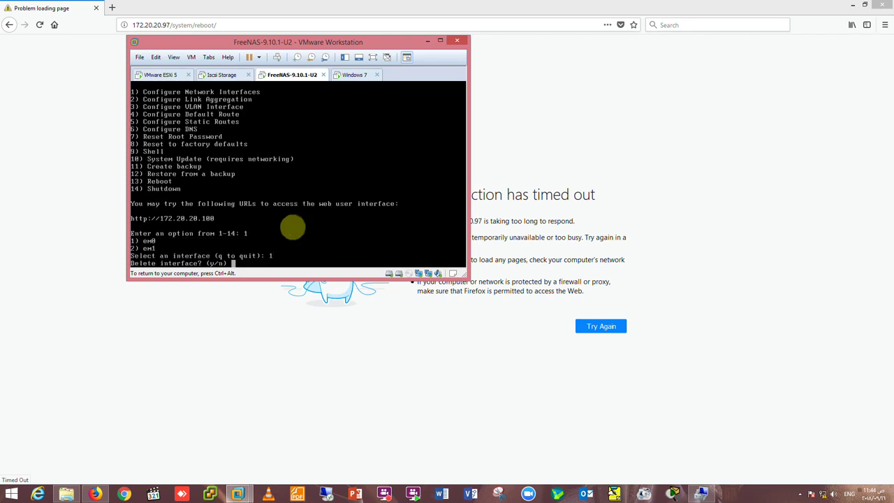
pyautogui.write('n')
pyautogui.press('Return')
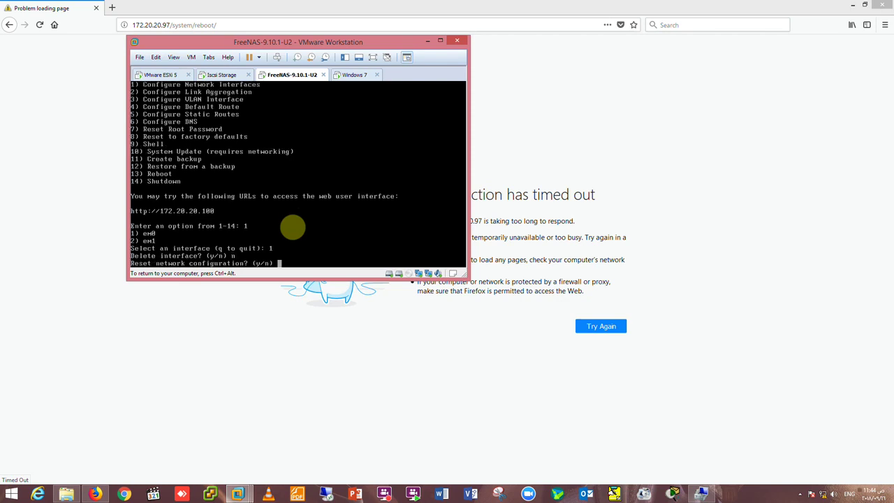
pyautogui.write('n')
pyautogui.press('Return')
pyautogui.write('n')
pyautogui.press('Return')
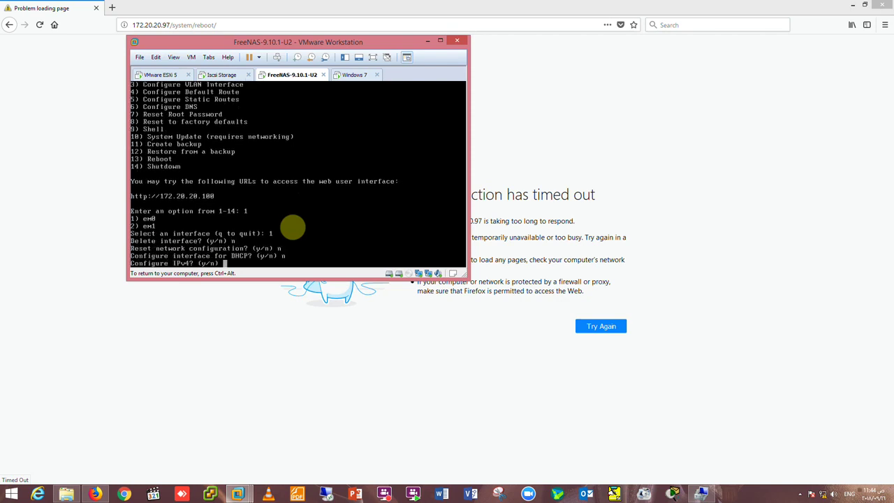
pyautogui.write('y')
pyautogui.press('Return')
# Enter 172.20.20.101, 24 and 255.255.255.0 at the IPv4 prompts, accept netmask 24, skip IPv6.
pyautogui.write('1')
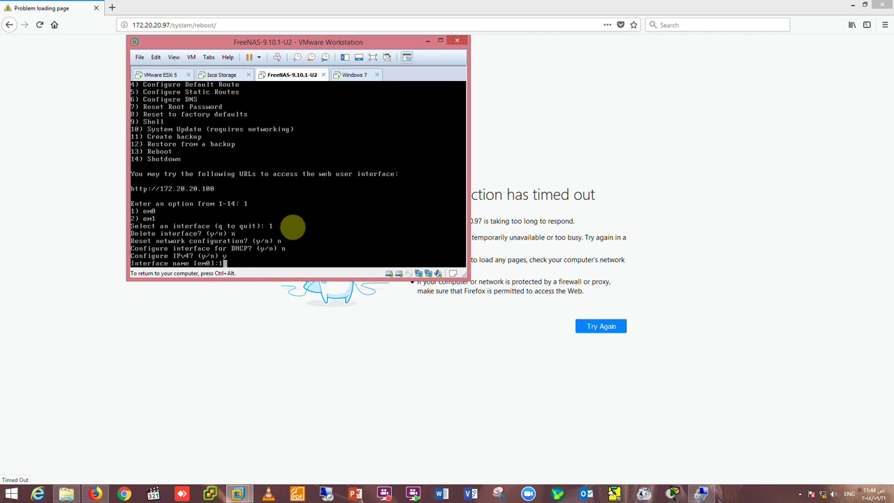
pyautogui.write('72.20.20.101')
pyautogui.press('Return')
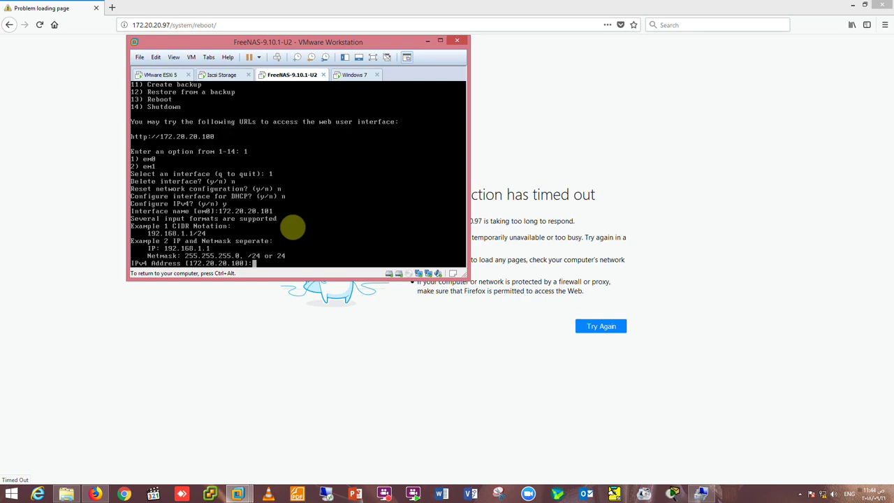
pyautogui.write('24')
pyautogui.press('Return')
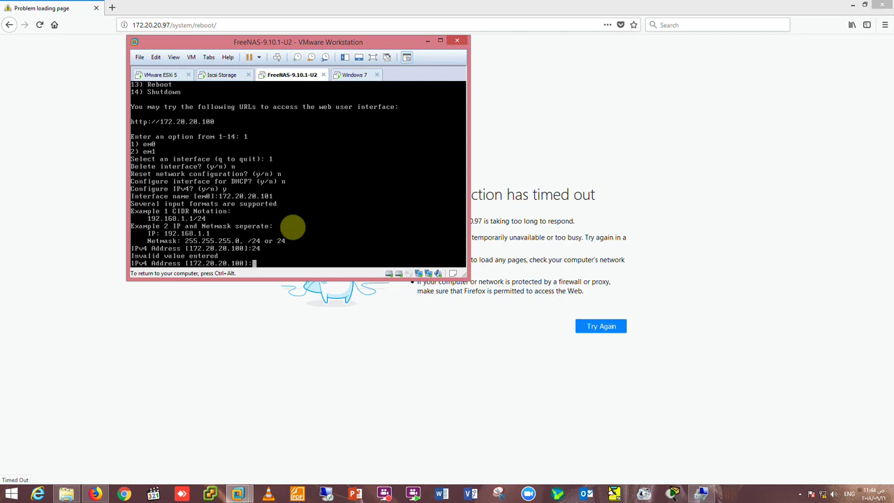
pyautogui.write('255.255.255.0')
pyautogui.press('Return')
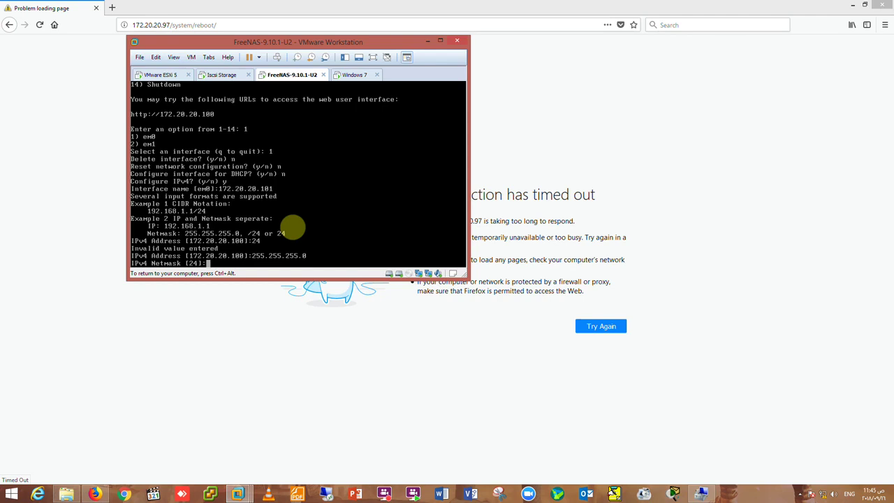
pyautogui.press('Return')
pyautogui.press('Return')
pyautogui.press('Return')
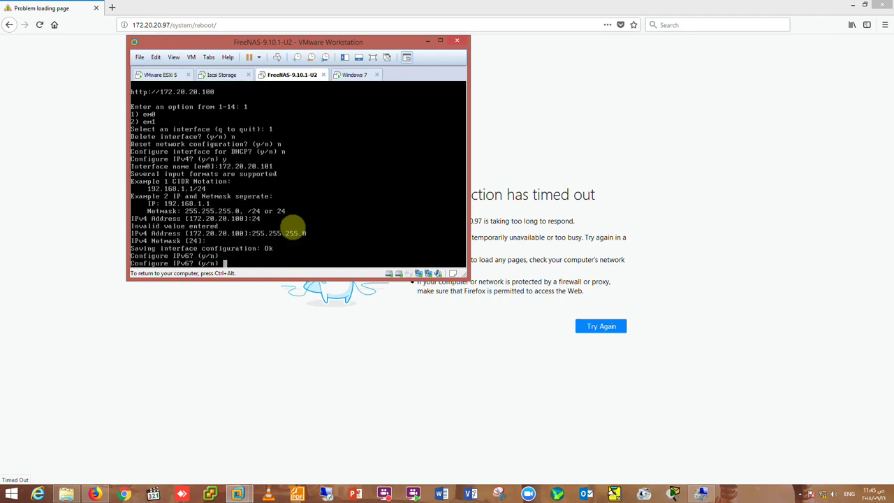
pyautogui.write('n')
pyautogui.press('Return')
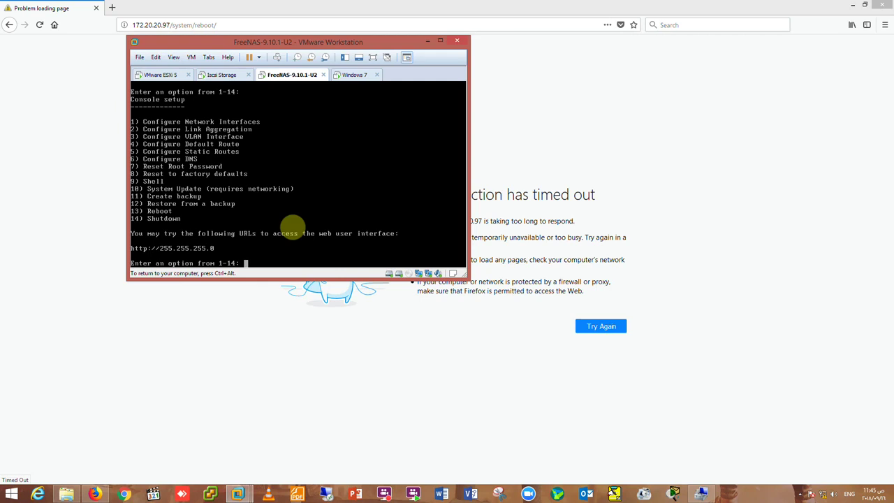
# Reopen em0's configuration, keep it, decline DHCP, and choose IPv4 setup again.
pyautogui.press('Return')
pyautogui.write('1')
pyautogui.press('Return')
pyautogui.write('1')
pyautogui.press('Return')
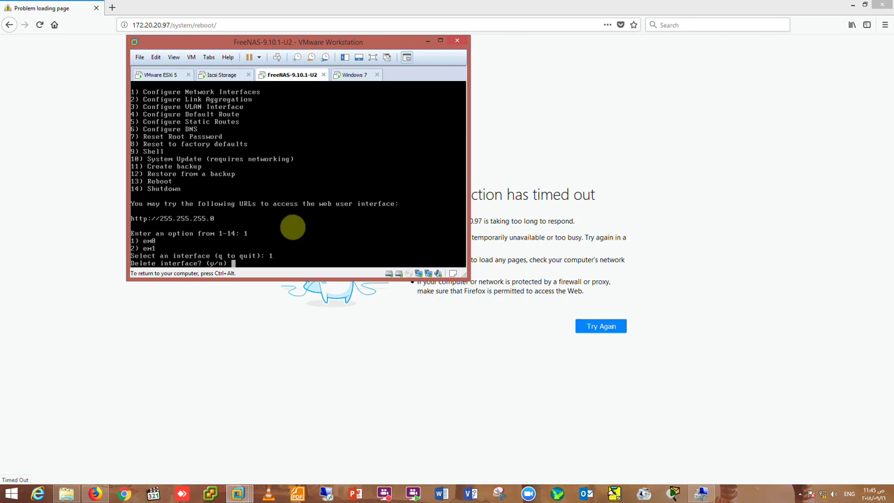
pyautogui.write('n')
pyautogui.press('Return')
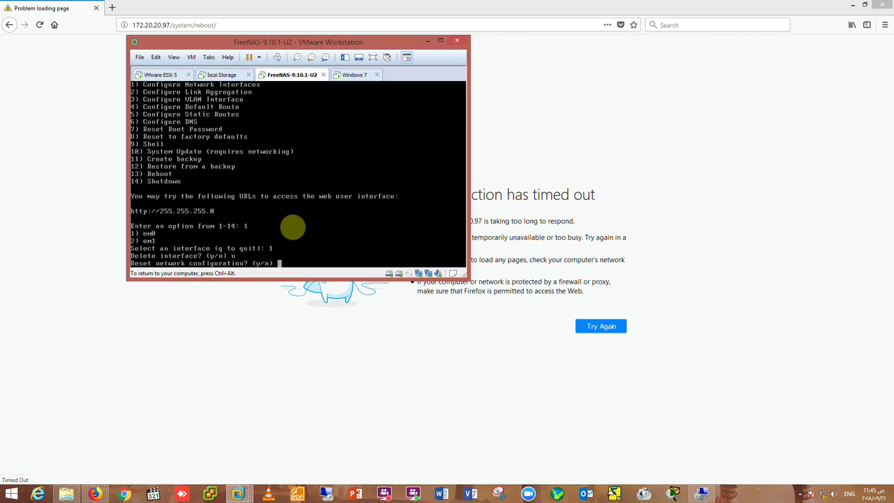
pyautogui.write('n')
pyautogui.press('Return')
pyautogui.write('n')
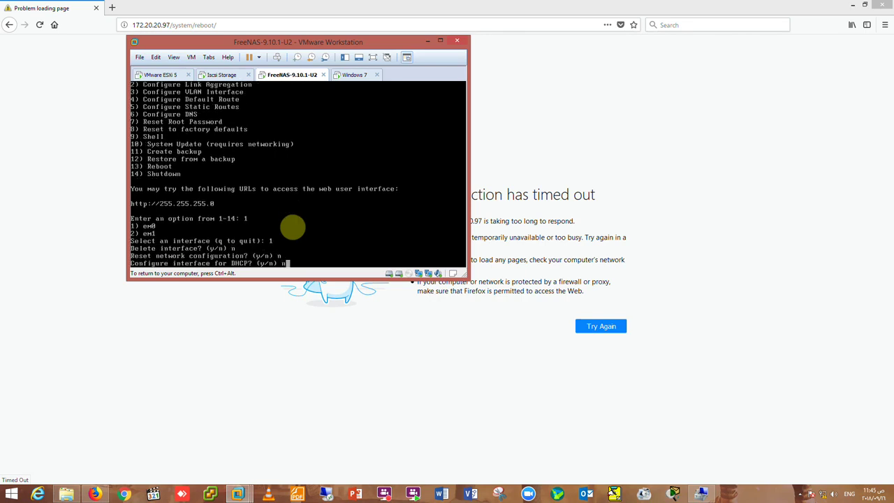
pyautogui.press('Return')
pyautogui.write('y')
pyautogui.press('Return')
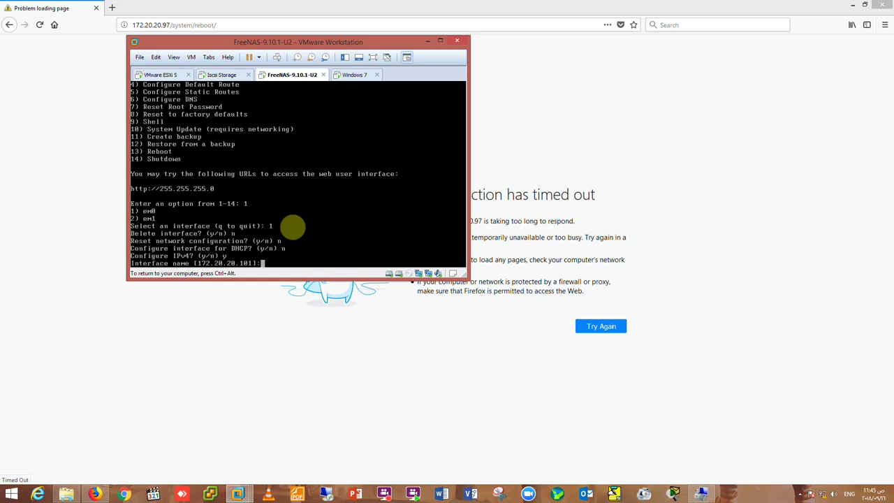
# Give em0 IPv4 172.20.20.200 with netmask 255.255.255.0, skip IPv6, and minimise the console.
pyautogui.write('172.20.20.101/24')
pyautogui.press('Return')
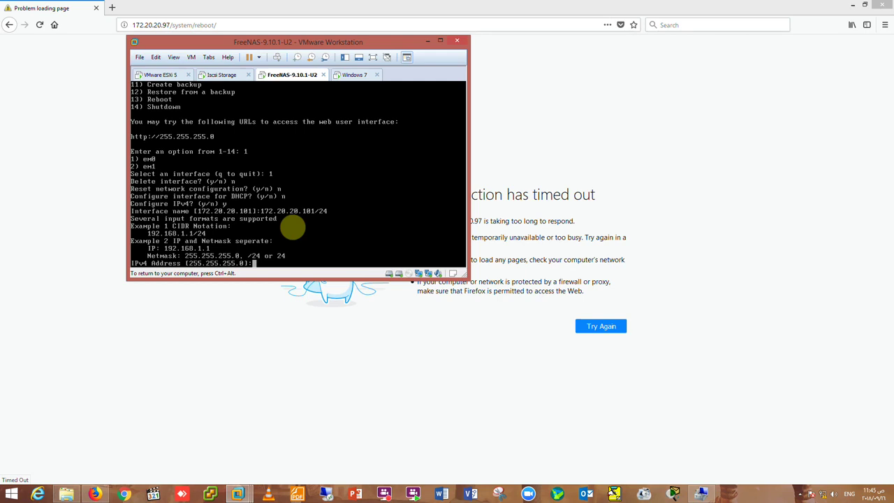
pyautogui.write('172.20.20.200')
pyautogui.press('Return')
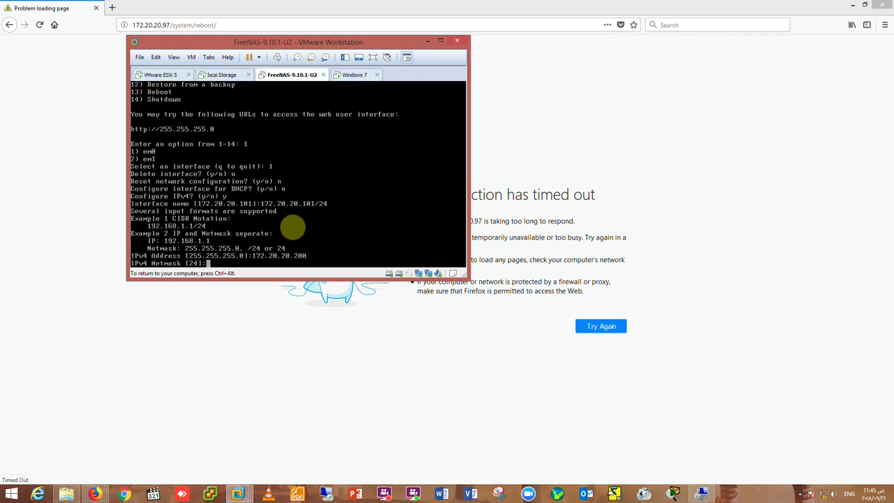
pyautogui.write('255.255.255.0')
pyautogui.press('Return')
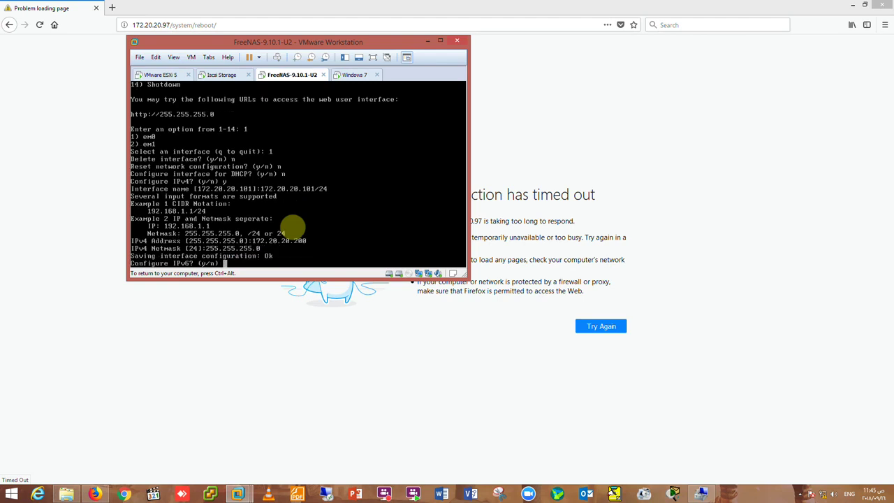
pyautogui.write('n')
pyautogui.press('Return')
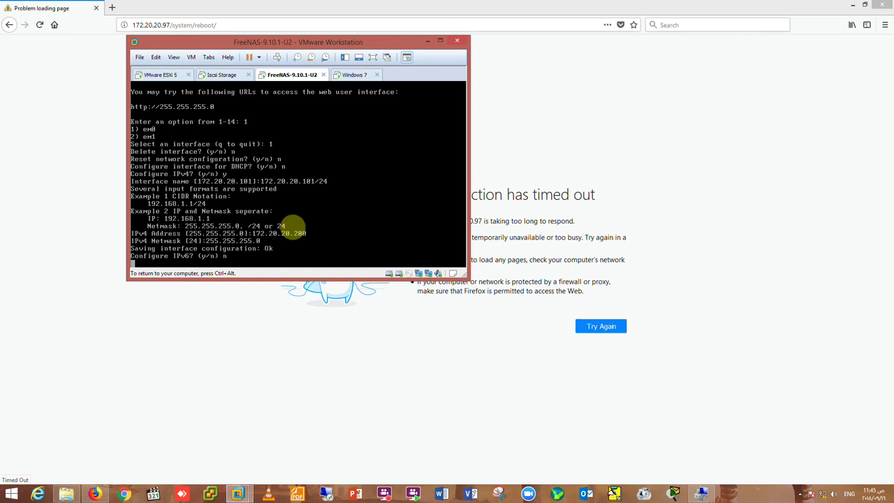
pyautogui.hotkey('ctrl', 'alt')
pyautogui.click(431, 43)
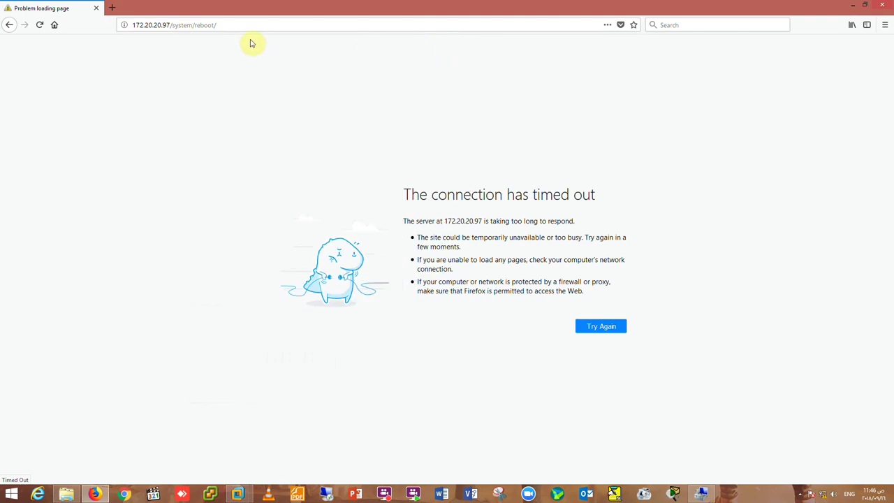
# Load the FreeNAS page at 172.20.20.200, log in, and show the network interfaces list.
pyautogui.moveTo(162, 25); pyautogui.dragTo(258, 25)
pyautogui.write('200')
pyautogui.press('Return')
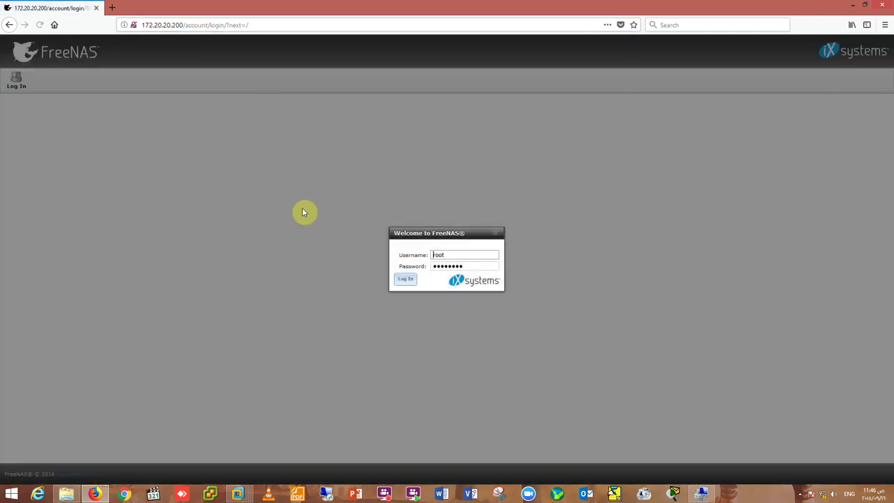
pyautogui.click(398, 277)
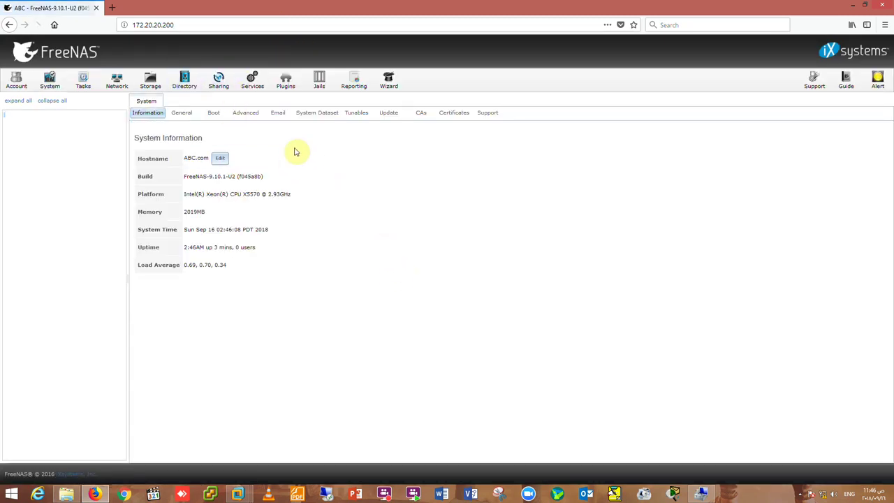
pyautogui.click(117, 83)
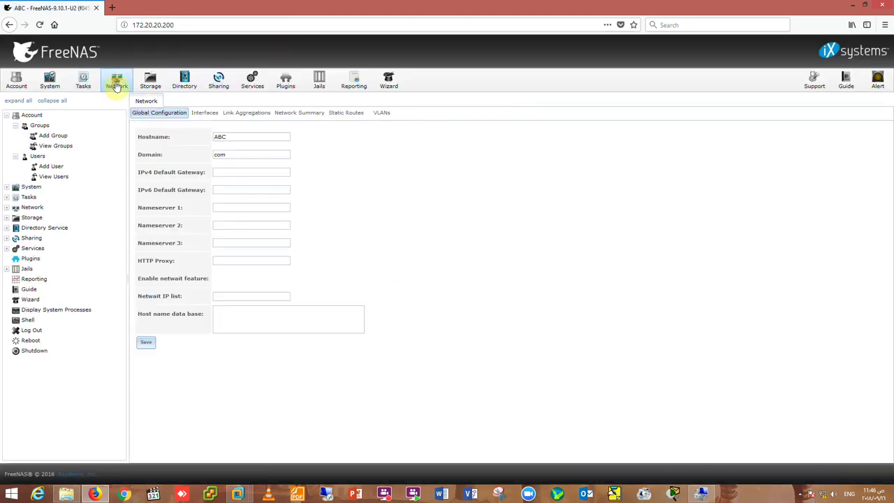
pyautogui.click(202, 114)
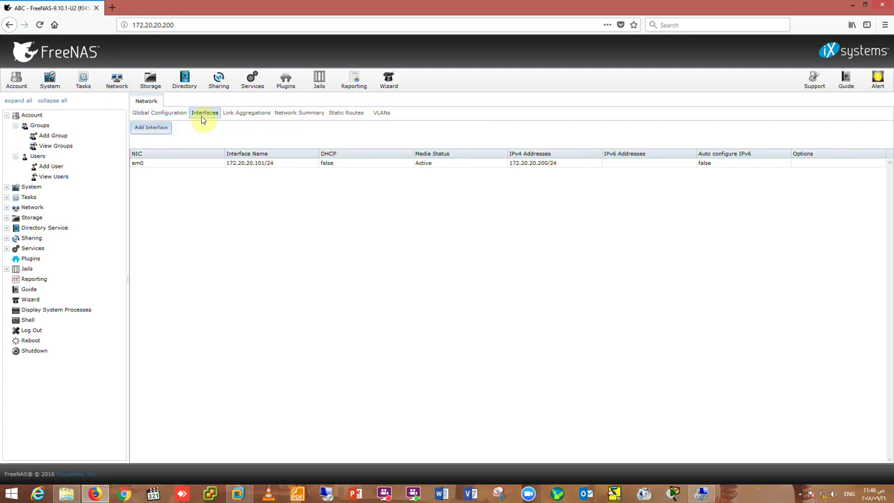
# Add interface NIC-2 with IPv4 192.168.10.200 and netmask /24, accepting the network warning.
pyautogui.click(148, 133)
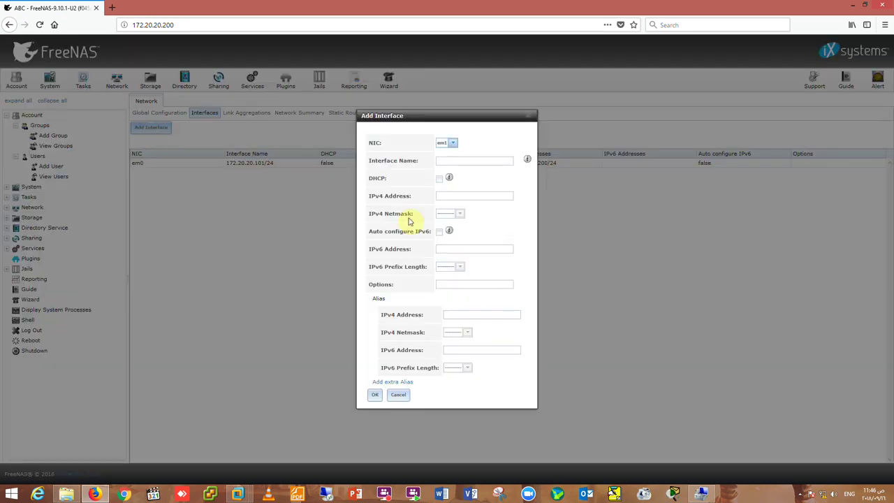
pyautogui.click(446, 160)
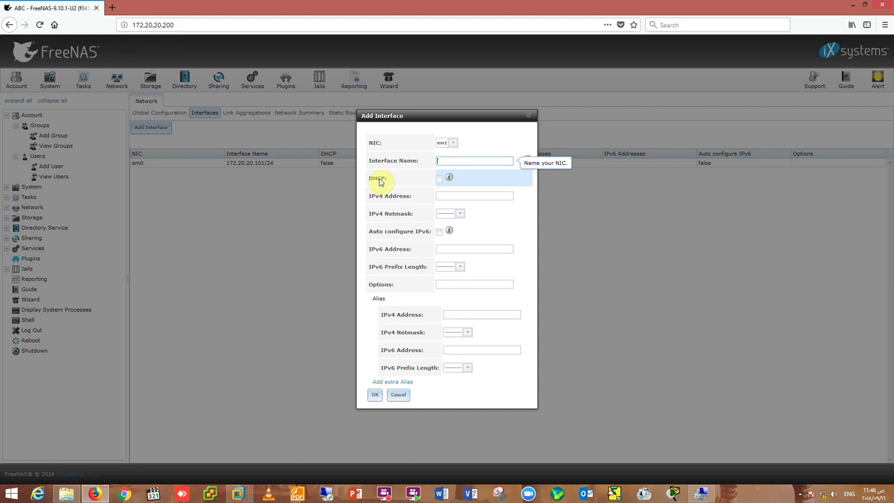
pyautogui.write('NIC-2')
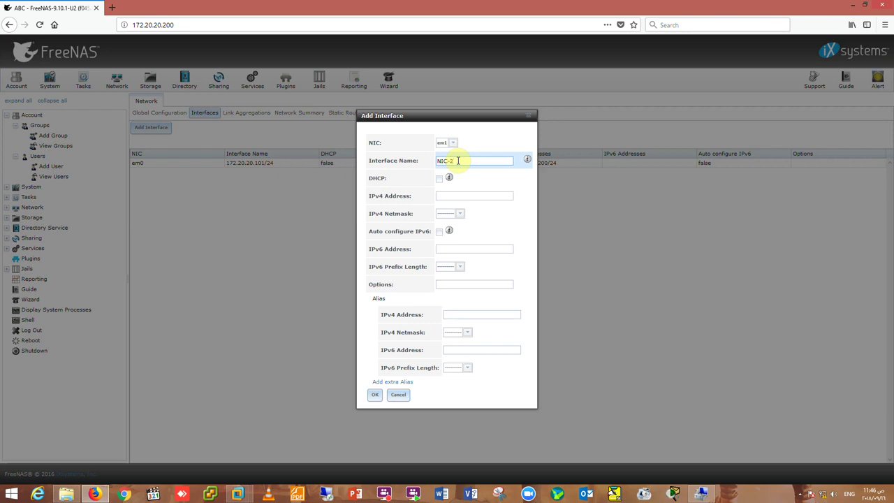
pyautogui.click(493, 195)
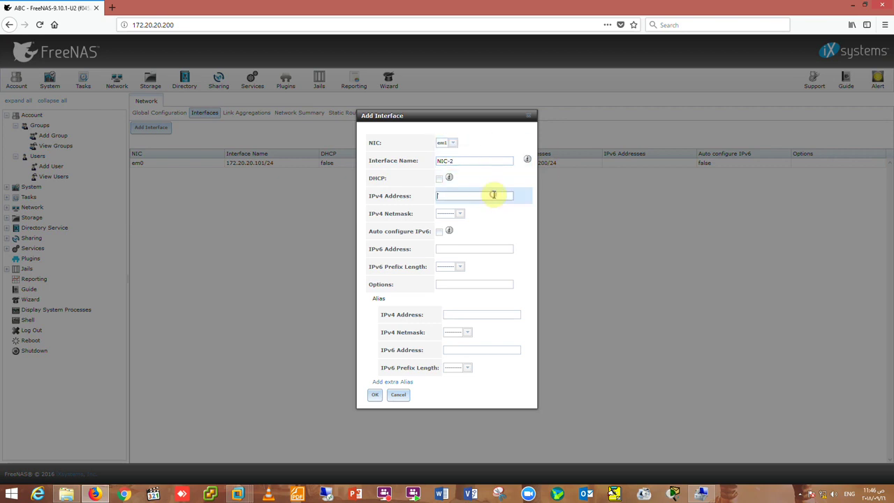
pyautogui.write('192.168.10.200')
pyautogui.click(460, 214)
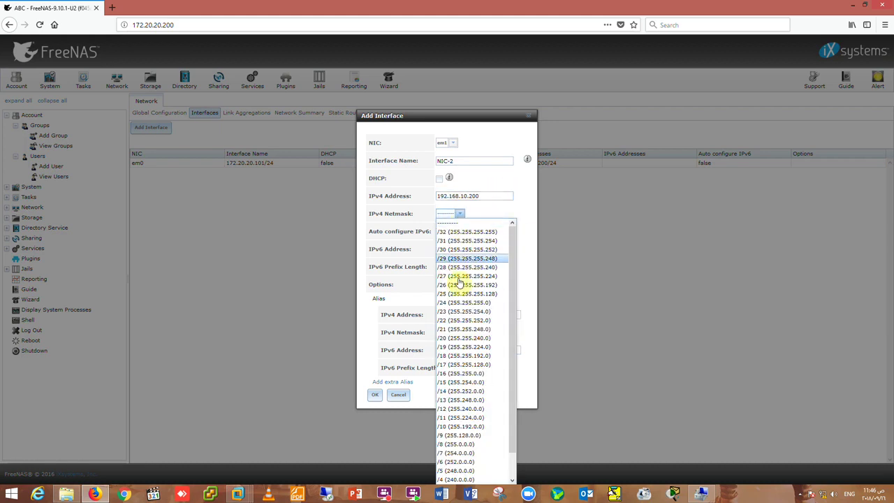
pyautogui.click(456, 302)
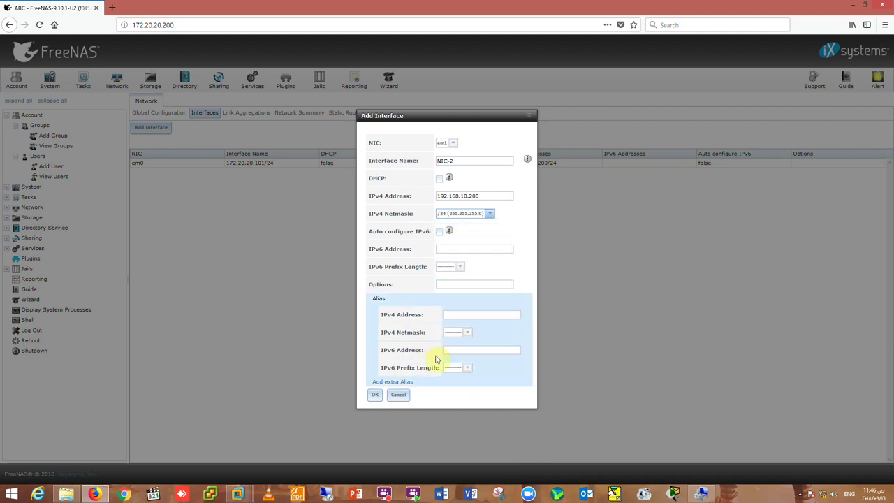
pyautogui.click(376, 395)
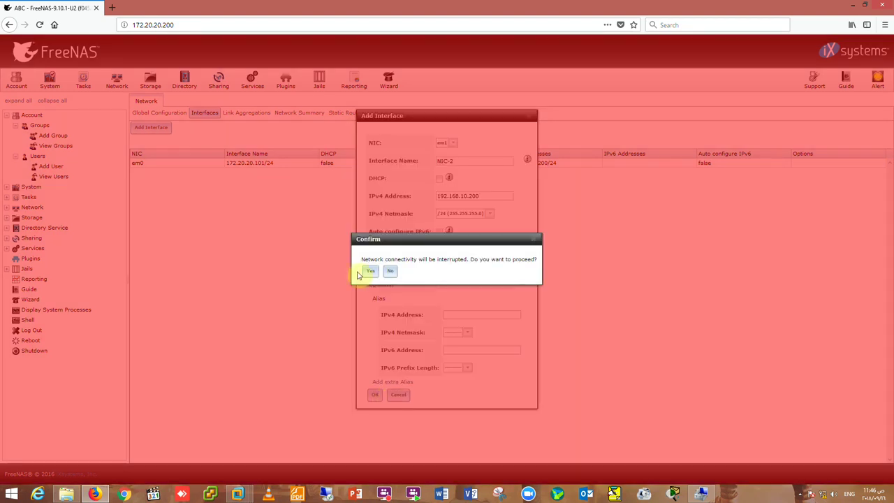
pyautogui.click(372, 273)
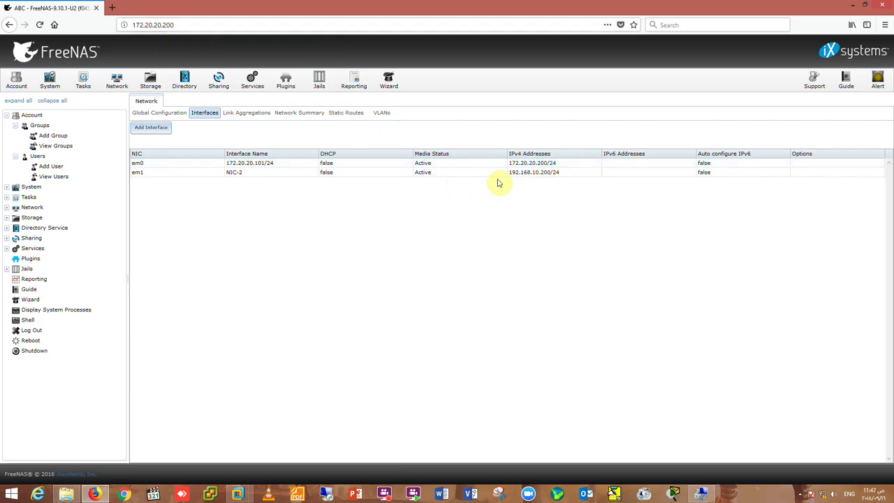
# Inspect the em1 entry, then browse to the ABCStorage volume's VMESXi5.5 dataset.
pyautogui.click(519, 174)
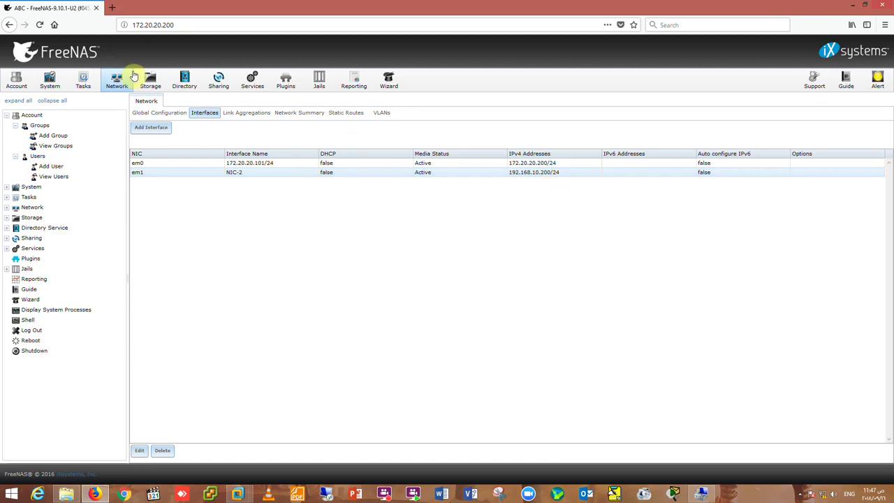
pyautogui.click(218, 82)
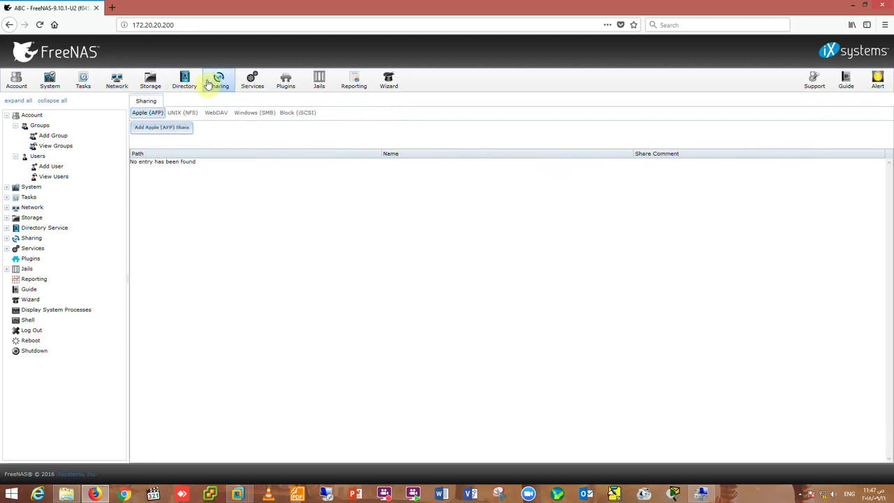
pyautogui.click(299, 115)
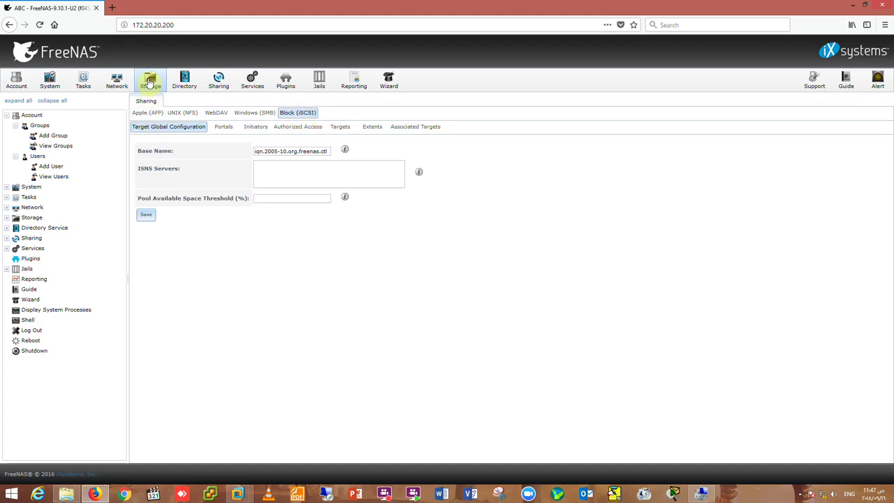
pyautogui.click(150, 80)
pyautogui.click(156, 165)
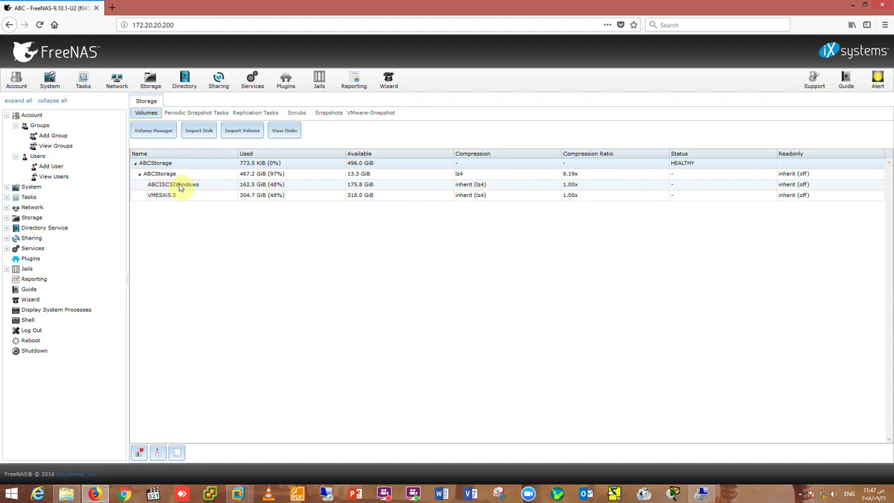
pyautogui.click(166, 197)
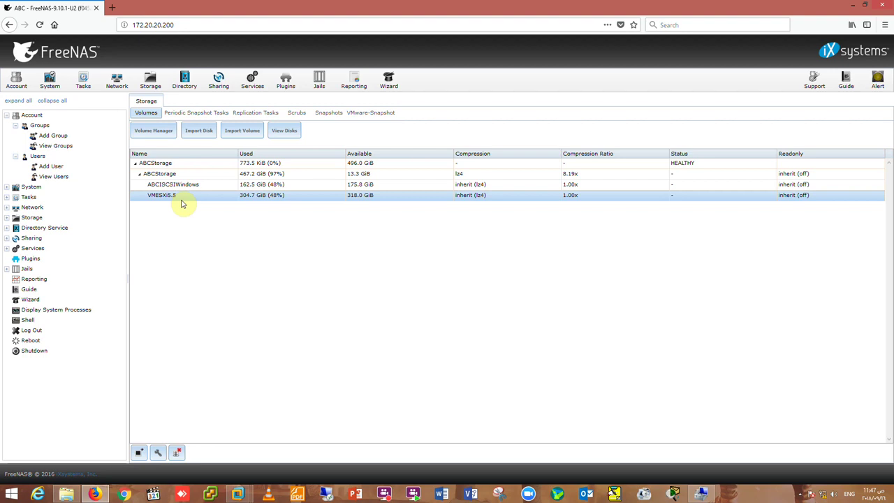
# Review the em0 and em1 entries in the network interfaces list.
pyautogui.click(216, 82)
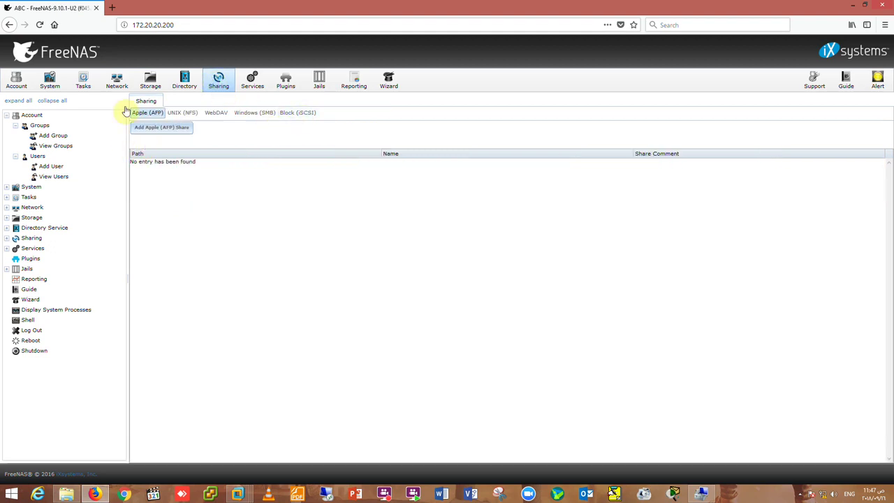
pyautogui.click(120, 85)
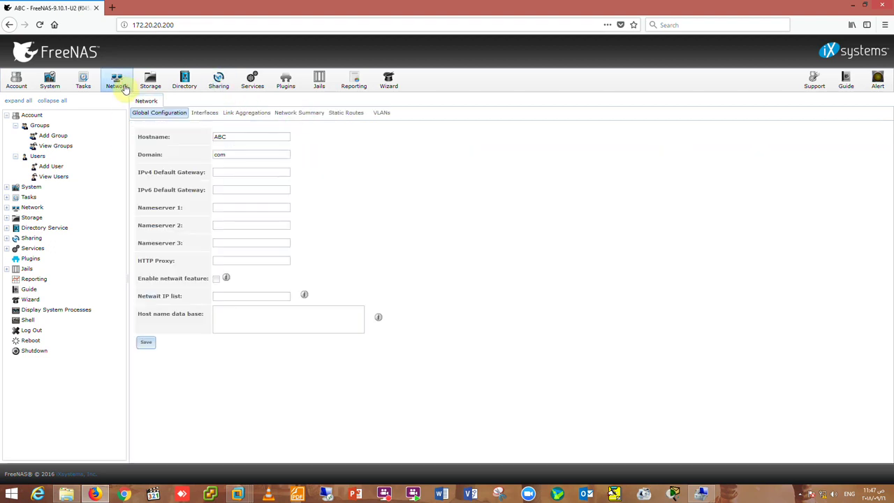
pyautogui.click(195, 114)
pyautogui.click(175, 172)
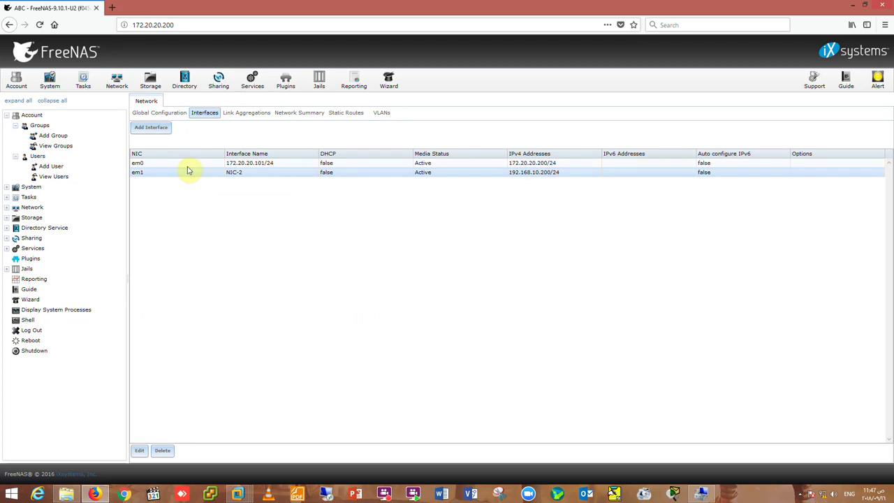
pyautogui.click(194, 165)
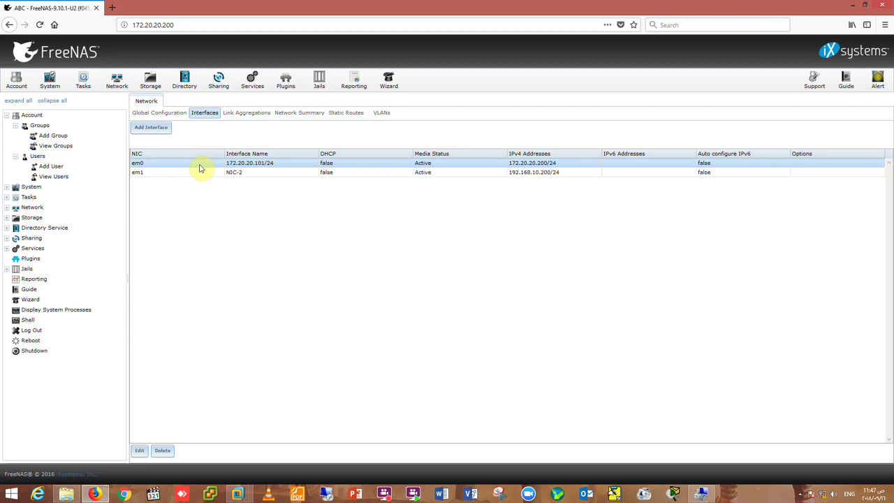
pyautogui.click(194, 174)
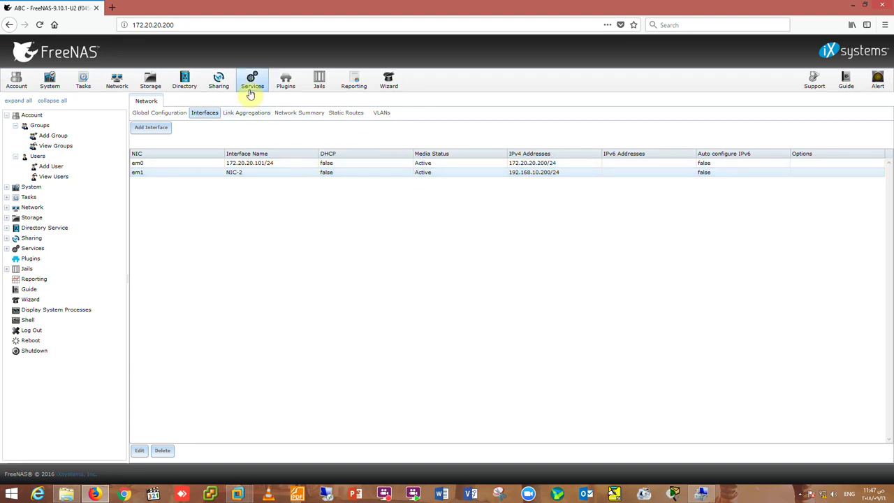
# Show the Block (iSCSI) Target Global Configuration with base name iqn.2005-10.org.freenas.ctl.
pyautogui.click(219, 83)
pyautogui.click(184, 134)
pyautogui.click(294, 116)
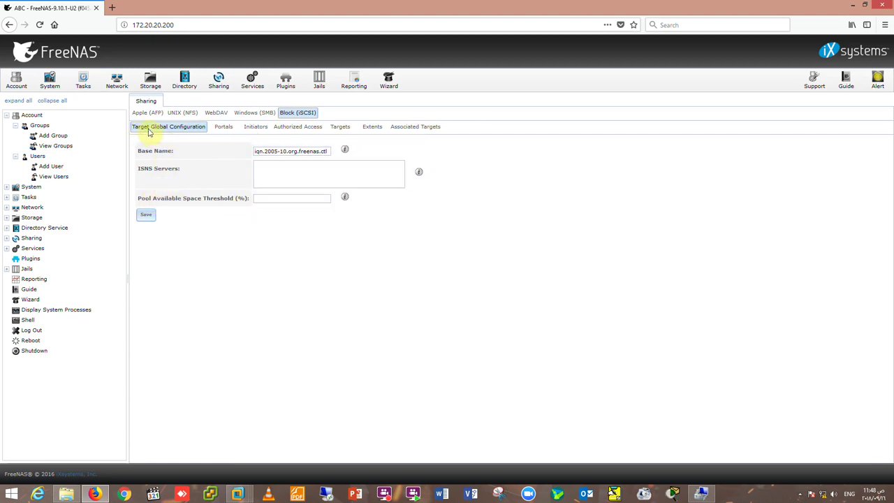
# Save the iSCSI target global configuration with the Pool Available Space Threshold left empty.
pyautogui.click(299, 199)
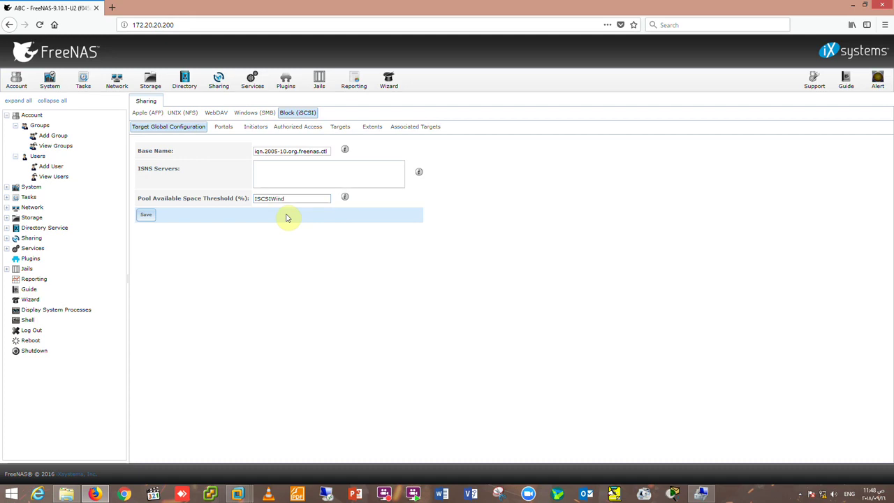
pyautogui.click(146, 216)
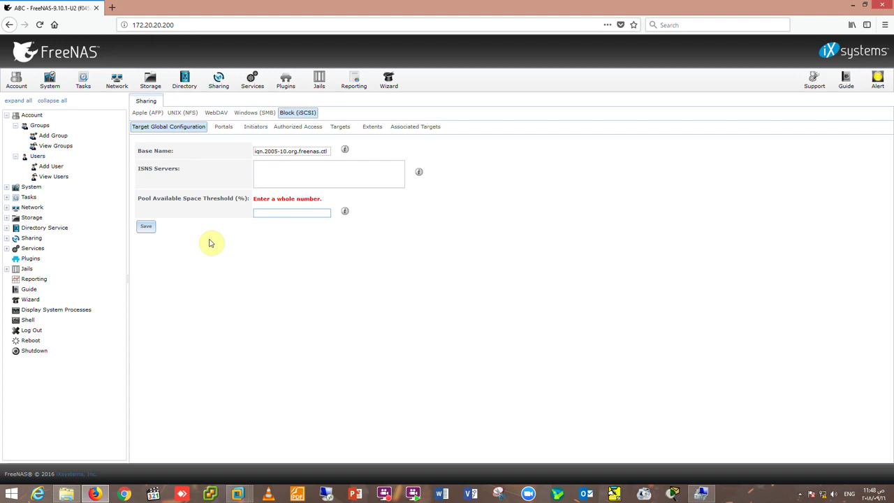
pyautogui.click(147, 225)
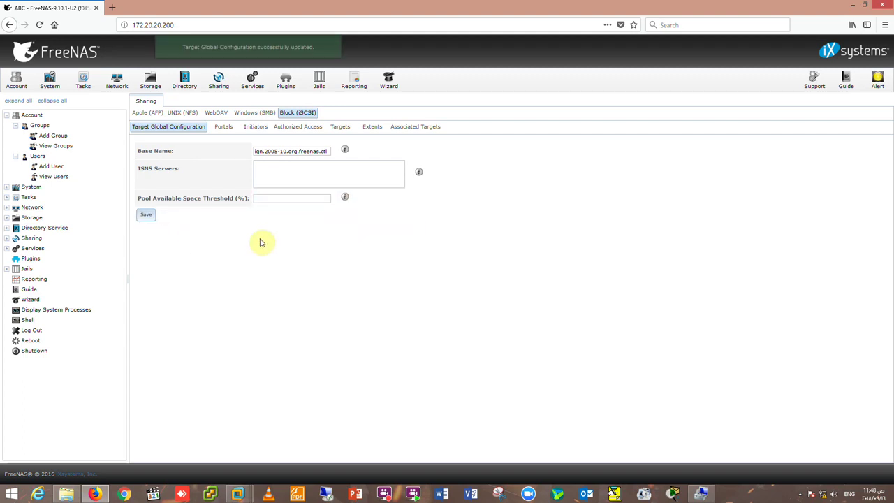
pyautogui.click(220, 128)
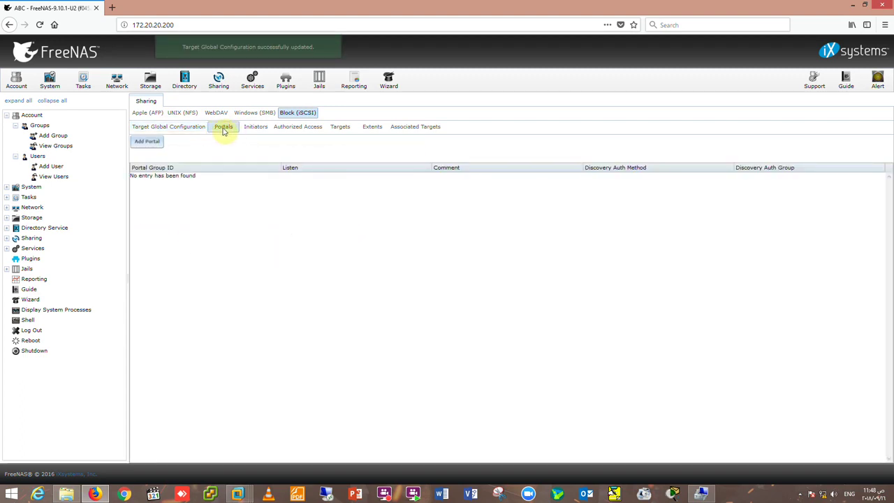
# Add portal 'ISCSi Windows' on 192.168.10.200 port 3260 with discovery authentication None.
pyautogui.click(146, 147)
pyautogui.click(475, 214)
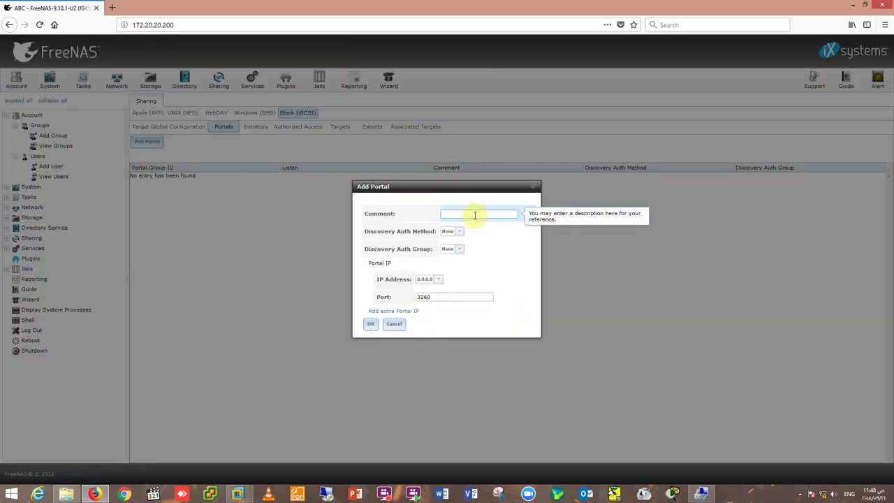
pyautogui.write('ISCSi Windows')
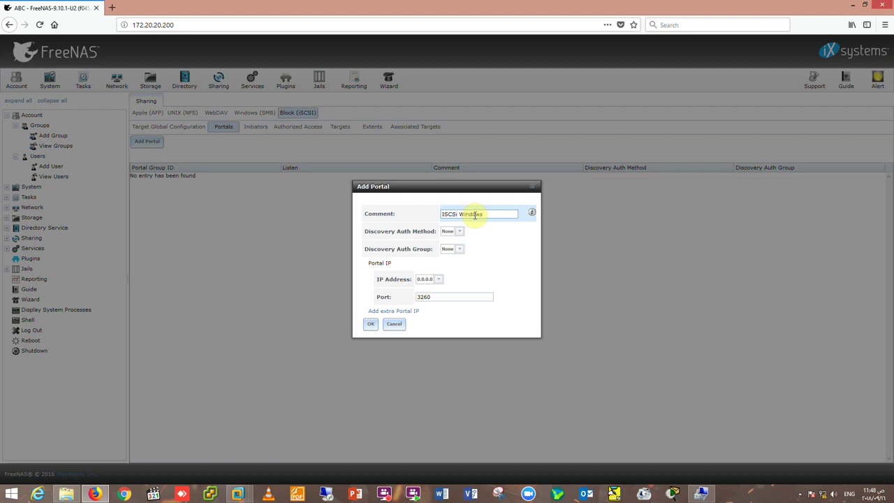
pyautogui.click(459, 233)
pyautogui.click(468, 238)
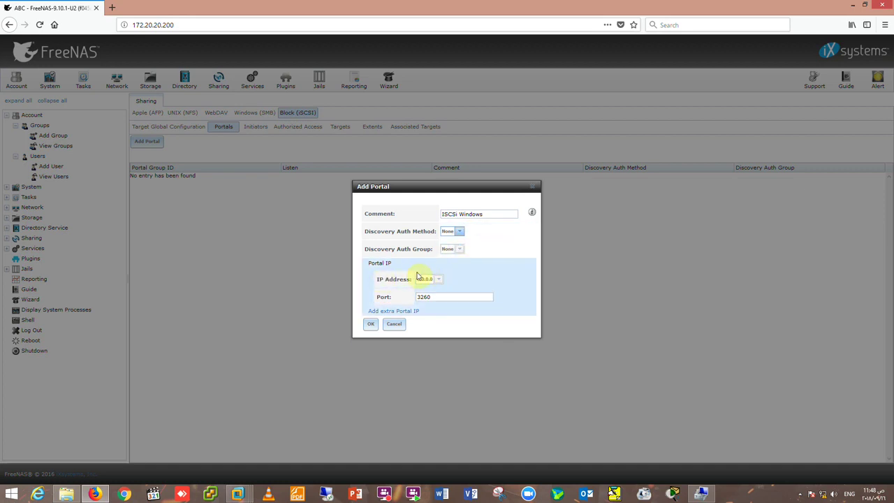
pyautogui.click(438, 279)
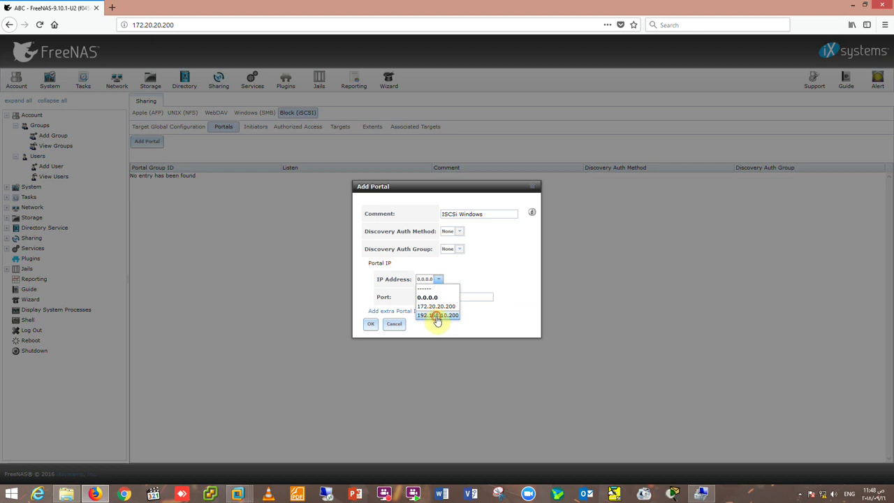
pyautogui.click(437, 316)
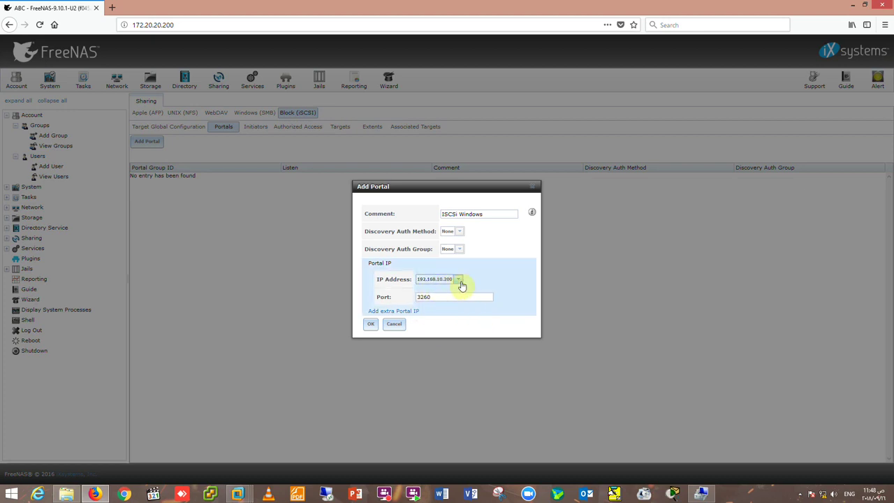
pyautogui.click(426, 297)
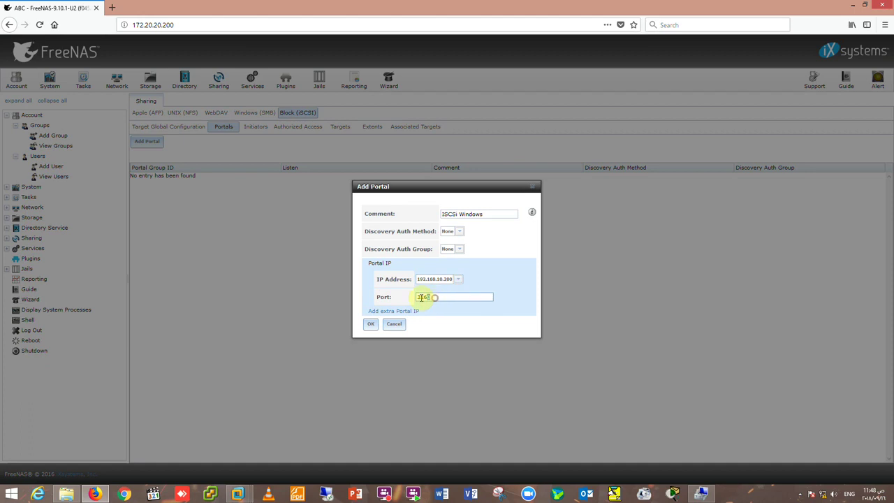
pyautogui.doubleClick(425, 297)
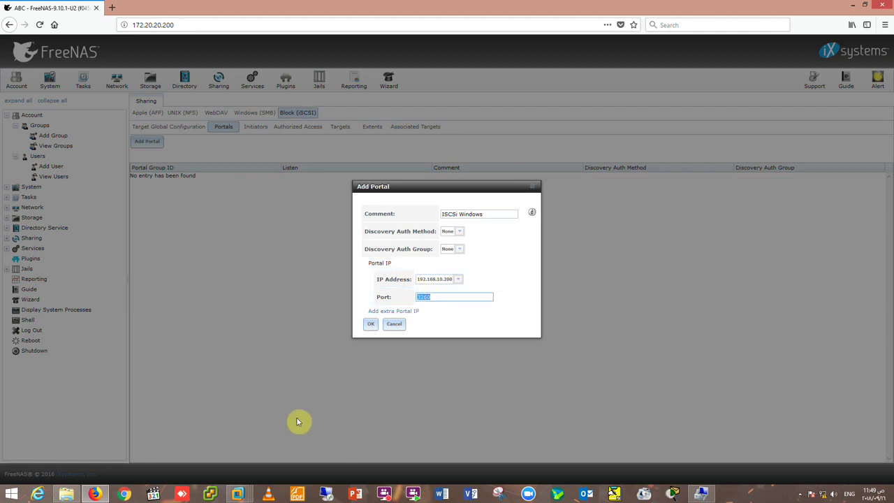
pyautogui.click(238, 494)
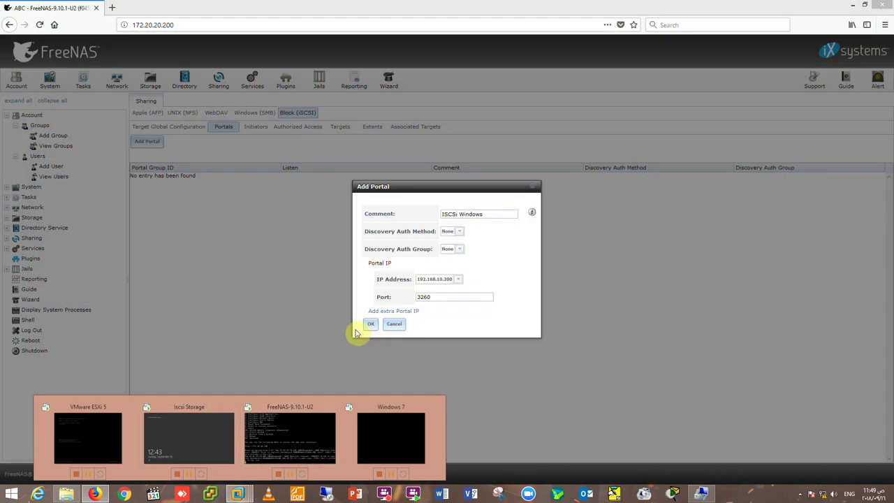
pyautogui.click(434, 324)
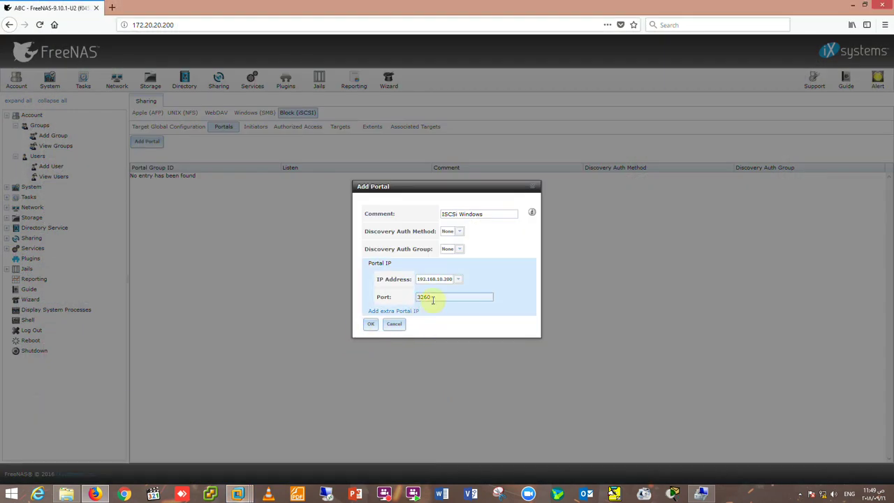
pyautogui.click(371, 325)
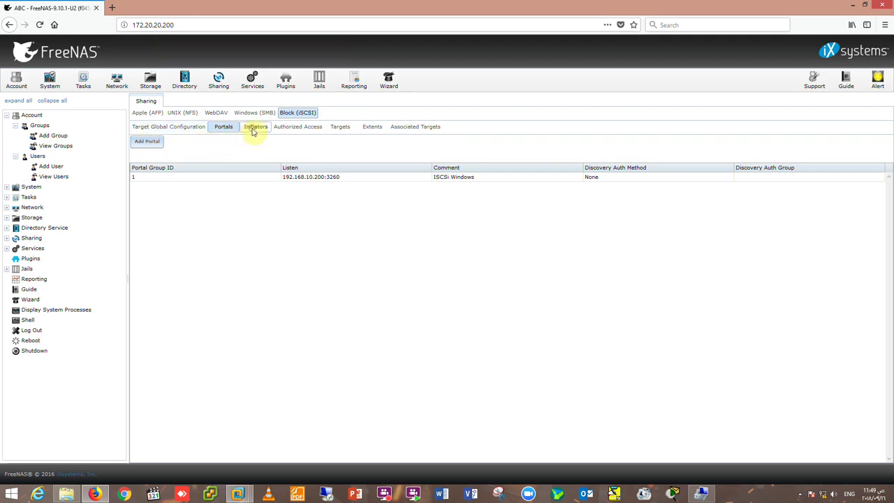
# Add an initiator group allowing ALL initiators and ALL networks, commented 'ISCSi Windows'.
pyautogui.click(252, 131)
pyautogui.click(146, 141)
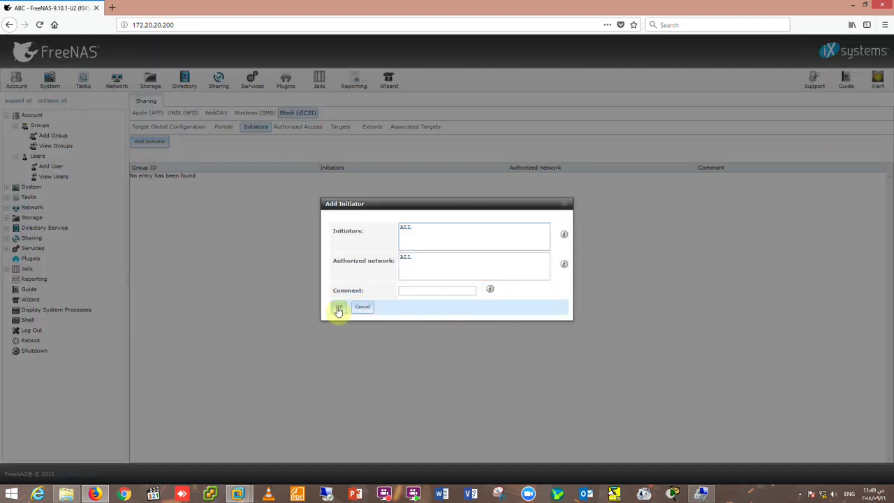
pyautogui.click(430, 292)
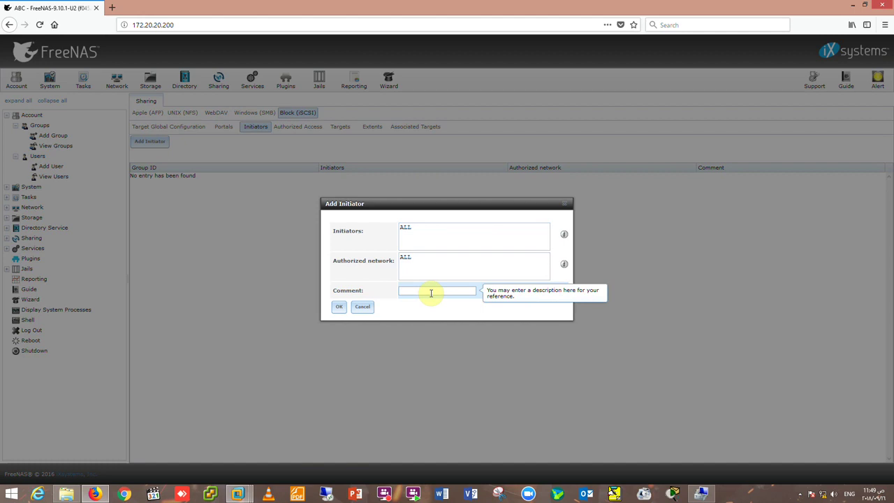
pyautogui.write('Wi')
pyautogui.write('IS')
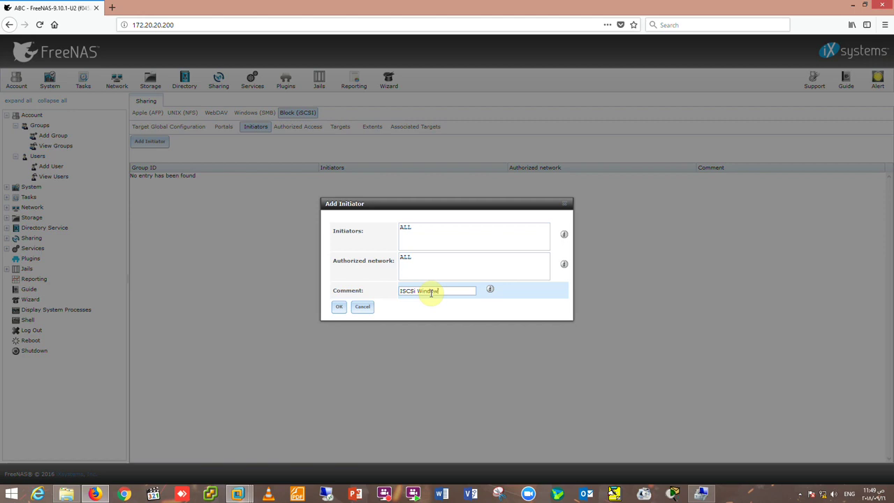
pyautogui.click(342, 308)
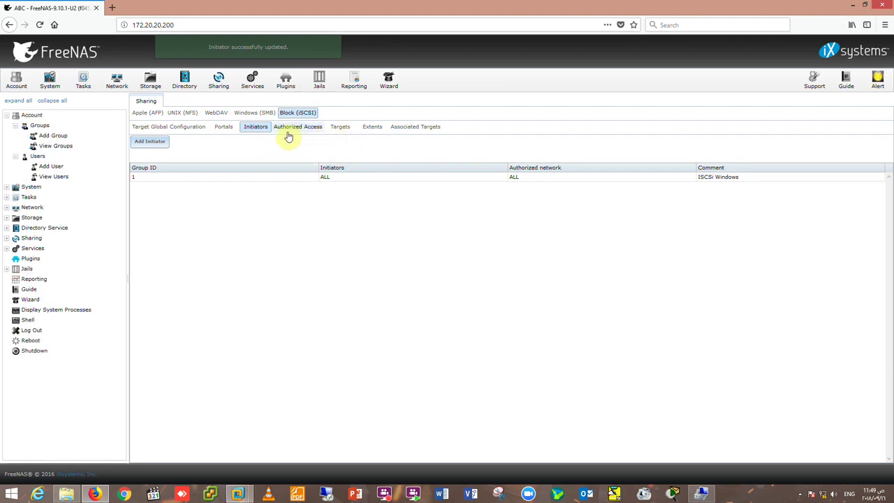
pyautogui.click(316, 133)
# Cancel the new authorized access entry without saving and show the empty Targets list.
pyautogui.click(164, 148)
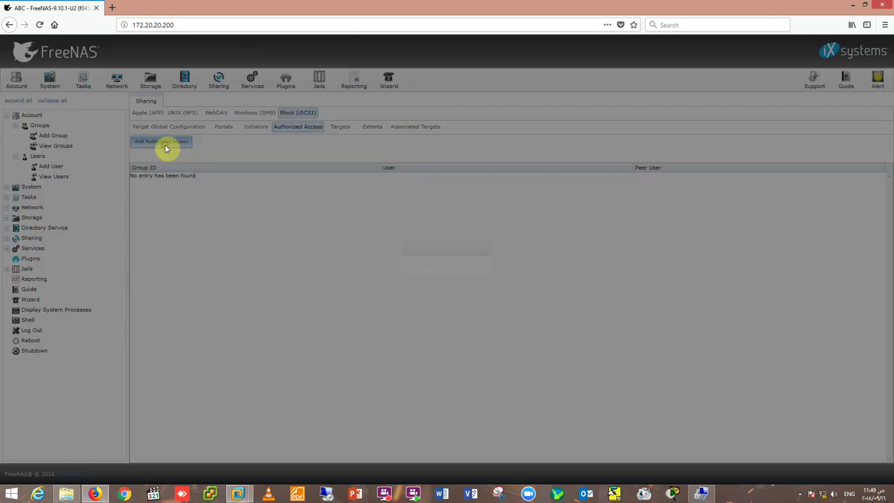
pyautogui.click(485, 210)
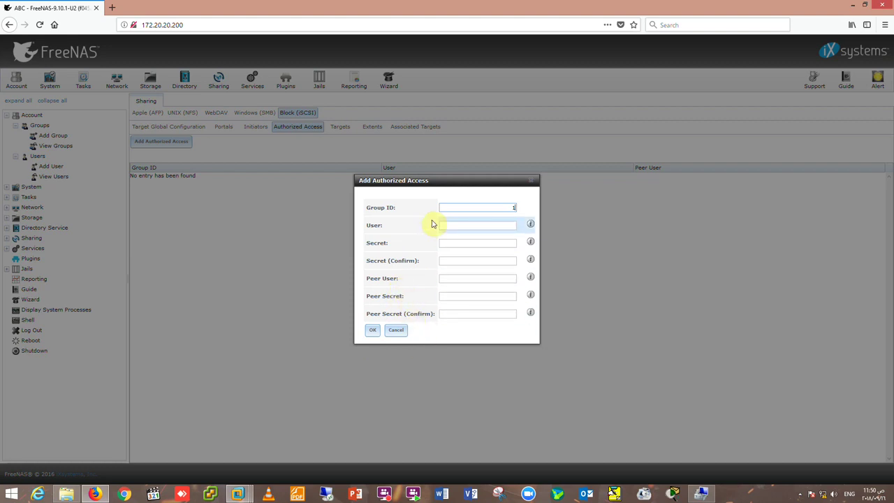
pyautogui.click(397, 330)
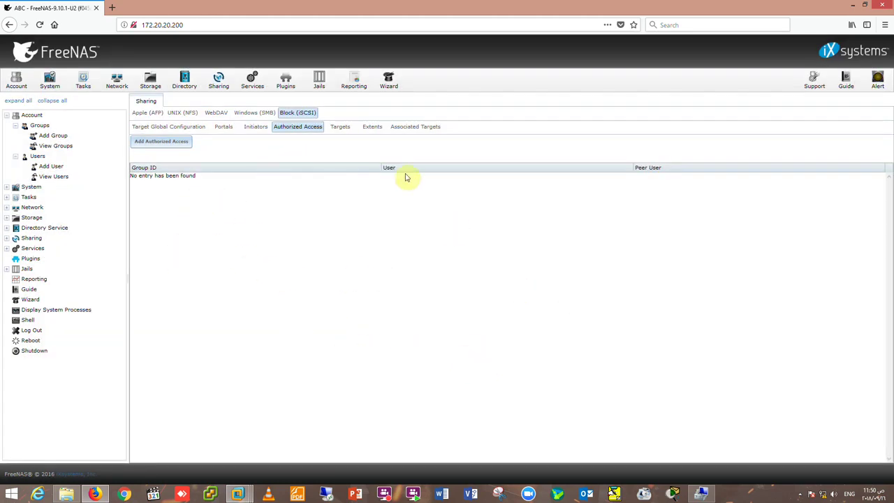
pyautogui.click(340, 130)
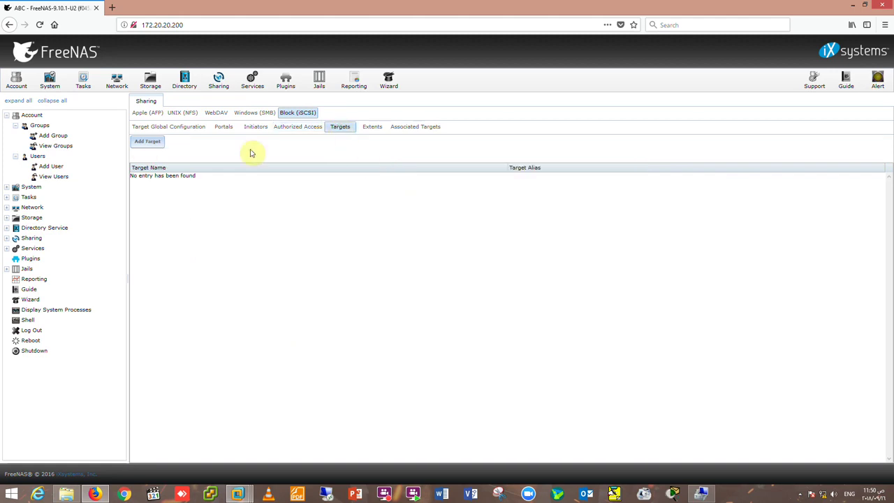
# Create target 'iscsi' with no authentication, using portal group 1 and initiator group 1.
pyautogui.click(146, 144)
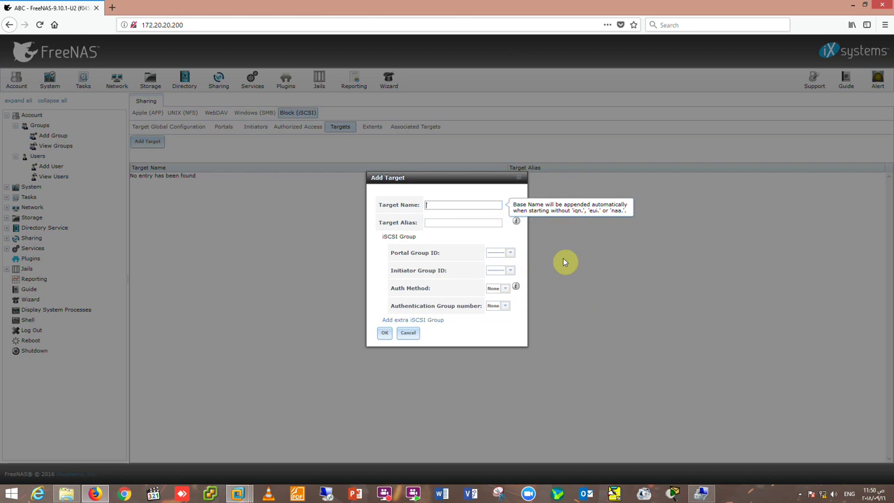
pyautogui.write('ISC')
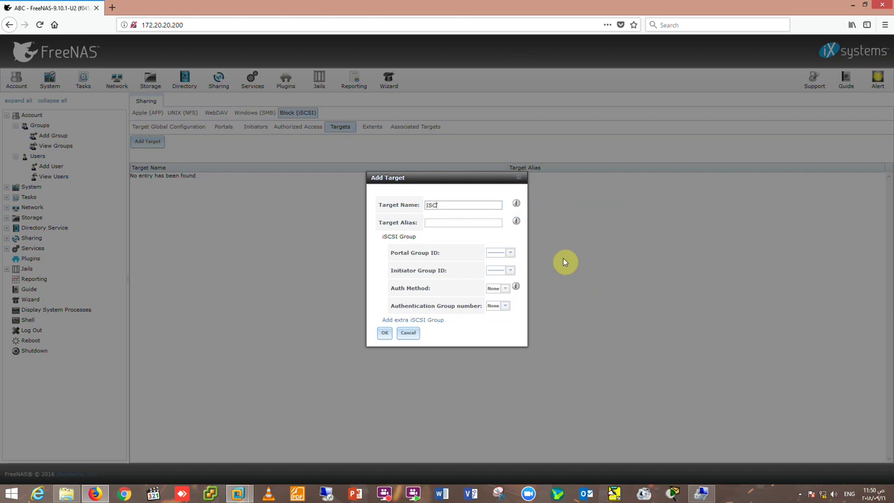
pyautogui.write('S')
pyautogui.press('BackSpace')
pyautogui.write('Si')
pyautogui.click(506, 290)
pyautogui.click(506, 297)
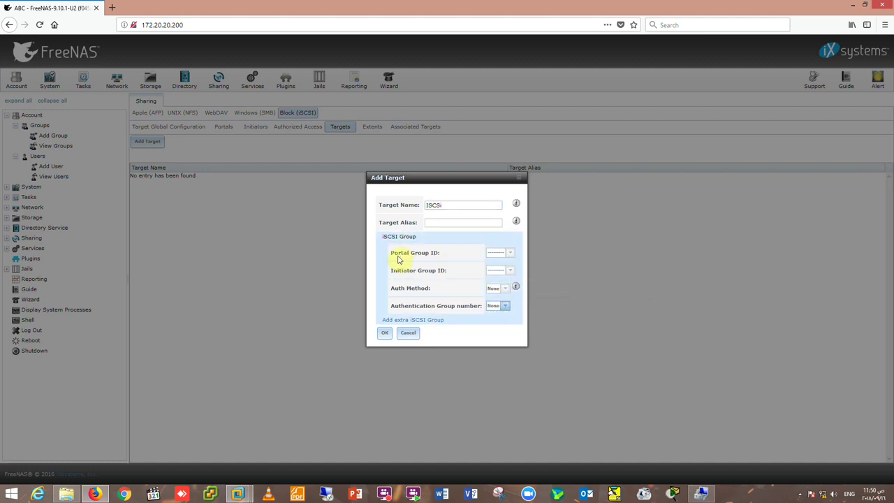
pyautogui.click(509, 253)
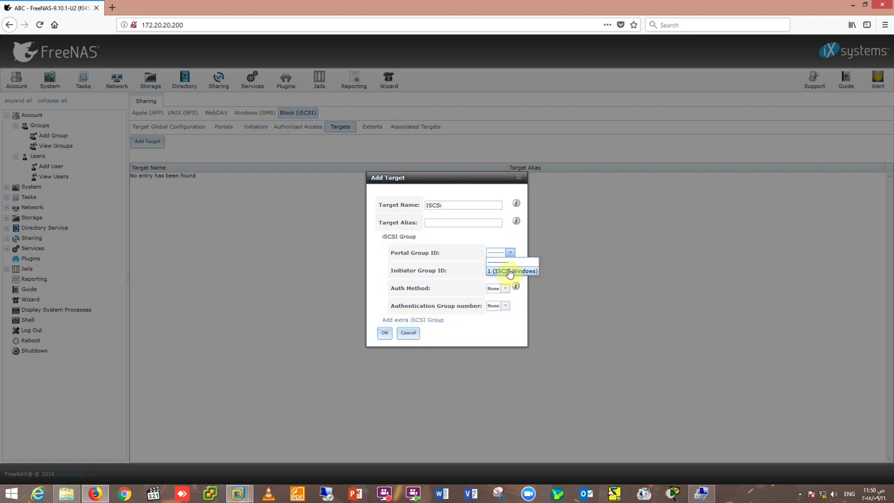
pyautogui.click(511, 270)
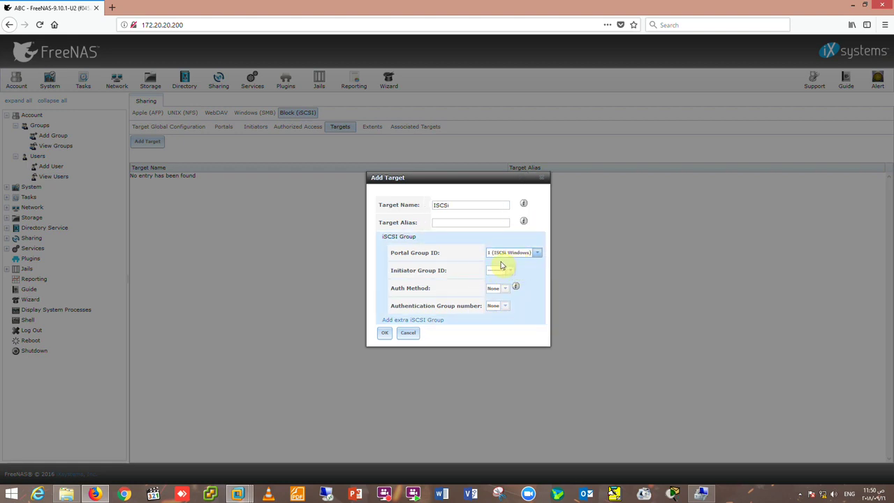
pyautogui.click(512, 273)
pyautogui.click(512, 287)
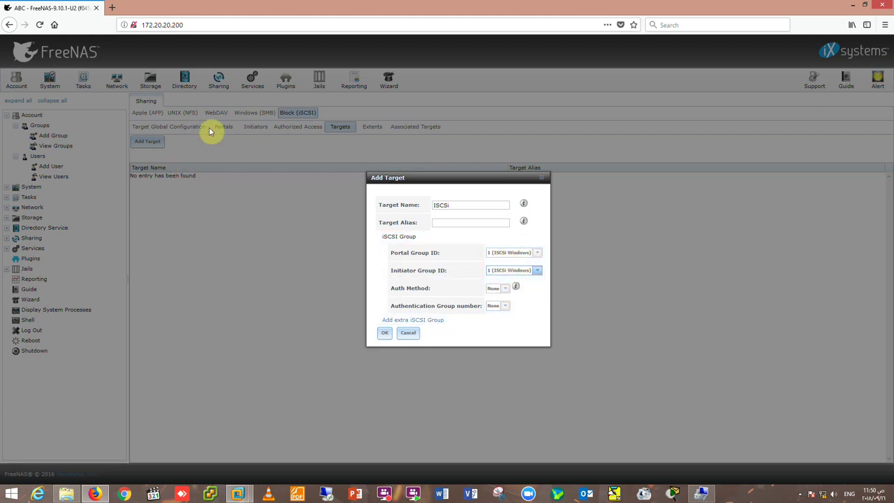
pyautogui.click(384, 333)
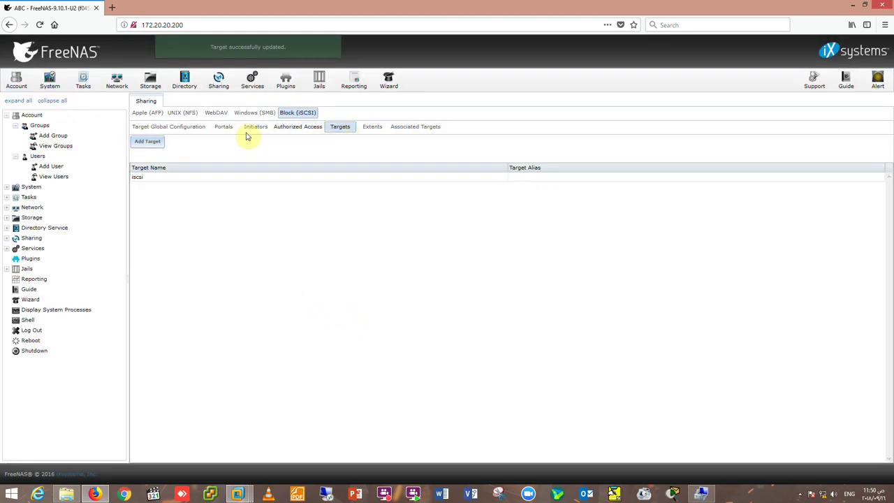
pyautogui.click(150, 141)
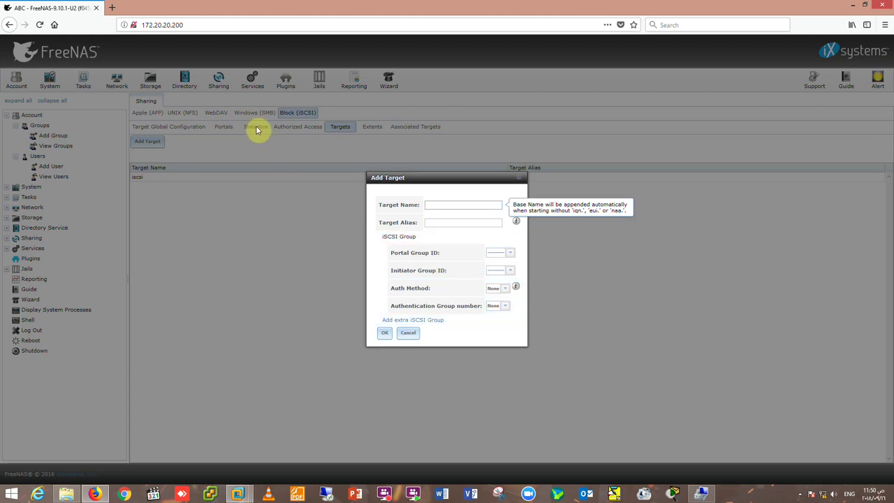
pyautogui.click(523, 177)
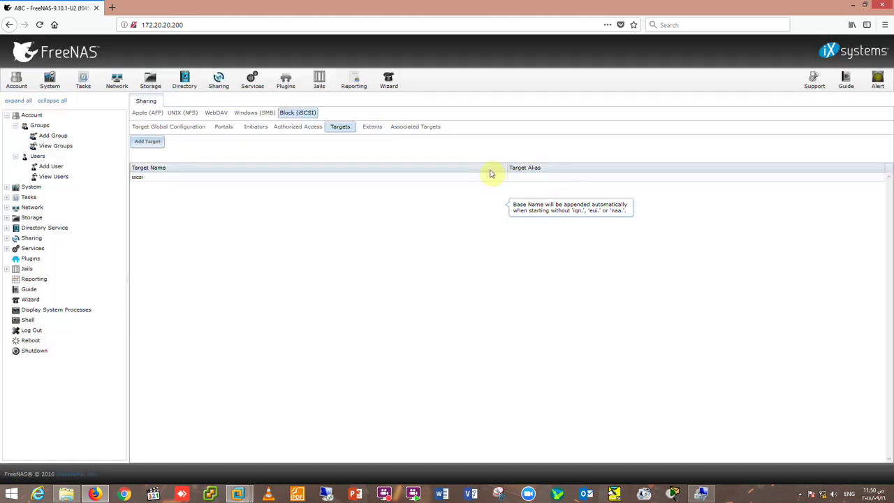
# Add device extent 'ABC-ISCSi' backed by the ABCStorage/ABCISCSIWindows zvol.
pyautogui.click(371, 133)
pyautogui.click(148, 145)
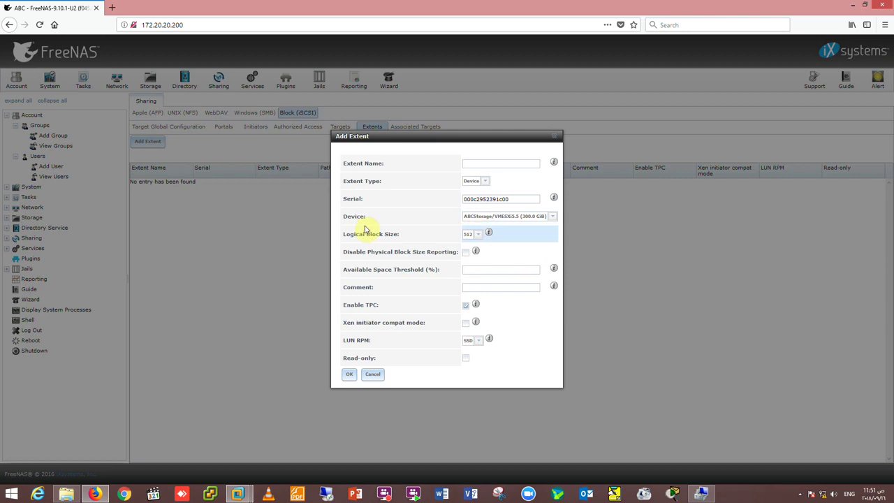
pyautogui.click(476, 166)
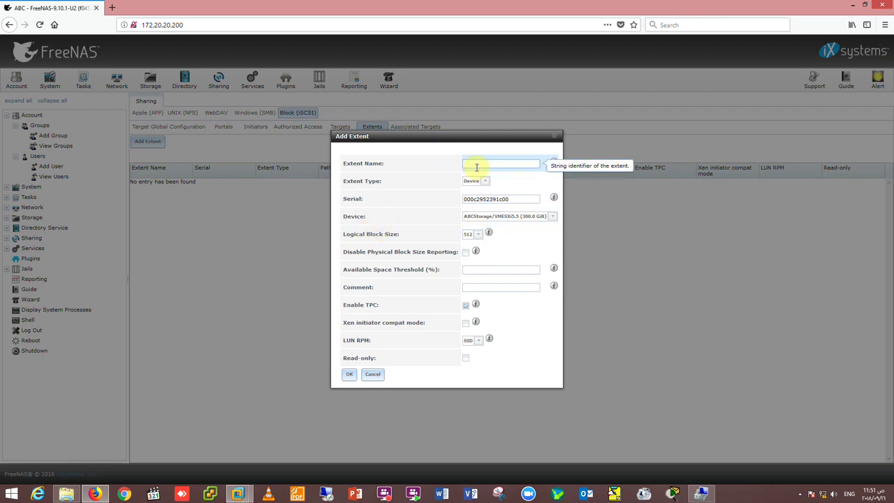
pyautogui.write('ABC-ISCSi')
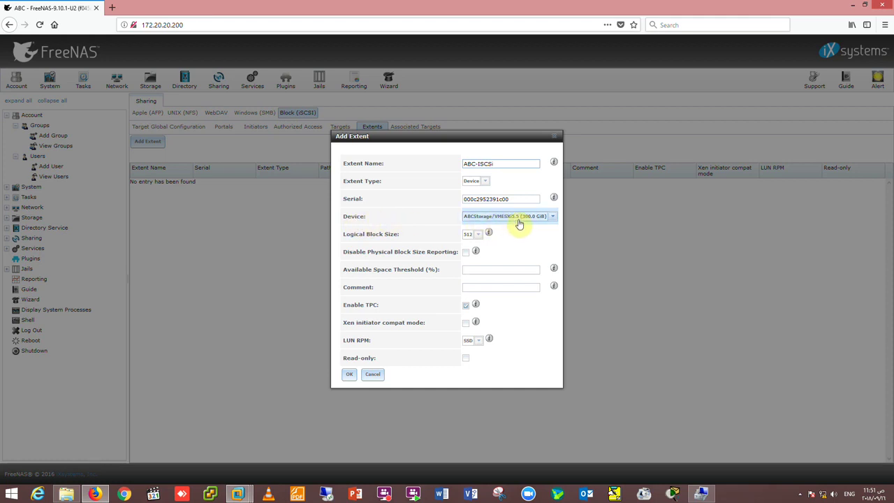
pyautogui.click(518, 218)
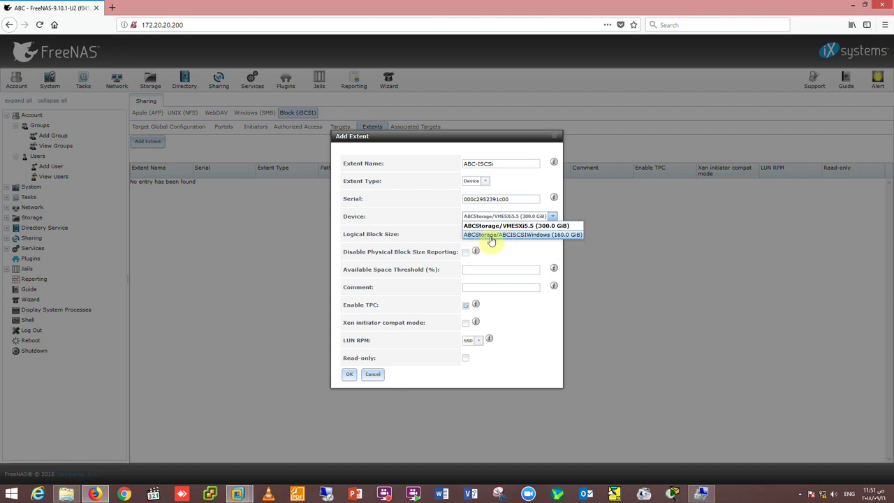
pyautogui.click(535, 238)
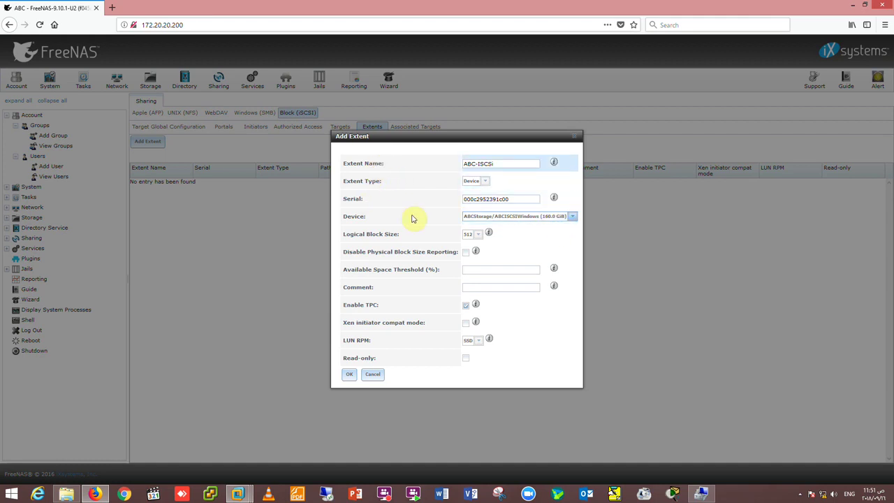
pyautogui.click(347, 376)
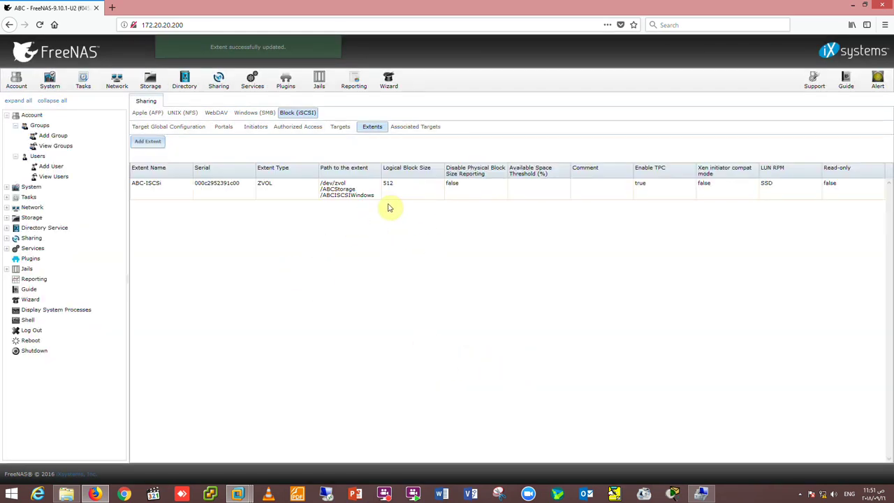
# Map target 'iscsi' to extent 'ABC-ISCSi' at LUN ID 0.
pyautogui.click(412, 133)
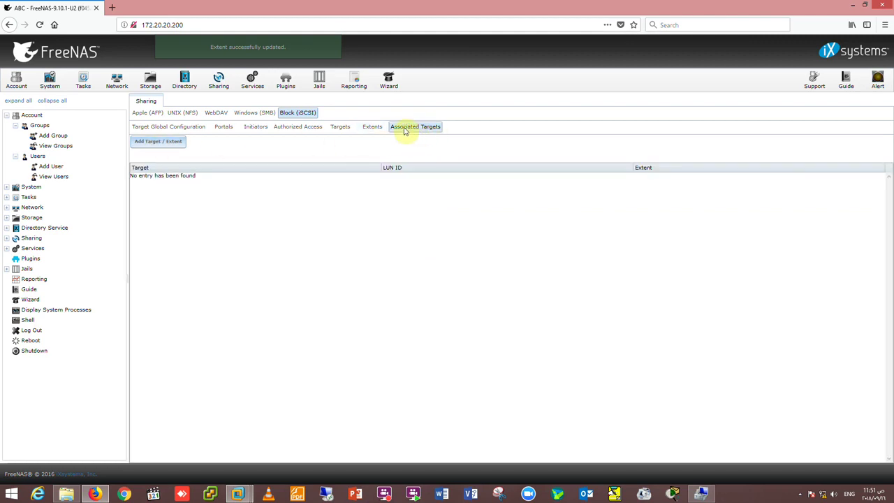
pyautogui.click(161, 143)
pyautogui.click(487, 245)
pyautogui.click(456, 262)
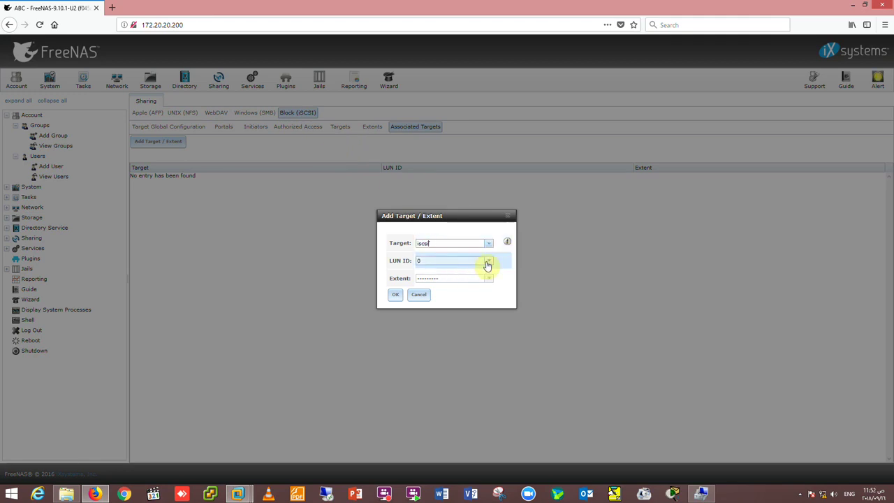
pyautogui.click(485, 282)
pyautogui.click(487, 281)
pyautogui.click(482, 286)
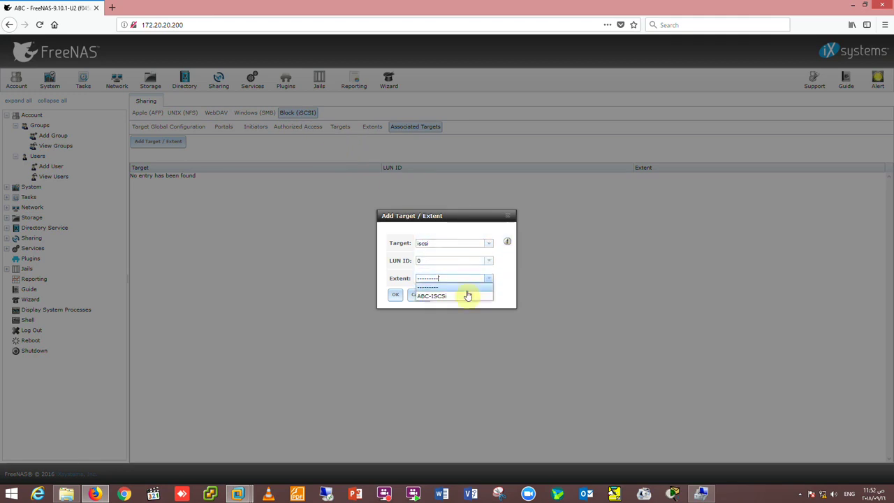
pyautogui.click(460, 301)
pyautogui.click(396, 296)
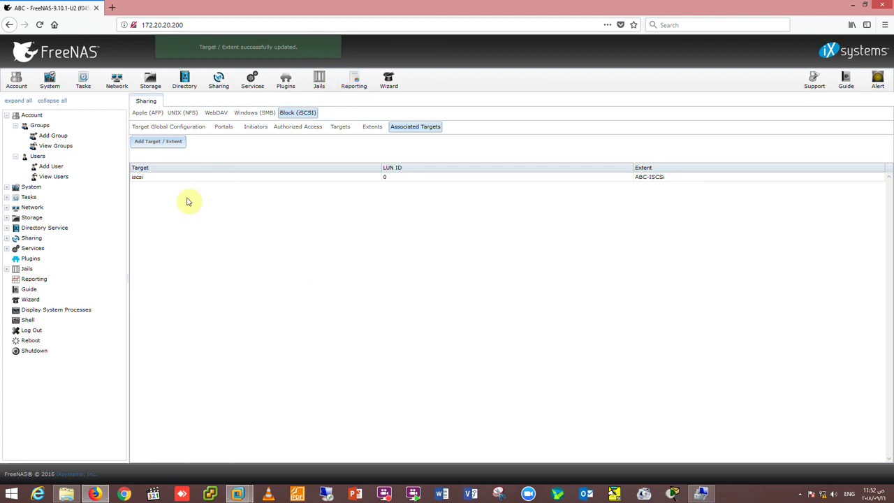
pyautogui.click(150, 81)
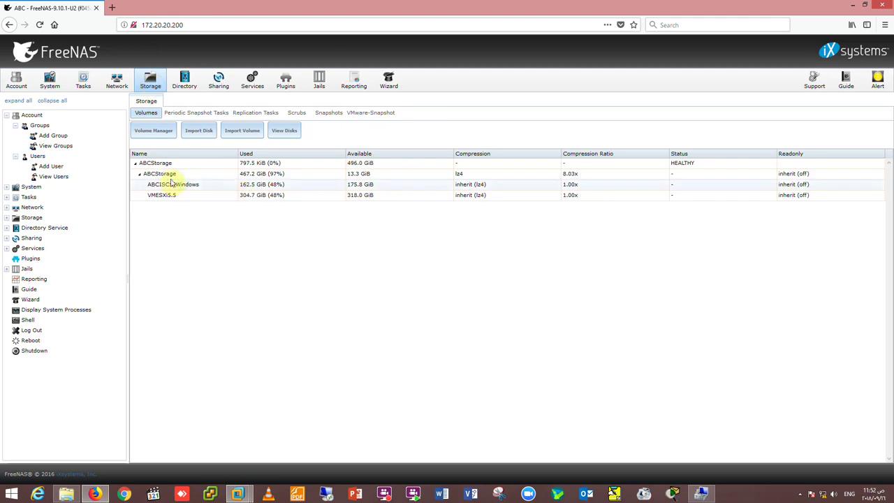
# Look over the ABCStorage and ABCISCSIWindows datasets and the em1 interface, then return to Sharing.
pyautogui.click(178, 175)
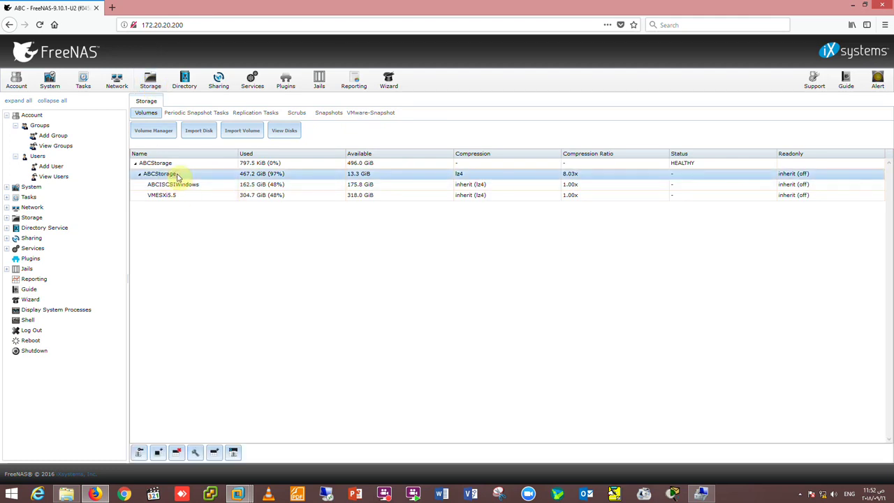
pyautogui.click(175, 185)
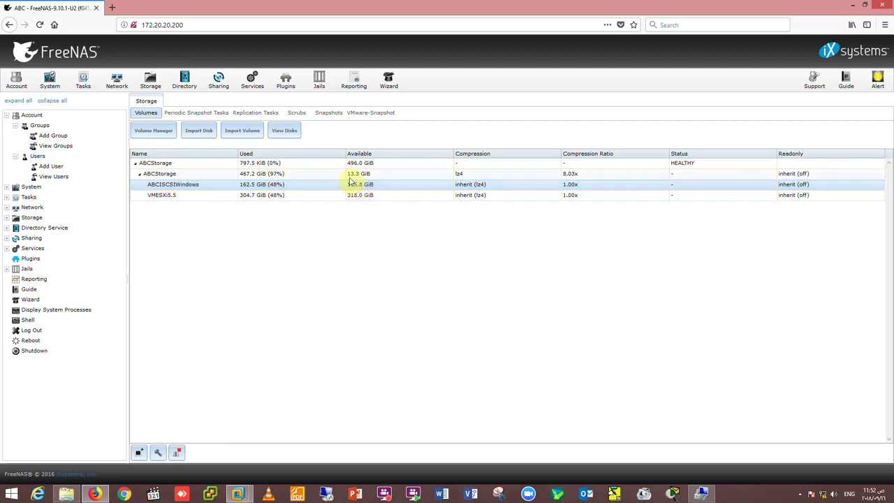
pyautogui.click(118, 82)
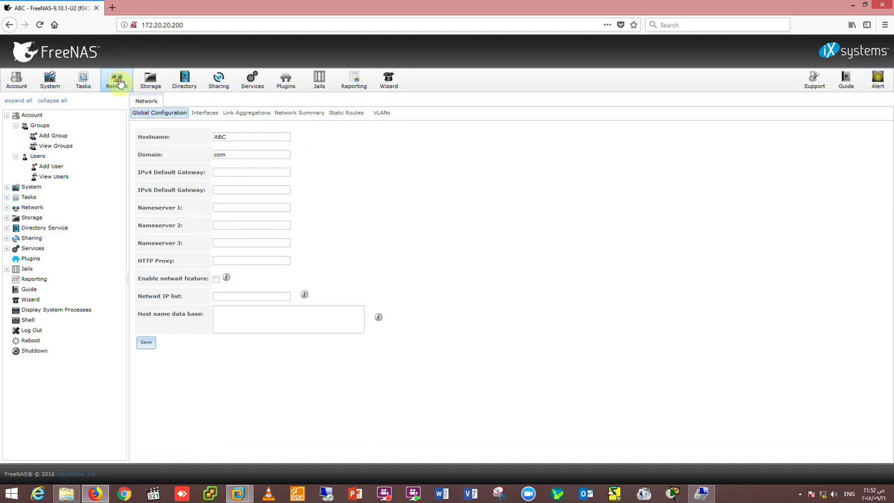
pyautogui.click(205, 113)
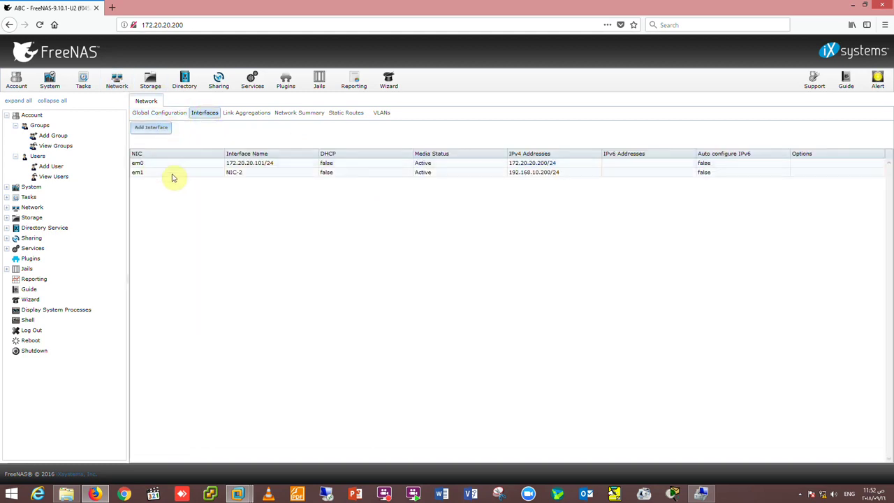
pyautogui.click(170, 175)
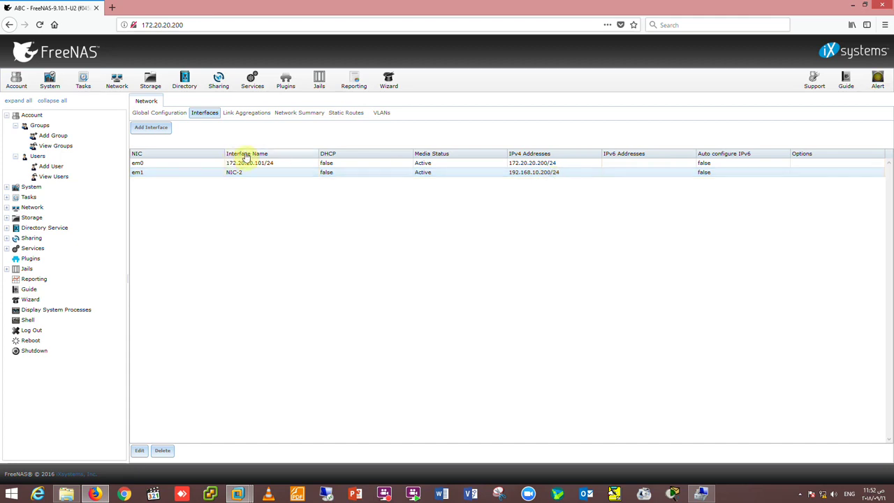
pyautogui.click(219, 82)
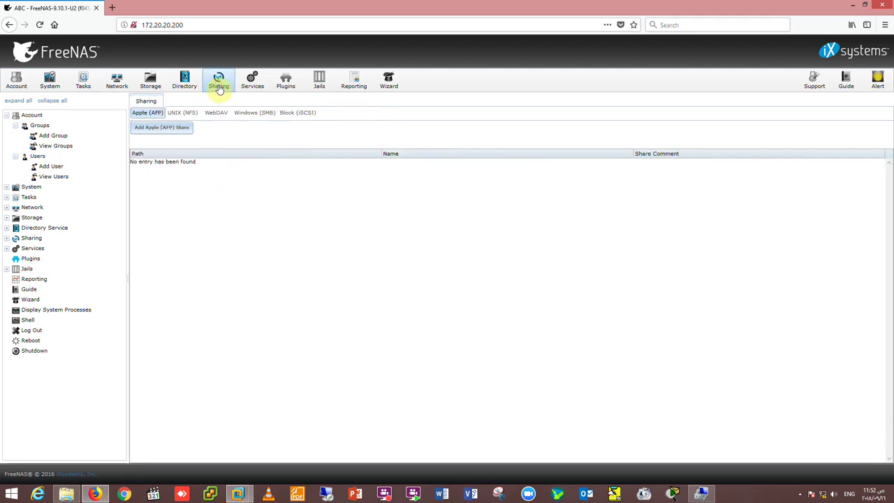
# Review the iSCSI base name, the portals list and the 'iSCSi Windows' initiator group.
pyautogui.click(293, 116)
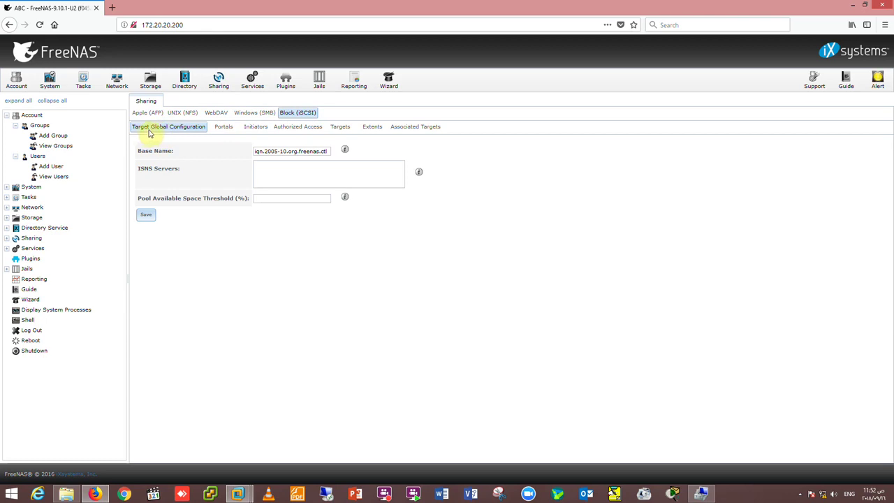
pyautogui.moveTo(319, 151); pyautogui.dragTo(264, 152)
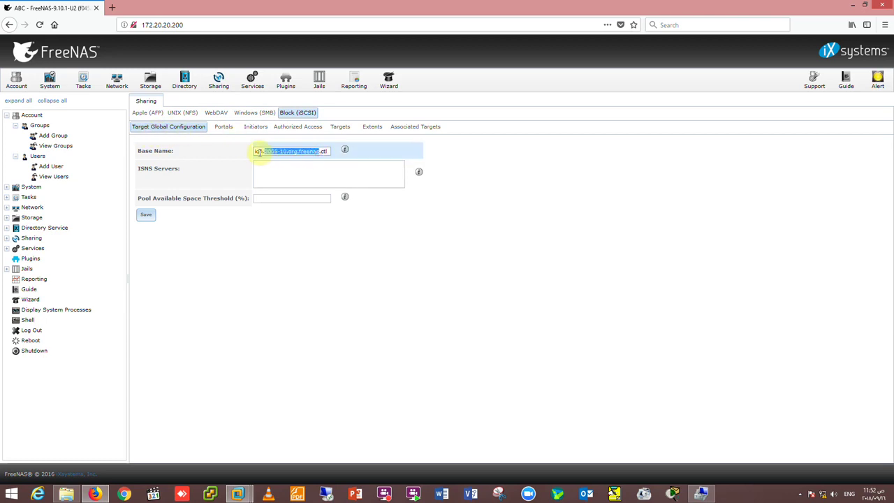
pyautogui.click(223, 129)
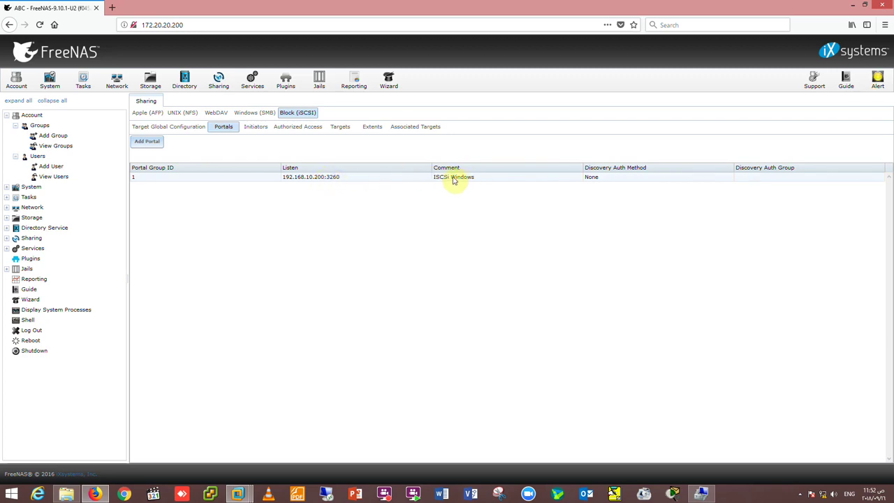
pyautogui.click(252, 128)
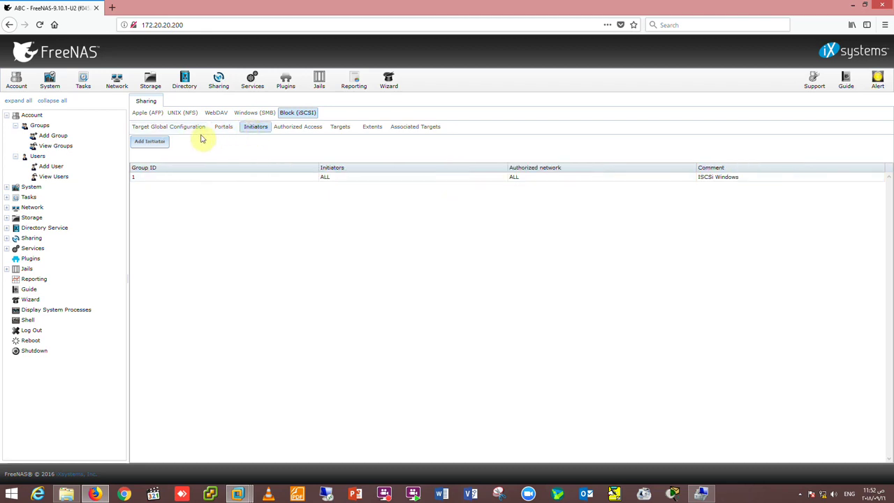
pyautogui.click(173, 178)
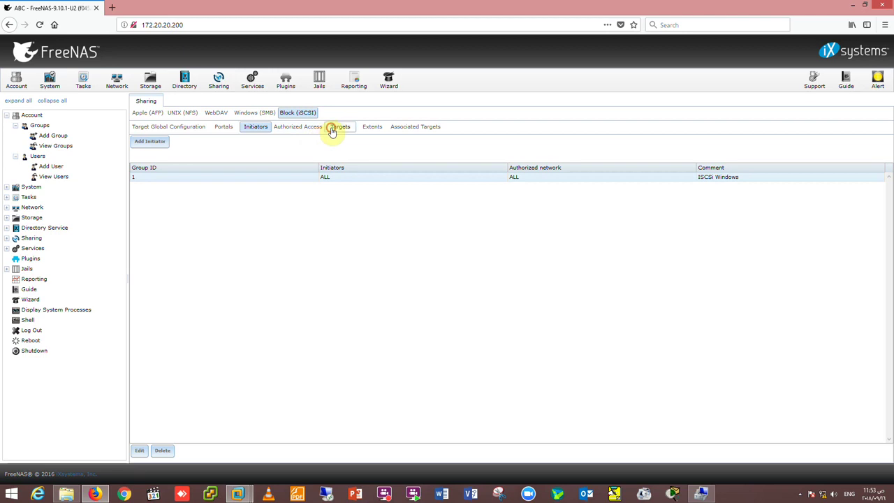
# Inspect the 'iscsi' target and 'ABC-ISCSi' extent settings, closing each without changes.
pyautogui.click(335, 127)
pyautogui.doubleClick(192, 179)
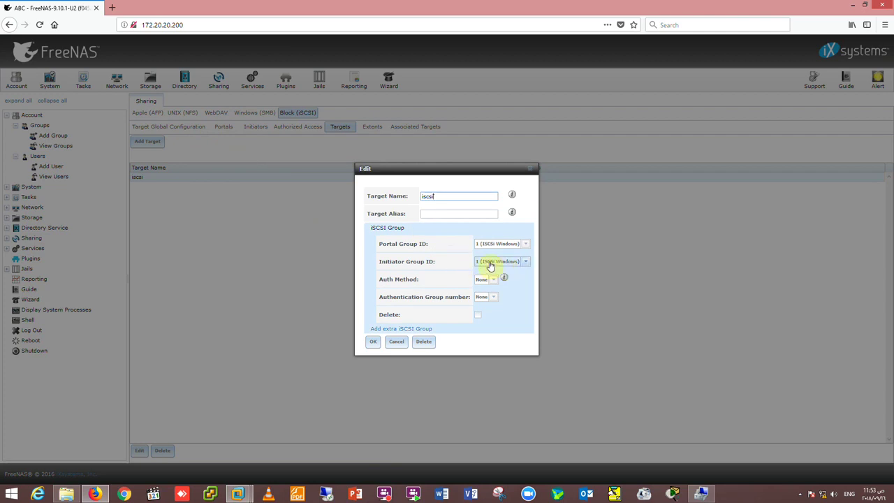
pyautogui.click(396, 341)
pyautogui.click(373, 126)
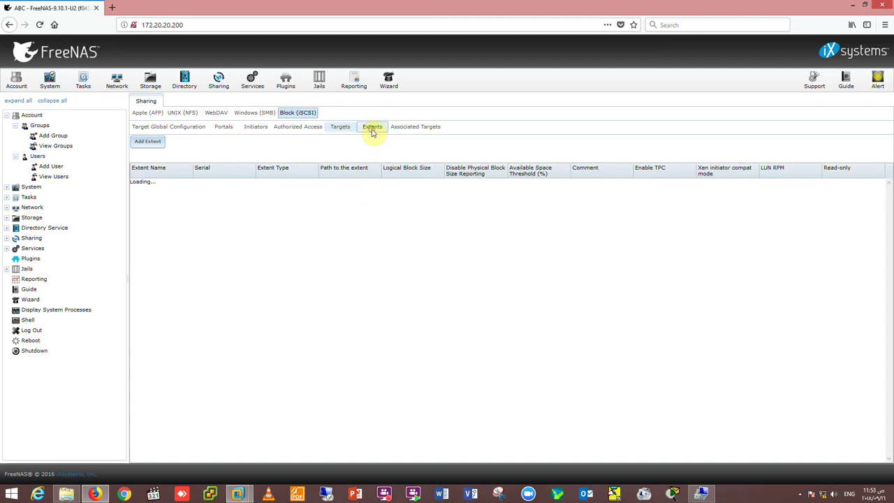
pyautogui.doubleClick(234, 196)
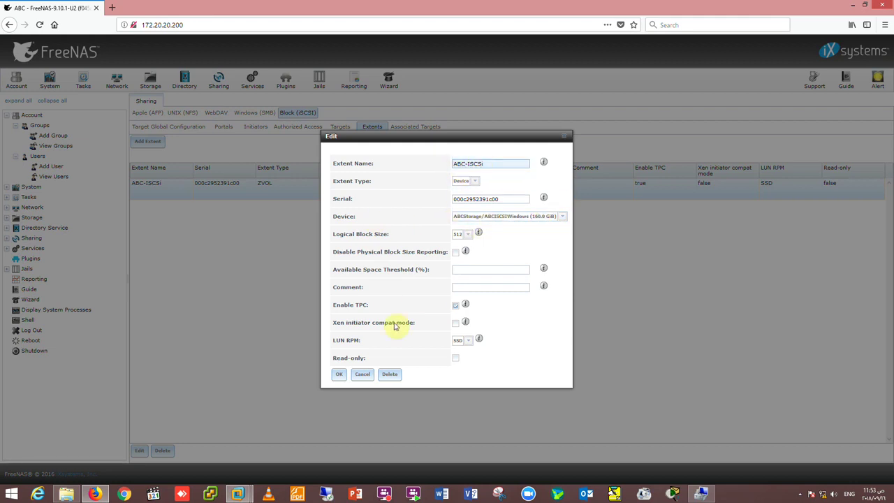
pyautogui.click(366, 375)
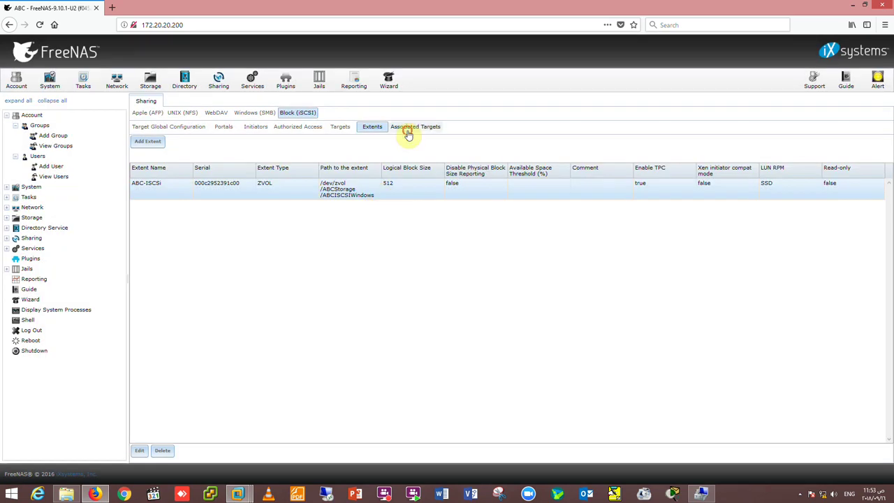
# Check the iscsi/ABC-ISCSi association unchanged, then bring up the Iscsi Storage virtual machine.
pyautogui.click(409, 133)
pyautogui.doubleClick(332, 183)
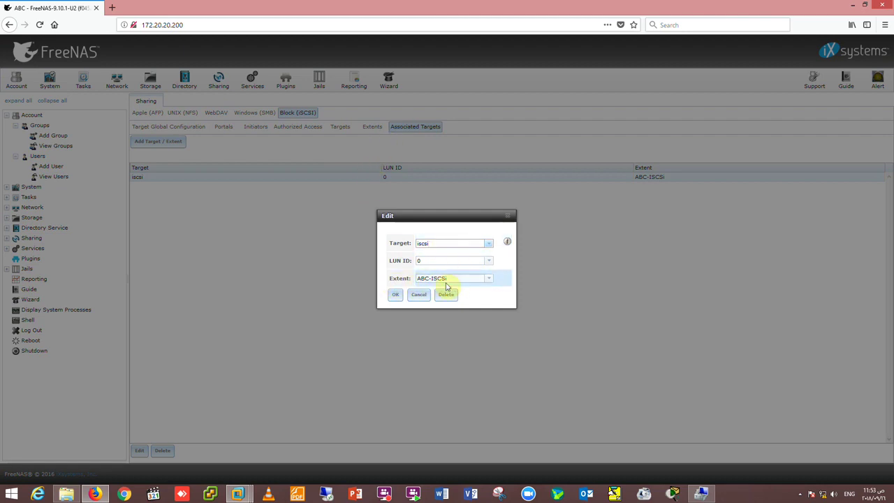
pyautogui.click(415, 296)
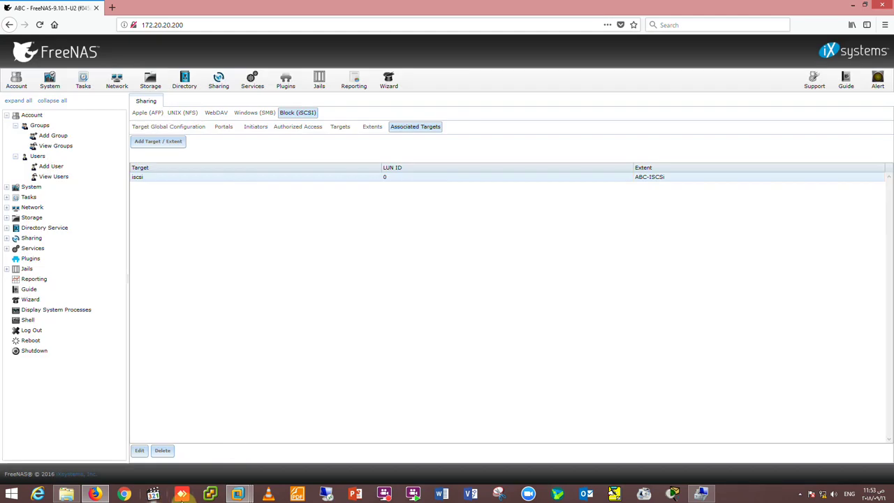
pyautogui.click(241, 495)
pyautogui.click(204, 440)
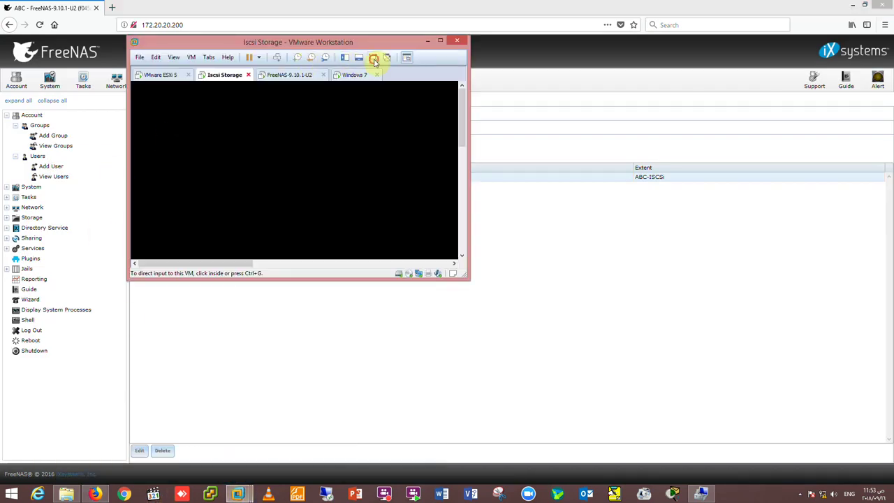
# Make the Iscsi Storage VM full screen and sign in to Windows Server 2012 R2 with the Administrator password.
pyautogui.click(373, 57)
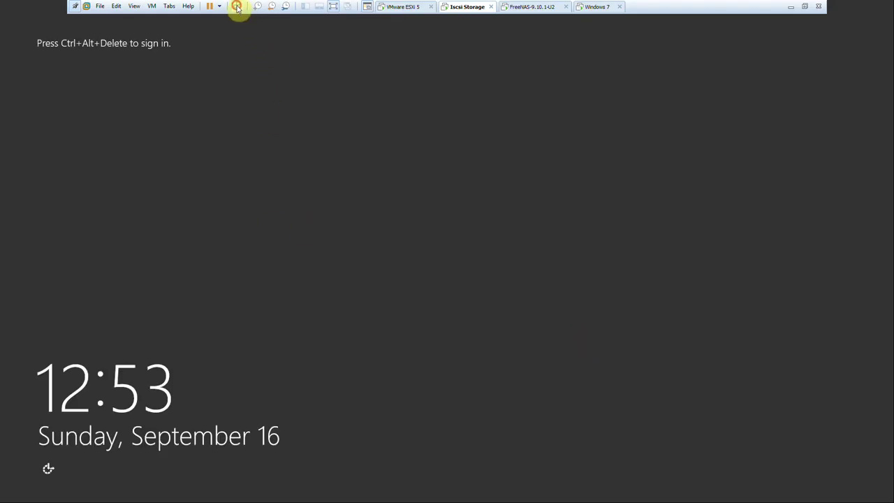
pyautogui.click(239, 6)
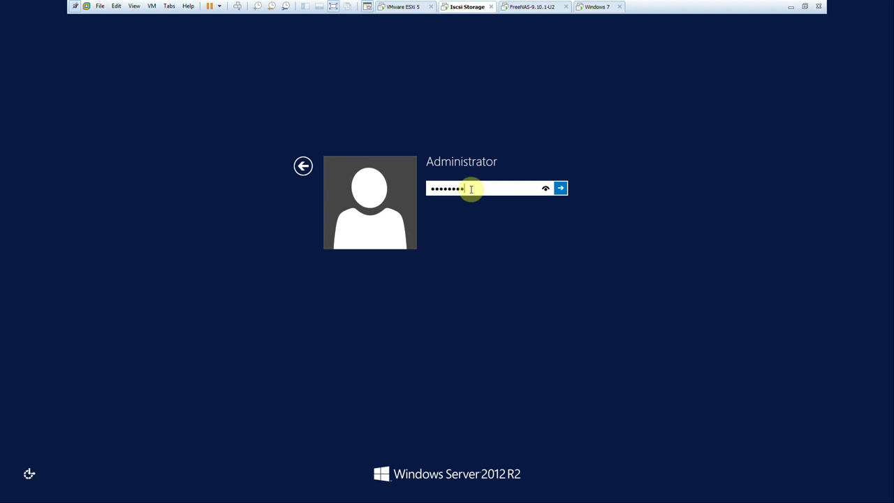
pyautogui.press('Return')
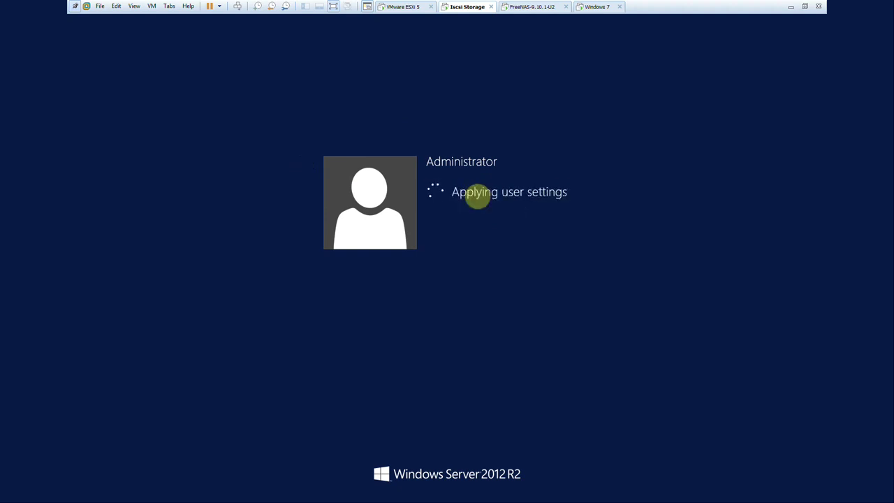
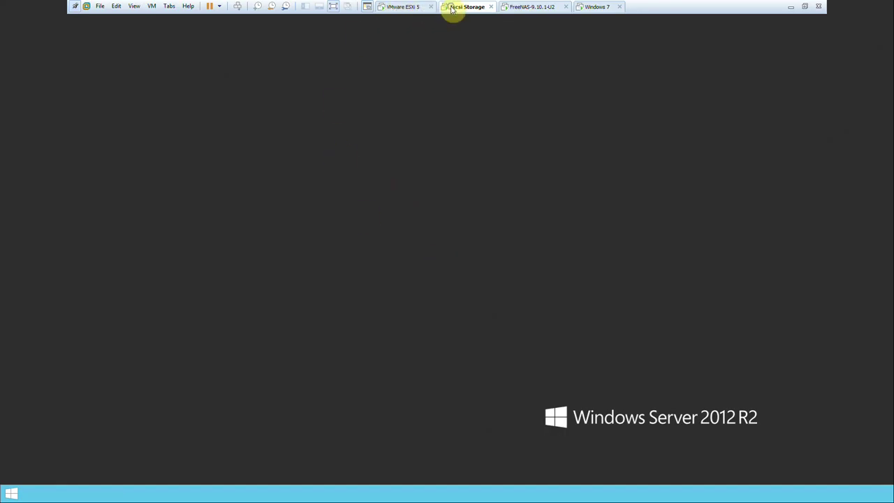
# Check the Iscsi Storage VM's network adapter connection in VM Settings without changing it.
pyautogui.rightClick(454, 6)
pyautogui.click(485, 132)
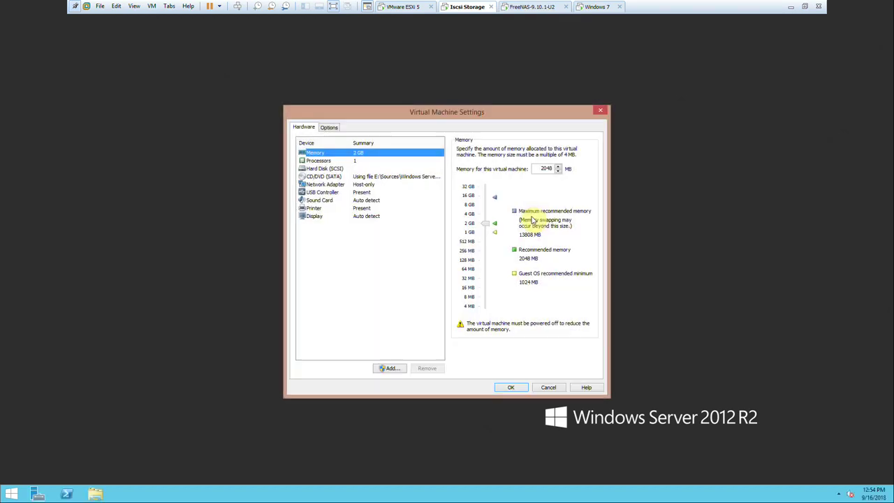
pyautogui.click(363, 184)
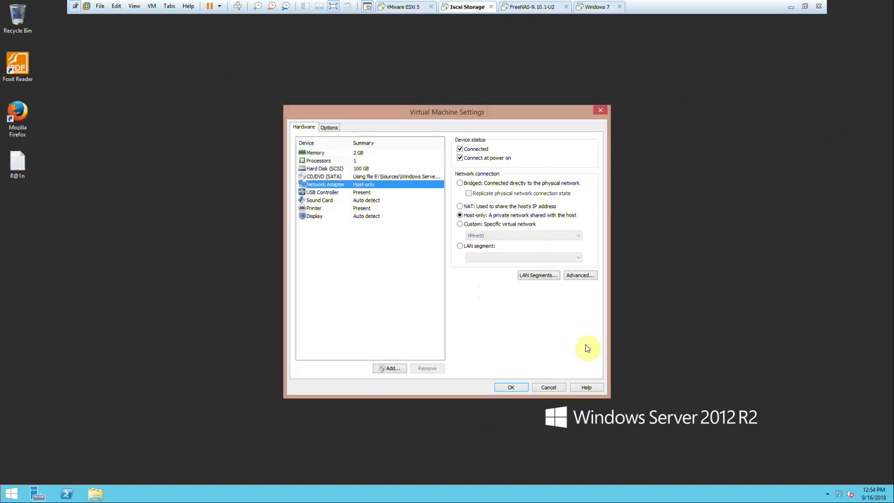
pyautogui.click(547, 387)
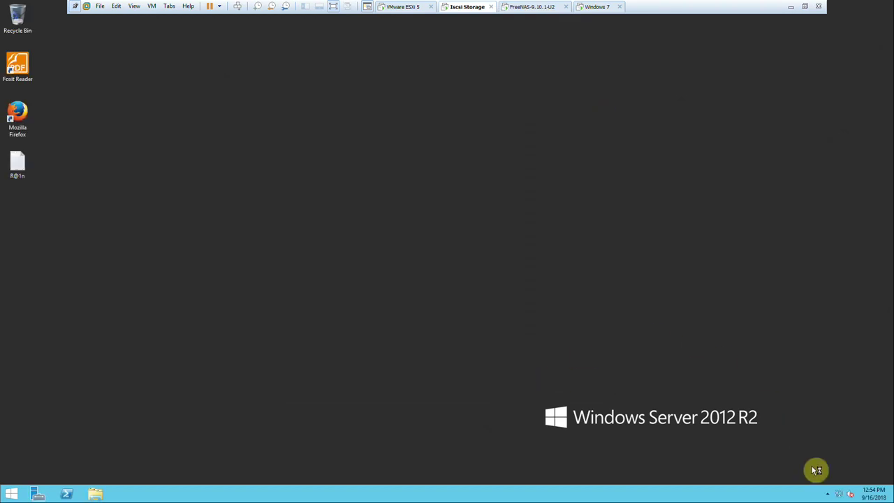
# Open the Ethernet0 connection properties from the Network and Sharing Center.
pyautogui.rightClick(842, 494)
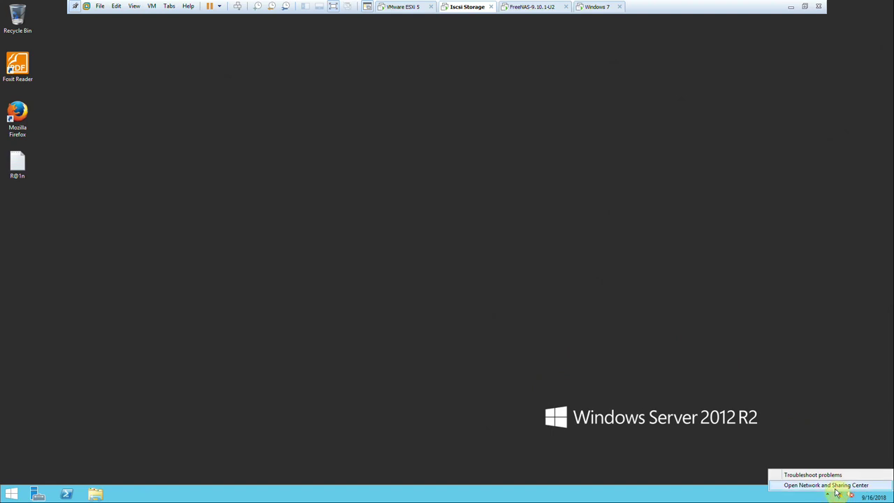
pyautogui.click(837, 486)
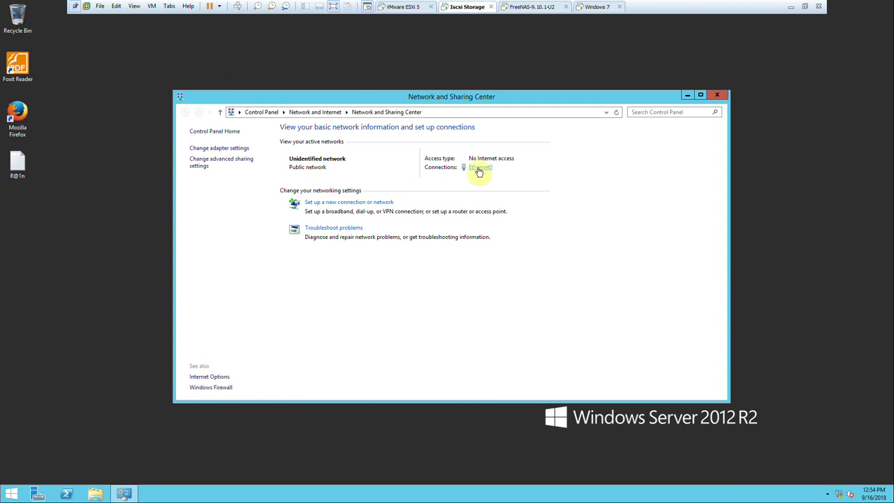
pyautogui.click(479, 169)
pyautogui.click(399, 325)
pyautogui.click(527, 281)
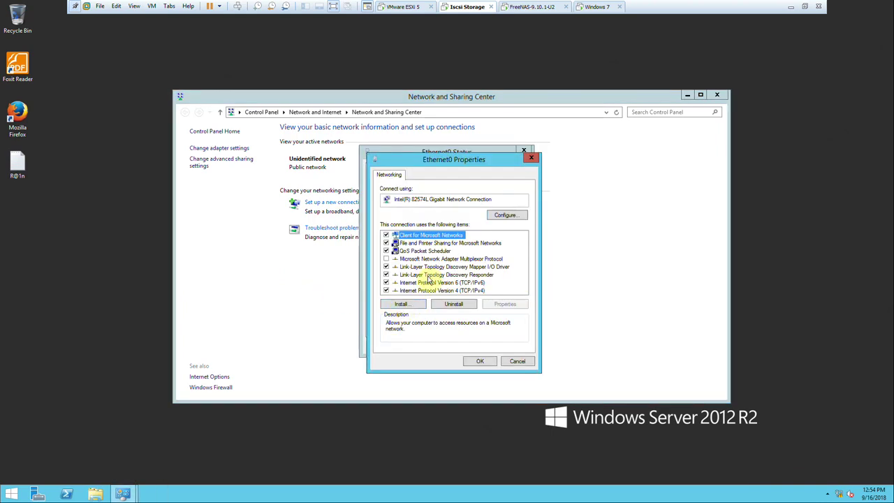
# Set Ethernet0's IPv4 to static 192.168.10.100 with mask 255.255.255.0.
pyautogui.doubleClick(435, 291)
pyautogui.click(436, 263)
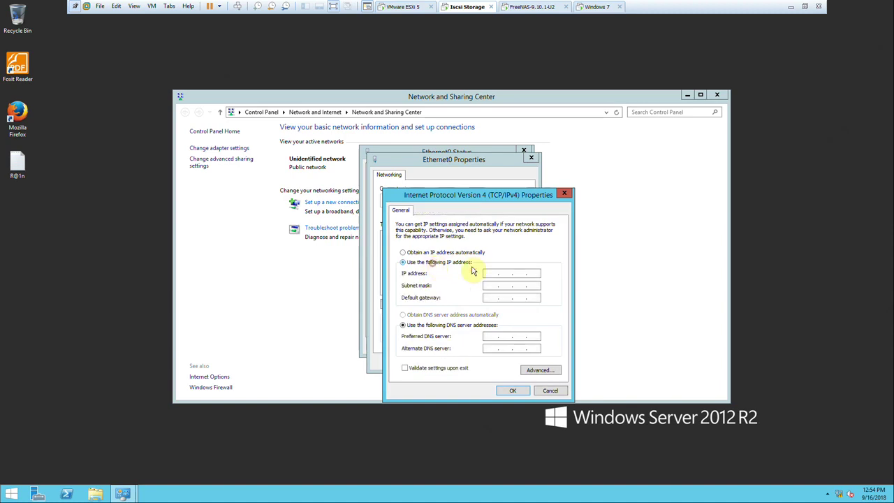
pyautogui.click(487, 273)
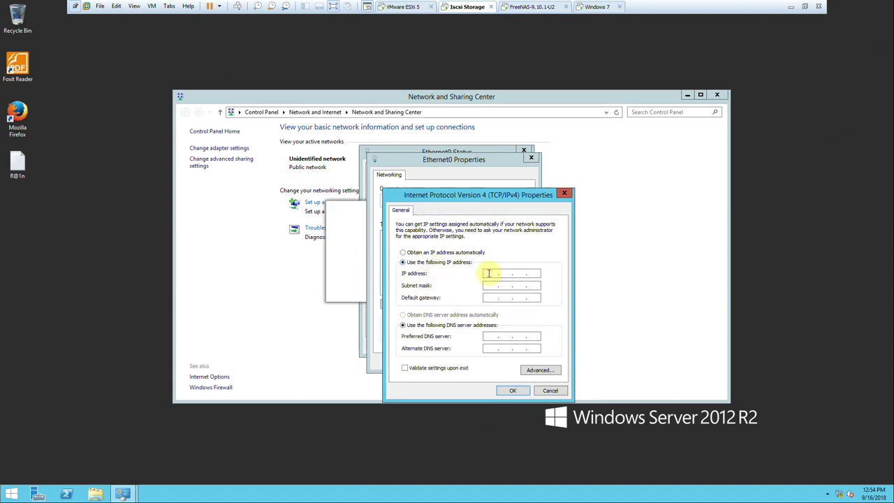
pyautogui.write('192.168.10.100')
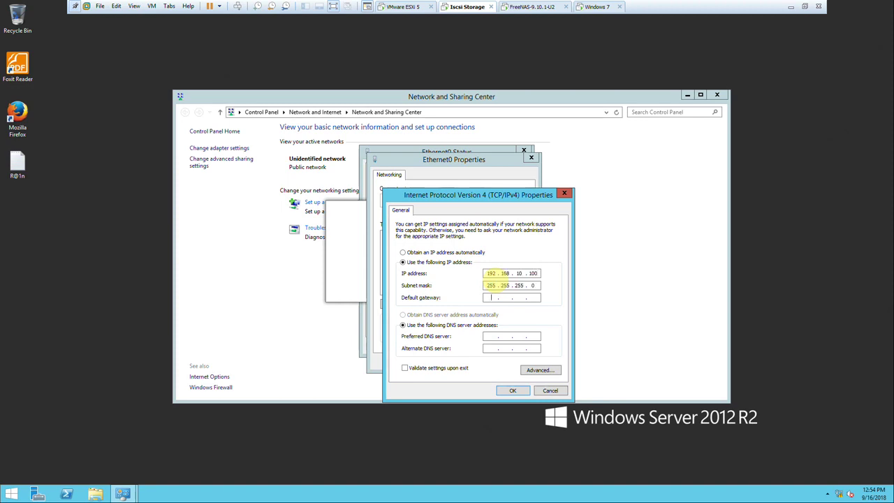
pyautogui.press('Tab')
pyautogui.press('Tab')
pyautogui.click(513, 390)
pyautogui.click(480, 361)
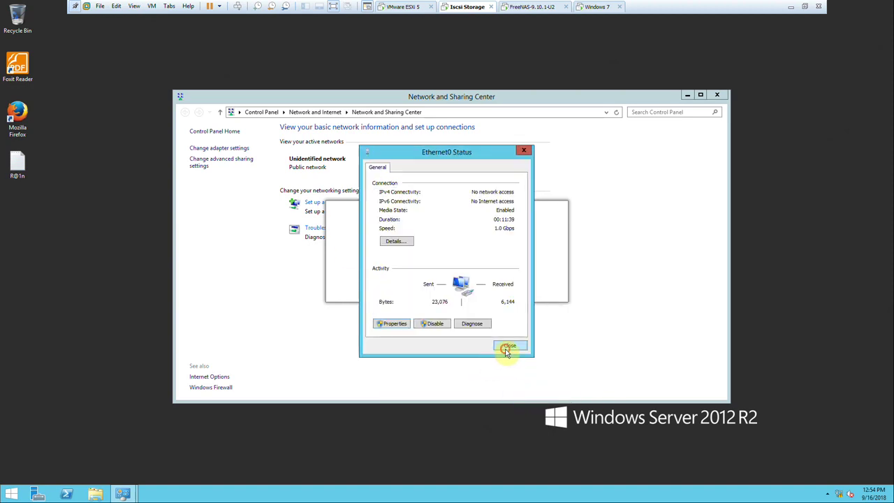
pyautogui.click(508, 349)
# Turn Windows Firewall off for both private and public networks.
pyautogui.click(218, 387)
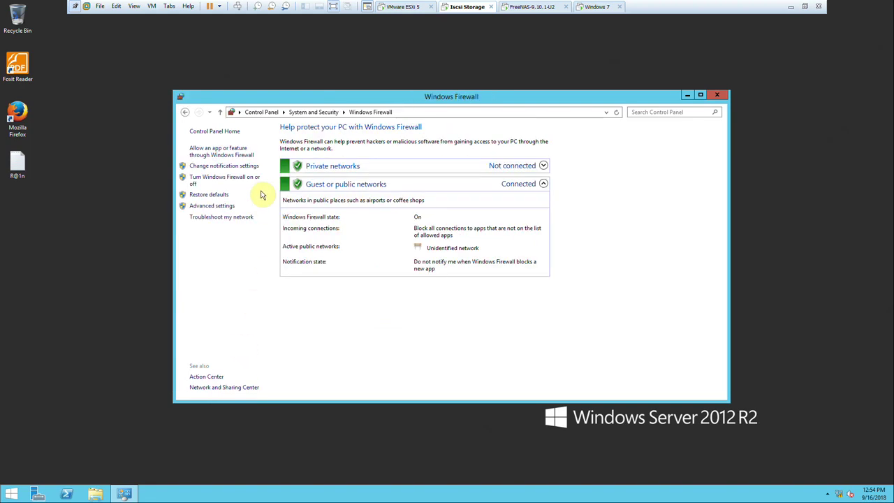
pyautogui.click(237, 179)
pyautogui.click(361, 198)
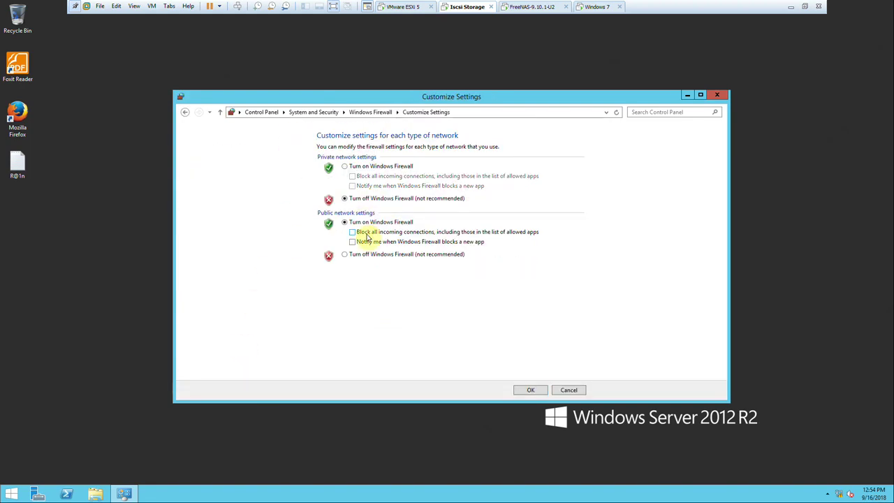
pyautogui.click(366, 253)
pyautogui.click(525, 391)
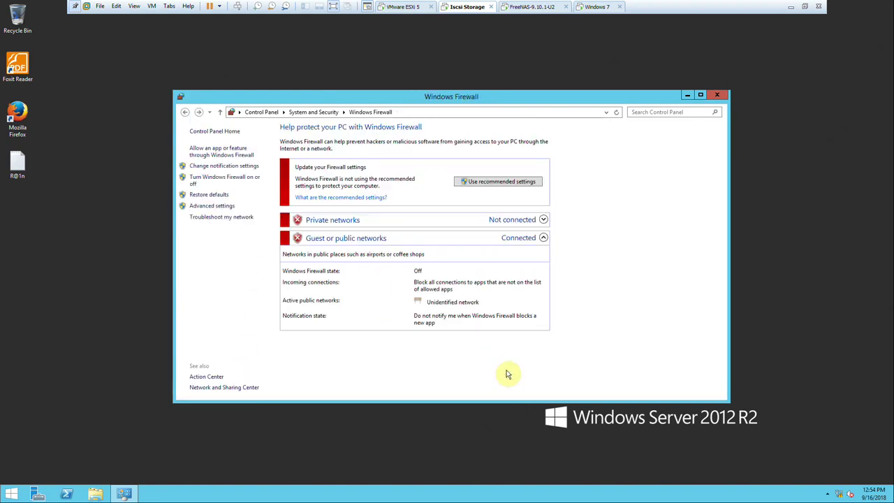
pyautogui.click(716, 95)
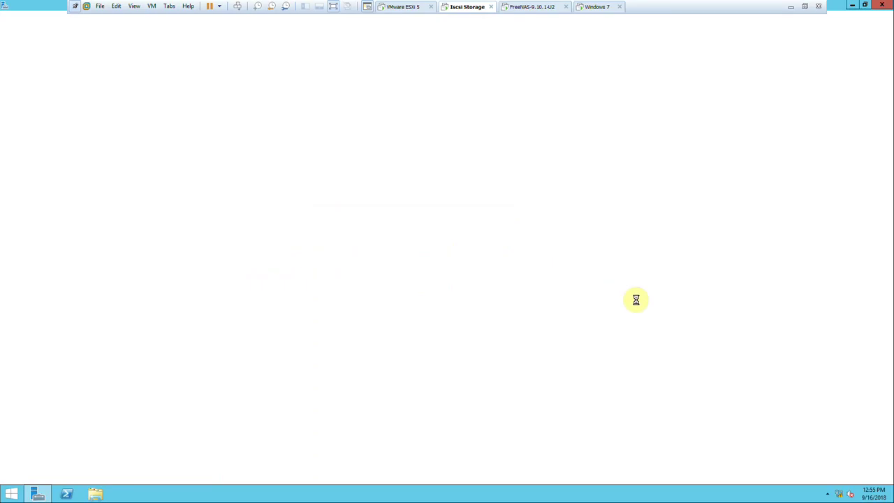
# Launch Command Prompt from the Run box with cmd.
pyautogui.press('super+r')
pyautogui.write('cm')
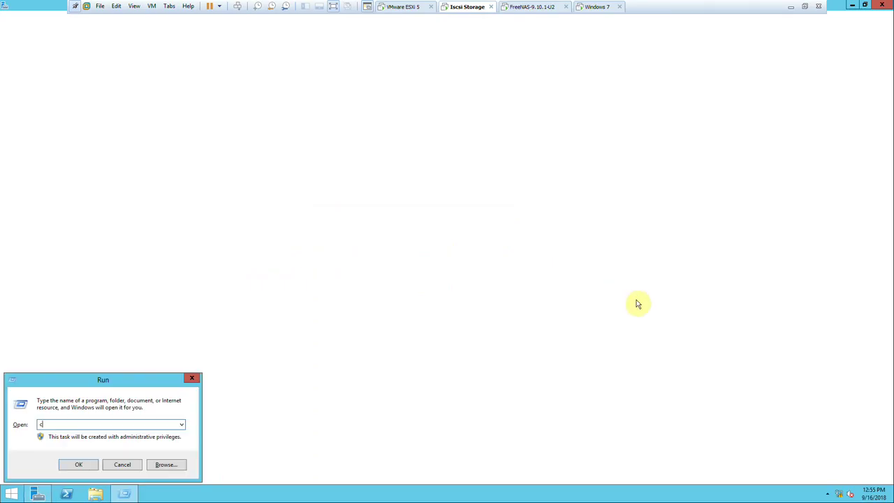
pyautogui.press('Return')
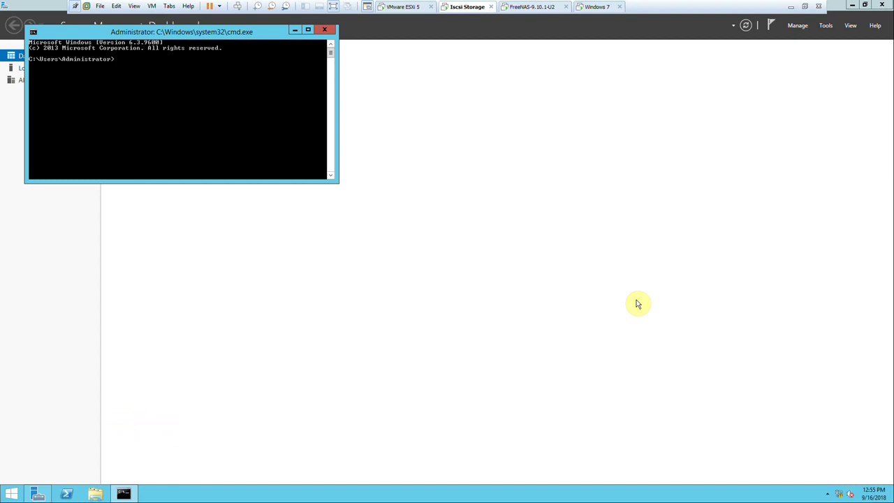
# Ping 192.168.10.200, confirm 4 of 4 replies, and minimize the window.
pyautogui.write('ping 92.')
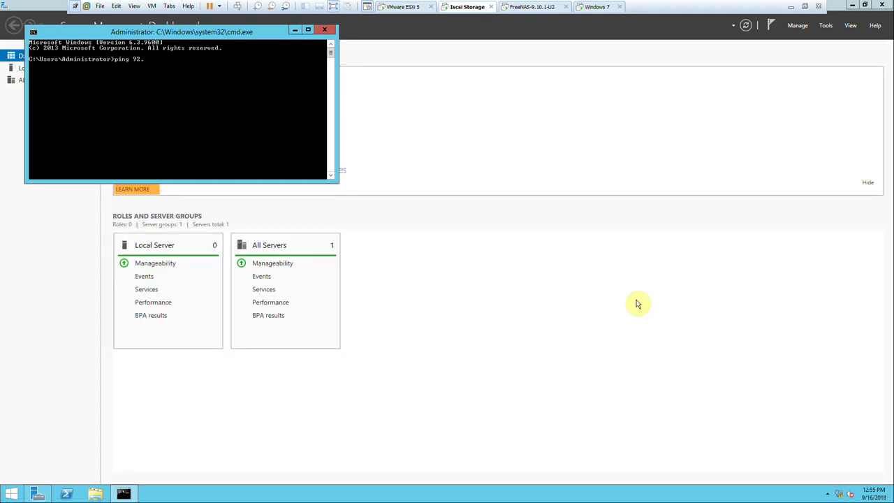
pyautogui.write('92.168.10.1')
pyautogui.press('BackSpace')
pyautogui.write('200')
pyautogui.press('Return')
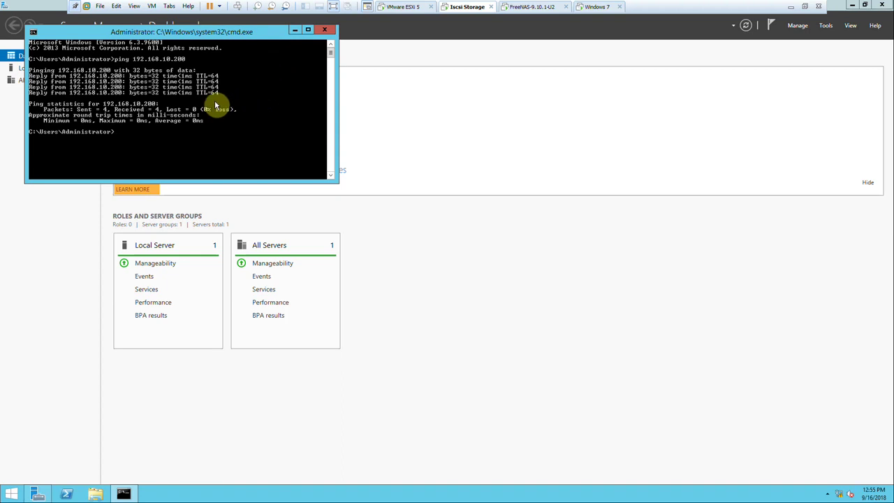
pyautogui.click(295, 30)
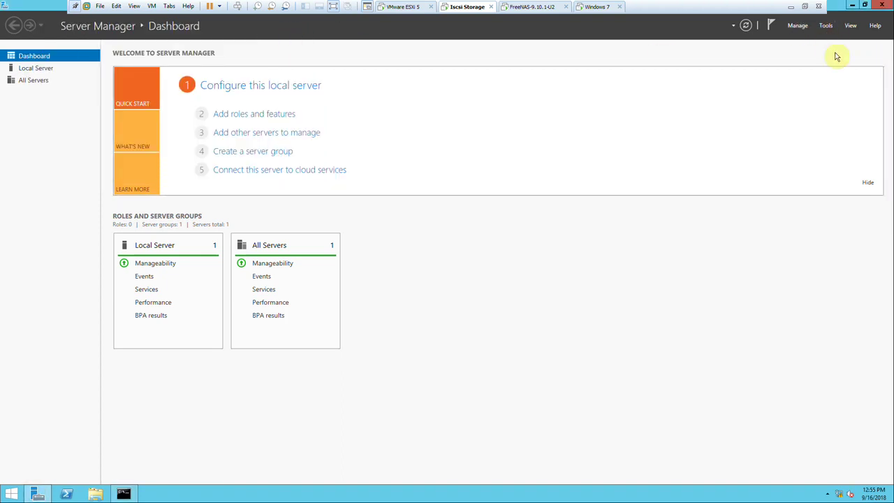
# Open Computer Management's Disk Management, showing only the 100 GB Disk 0 and the DVD drive.
pyautogui.click(826, 27)
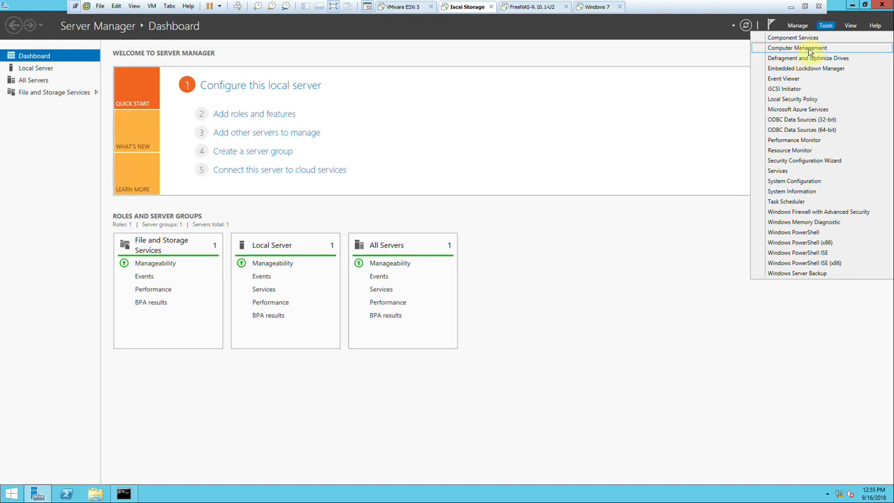
pyautogui.click(807, 49)
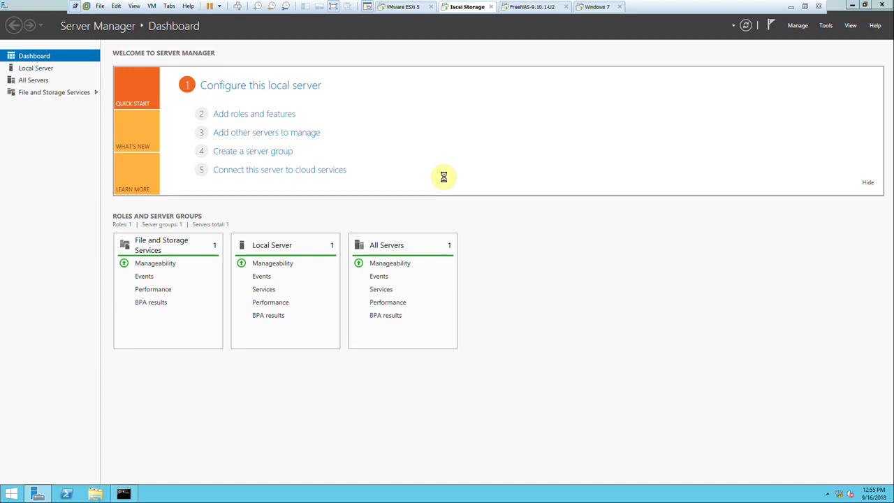
pyautogui.click(43, 136)
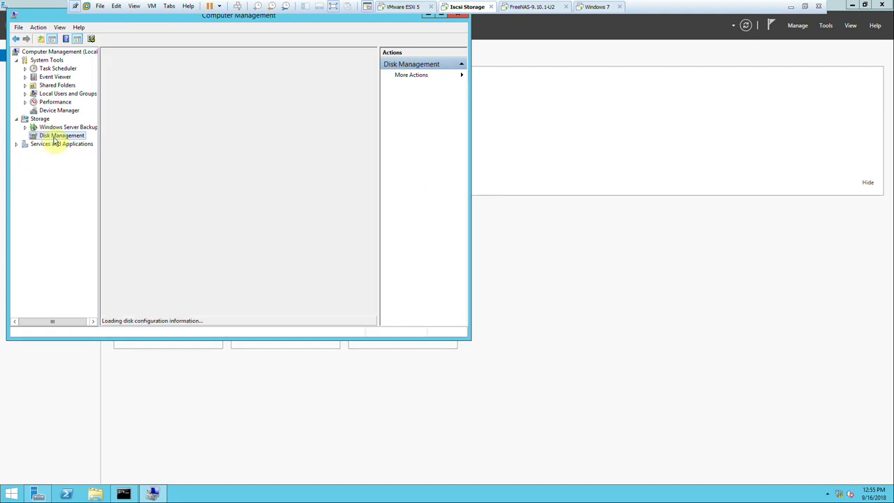
pyautogui.moveTo(468, 338); pyautogui.dragTo(605, 403)
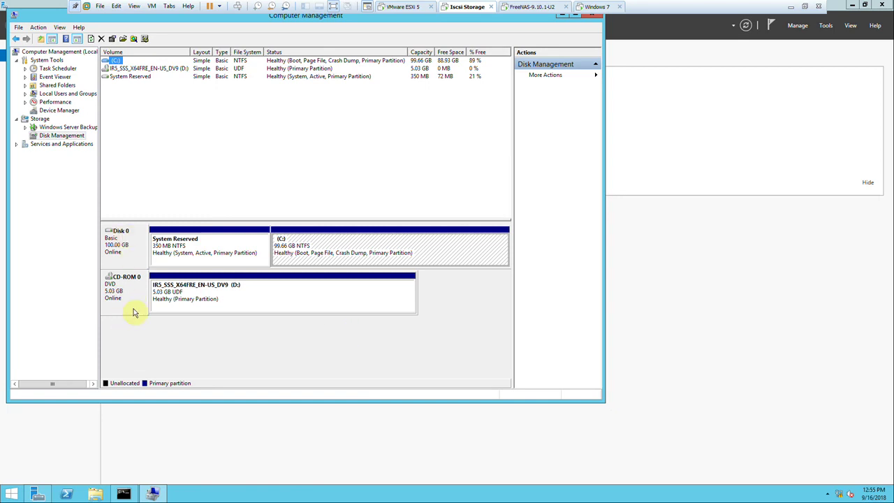
pyautogui.click(126, 246)
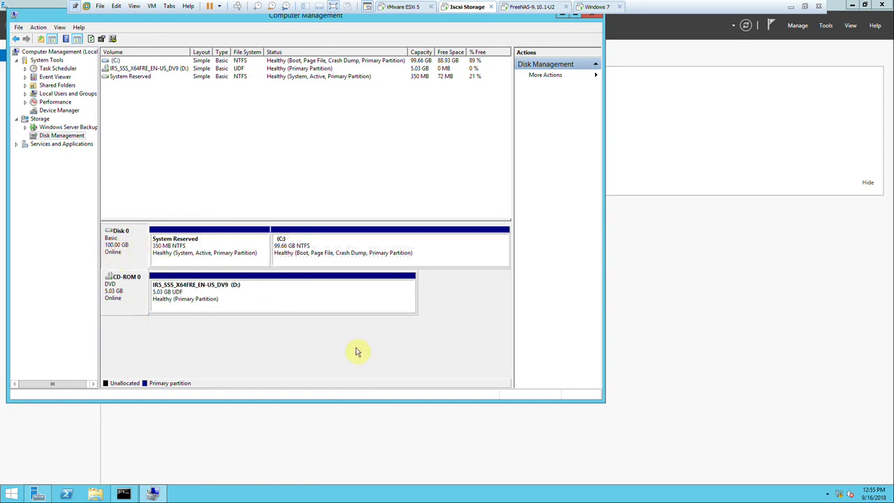
pyautogui.click(825, 27)
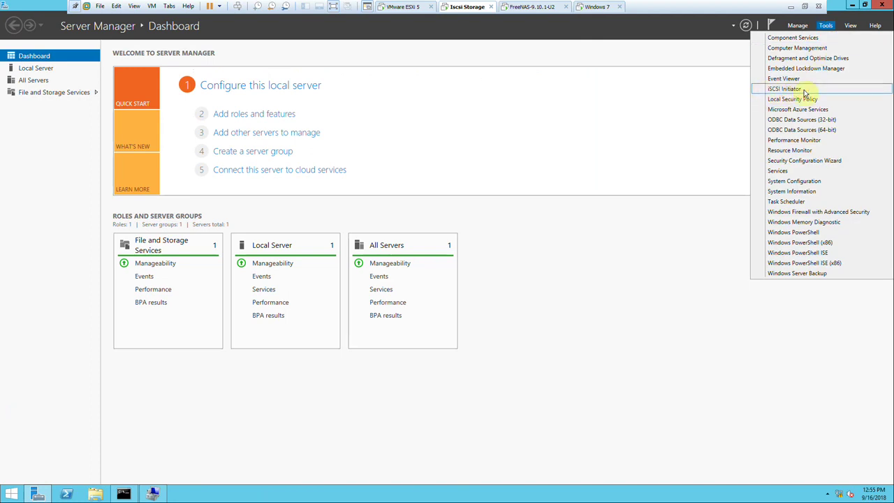
# Launch iSCSI Initiator with its service started and try a first quick connect, which fails.
pyautogui.click(786, 89)
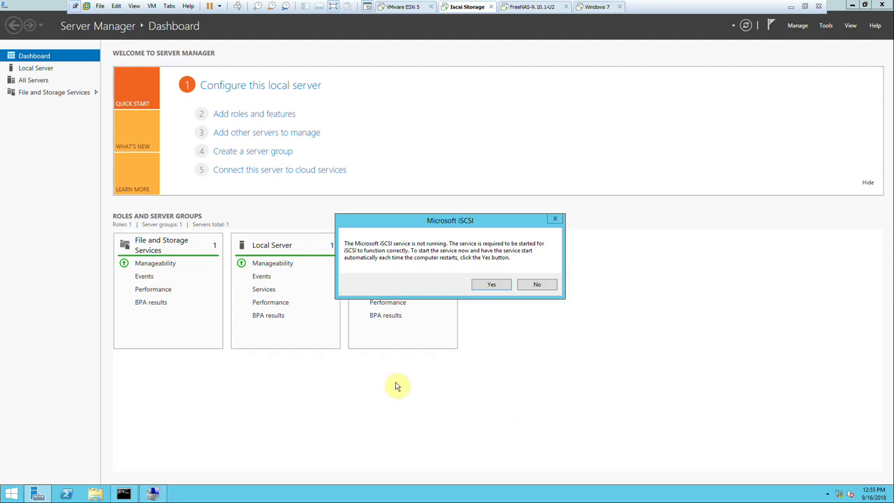
pyautogui.click(493, 286)
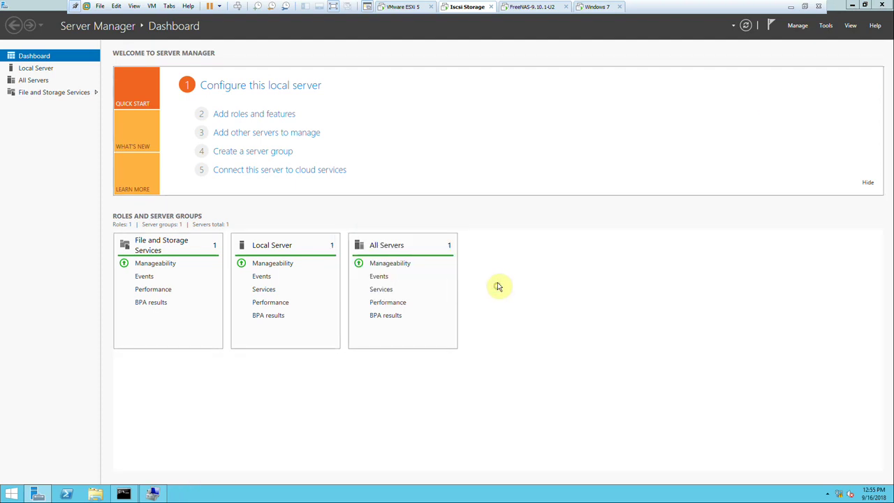
pyautogui.click(155, 495)
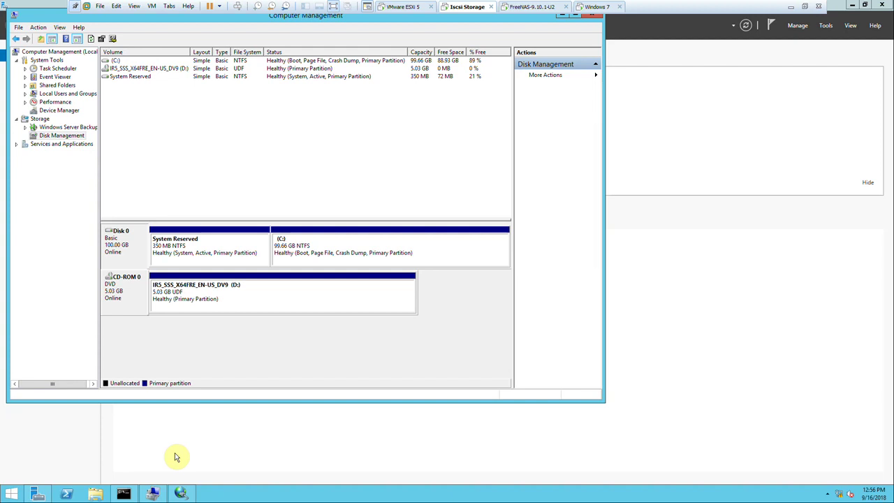
pyautogui.click(180, 493)
pyautogui.moveTo(227, 66); pyautogui.dragTo(539, 78)
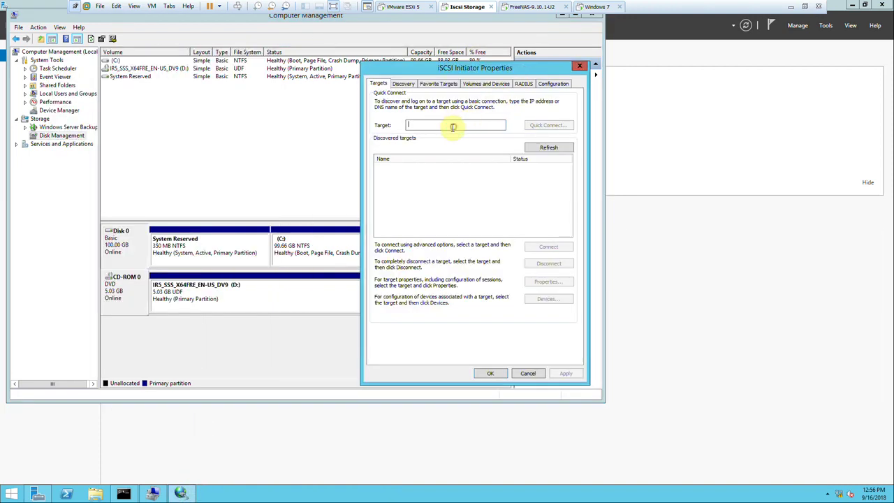
pyautogui.write('1')
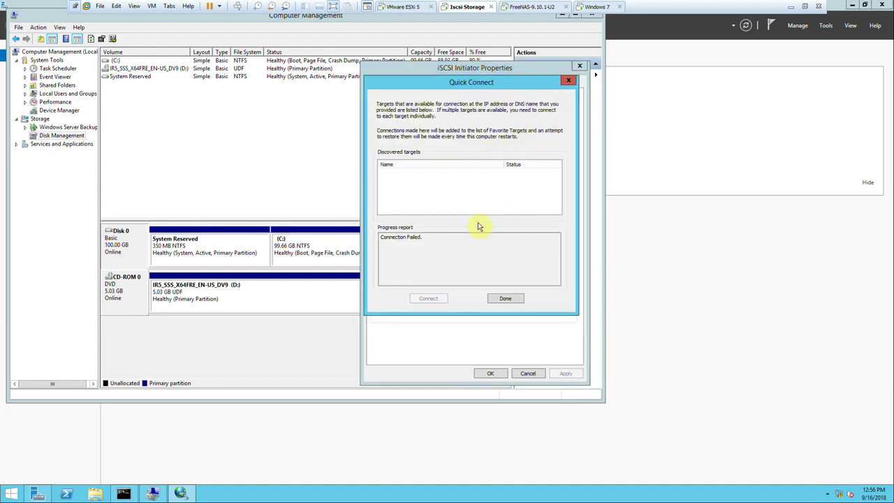
pyautogui.click(505, 299)
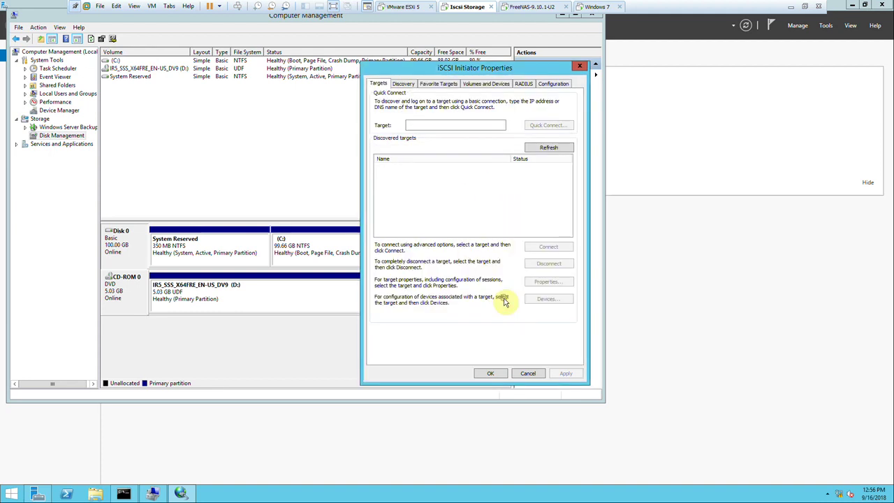
# Review the 192.168.10.200 entry among the discovery target portals without adding one.
pyautogui.click(408, 85)
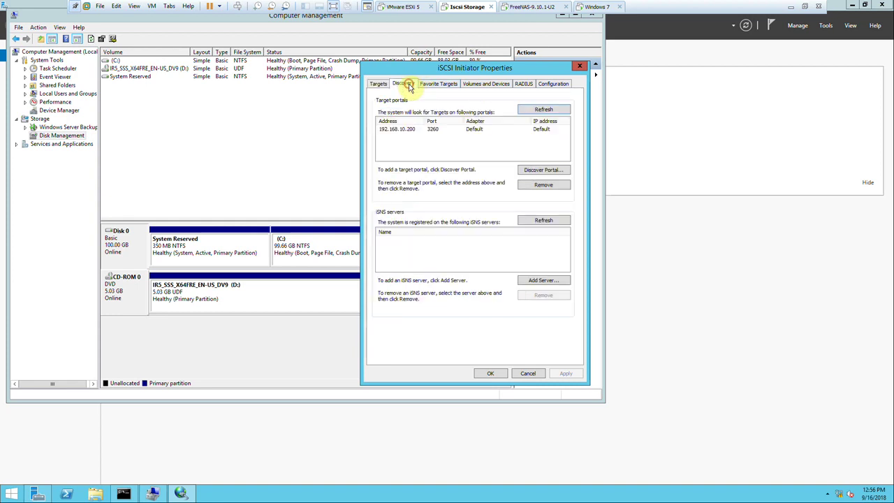
pyautogui.click(414, 131)
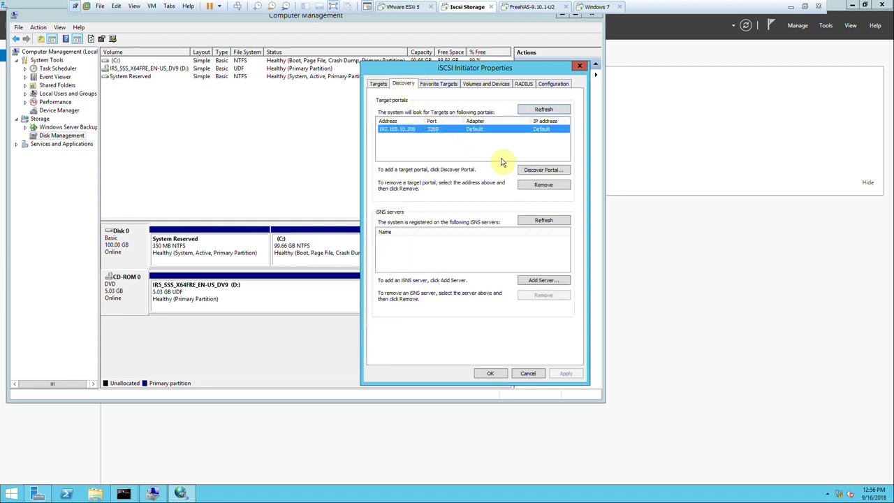
pyautogui.click(531, 171)
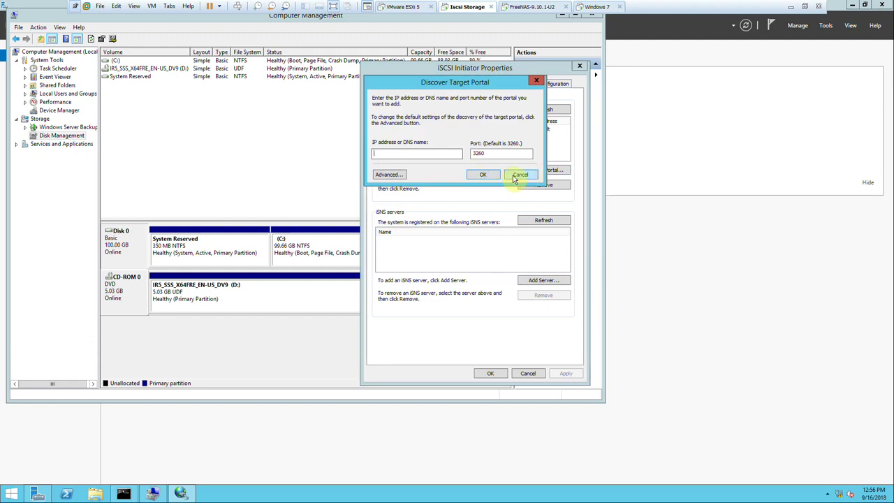
pyautogui.click(520, 175)
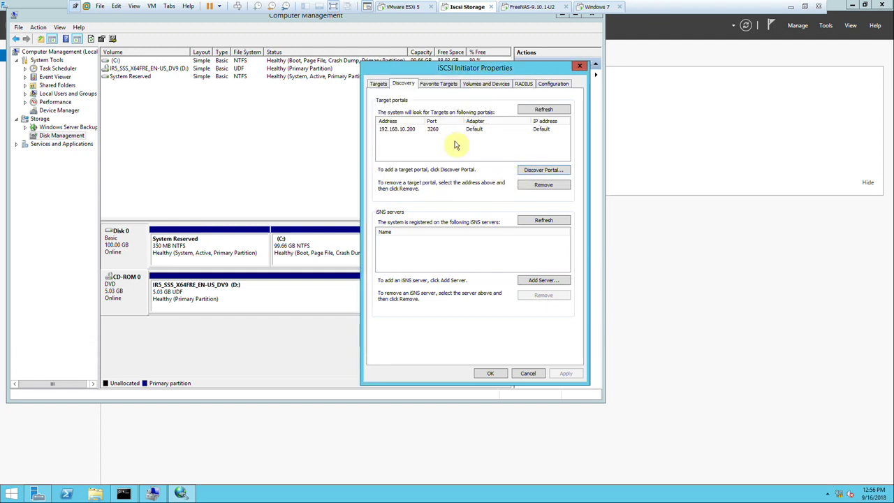
pyautogui.click(379, 85)
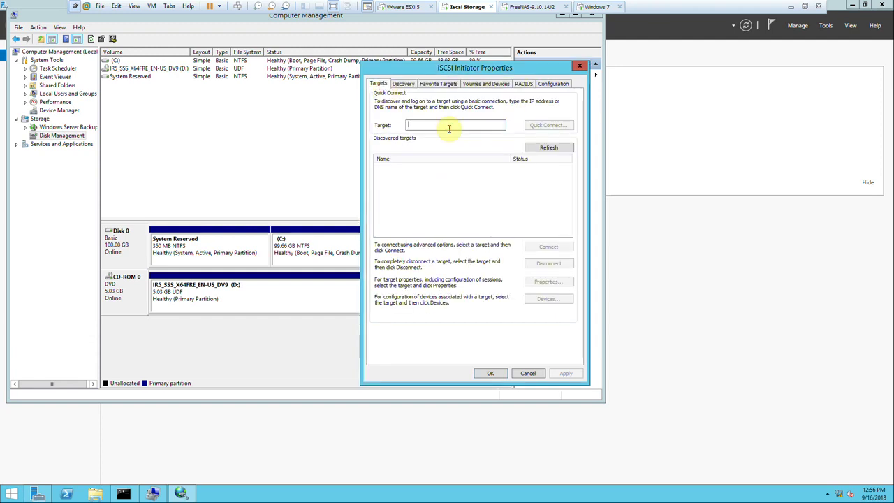
# Quick-connect to 192.168.10.200, dismiss the failure, and minimize VMware.
pyautogui.write('192.168.10.200')
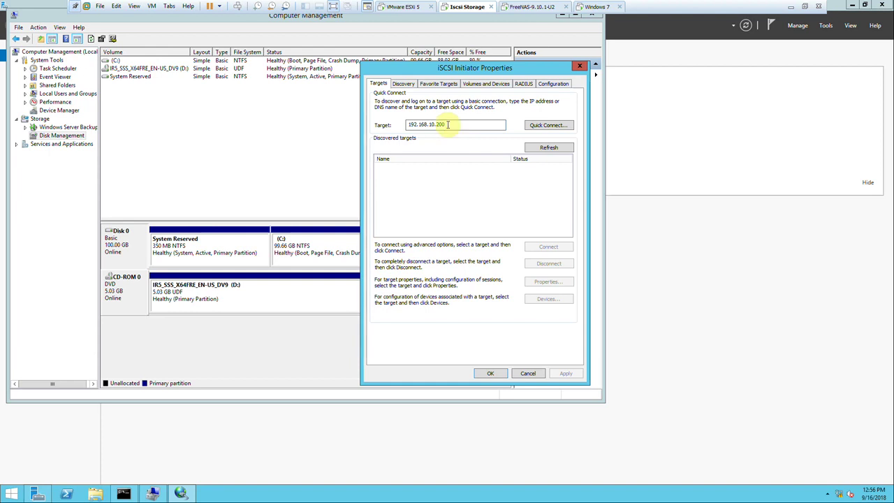
pyautogui.click(548, 124)
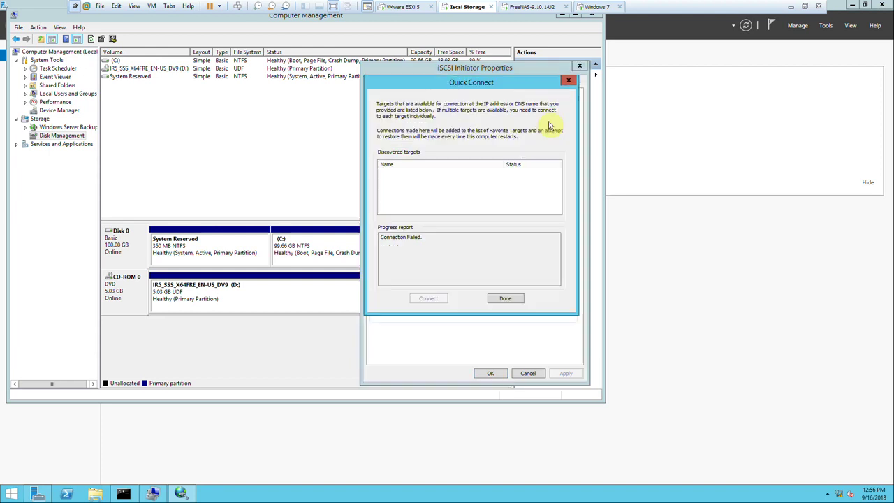
pyautogui.click(505, 299)
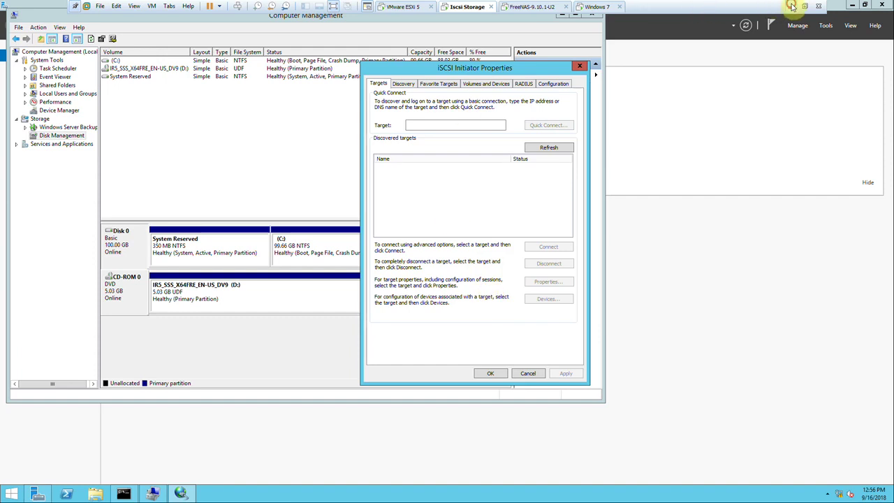
pyautogui.click(790, 6)
pyautogui.click(800, 494)
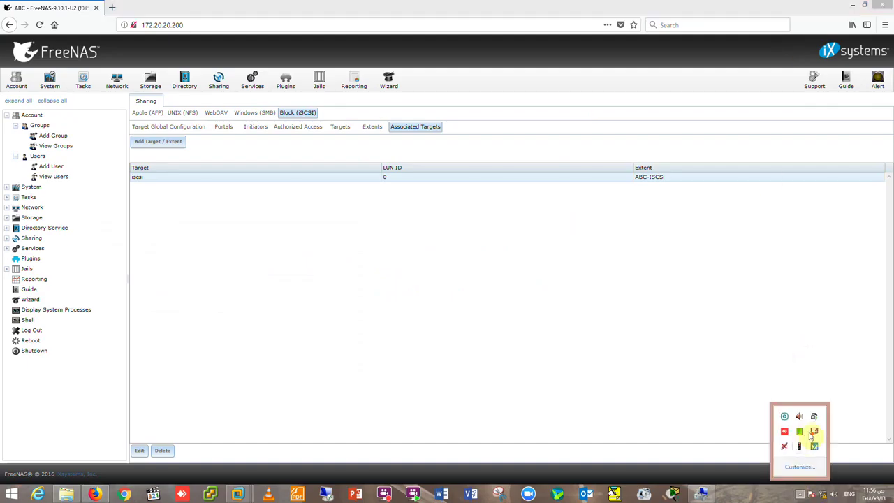
# Switch the iSCSI toggle ON under FreeNAS Services, then return to the Iscsi Storage VM.
pyautogui.click(814, 432)
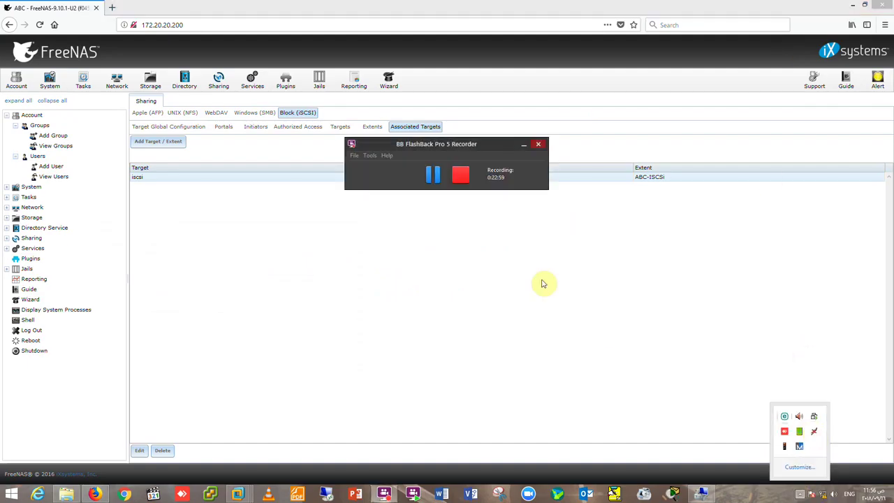
pyautogui.click(428, 176)
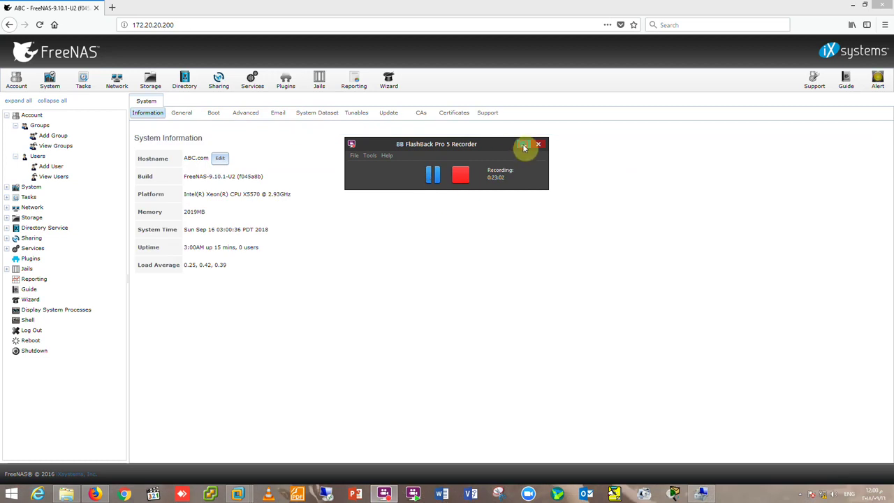
pyautogui.click(524, 148)
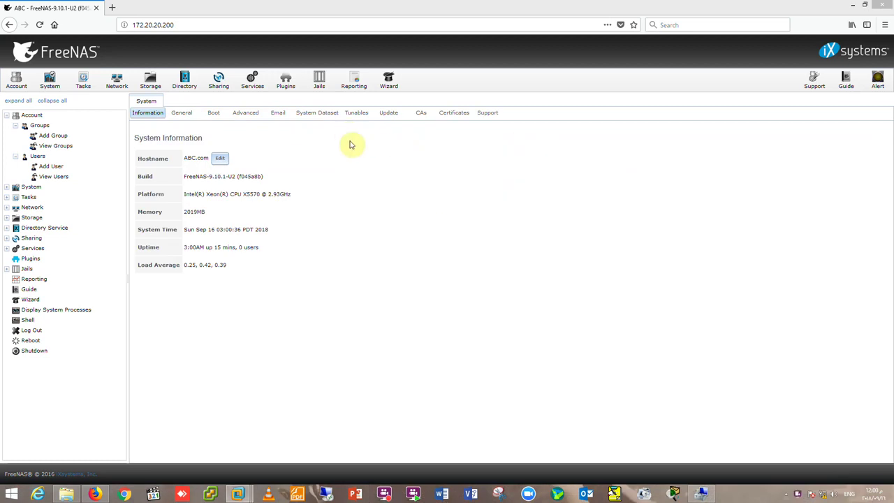
pyautogui.click(250, 84)
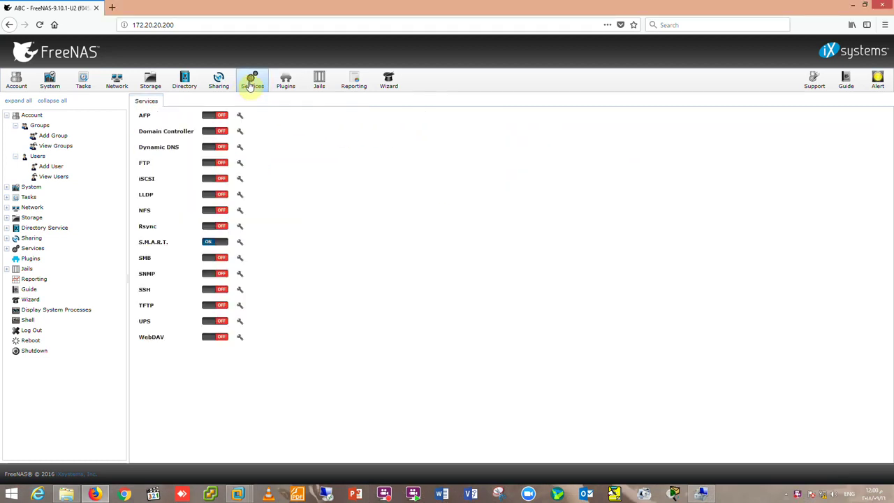
pyautogui.click(214, 178)
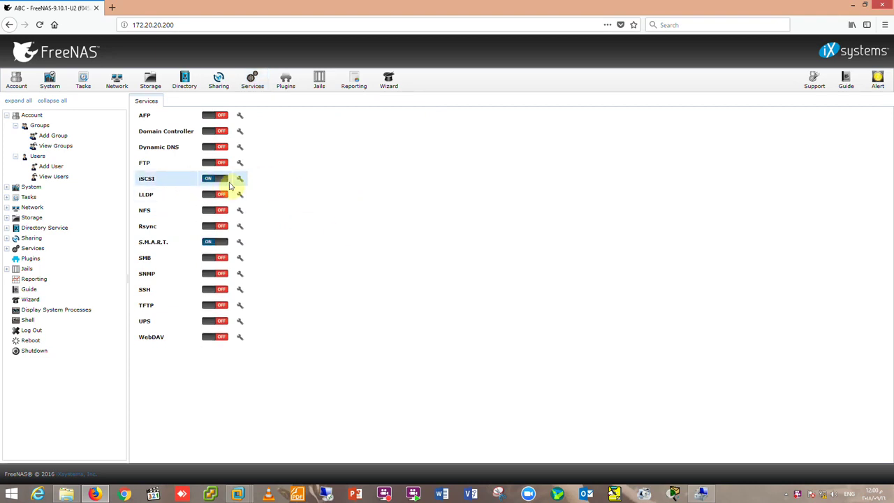
pyautogui.click(238, 494)
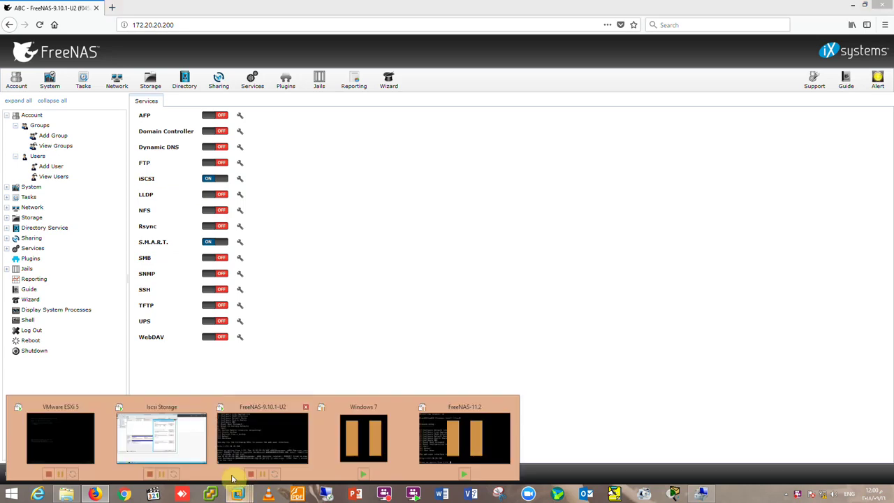
pyautogui.click(188, 454)
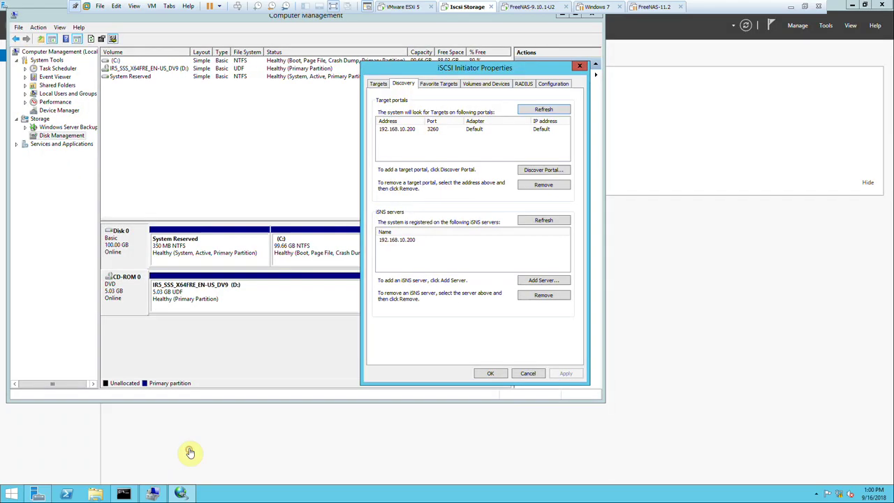
# Enter the FreeNAS IP on the Targets page, quick-connect successfully, and close iSCSI Initiator Properties.
pyautogui.click(377, 84)
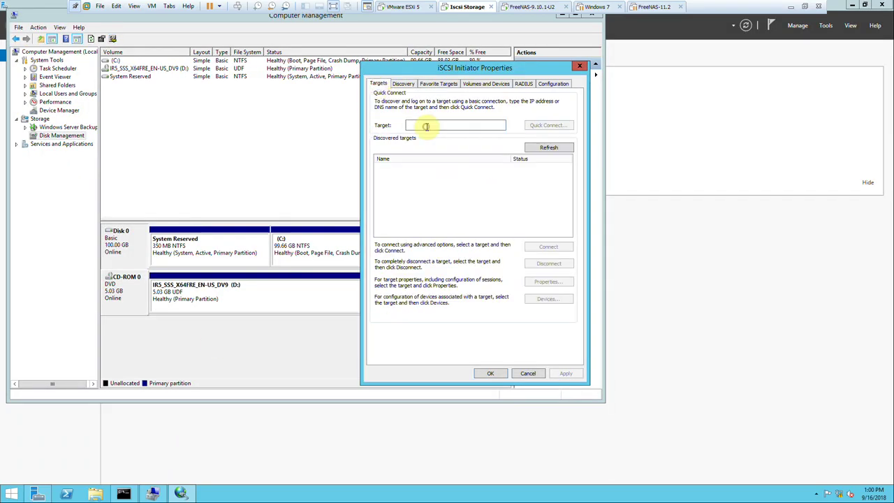
pyautogui.write('192.')
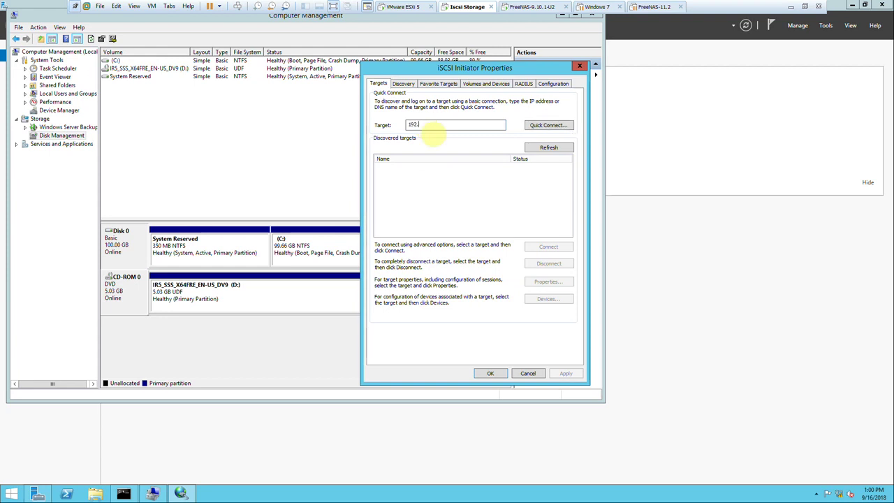
pyautogui.write('168.10.200')
pyautogui.click(546, 125)
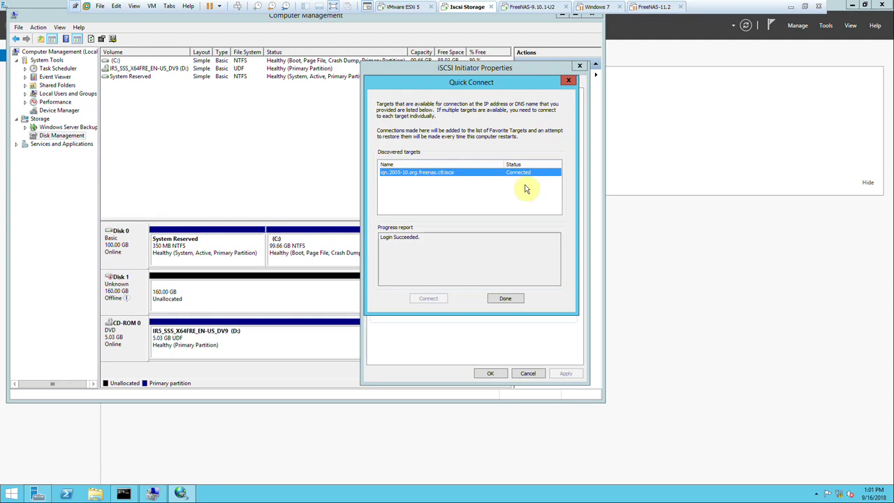
pyautogui.click(505, 298)
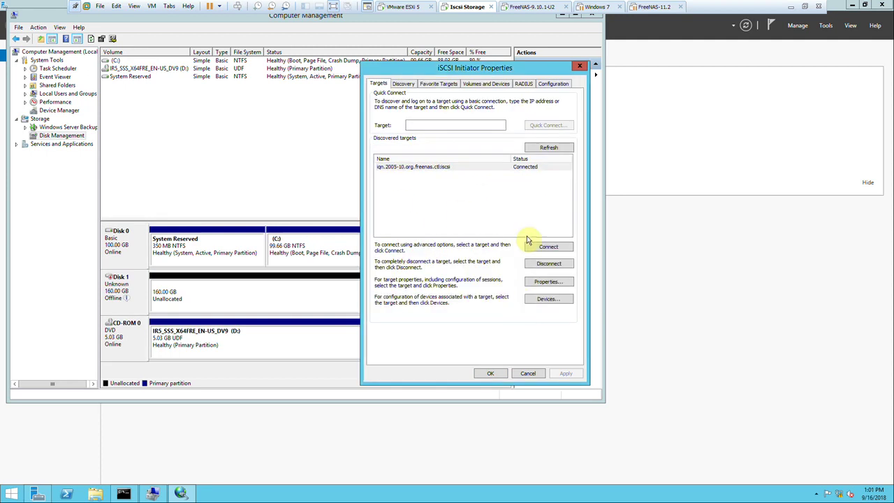
pyautogui.click(490, 373)
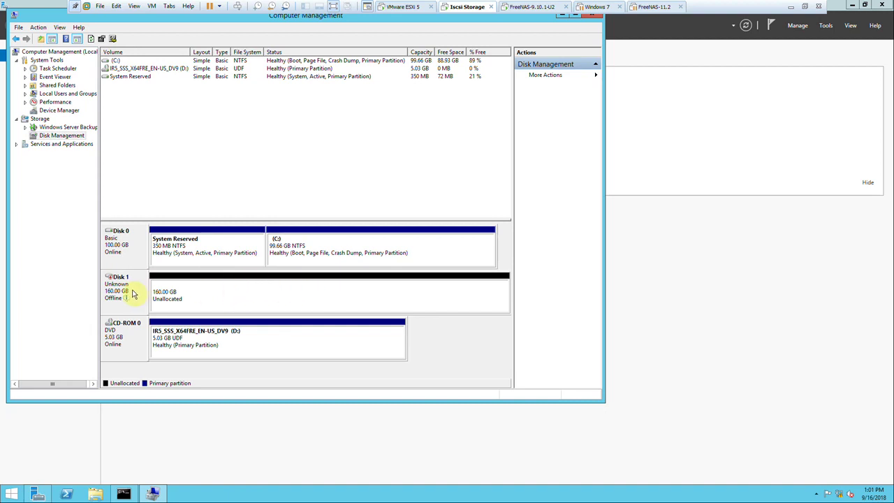
# Bring Disk 1 online and initialize it.
pyautogui.rightClick(120, 287)
pyautogui.click(130, 292)
pyautogui.rightClick(117, 284)
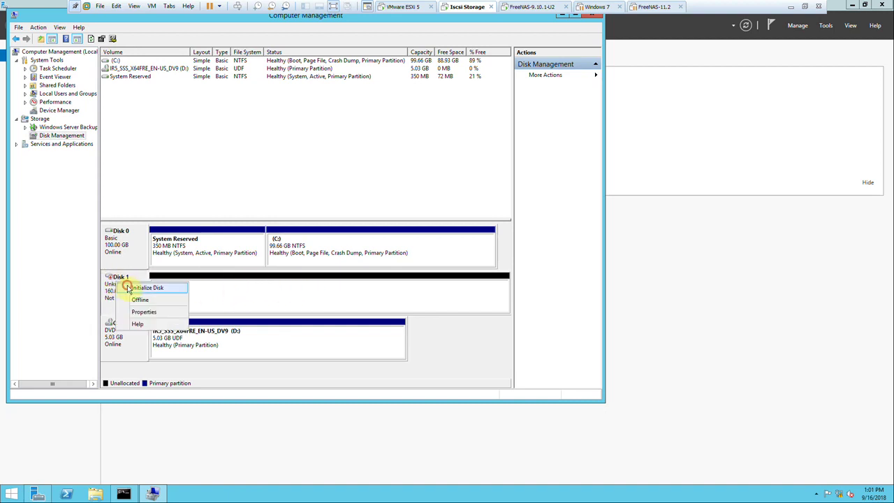
pyautogui.click(128, 287)
pyautogui.click(326, 265)
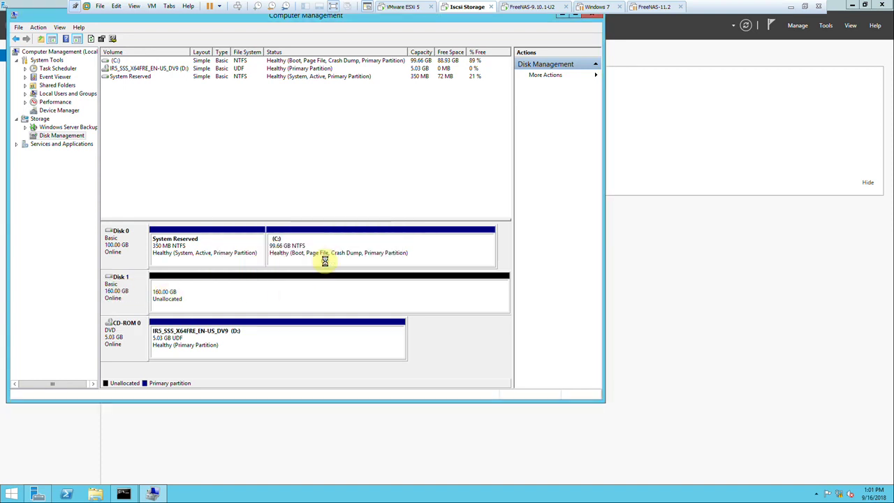
# Create a full-size NTFS simple volume E: on Disk 1's unallocated space.
pyautogui.rightClick(203, 290)
pyautogui.click(233, 293)
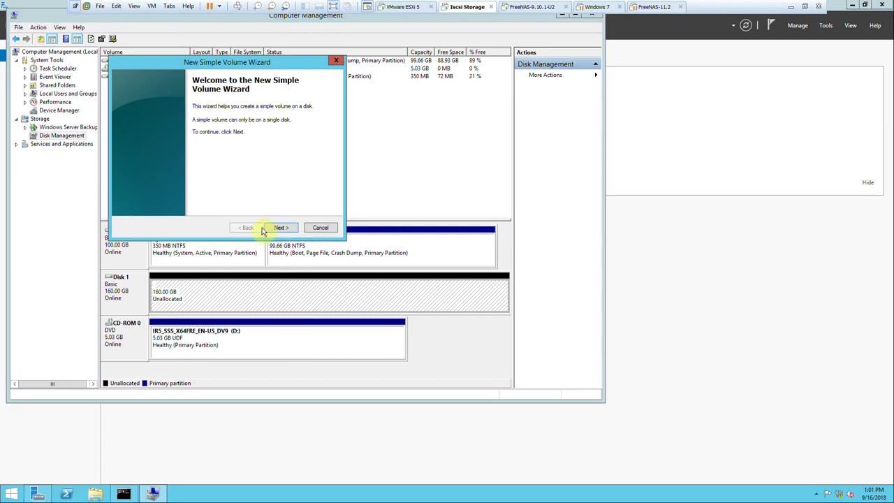
pyautogui.click(274, 228)
pyautogui.click(277, 228)
pyautogui.click(277, 229)
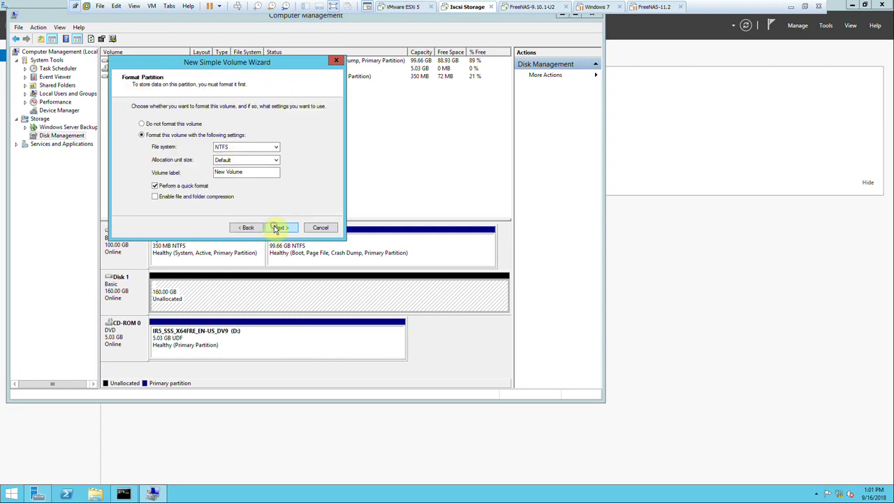
pyautogui.click(277, 229)
pyautogui.click(278, 227)
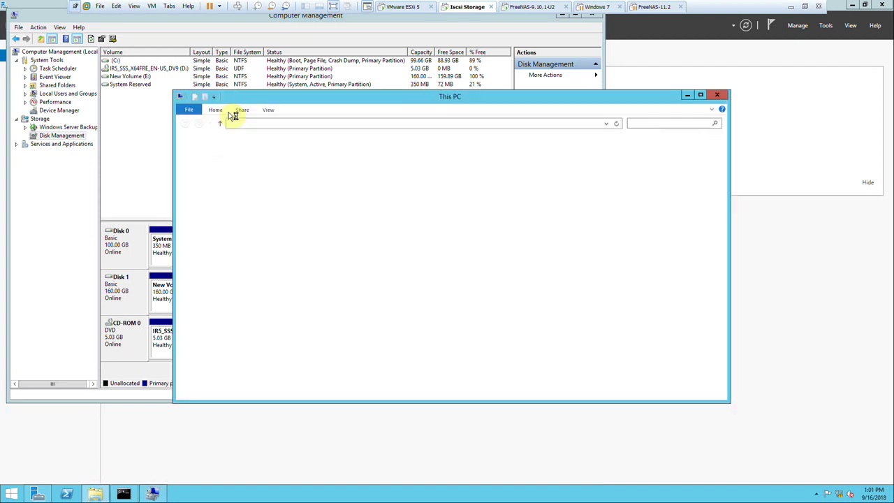
# Open the E: volume and create a batch of new folders in it.
pyautogui.doubleClick(524, 225)
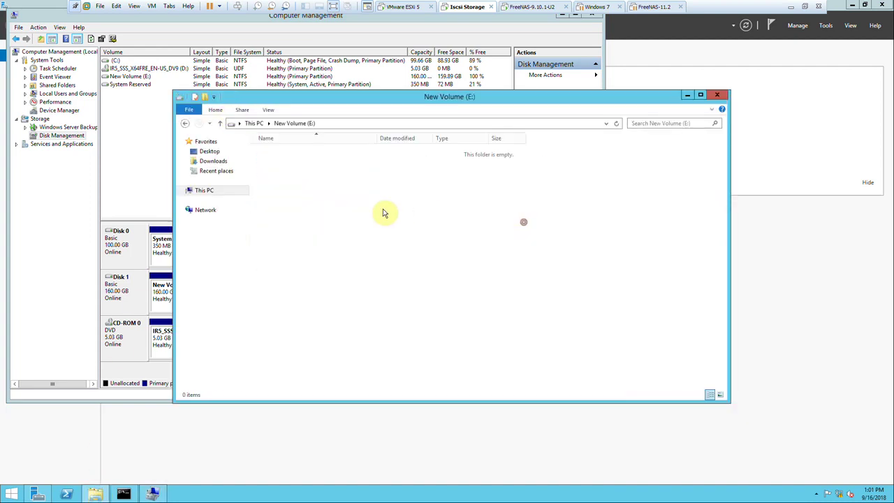
pyautogui.rightClick(342, 204)
pyautogui.click(207, 97)
pyautogui.click(207, 98)
pyautogui.click(207, 97)
pyautogui.click(206, 97)
pyautogui.click(207, 97)
pyautogui.click(207, 97)
pyautogui.click(207, 98)
pyautogui.click(207, 97)
pyautogui.click(206, 97)
pyautogui.click(207, 97)
pyautogui.click(207, 97)
pyautogui.click(207, 97)
pyautogui.click(206, 97)
pyautogui.click(206, 97)
pyautogui.click(207, 98)
pyautogui.click(347, 312)
pyautogui.click(70, 291)
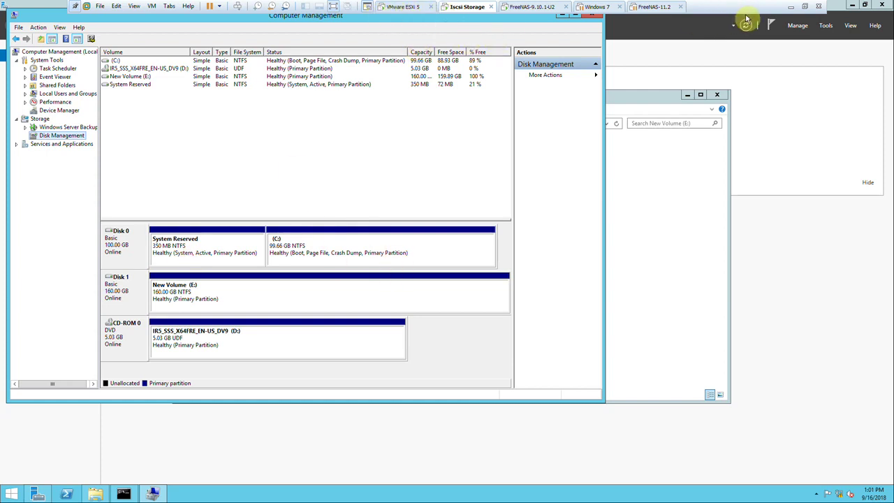
# Log in to host 172.20.20.100 with the user credentials and ignore the certificate warning.
pyautogui.click(787, 9)
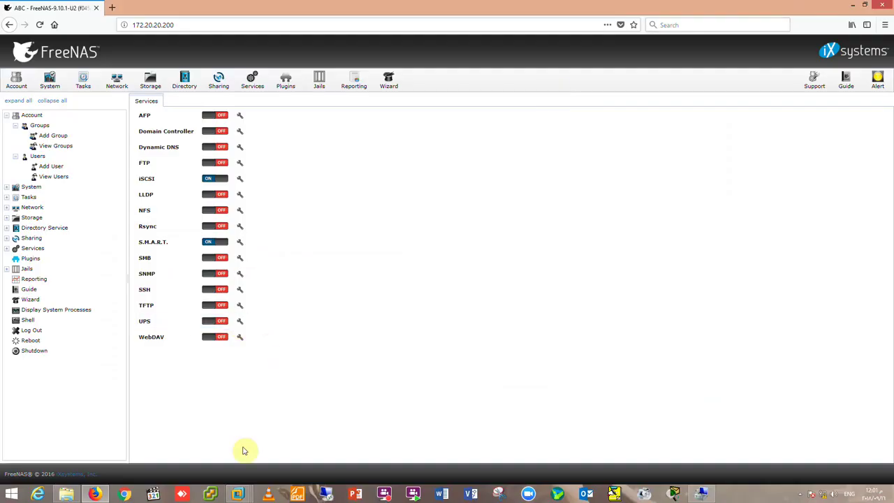
pyautogui.click(209, 493)
pyautogui.moveTo(444, 125); pyautogui.dragTo(414, 112)
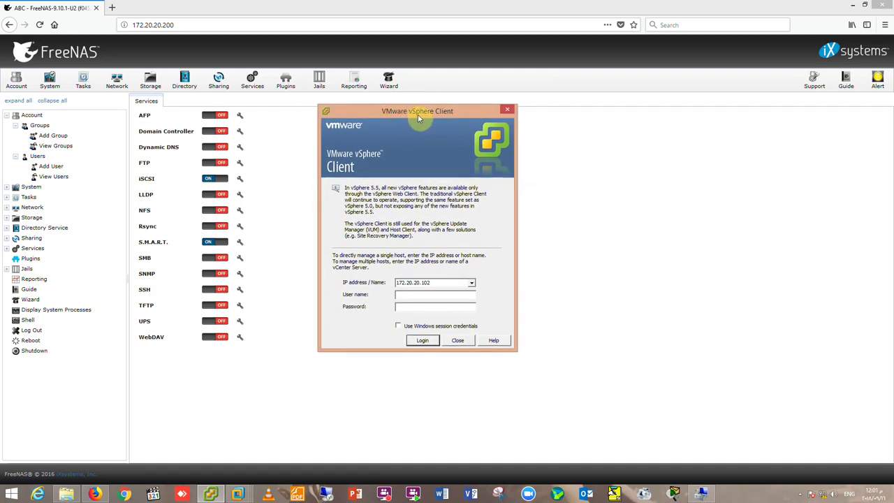
pyautogui.click(471, 283)
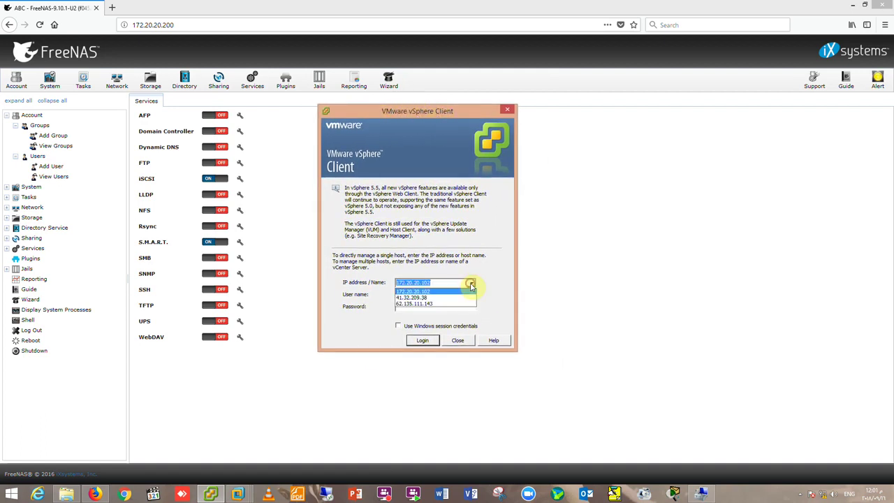
pyautogui.click(449, 287)
pyautogui.write('172.20.20.1')
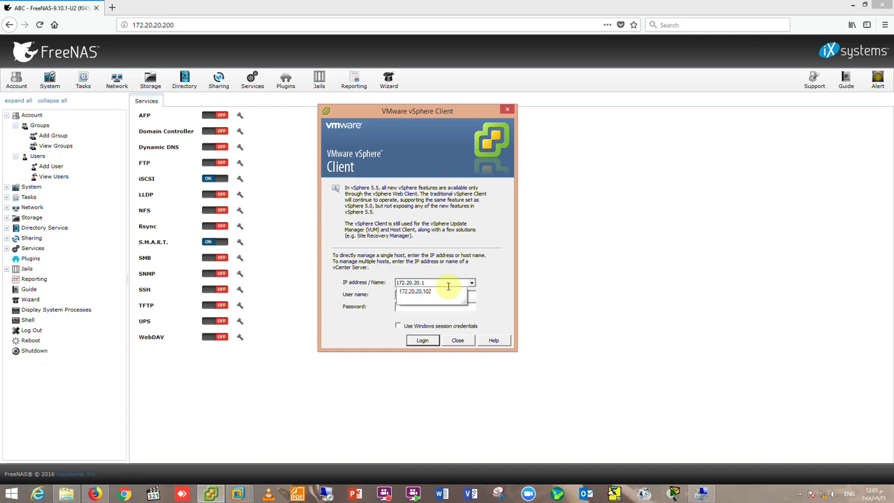
pyautogui.write('00')
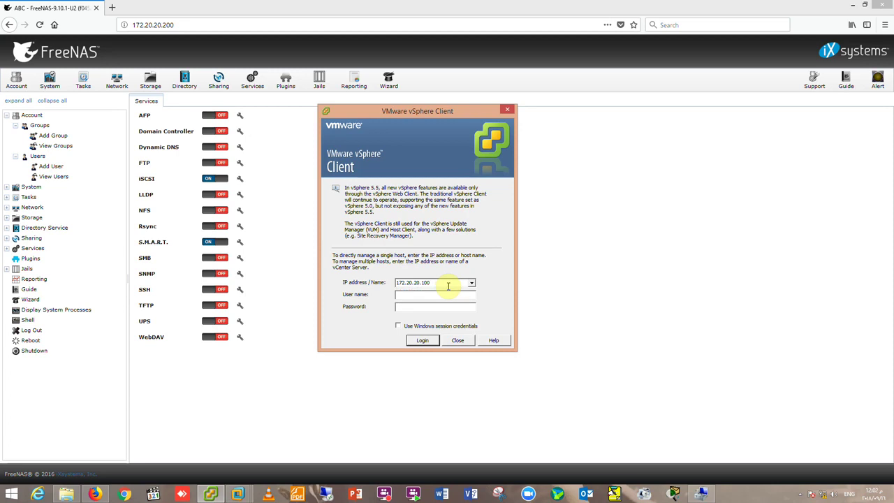
pyautogui.press('Tab')
pyautogui.write('r')
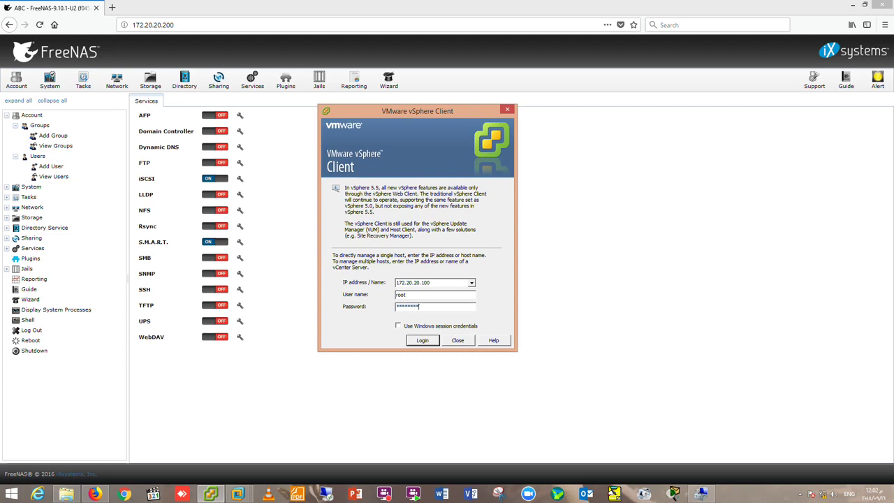
pyautogui.press('Return')
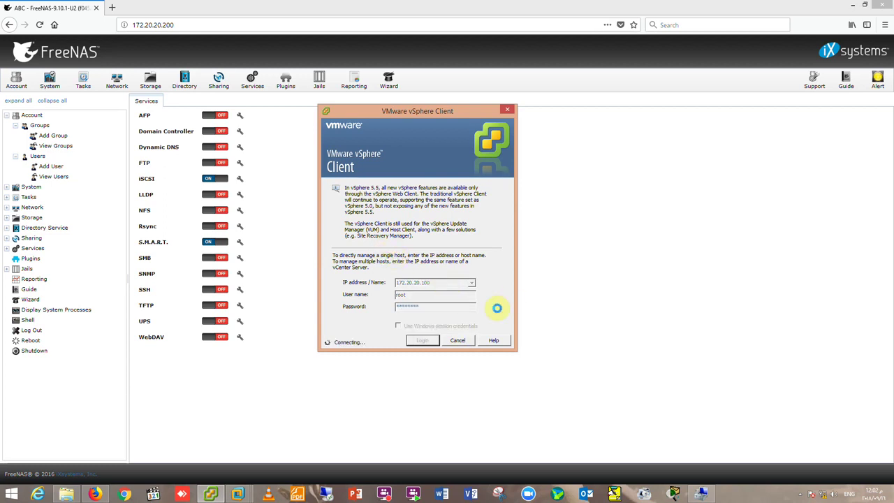
pyautogui.click(484, 339)
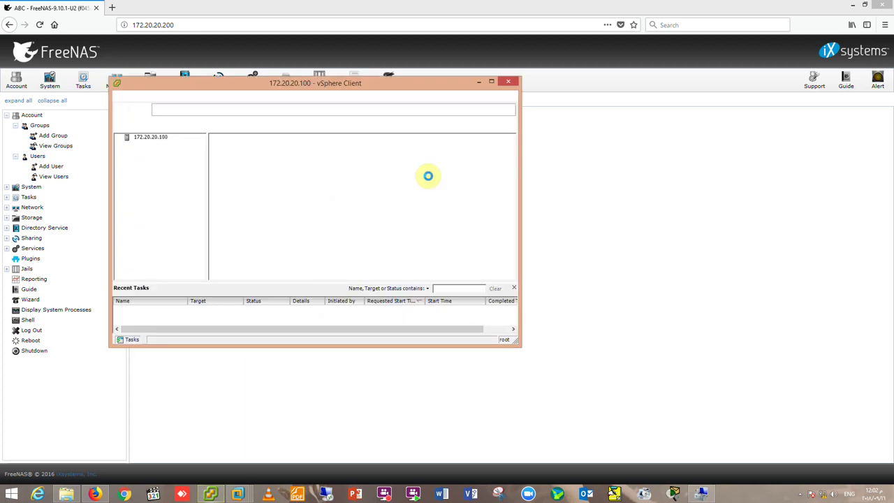
# Maximize vSphere Client, inspect the Summary and datastore1 capacity, then view Configuration.
pyautogui.click(492, 83)
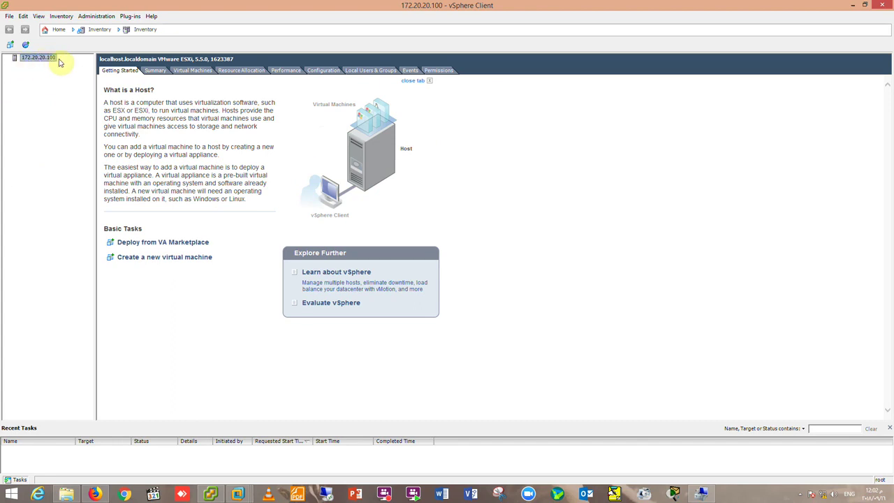
pyautogui.click(156, 72)
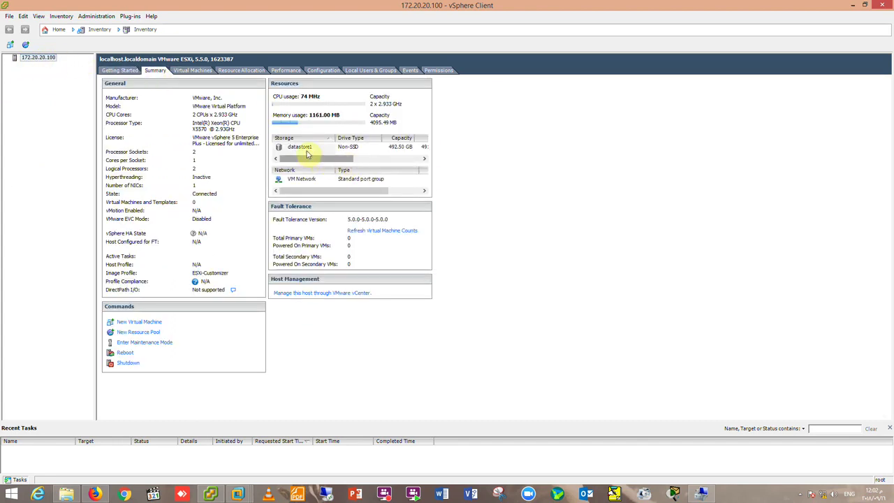
pyautogui.click(384, 147)
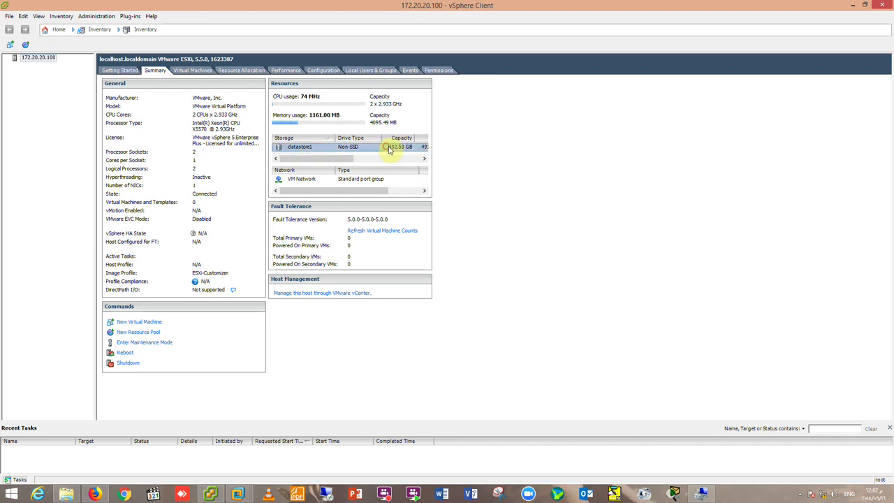
pyautogui.moveTo(336, 162)
pyautogui.mouseDown()
pyautogui.moveTo(366, 163)
pyautogui.moveTo(310, 157)
pyautogui.mouseUp()
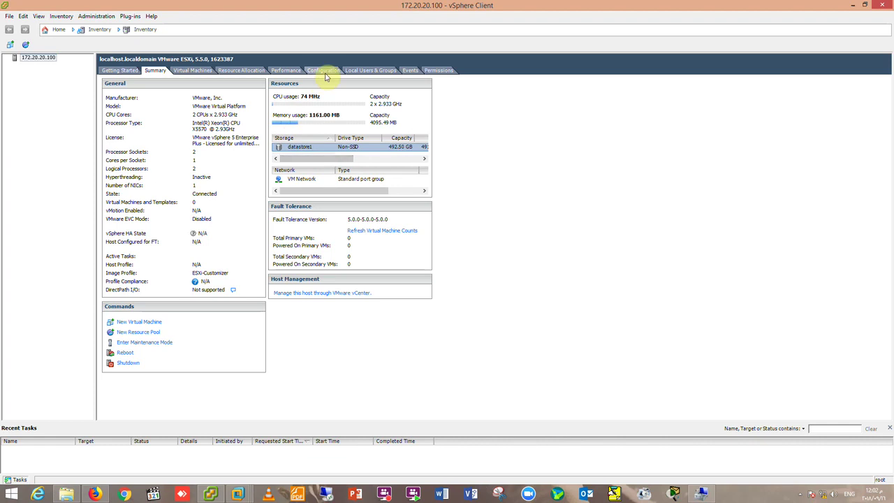
pyautogui.click(322, 70)
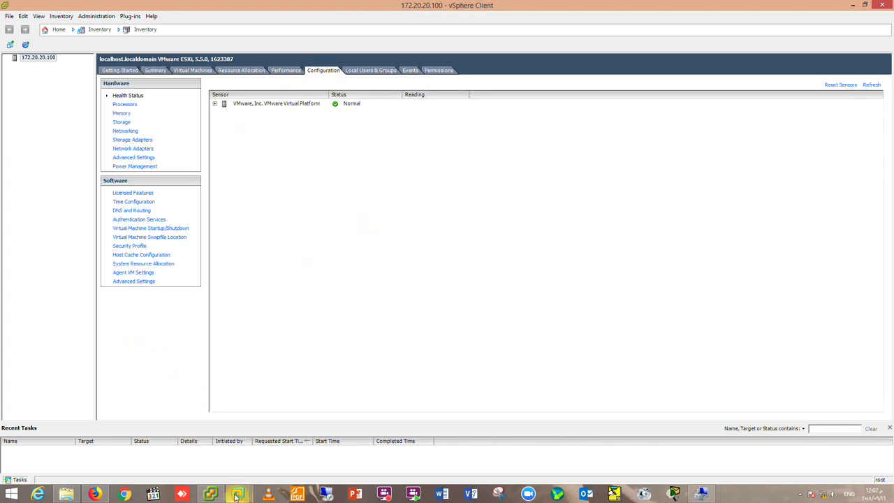
pyautogui.click(95, 494)
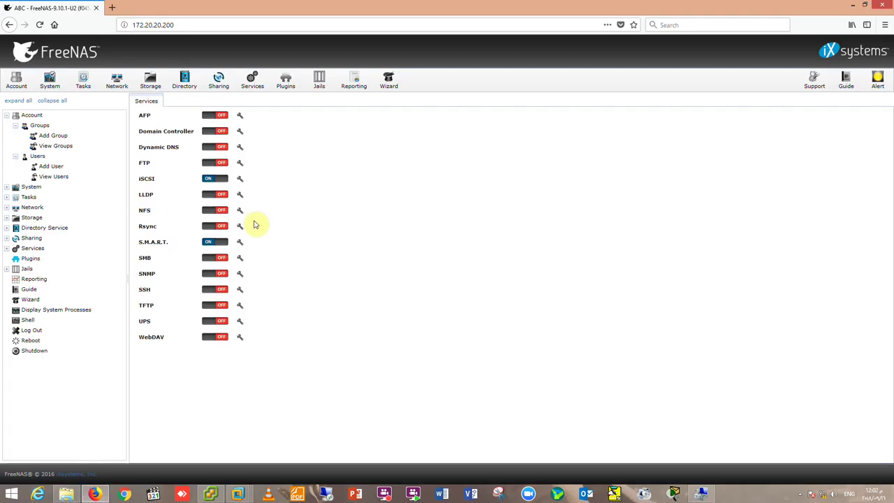
# Save the iSCSI target global configuration under Sharing > Block (iSCSI).
pyautogui.click(215, 82)
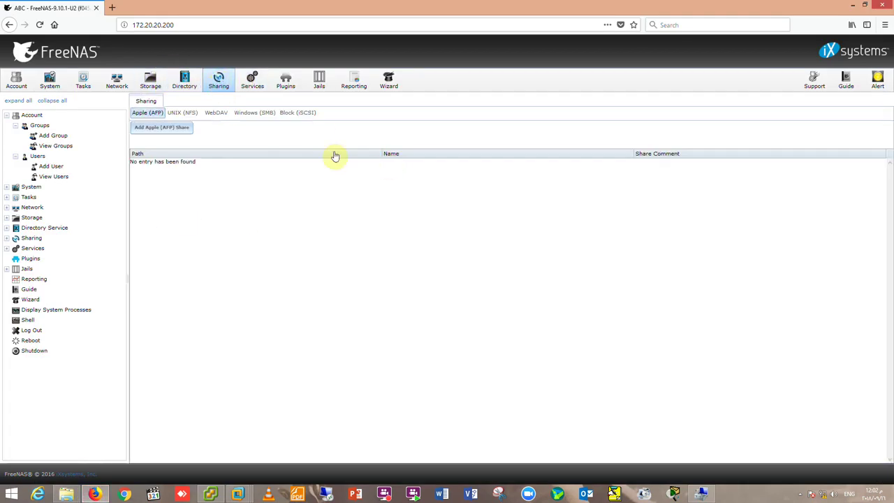
pyautogui.click(295, 115)
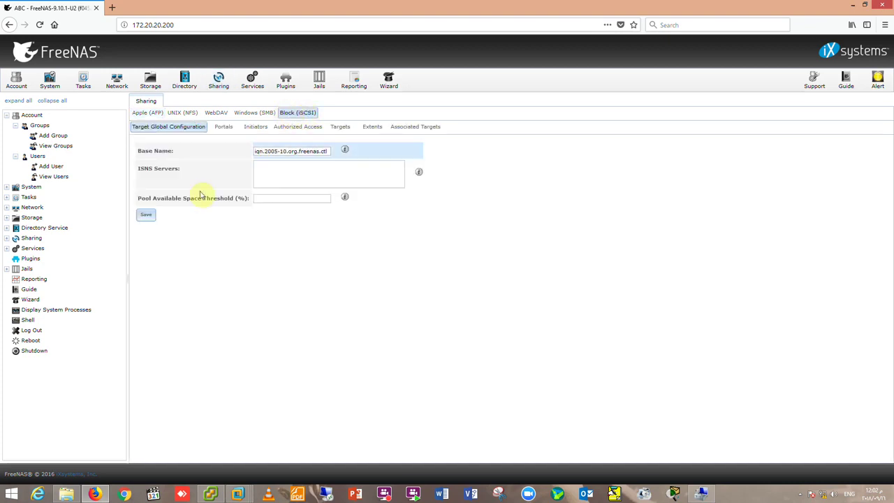
pyautogui.click(147, 216)
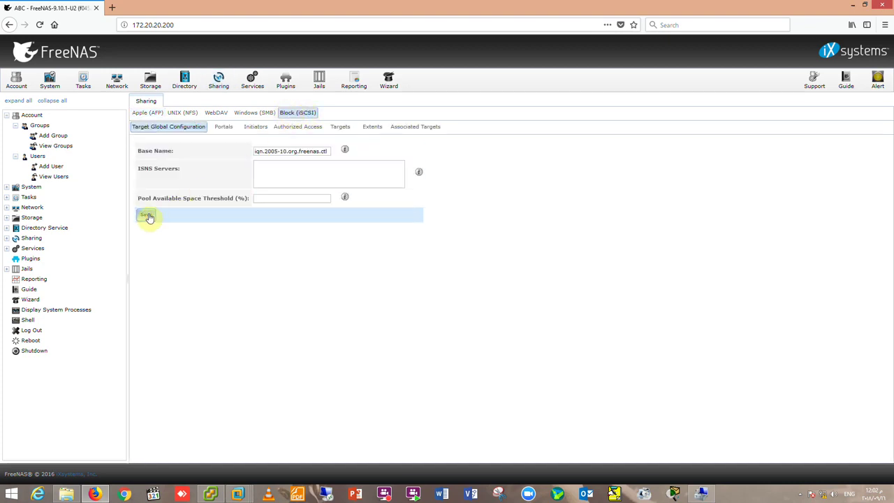
# Add a portal commented ABC-ESXi listening on 172.20.20.200.
pyautogui.click(225, 129)
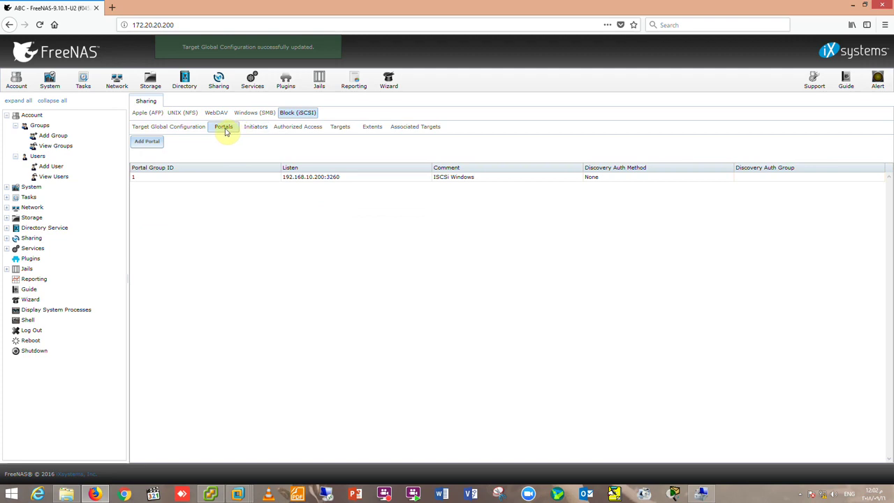
pyautogui.click(148, 142)
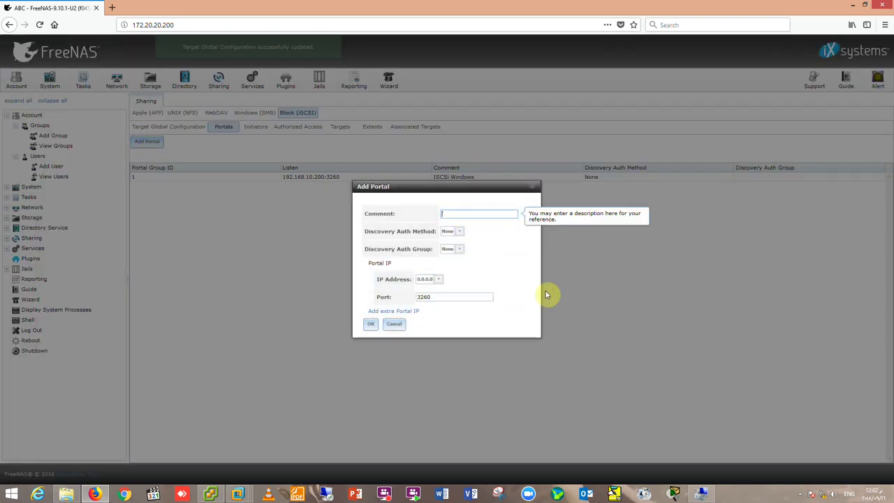
pyautogui.write('ABC')
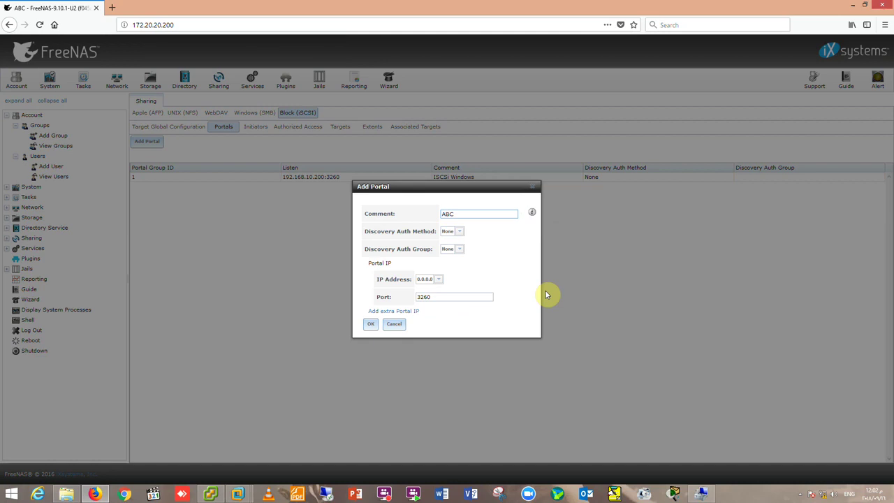
pyautogui.write('-ES')
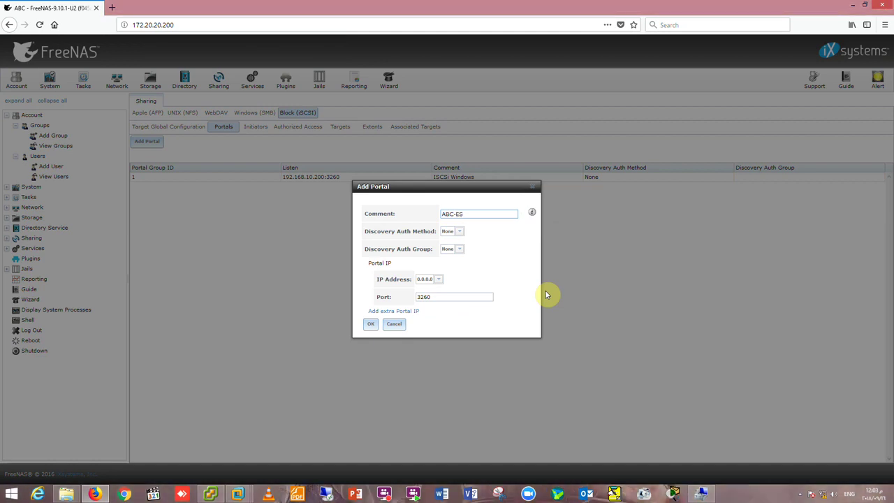
pyautogui.write('Xi')
pyautogui.click(438, 278)
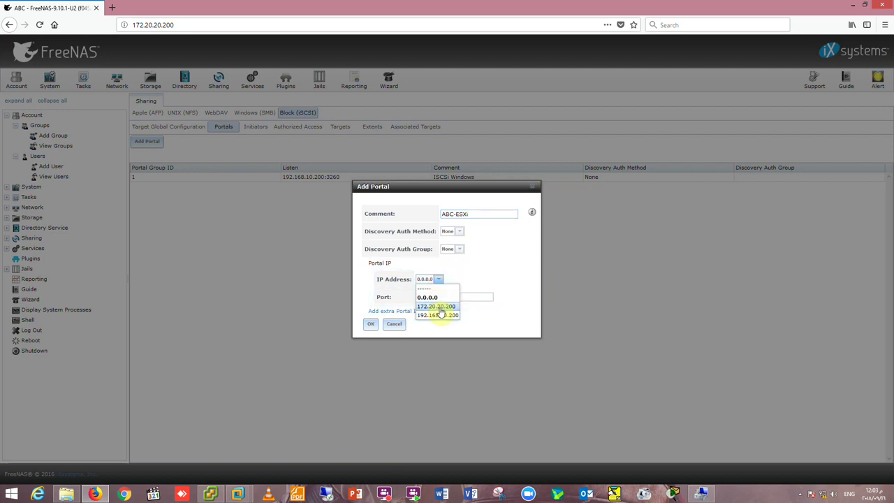
pyautogui.click(435, 308)
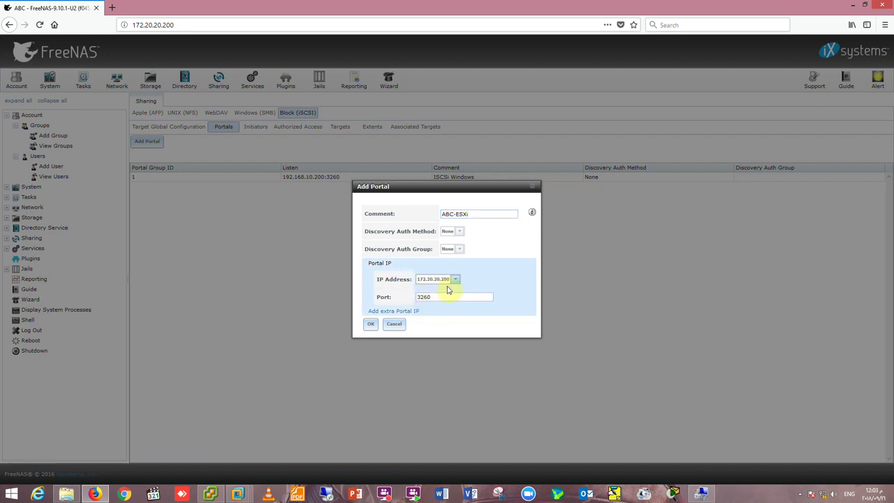
pyautogui.click(376, 324)
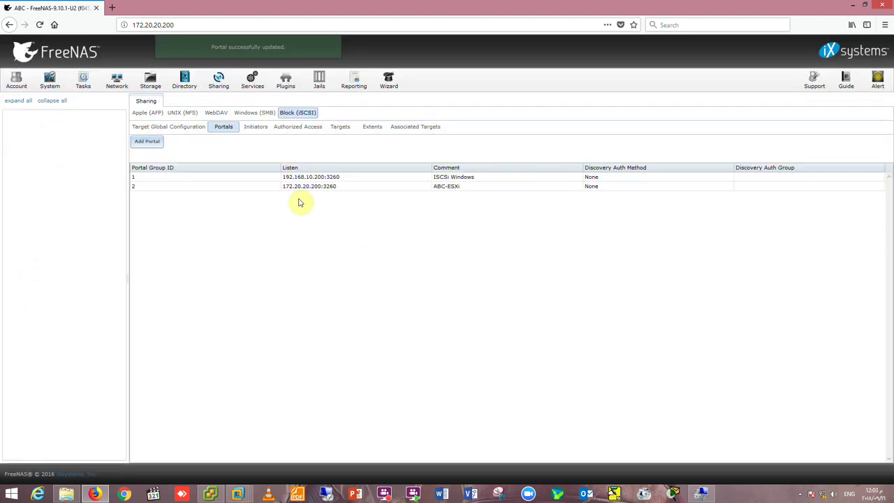
# Add iSCSI initiator group 2 allowing ALL initiators and networks, commented ESXi, then show Targets.
pyautogui.click(256, 127)
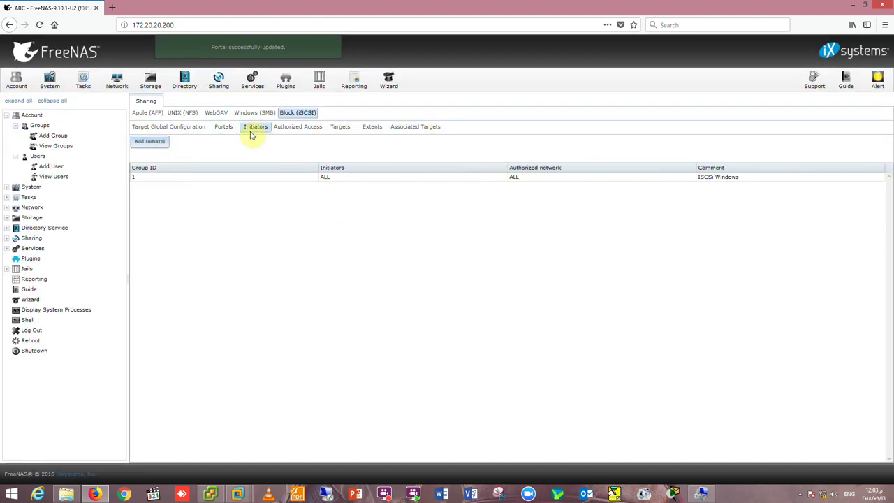
pyautogui.click(153, 145)
pyautogui.click(405, 291)
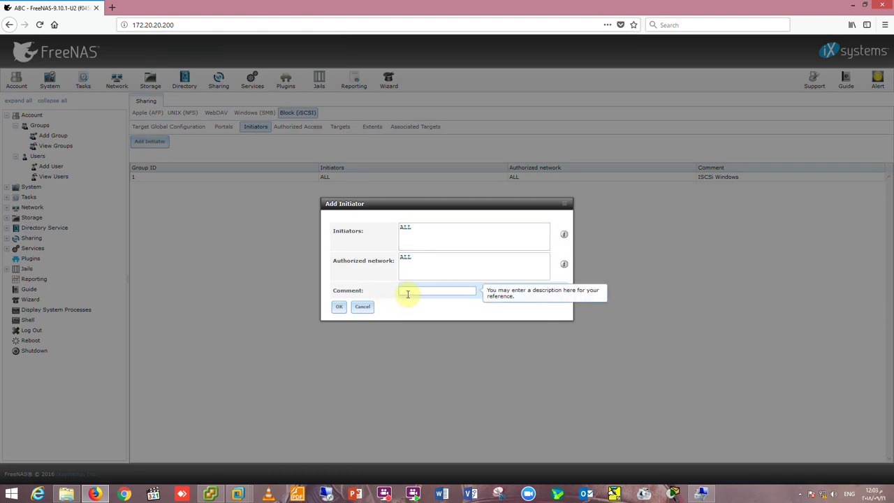
pyautogui.write('ES')
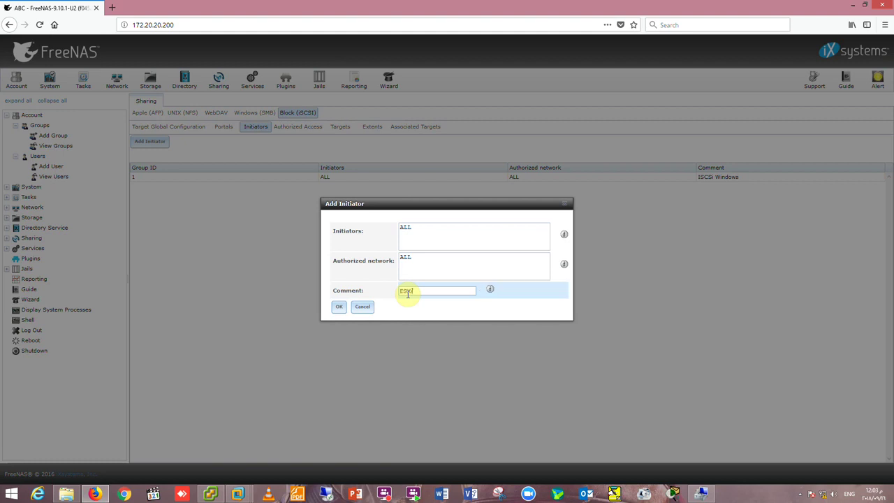
pyautogui.write('Xi')
pyautogui.click(339, 306)
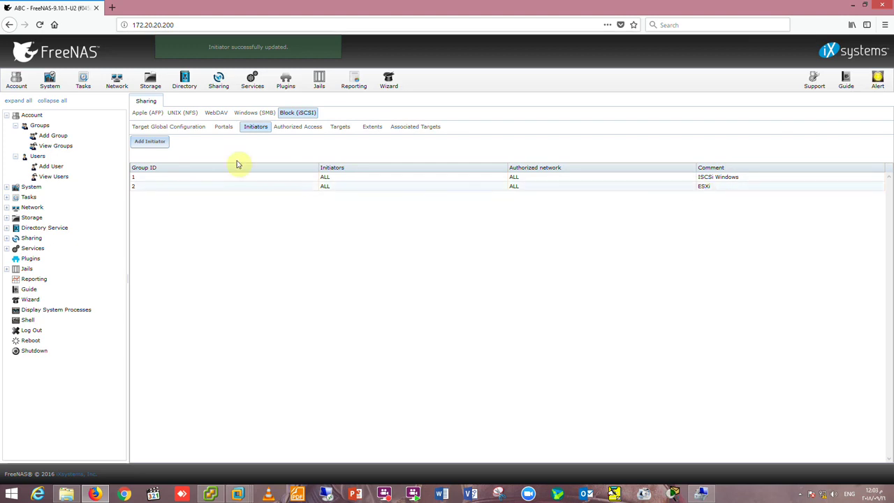
pyautogui.click(340, 127)
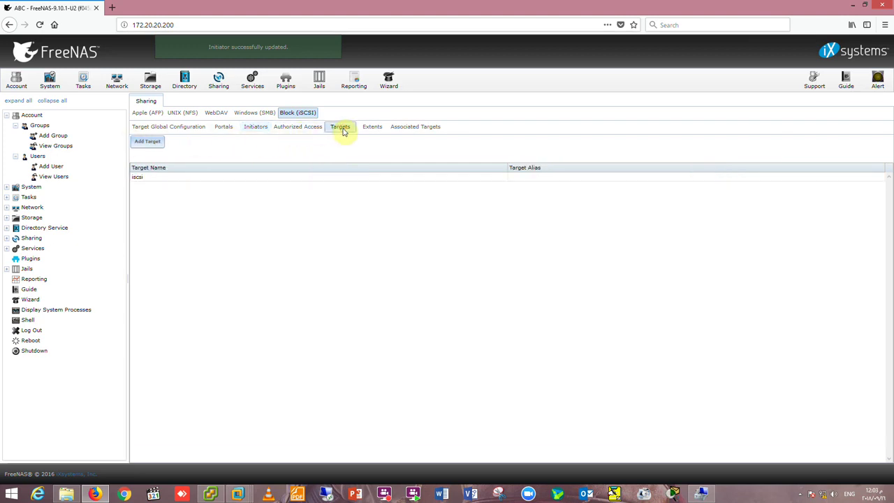
# Create iSCSI target ESXiVHD with portal group 2 (ABC-ESXi) and initiator group 2 (ESXi).
pyautogui.click(142, 143)
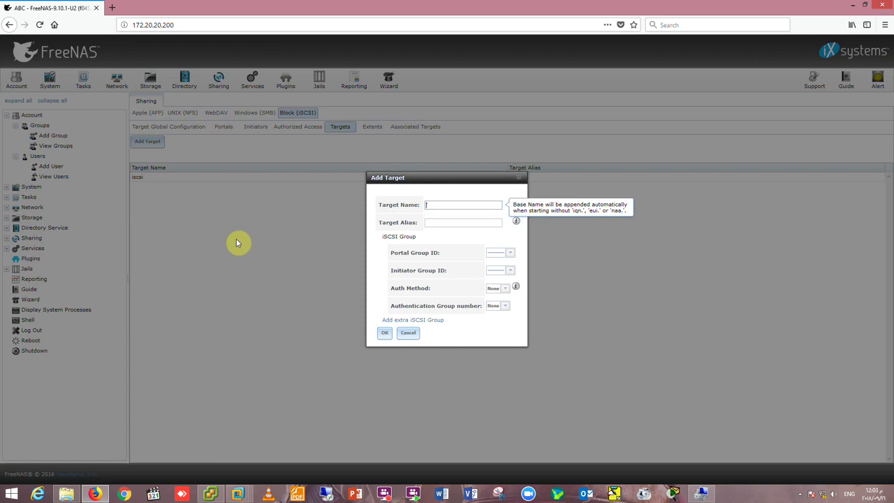
pyautogui.write('ESXiVHD')
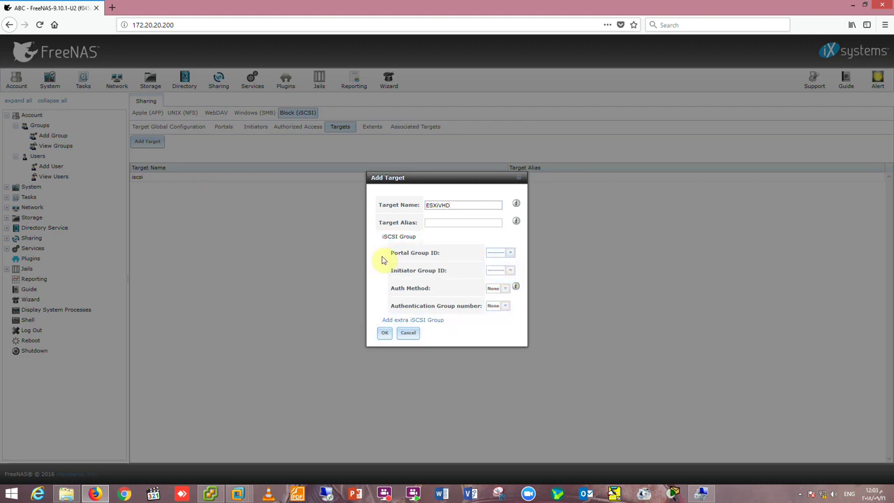
pyautogui.click(510, 257)
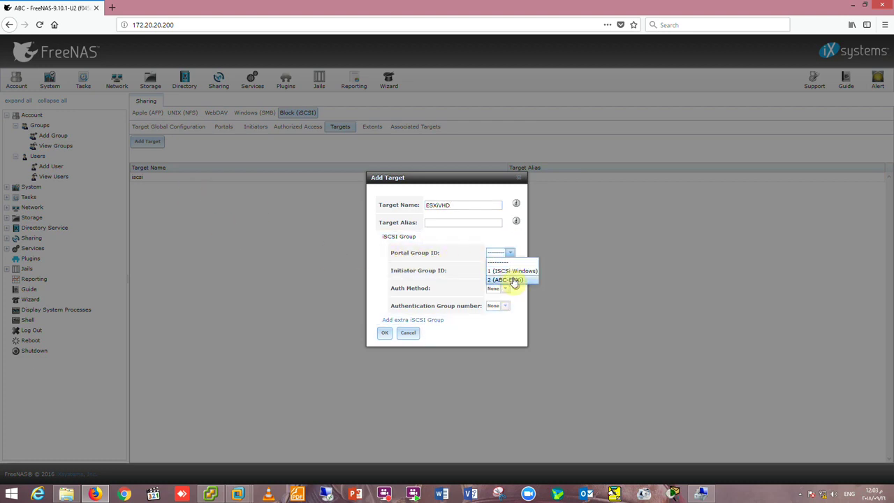
pyautogui.click(515, 281)
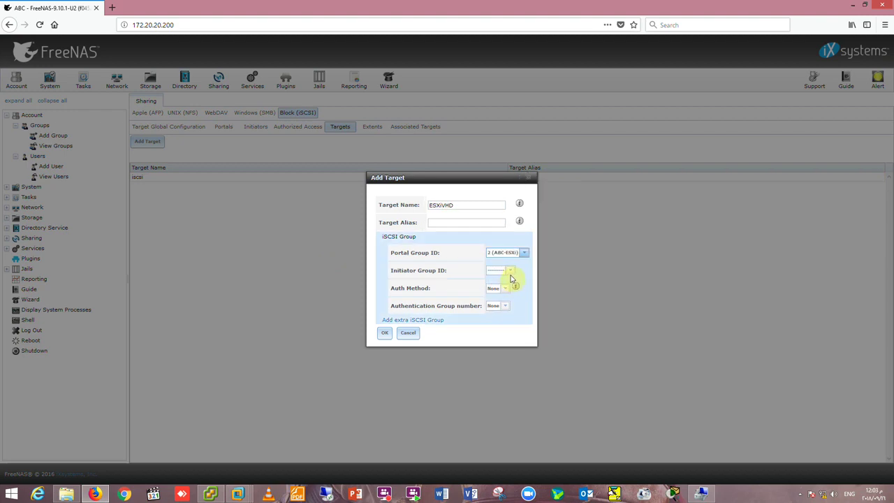
pyautogui.click(515, 273)
pyautogui.click(505, 298)
pyautogui.click(387, 333)
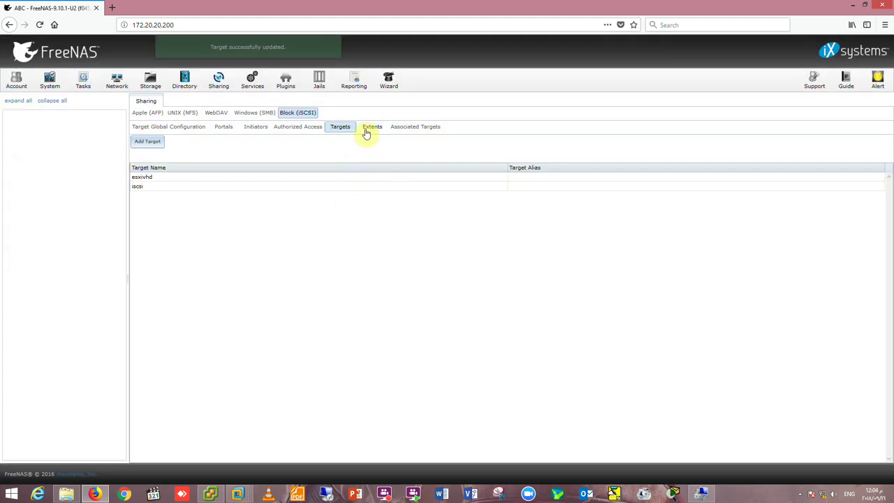
pyautogui.click(367, 129)
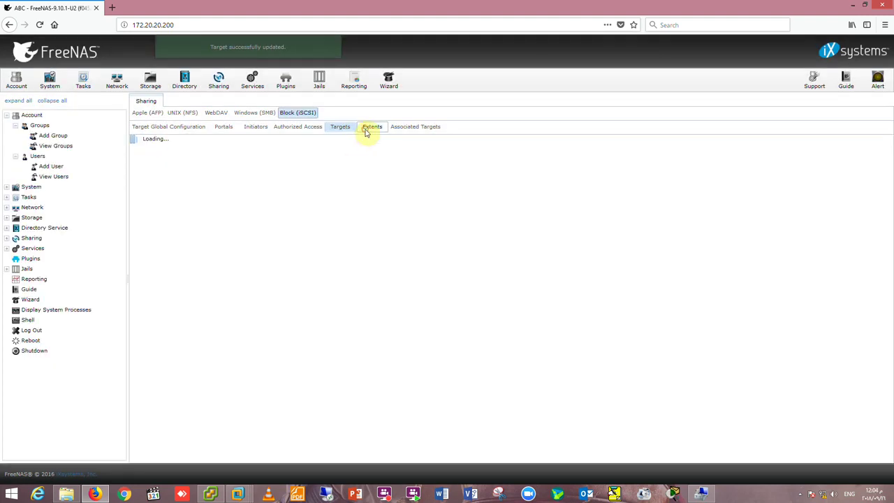
# Add iSCSI extent ABC-ESXi5.5 backed by the ABCStorage/VMESXi5.5 zvol.
pyautogui.click(155, 144)
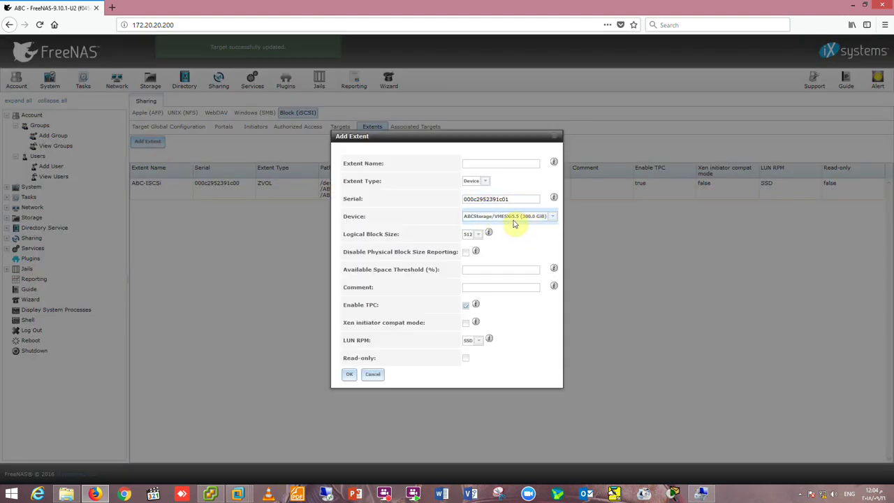
pyautogui.click(476, 164)
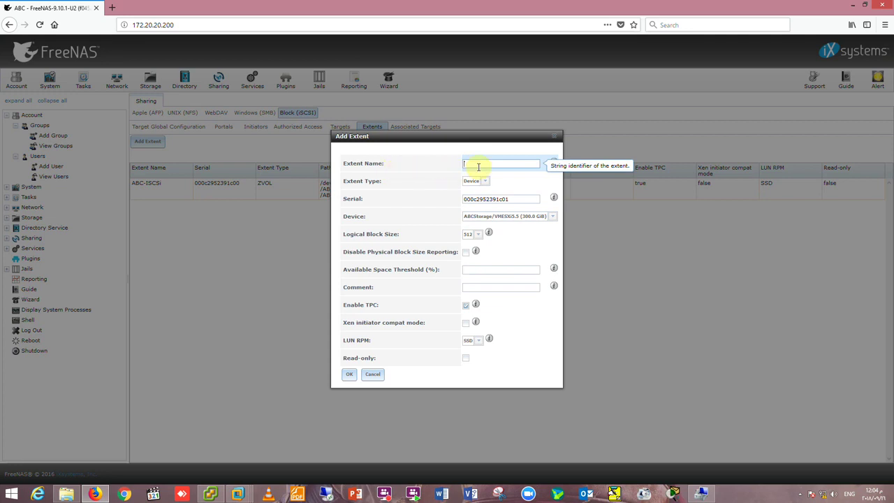
pyautogui.write('ABC-ESXi5.5')
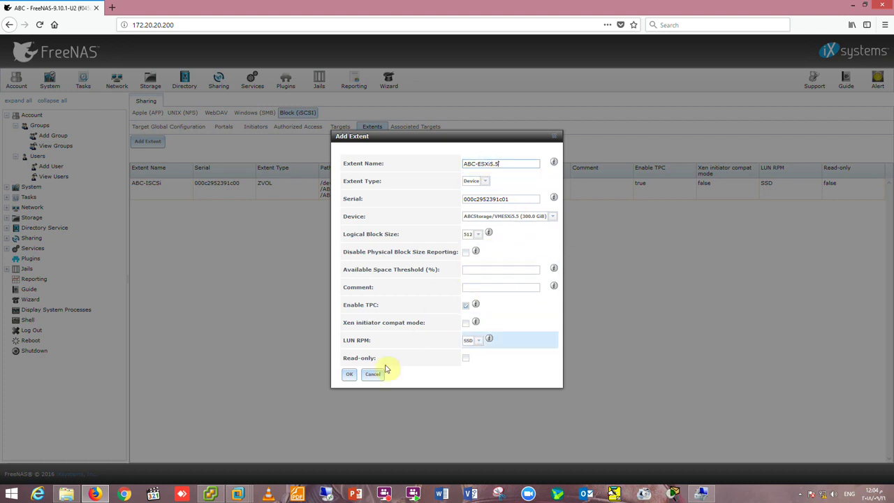
pyautogui.click(349, 374)
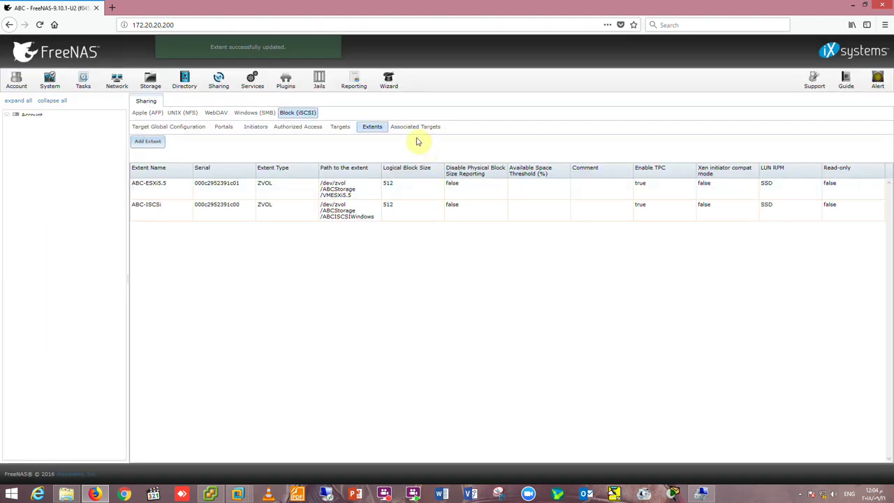
pyautogui.click(419, 128)
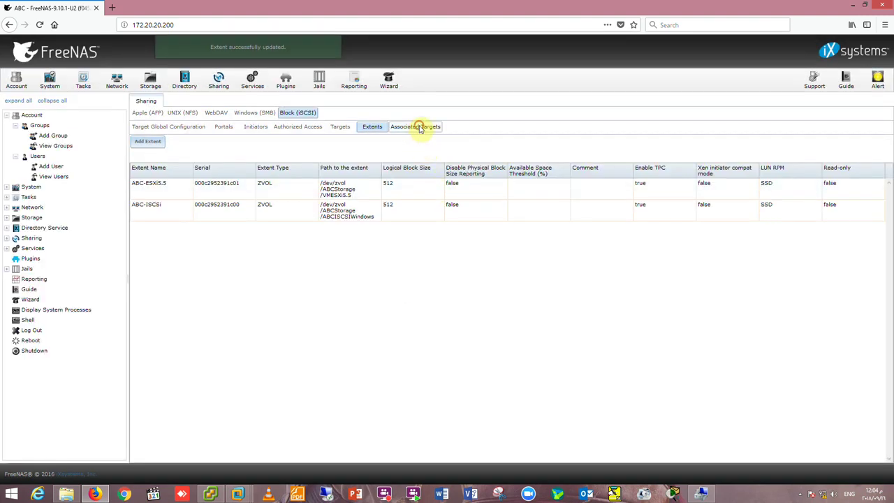
# Associate target esxivhd with extent ABC-ESXi5.5 as LUN 0, then return to vSphere Client.
pyautogui.click(145, 143)
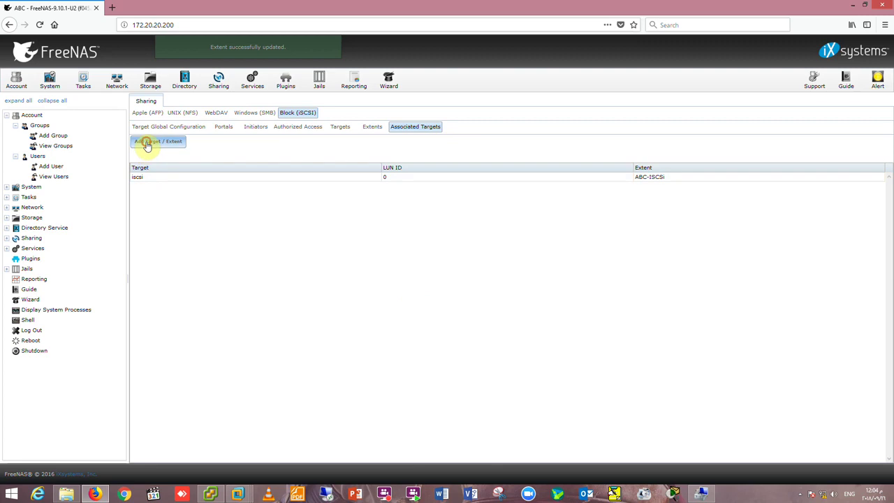
pyautogui.click(487, 246)
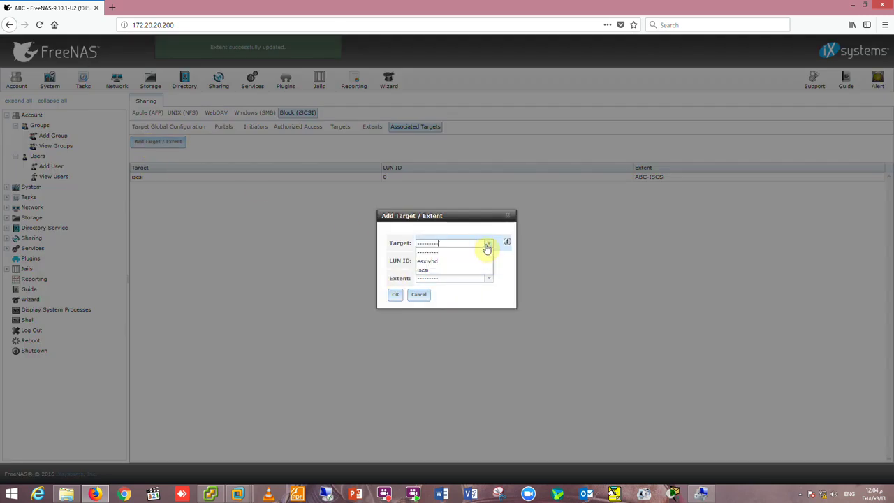
pyautogui.click(439, 262)
pyautogui.click(488, 280)
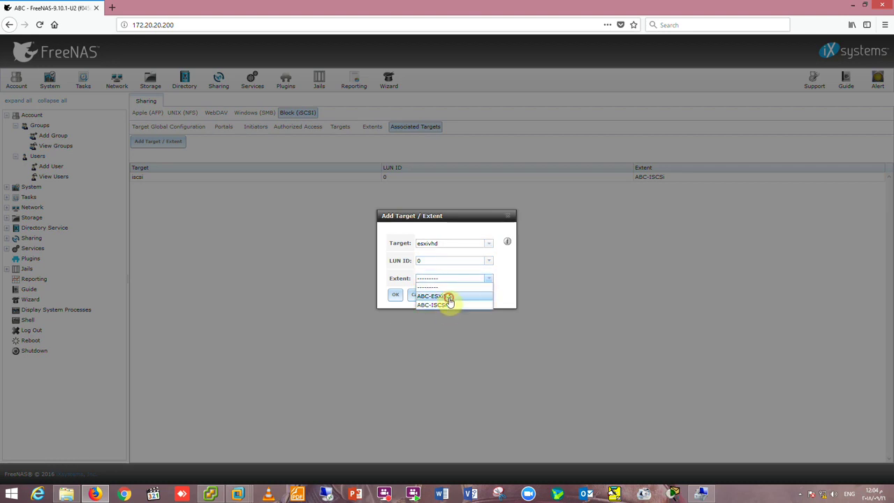
pyautogui.click(450, 299)
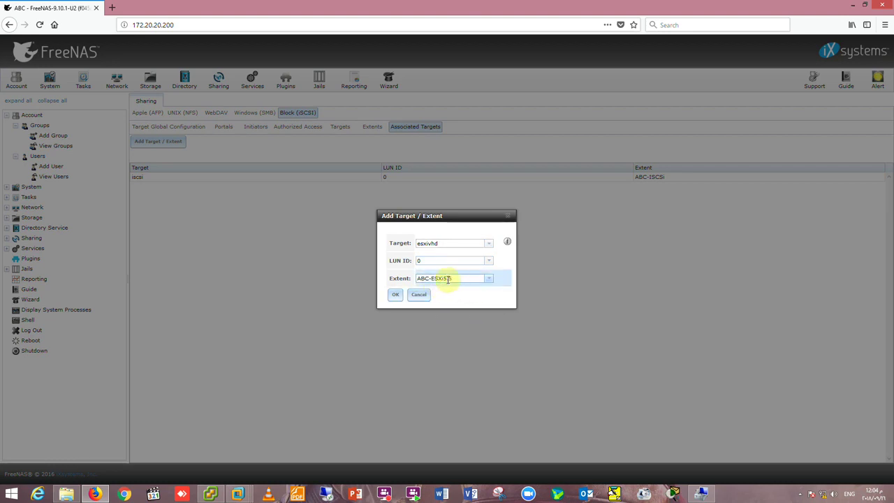
pyautogui.click(395, 295)
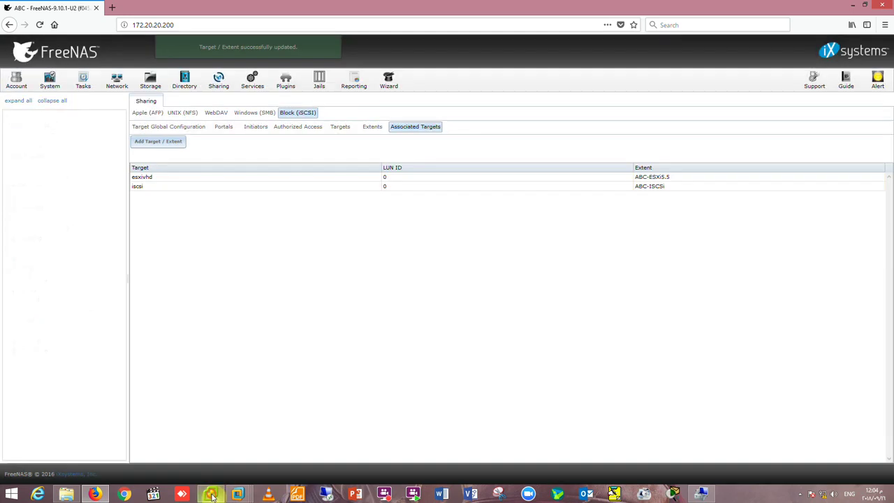
pyautogui.click(211, 495)
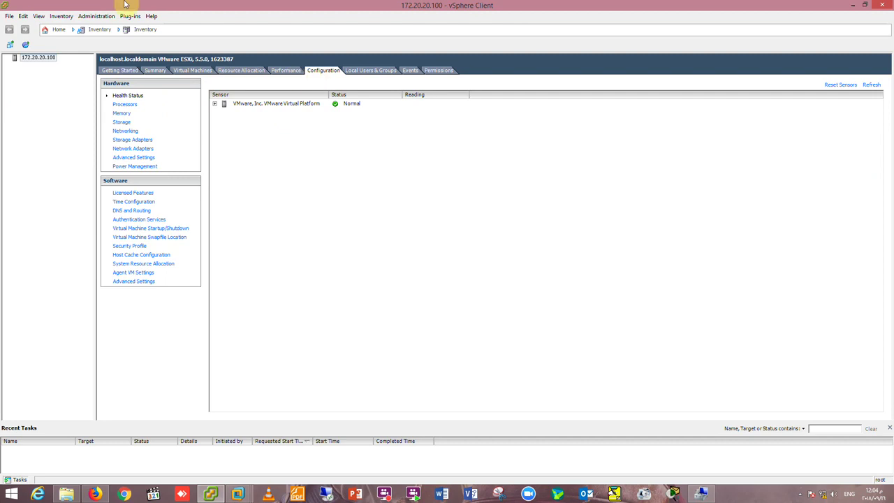
# Add a software iSCSI adapter, vmhba33, to the host and bring up its initiator properties.
pyautogui.click(126, 132)
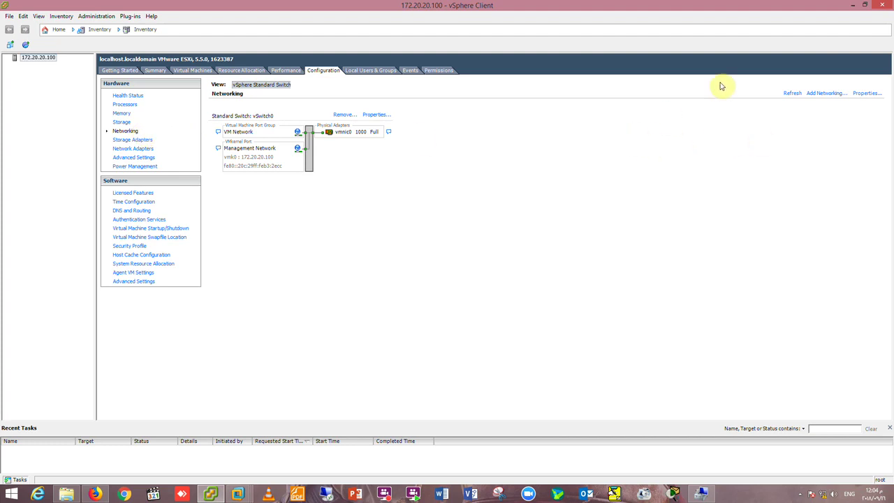
pyautogui.click(813, 93)
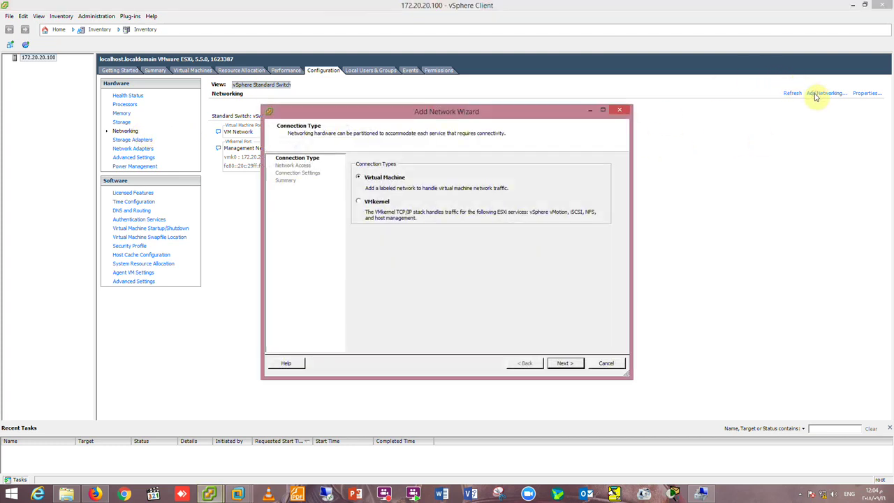
pyautogui.click(612, 368)
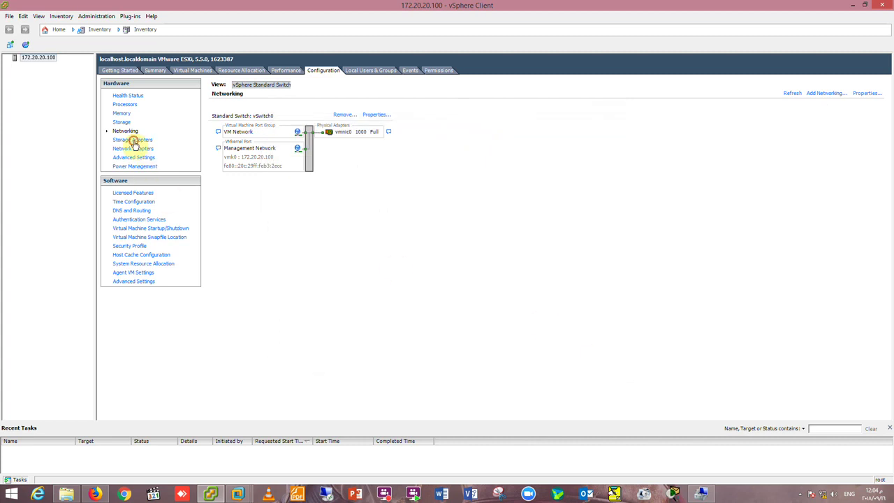
pyautogui.click(134, 141)
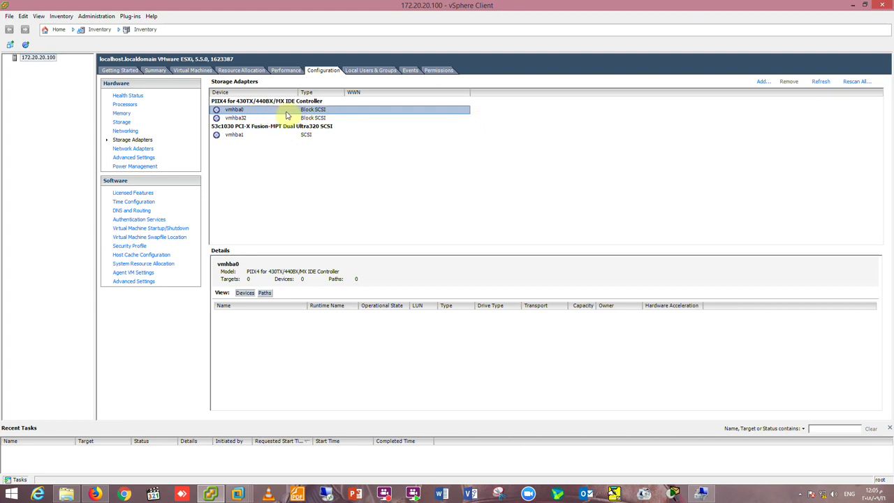
pyautogui.click(763, 82)
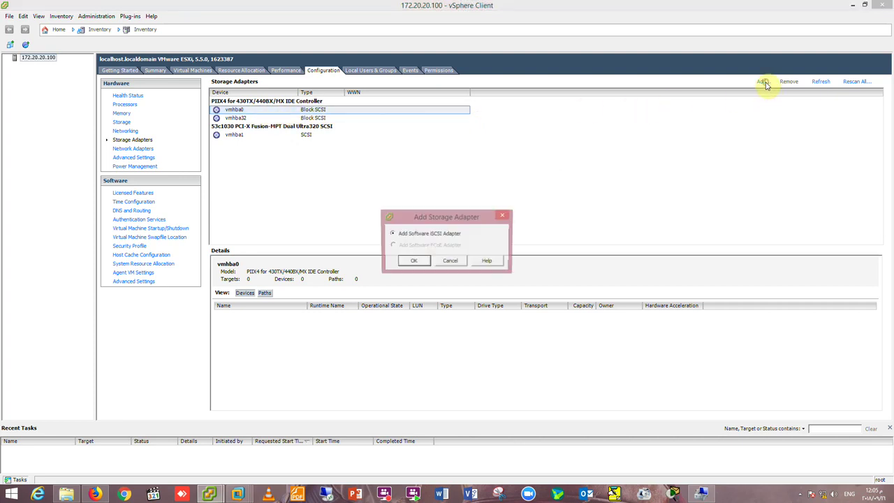
pyautogui.click(413, 261)
pyautogui.click(478, 283)
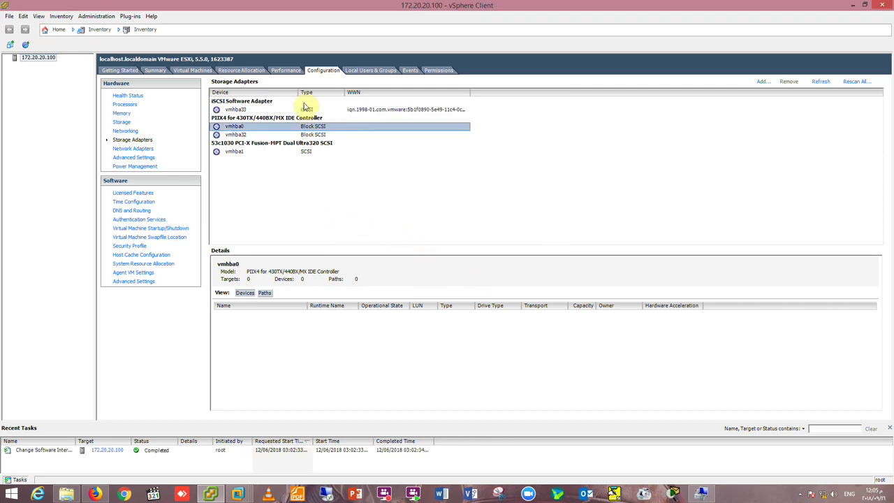
pyautogui.click(306, 111)
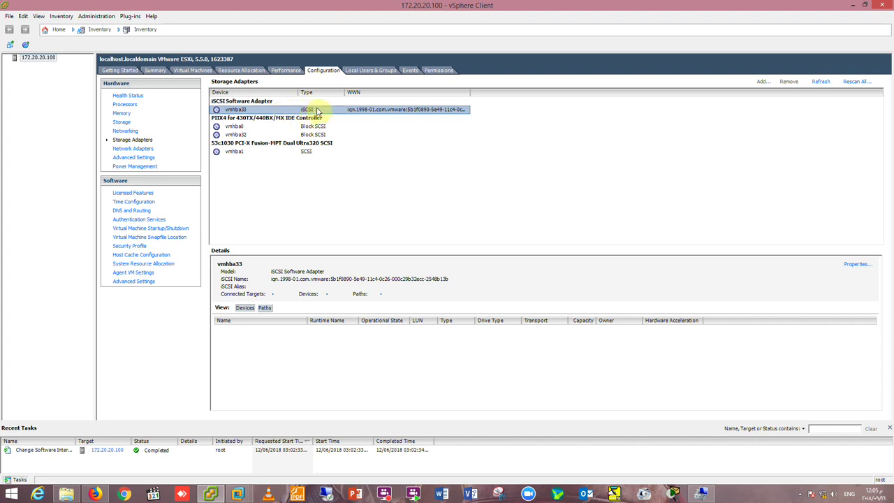
pyautogui.click(857, 265)
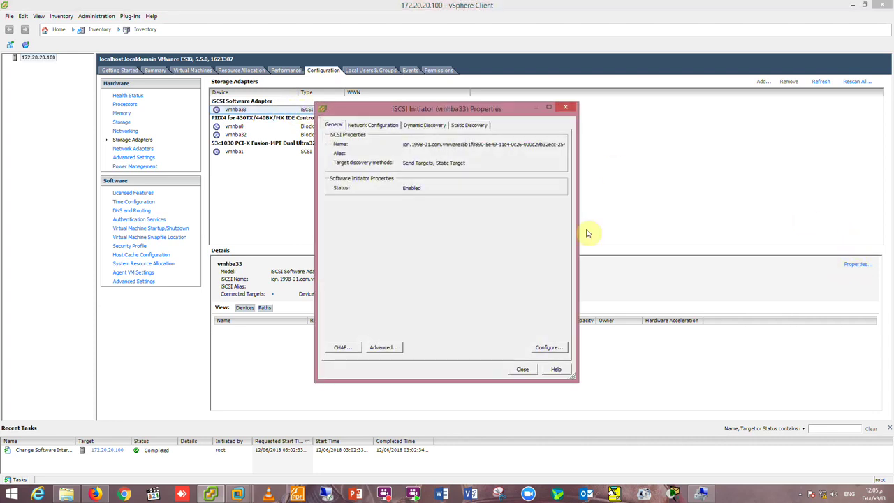
# Bind the Management Network port vmk0 to the vmhba33 iSCSI adapter.
pyautogui.click(547, 348)
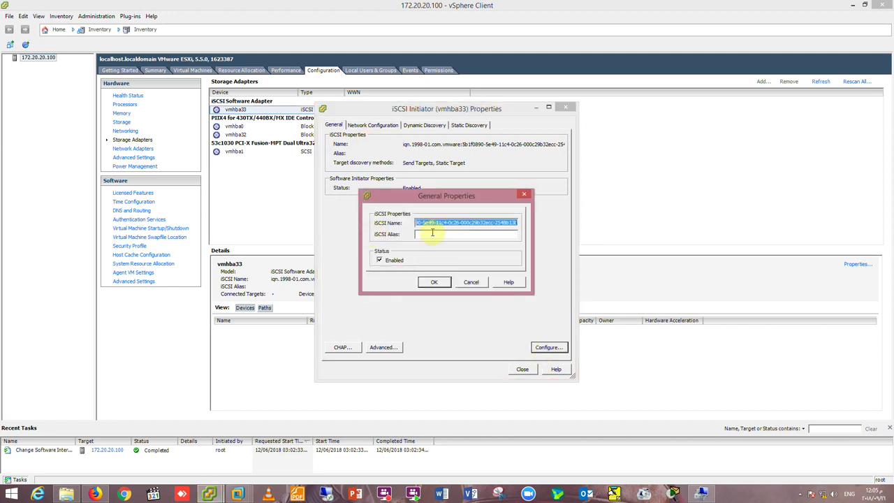
pyautogui.click(470, 283)
pyautogui.click(372, 125)
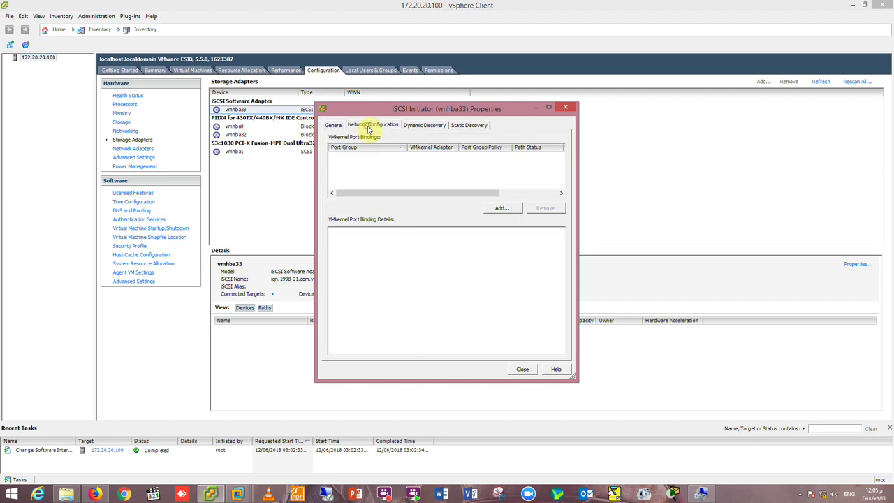
pyautogui.click(515, 212)
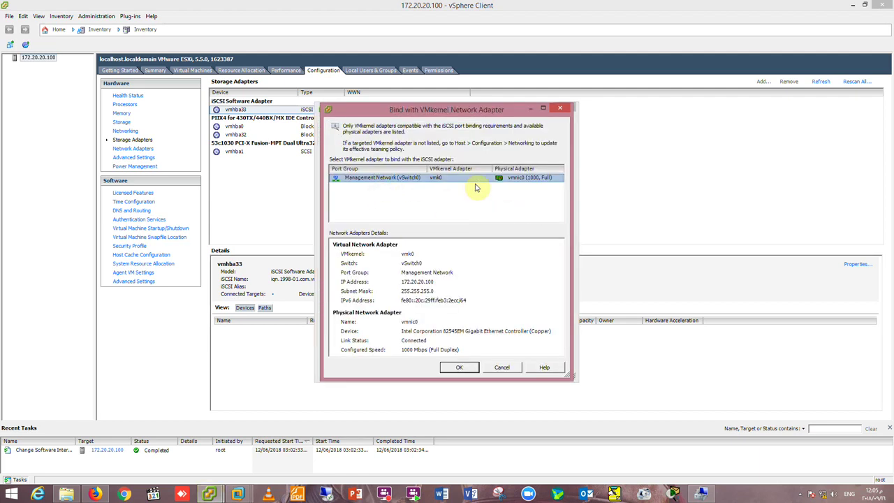
pyautogui.click(467, 367)
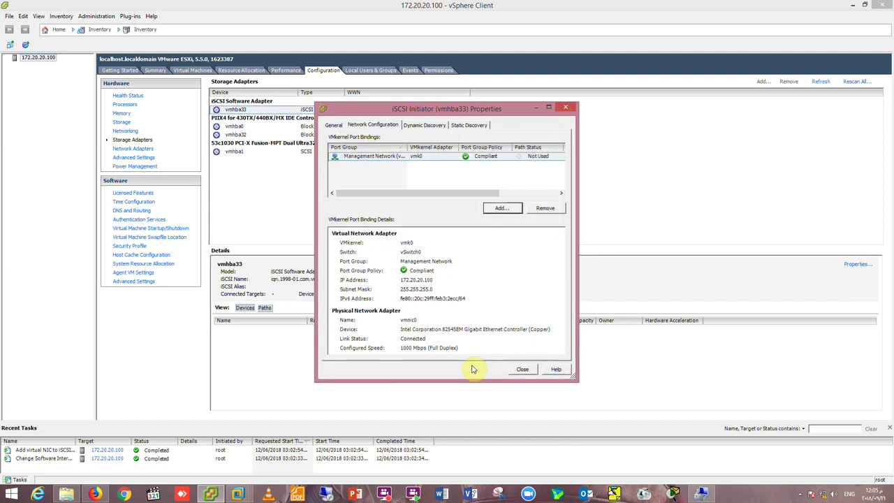
# Bring up the Dynamic Discovery send-target server form on port 3260, then go to FreeNAS.
pyautogui.click(417, 127)
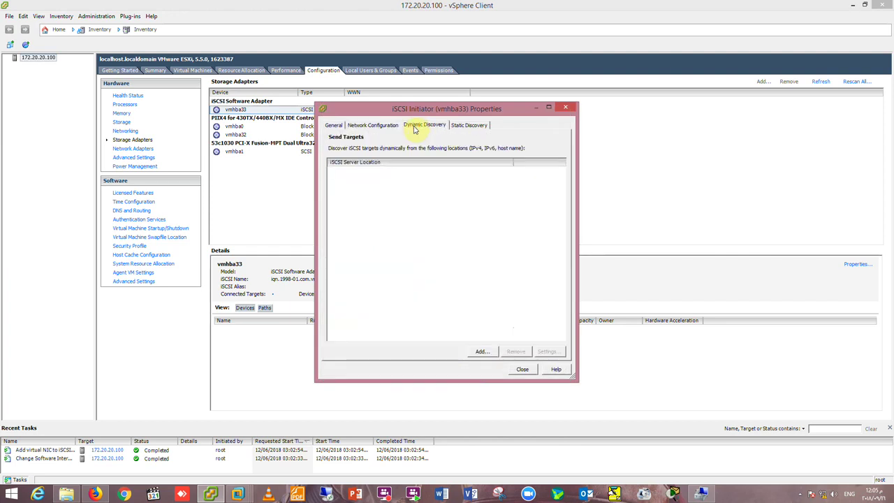
pyautogui.click(479, 352)
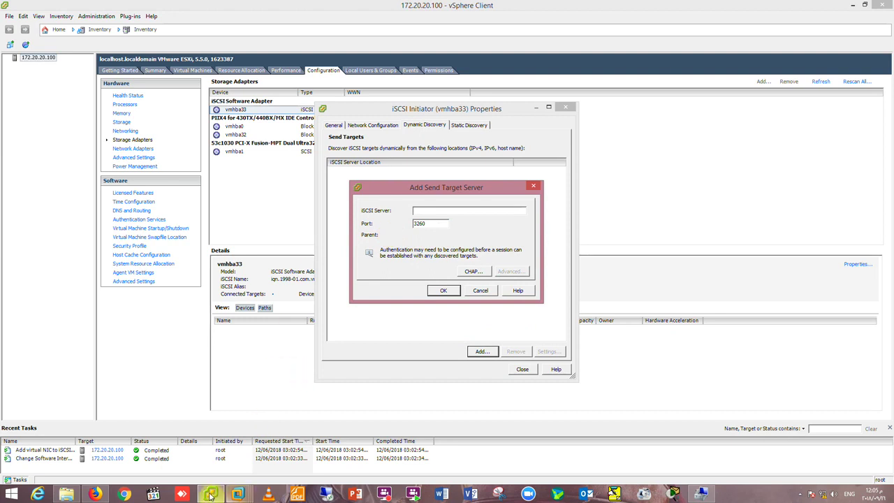
pyautogui.click(94, 493)
pyautogui.click(156, 85)
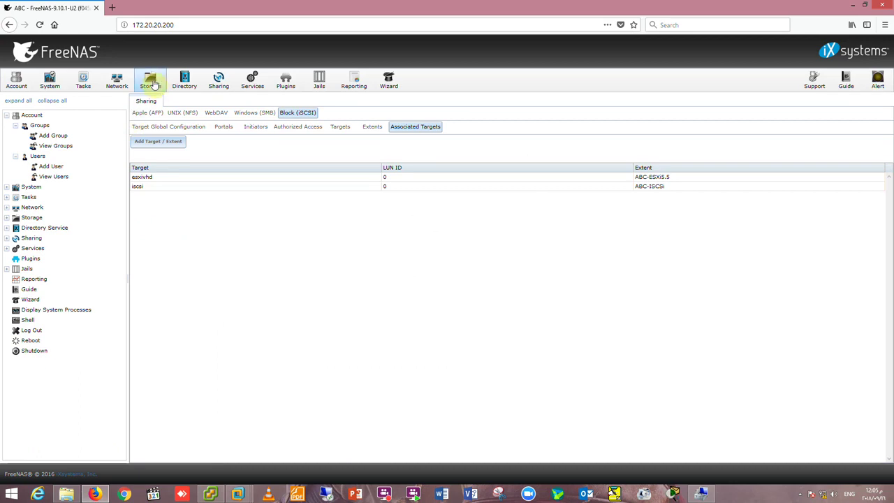
pyautogui.click(115, 82)
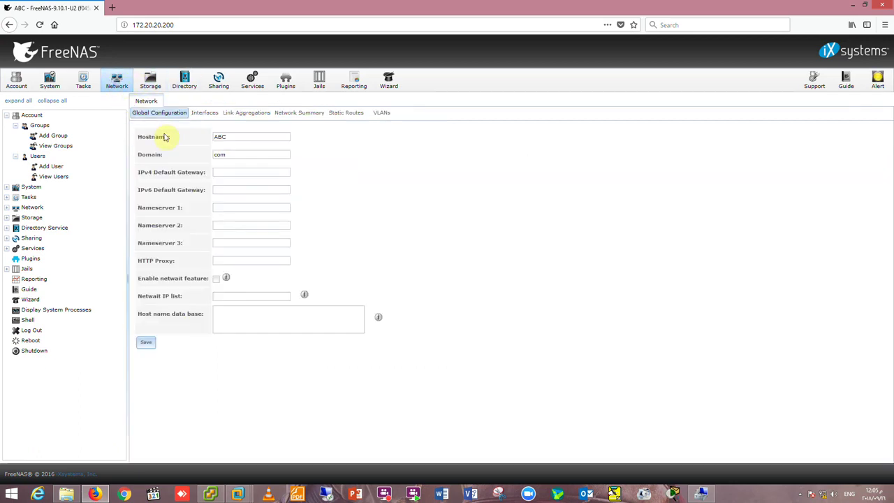
pyautogui.click(196, 114)
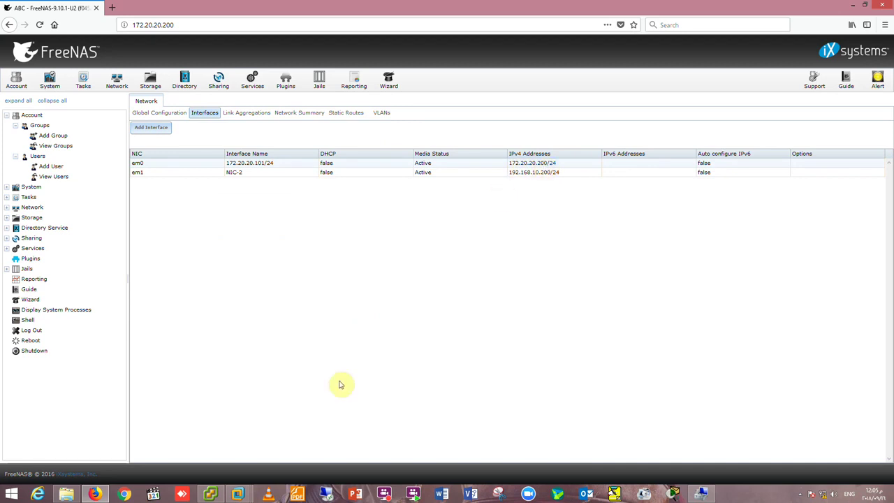
pyautogui.click(209, 494)
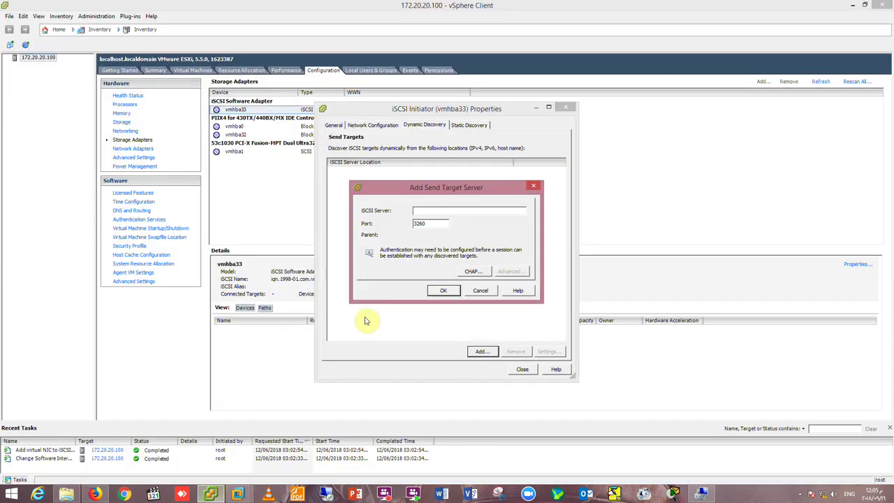
# Add send-target server 172.20.20.200, rescan the iSCSI adapter, and view the host's datastores.
pyautogui.write('172.')
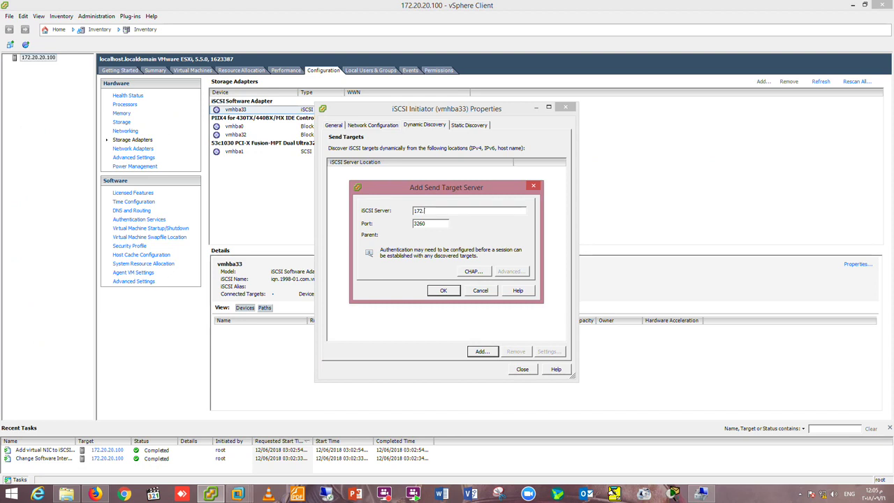
pyautogui.write('20.20.200')
pyautogui.click(443, 290)
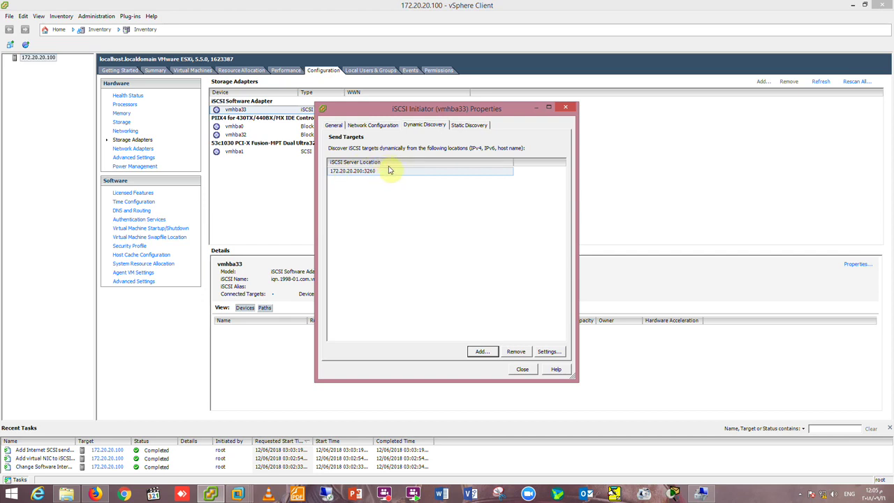
pyautogui.click(459, 127)
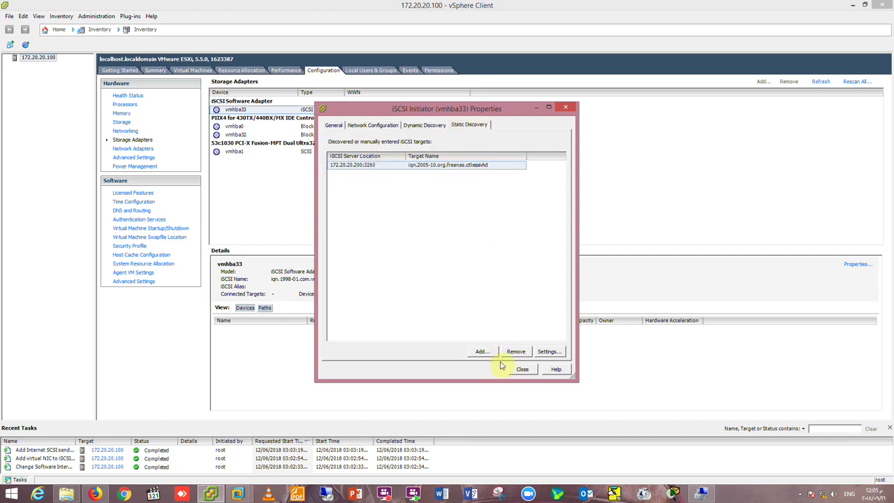
pyautogui.click(519, 373)
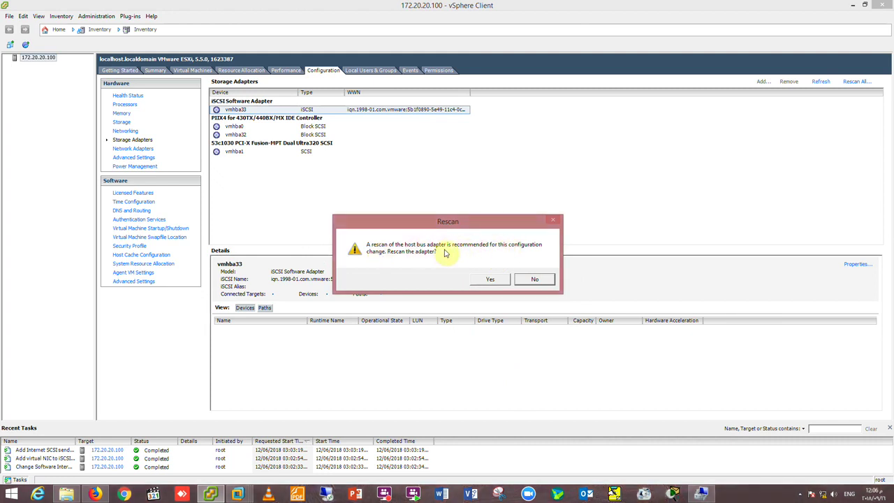
pyautogui.click(487, 280)
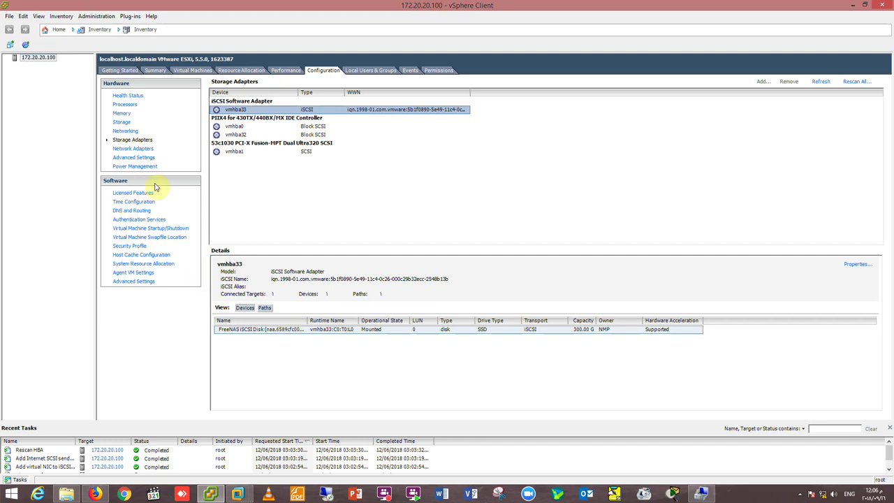
pyautogui.click(121, 122)
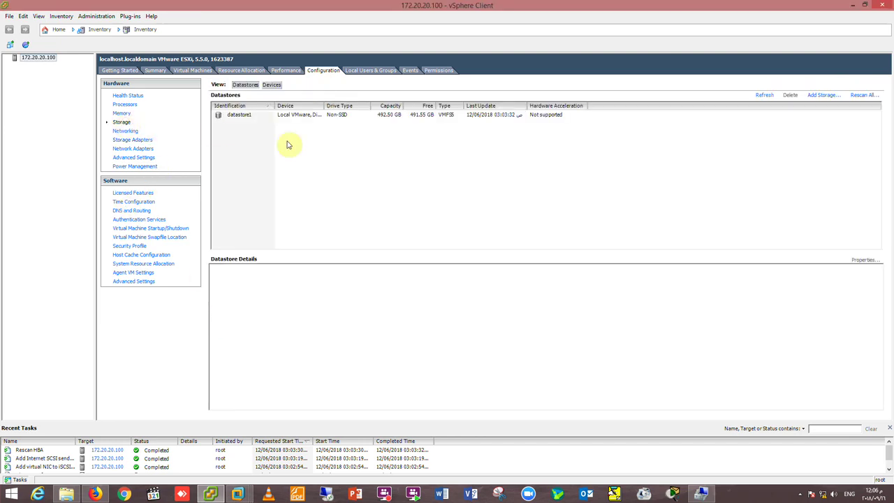
# Create VMFS-5 datastore ABC-FreeNasStorage on the 300 GB FreeNAS iSCSI disk using maximum space.
pyautogui.click(823, 95)
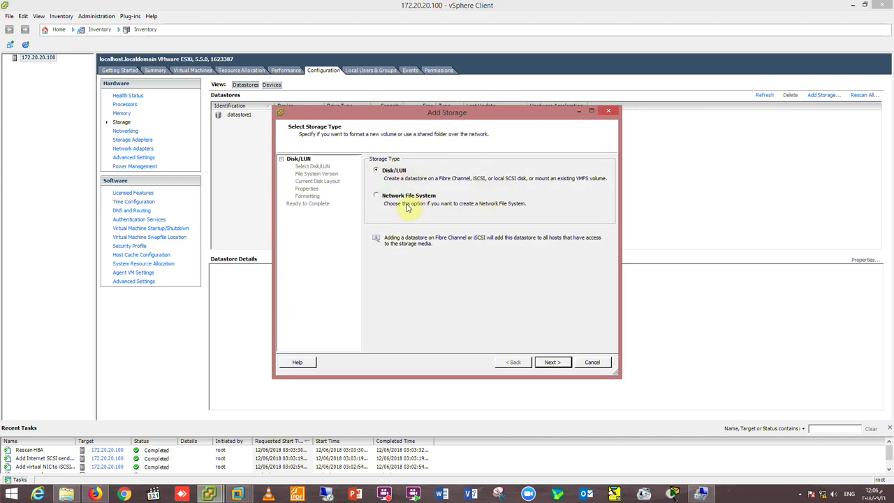
pyautogui.click(552, 362)
pyautogui.click(414, 187)
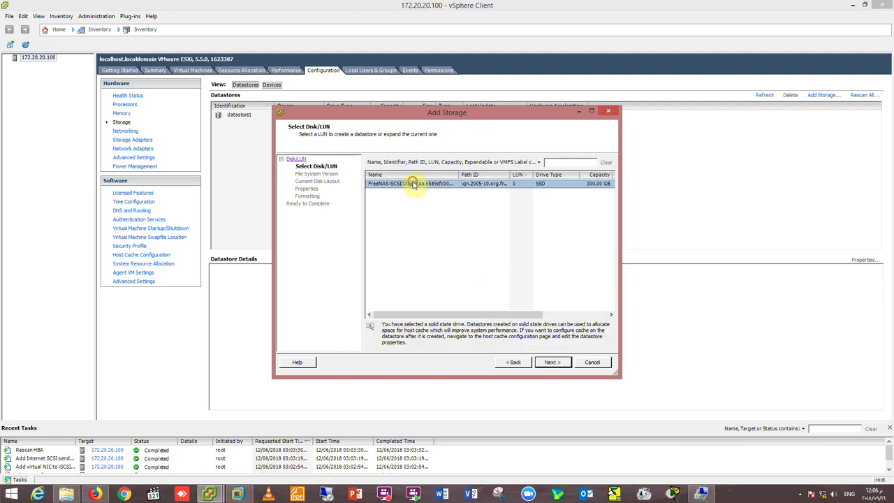
pyautogui.click(559, 362)
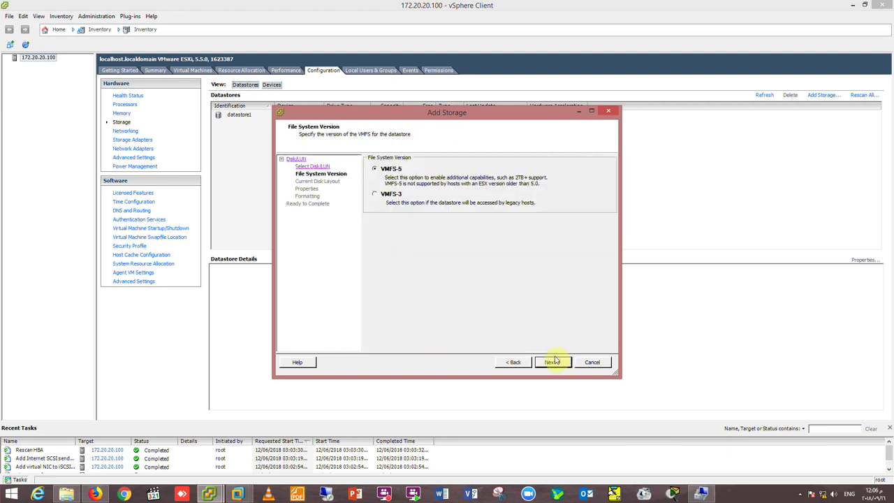
pyautogui.click(553, 363)
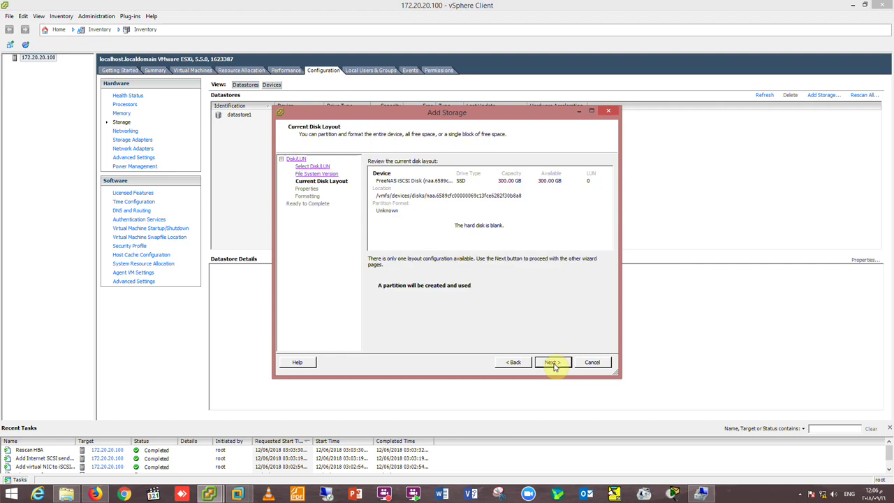
pyautogui.click(553, 363)
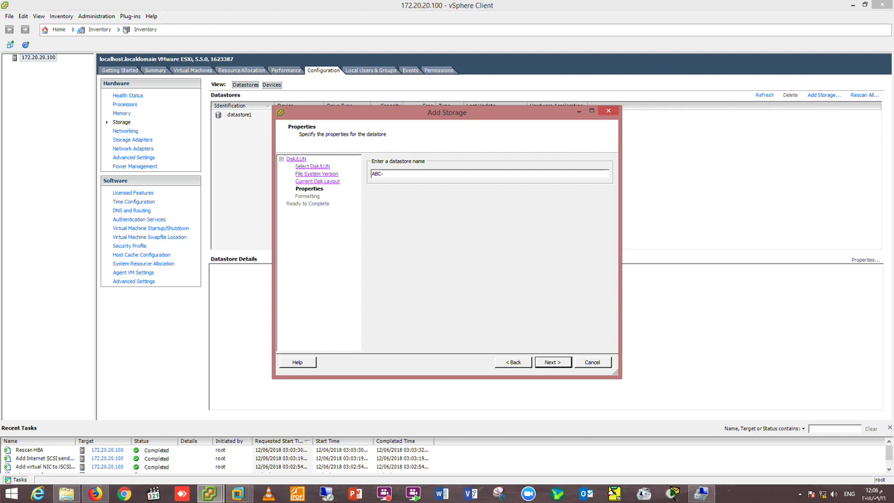
pyautogui.write('NasStorage')
pyautogui.click(551, 364)
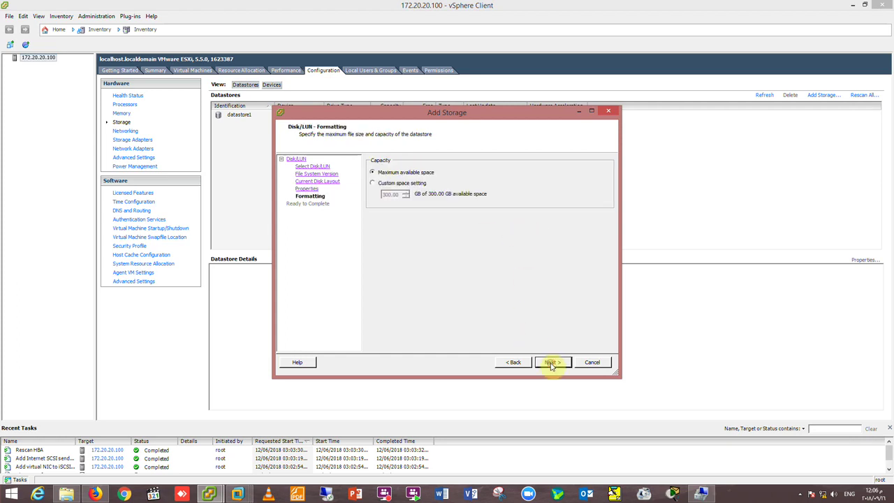
pyautogui.click(551, 363)
pyautogui.click(551, 363)
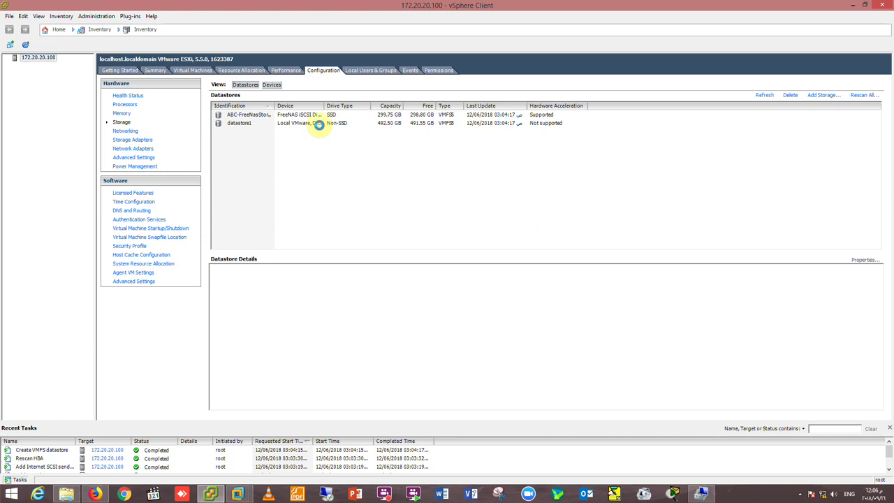
# Compare the new ABC-FreeNasStorage datastore with datastore1 on the host's Summary page.
pyautogui.click(319, 124)
pyautogui.click(145, 72)
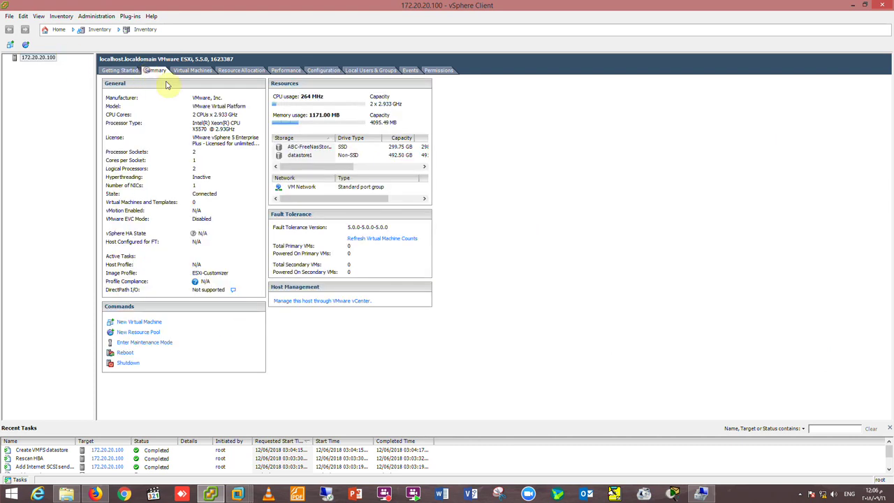
pyautogui.click(310, 157)
pyautogui.click(310, 146)
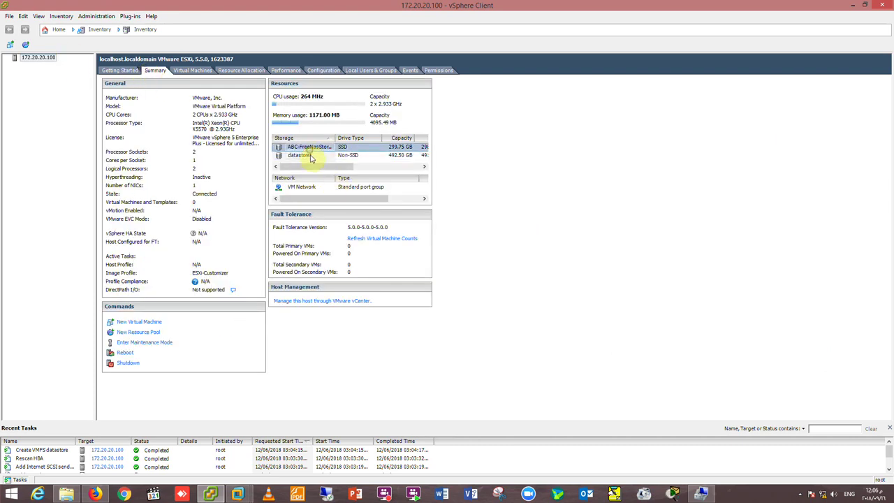
pyautogui.click(310, 155)
pyautogui.click(309, 147)
pyautogui.click(304, 157)
pyautogui.click(304, 148)
pyautogui.click(303, 156)
pyautogui.click(302, 148)
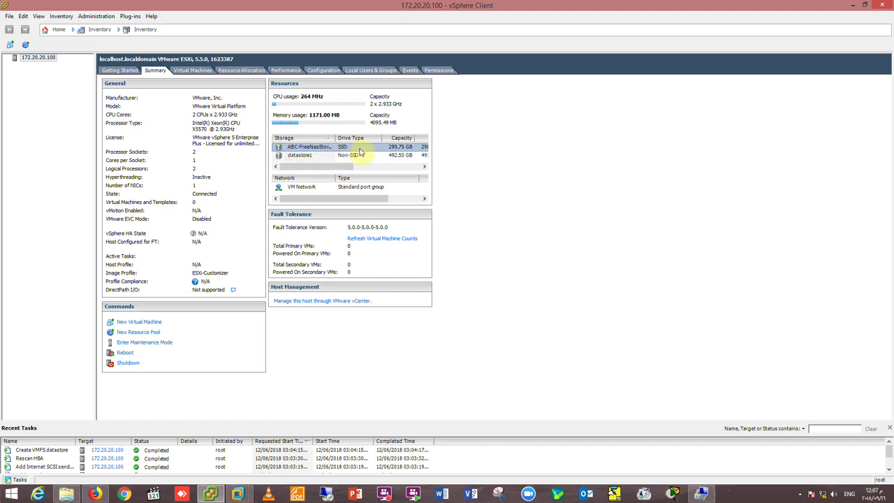
# Create VM DC on ABC-FreeNasStorage: Windows Server 2008 R2 64-bit, E1000 NIC, 60 GB thin disk.
pyautogui.rightClick(32, 60)
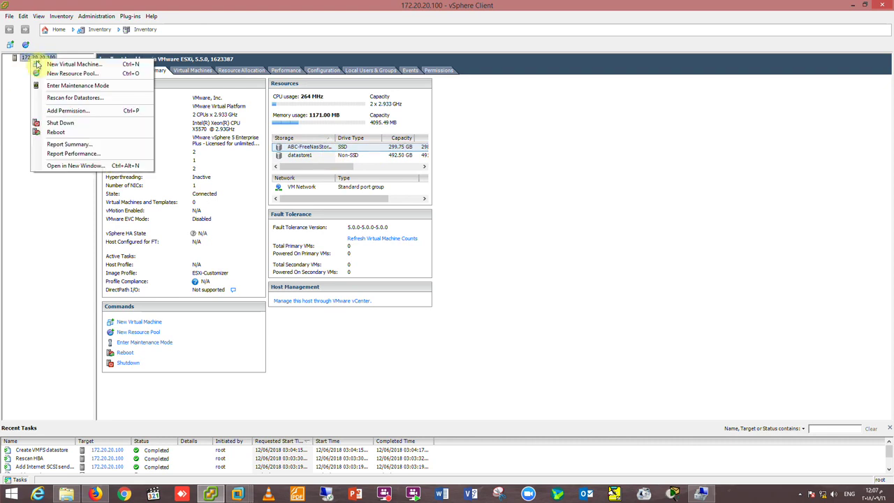
pyautogui.click(55, 64)
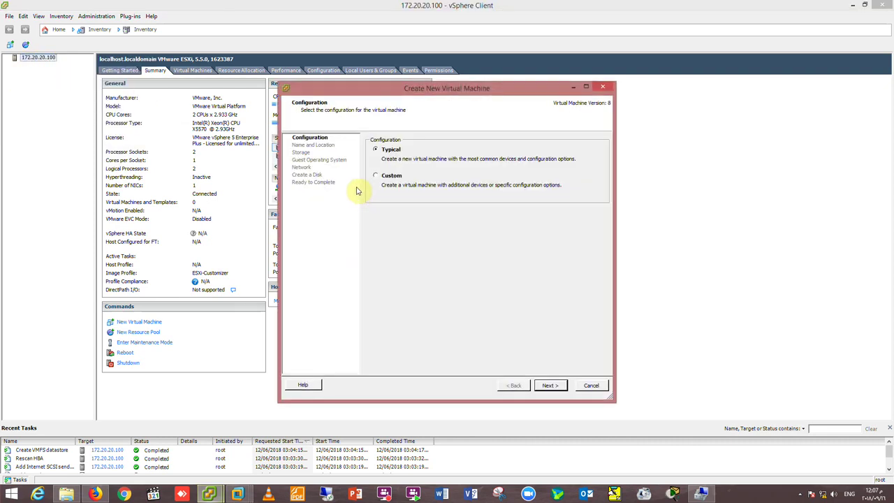
pyautogui.click(552, 387)
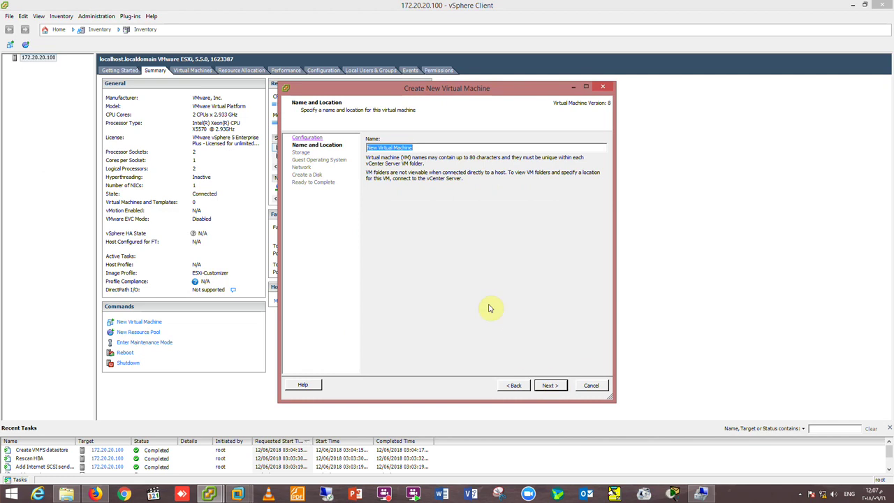
pyautogui.write('DC')
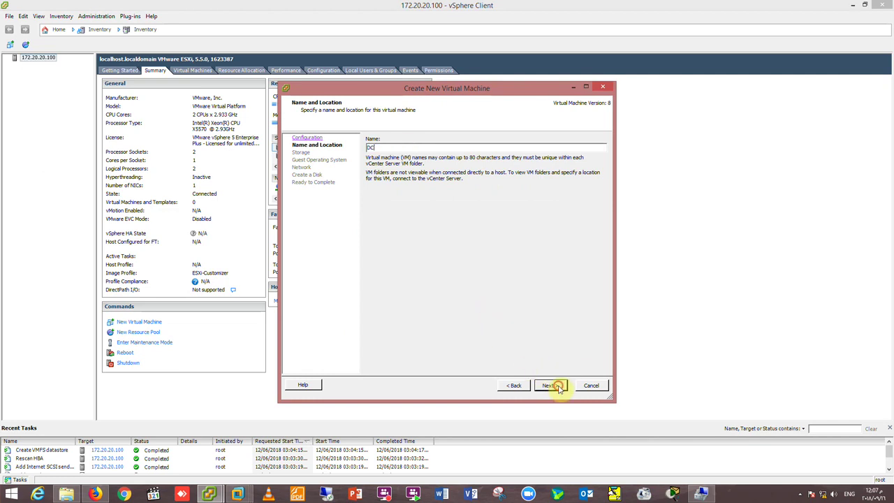
pyautogui.click(553, 386)
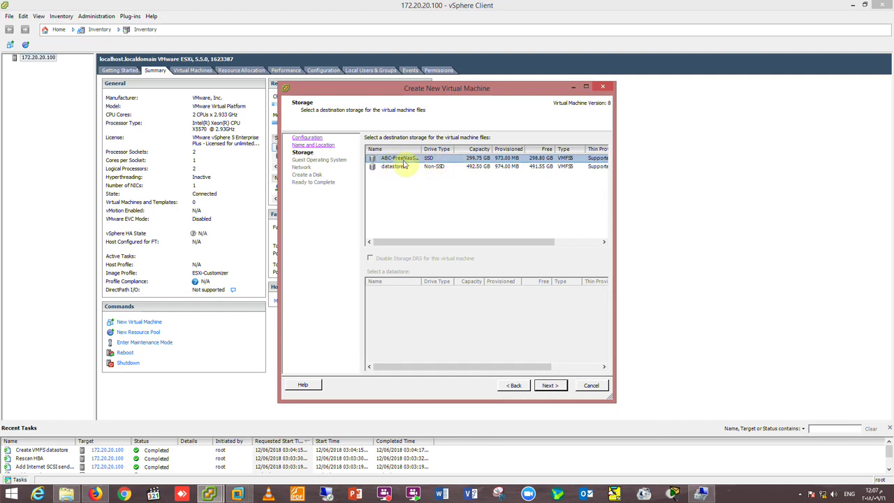
pyautogui.click(550, 384)
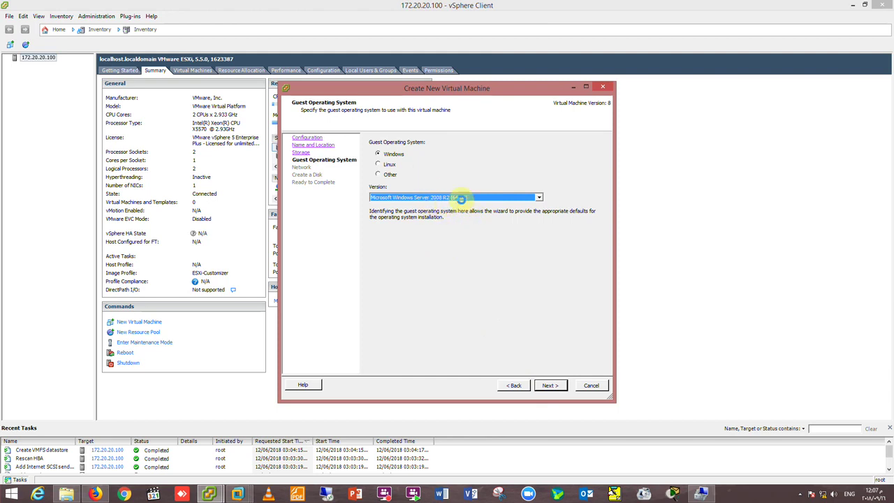
pyautogui.click(549, 386)
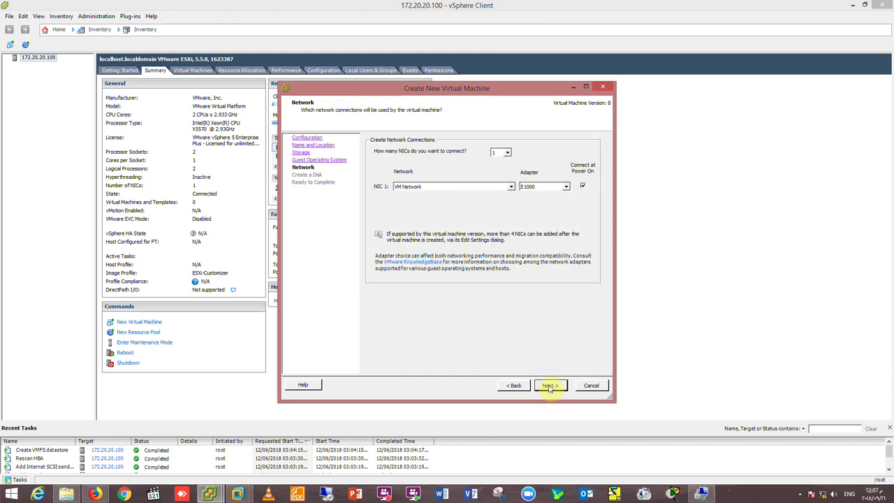
pyautogui.click(549, 387)
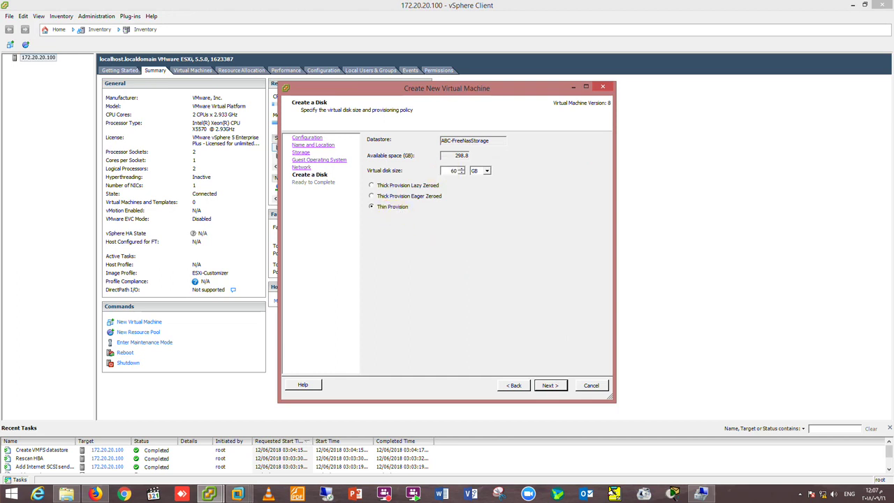
pyautogui.click(551, 386)
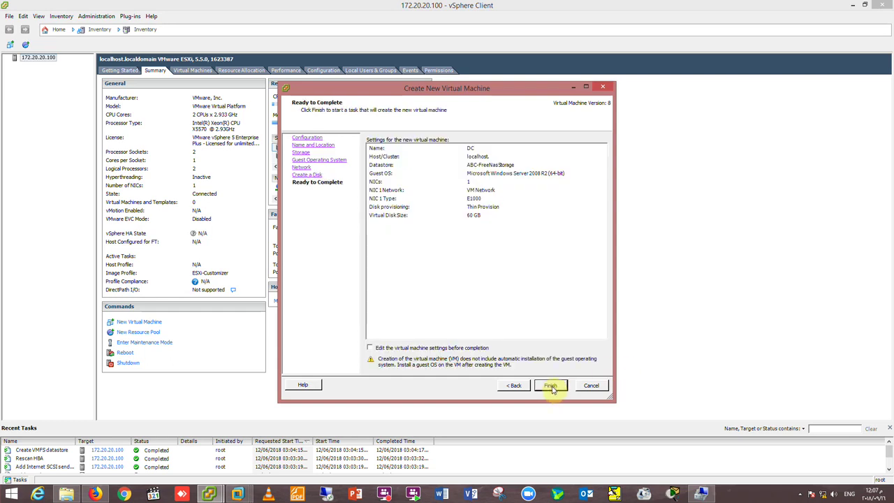
pyautogui.click(551, 385)
pyautogui.click(7, 57)
pyautogui.click(33, 65)
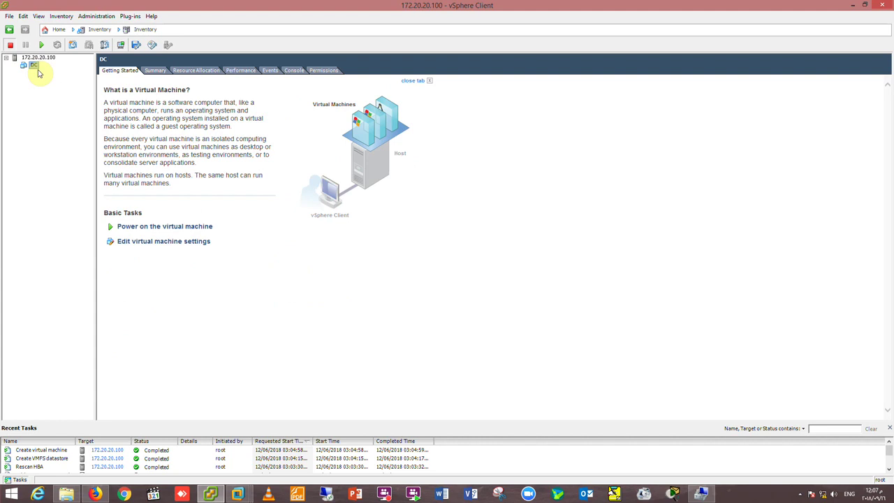
# Open DC's console window and power on the virtual machine.
pyautogui.click(121, 45)
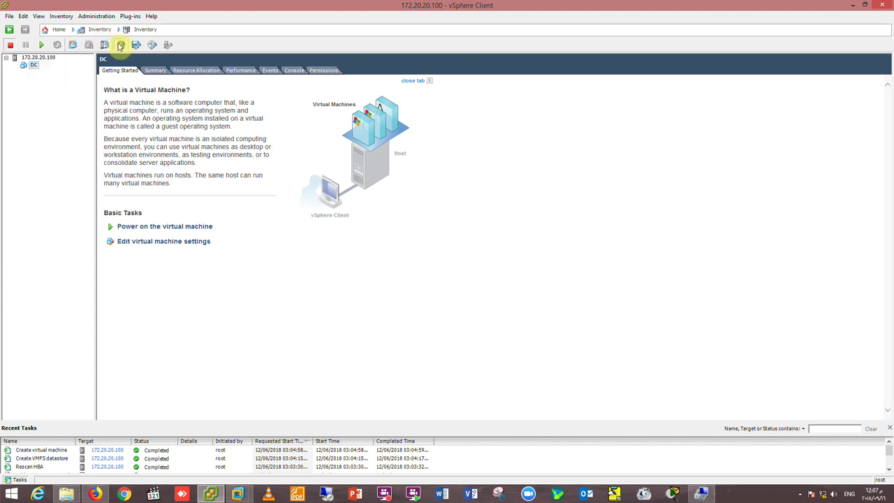
pyautogui.click(91, 81)
pyautogui.moveTo(132, 59); pyautogui.dragTo(276, 62)
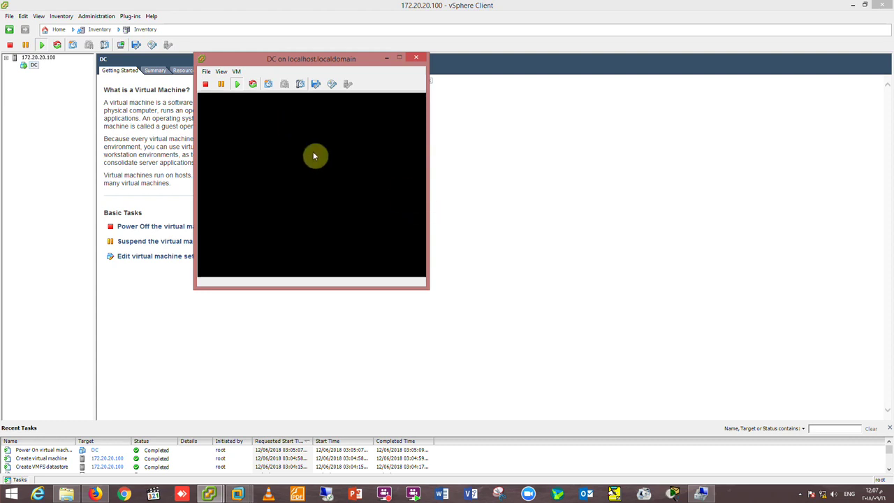
# Attach bie2k8r2312.iso from E:\Sources' Windows Server 2008 R2 folder to DC's CD/DVD drive.
pyautogui.click(332, 86)
pyautogui.moveTo(353, 97)
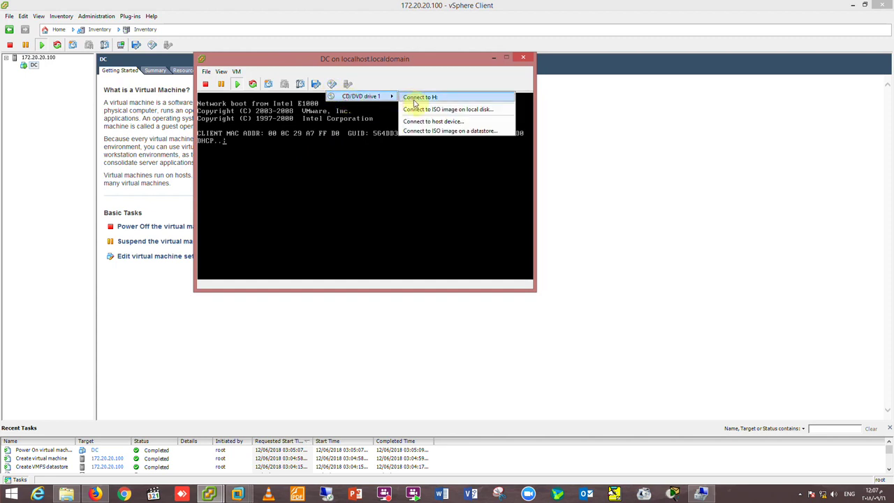
pyautogui.click(421, 109)
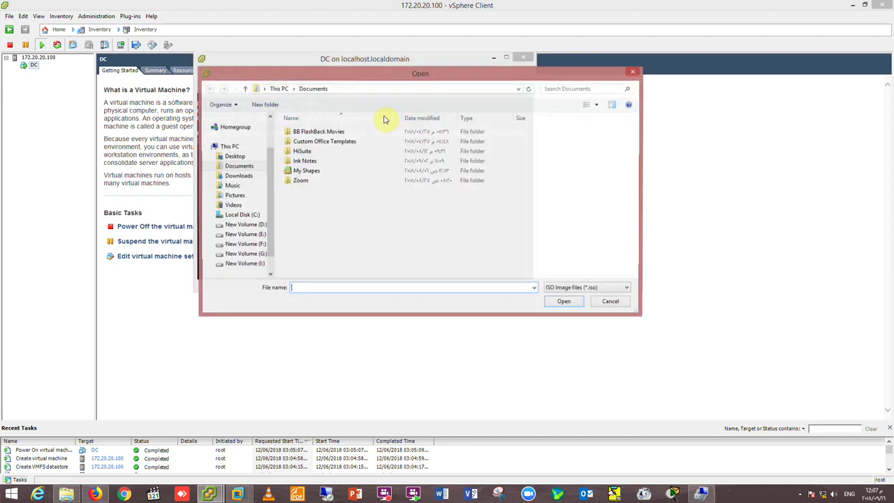
pyautogui.click(245, 234)
pyautogui.doubleClick(301, 219)
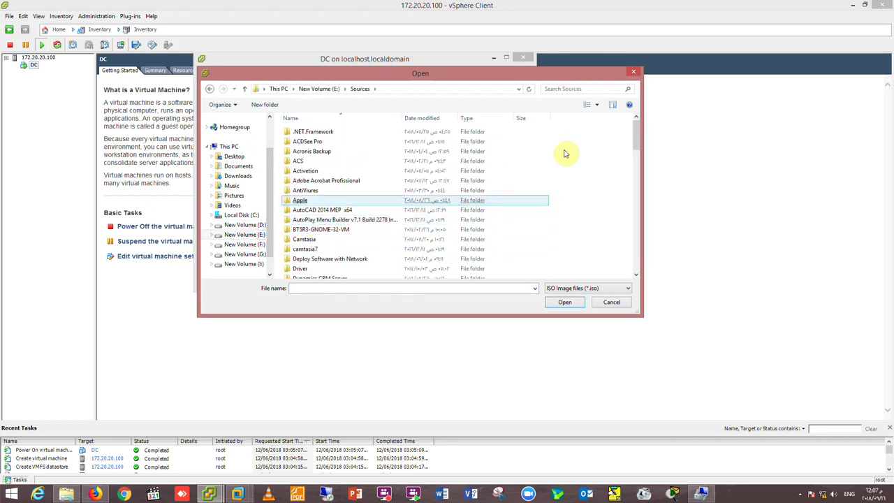
pyautogui.moveTo(637, 145); pyautogui.dragTo(633, 256)
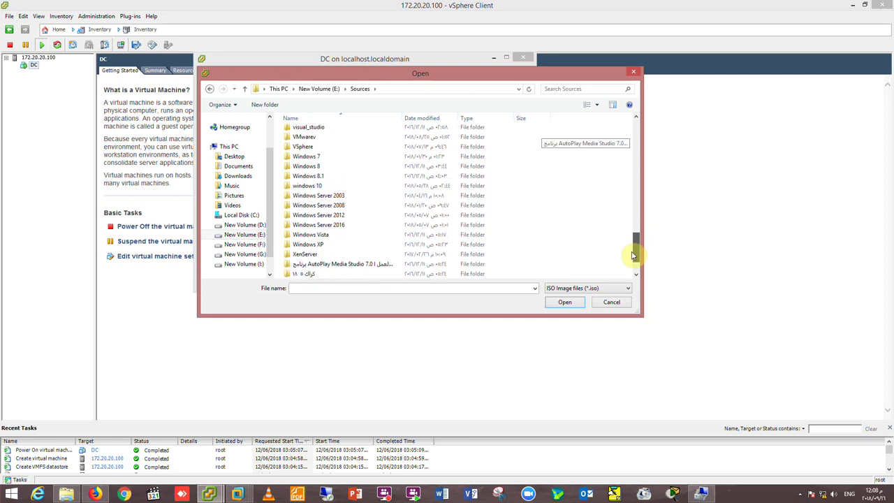
pyautogui.doubleClick(371, 204)
pyautogui.doubleClick(336, 133)
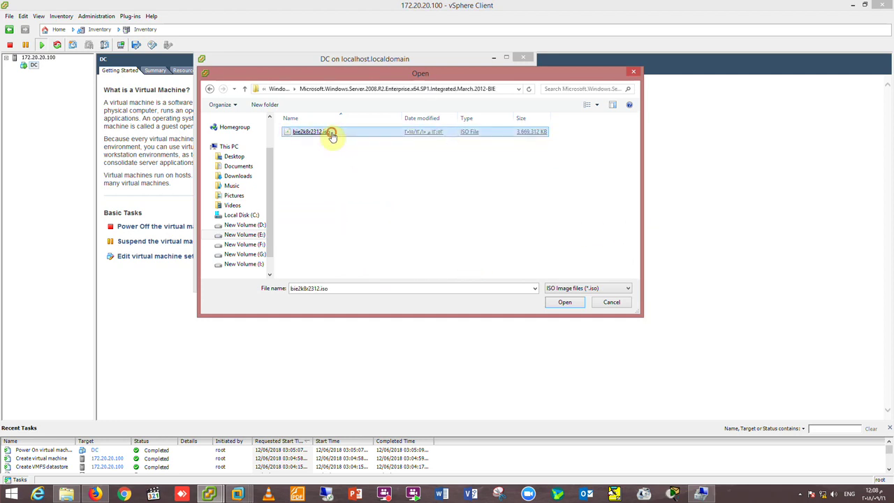
pyautogui.doubleClick(331, 134)
pyautogui.click(321, 170)
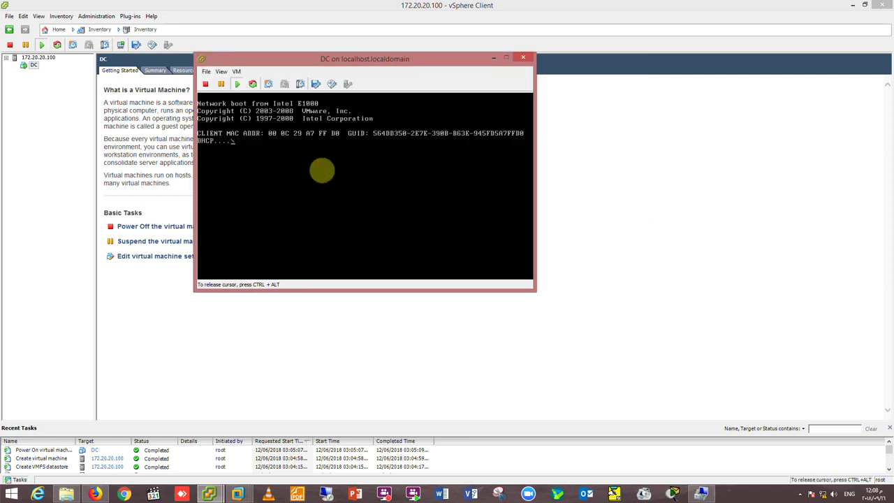
# Boot the DC VM from the Windows Server 2008 R2 disc and enlarge its console window.
pyautogui.press('Escape')
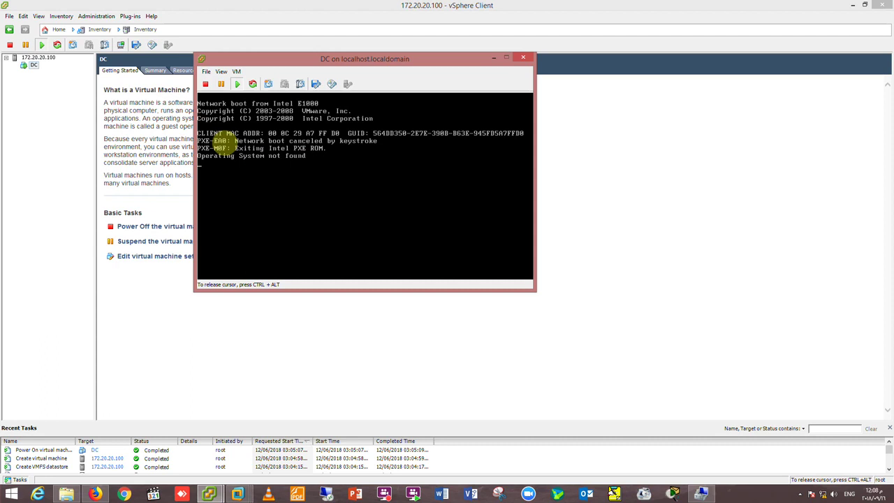
pyautogui.press('Return')
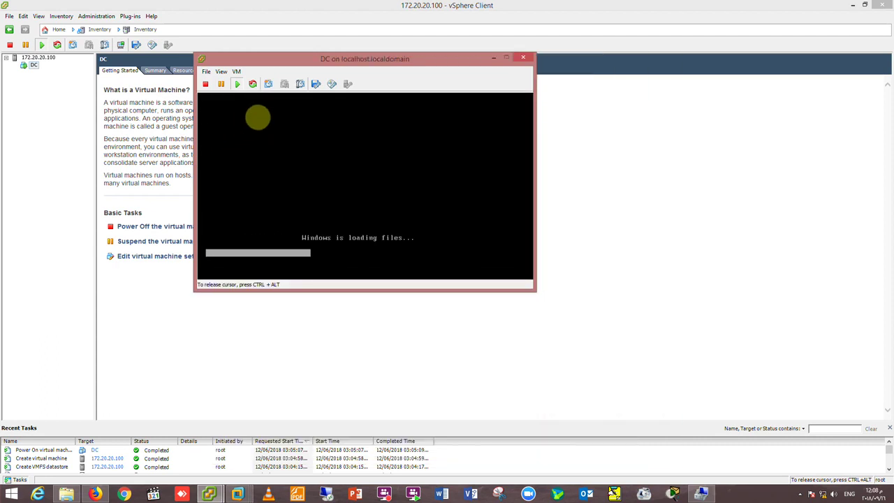
pyautogui.hotkey('ctrl', 'alt')
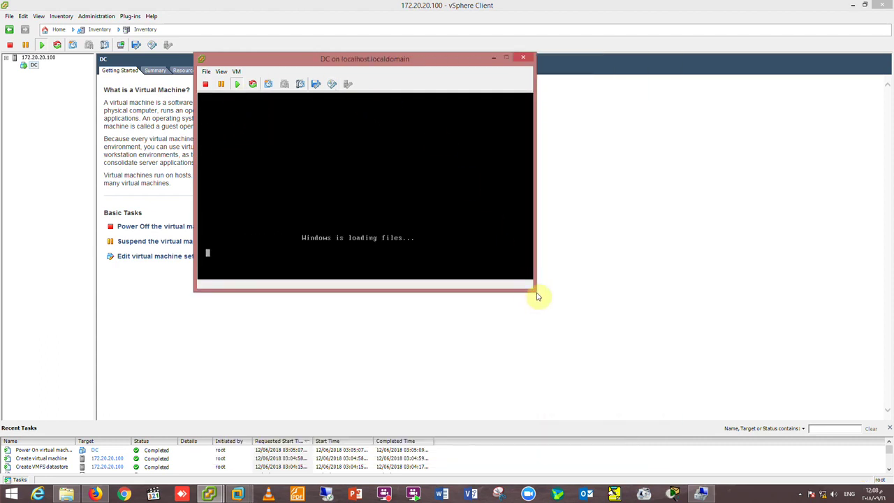
pyautogui.moveTo(529, 287); pyautogui.dragTo(667, 397)
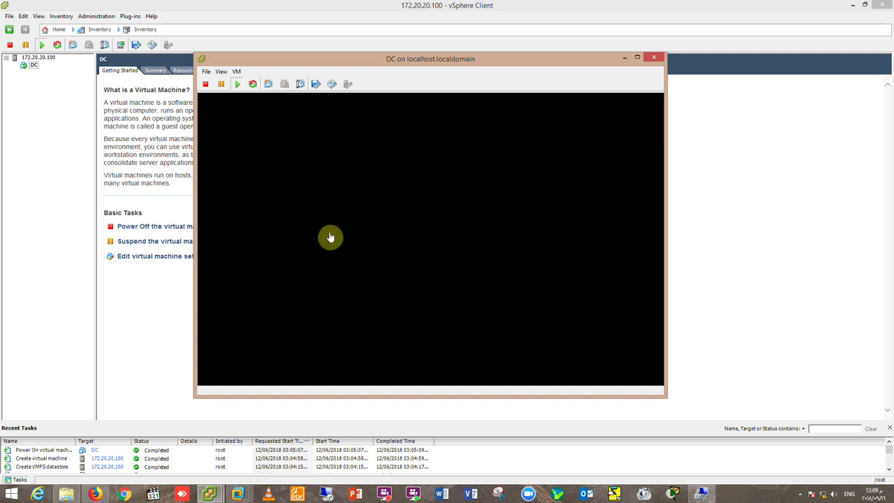
# Accept the license and start a Custom Windows Server 2008 R2 install onto Disk 0.
pyautogui.click(444, 240)
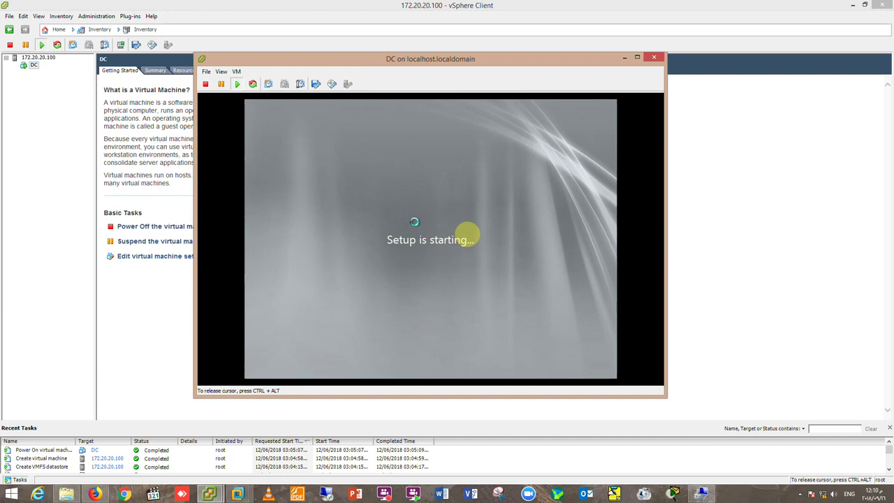
pyautogui.press('space')
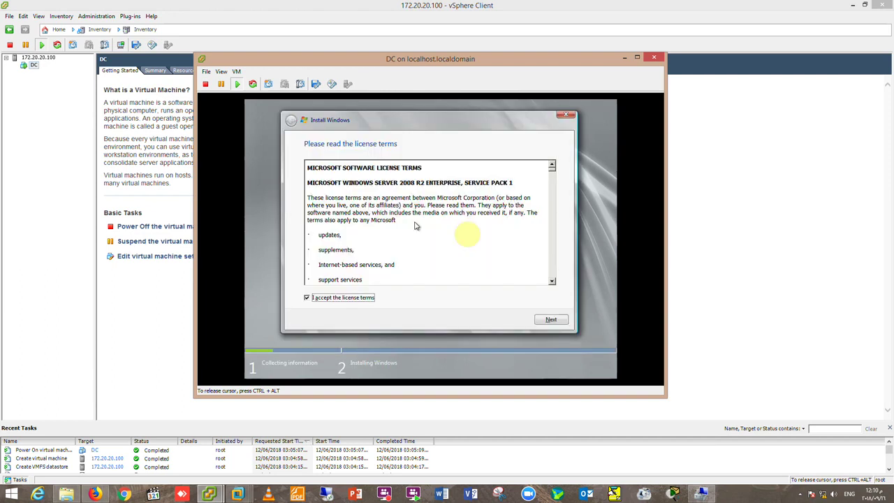
pyautogui.press('Return')
pyautogui.click(415, 225)
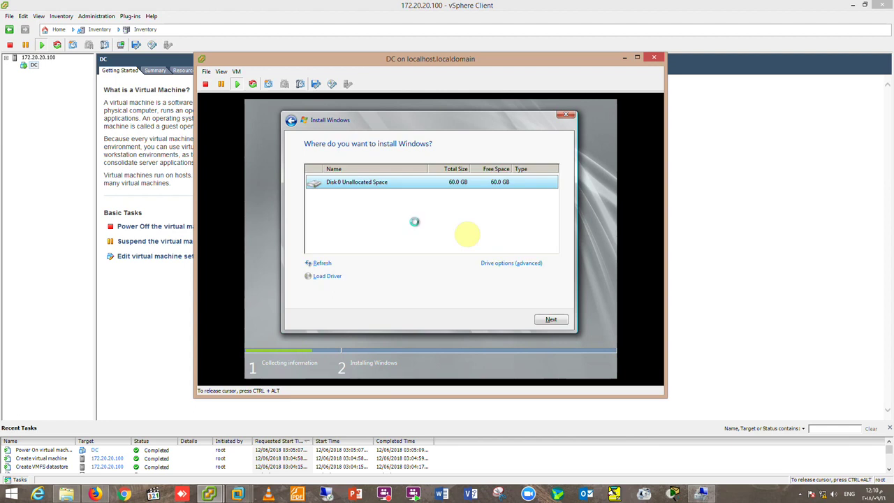
pyautogui.press('Return')
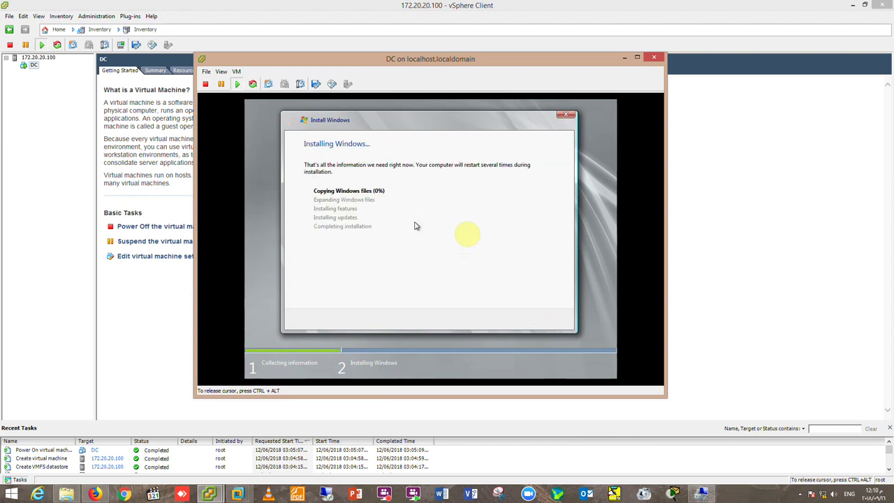
# Switch from the DC console to the FreeNAS-11.2 virtual machine window.
pyautogui.hotkey('ctrl', 'alt')
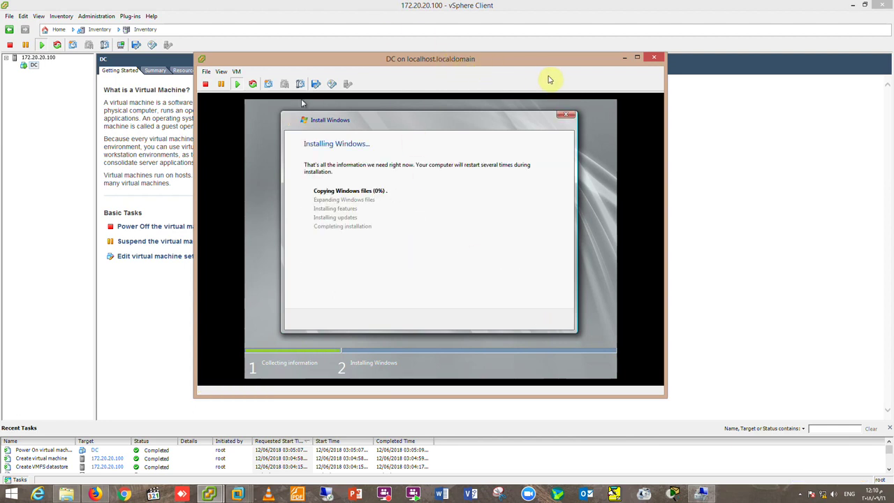
pyautogui.moveTo(238, 493)
pyautogui.click(451, 440)
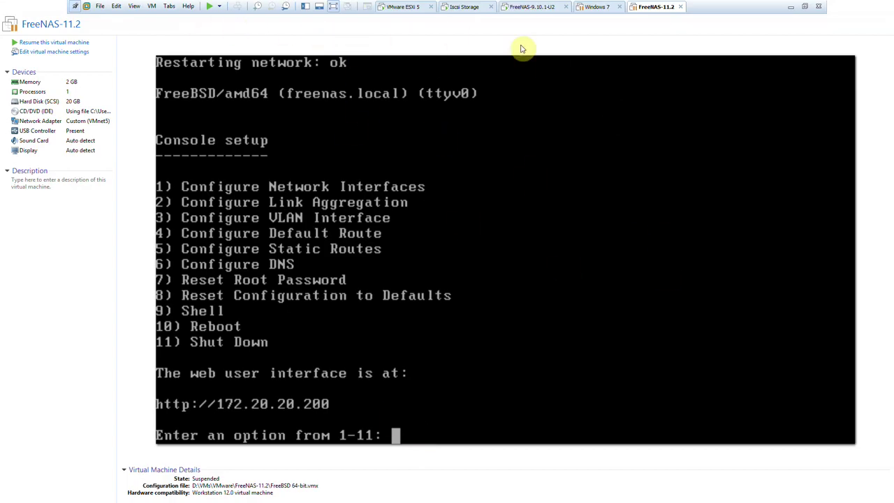
# Resume the FreeNAS-11.2 VM and configure interface em0, declining DHCP and choosing IPv4 setup.
pyautogui.click(208, 7)
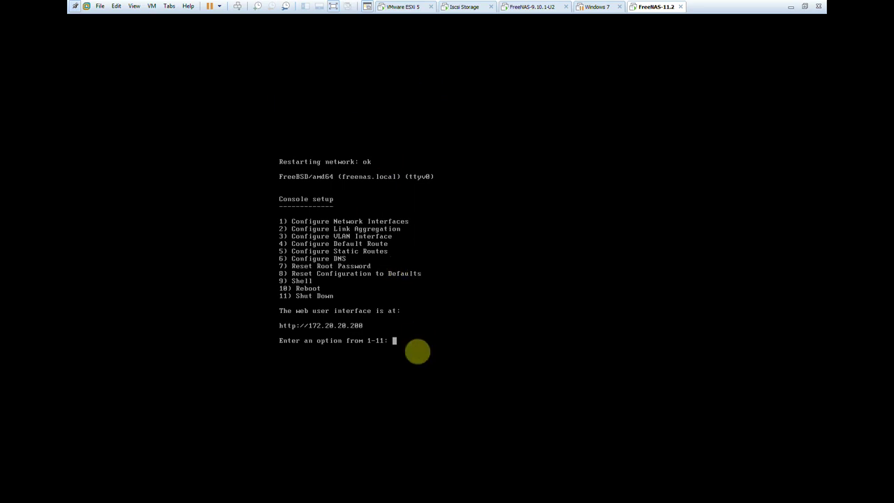
pyautogui.write('1')
pyautogui.press('Return')
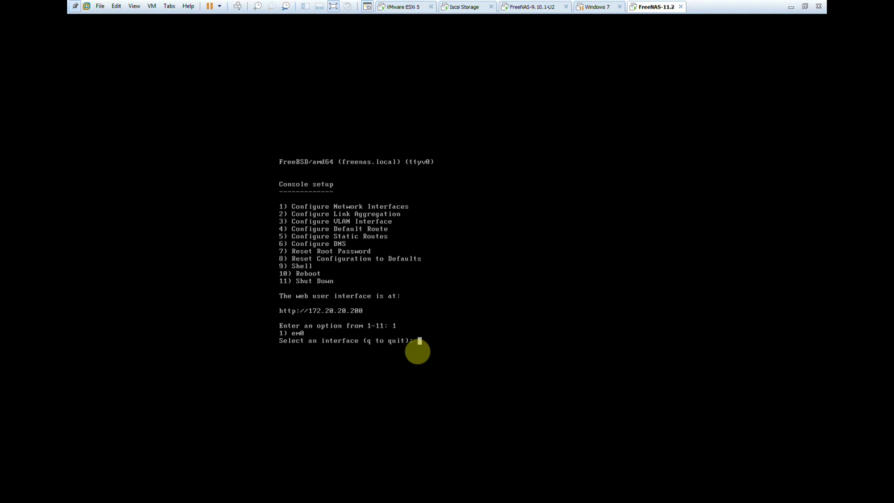
pyautogui.write('1')
pyautogui.press('Return')
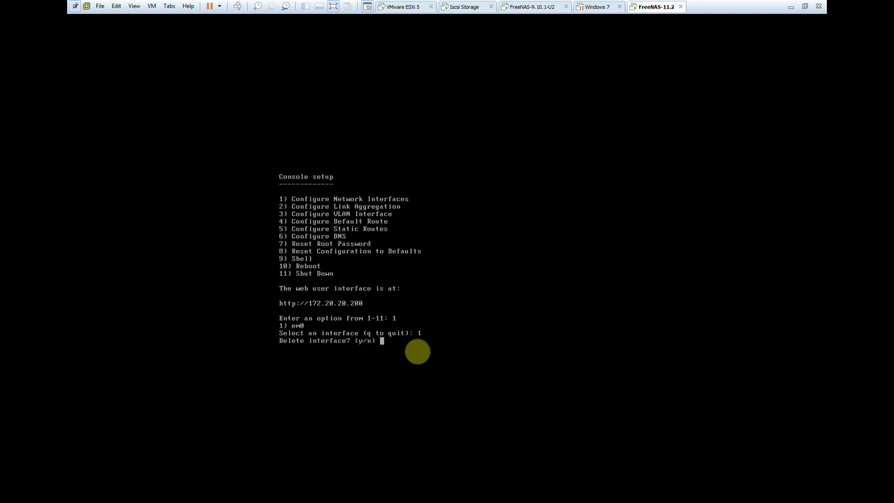
pyautogui.write('n')
pyautogui.press('Return')
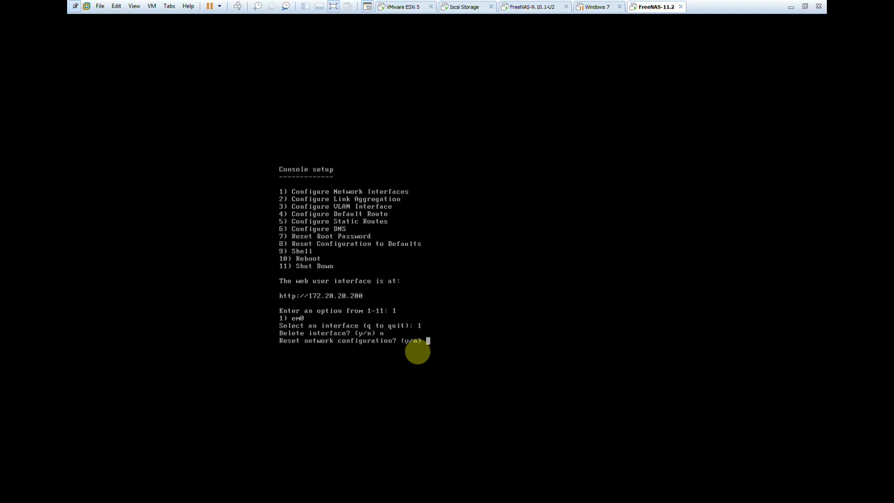
pyautogui.write('n')
pyautogui.press('Return')
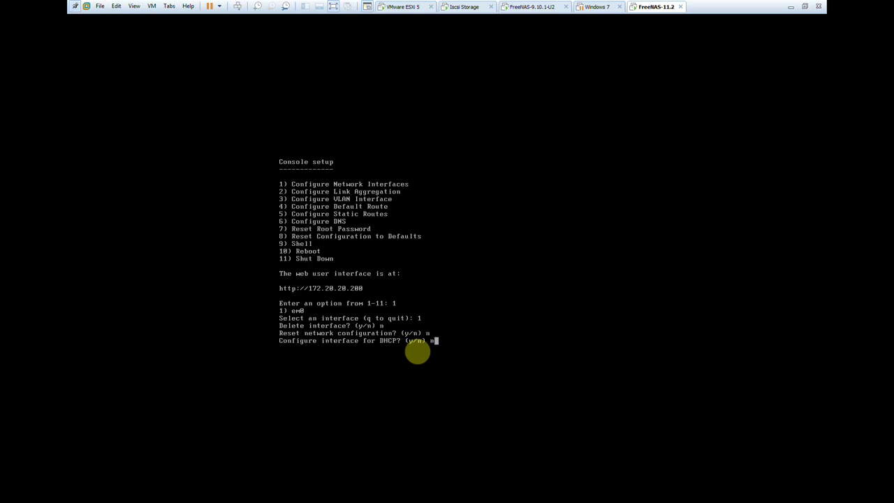
pyautogui.write('n')
pyautogui.press('Return')
pyautogui.write('y')
pyautogui.press('Return')
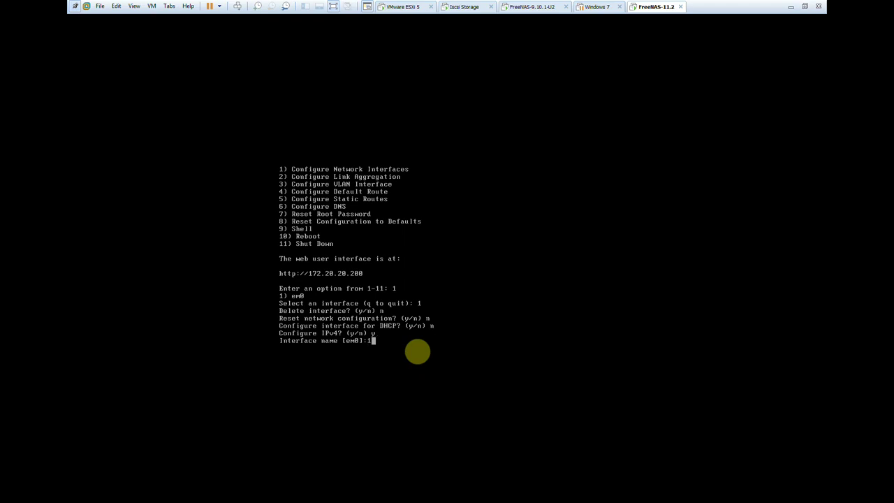
# Give em0 the static address 172.20.20.250/24, skip IPv6, and minimize the console.
pyautogui.write('1')
pyautogui.press('Return')
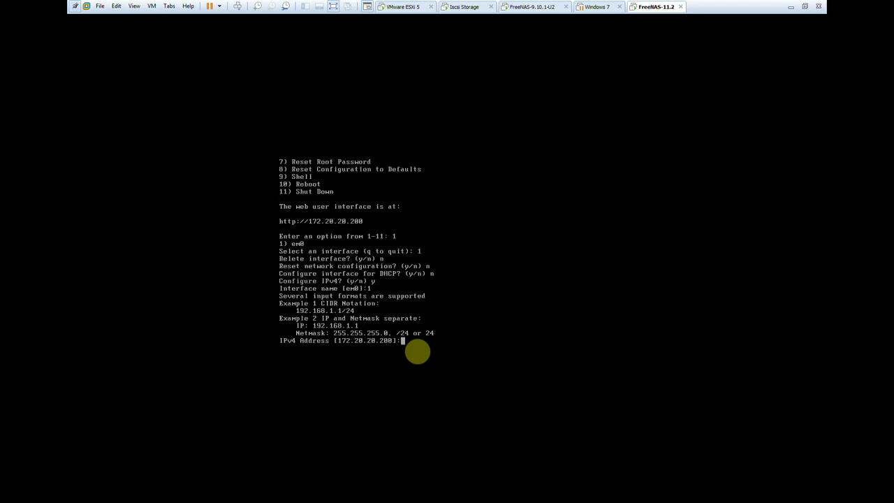
pyautogui.write('19')
pyautogui.press('BackSpace')
pyautogui.write('72.20.20.250/24')
pyautogui.press('Return')
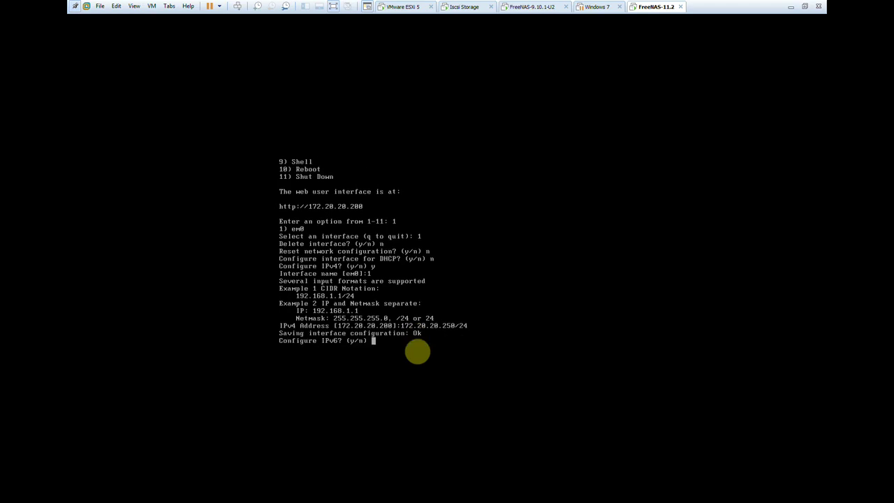
pyautogui.write('n')
pyautogui.press('Return')
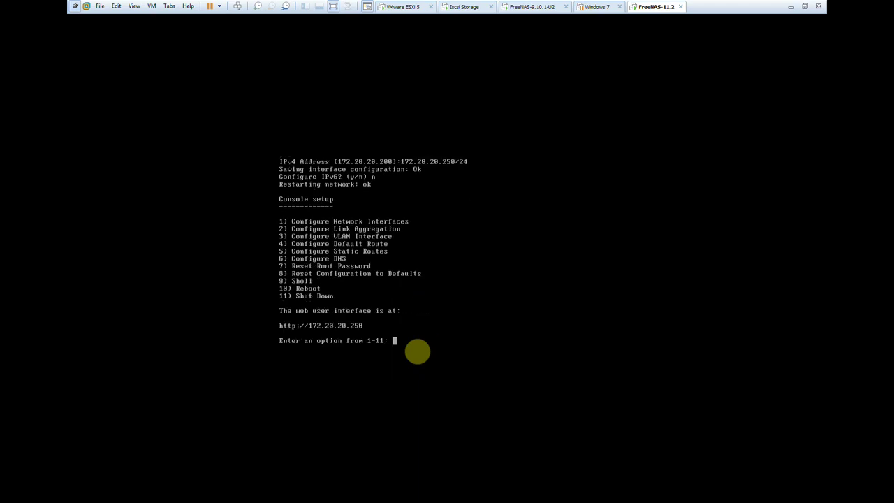
pyautogui.click(791, 6)
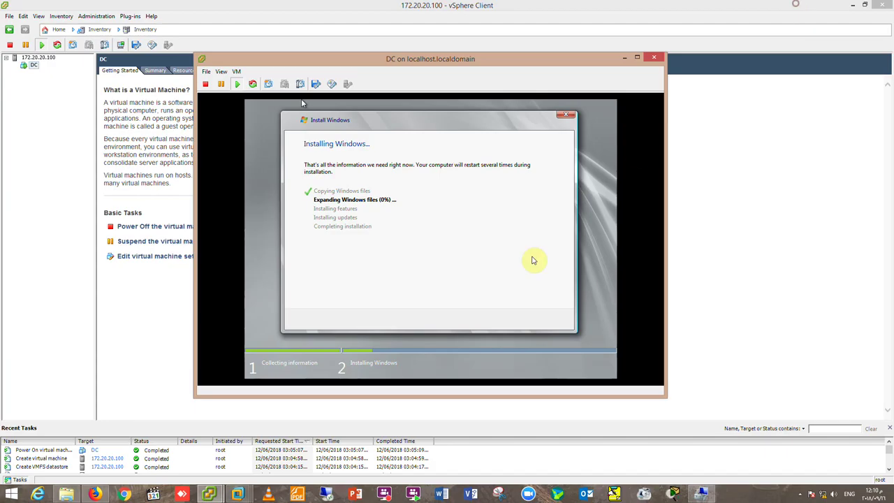
# Load the FreeNAS web interface at 172.20.20.250 in a new Firefox tab.
pyautogui.click(87, 493)
pyautogui.click(114, 9)
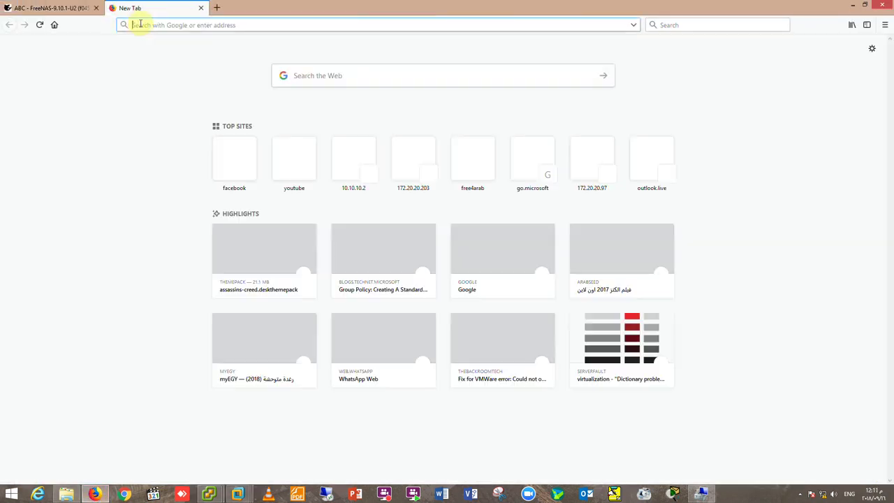
pyautogui.write('172.20.20')
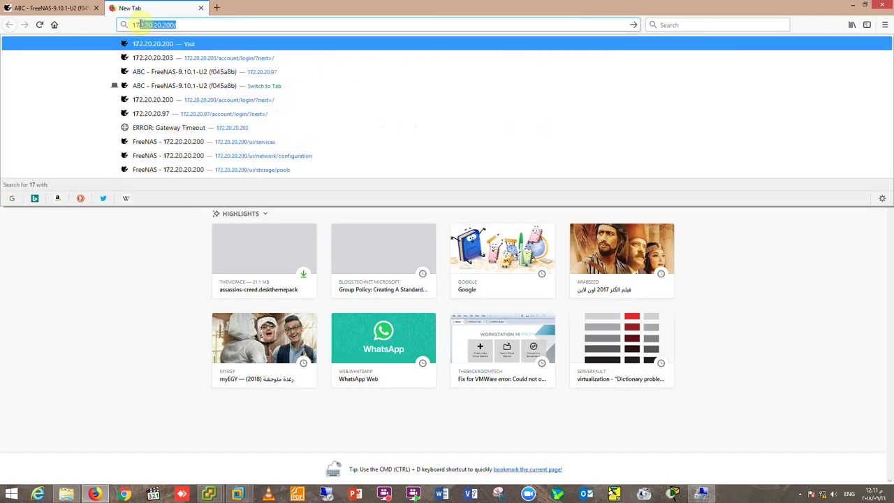
pyautogui.write('.250')
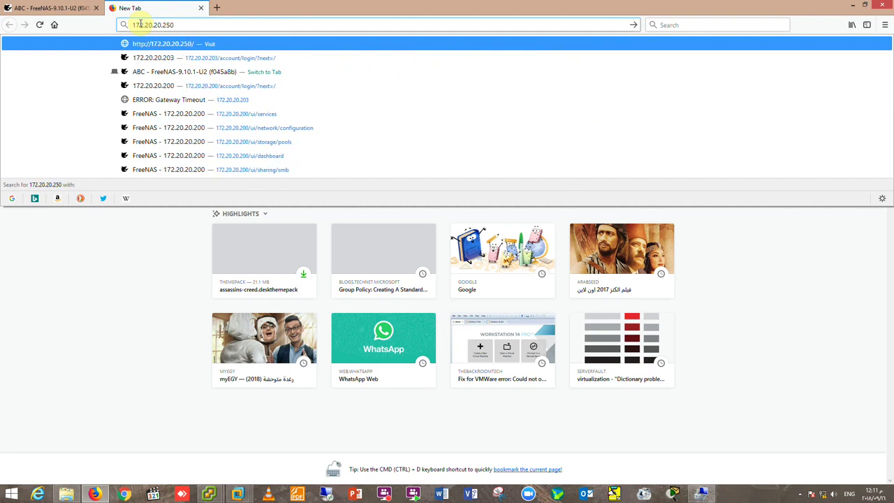
pyautogui.press('Return')
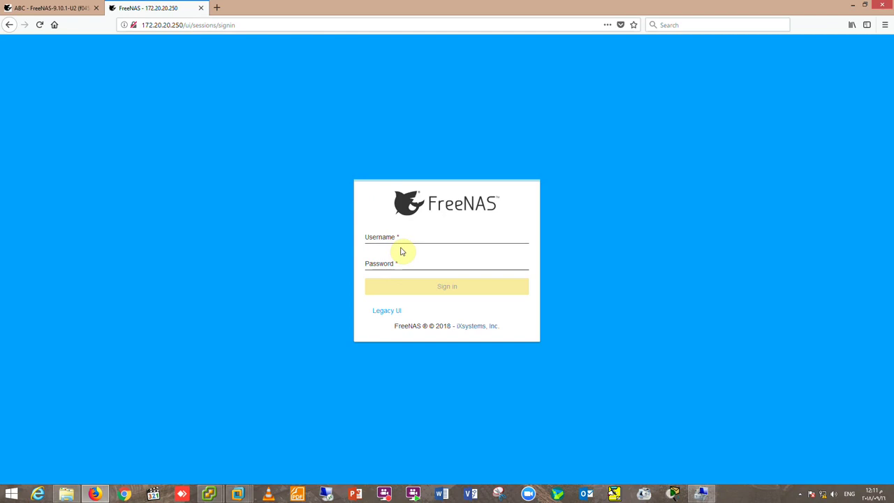
# Sign in as root with the account password and let Firefox save the login.
pyautogui.click(418, 241)
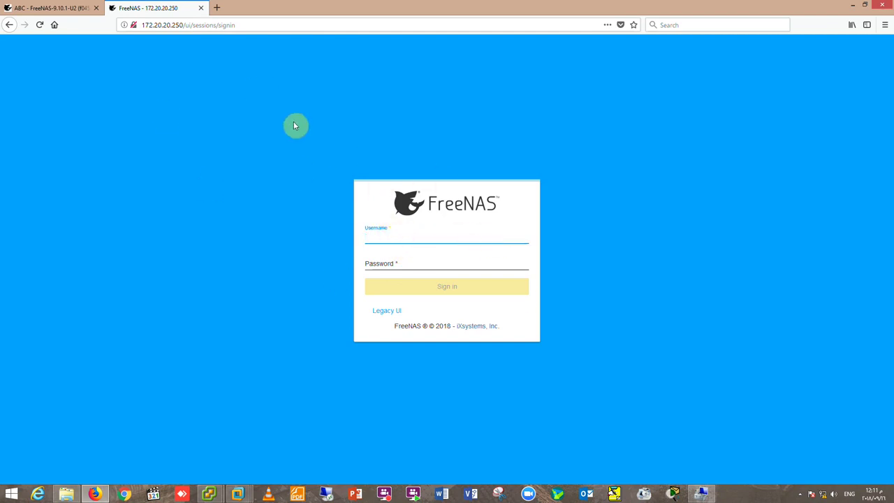
pyautogui.write('root')
pyautogui.press('Tab')
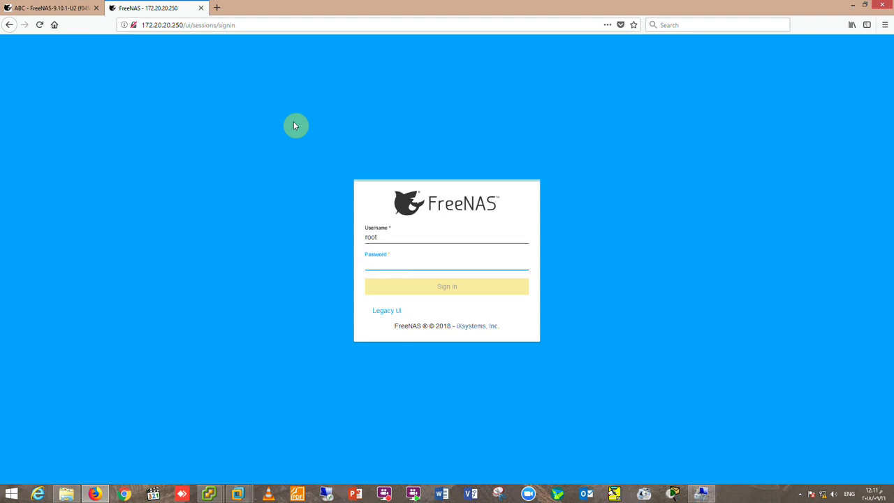
pyautogui.write('••')
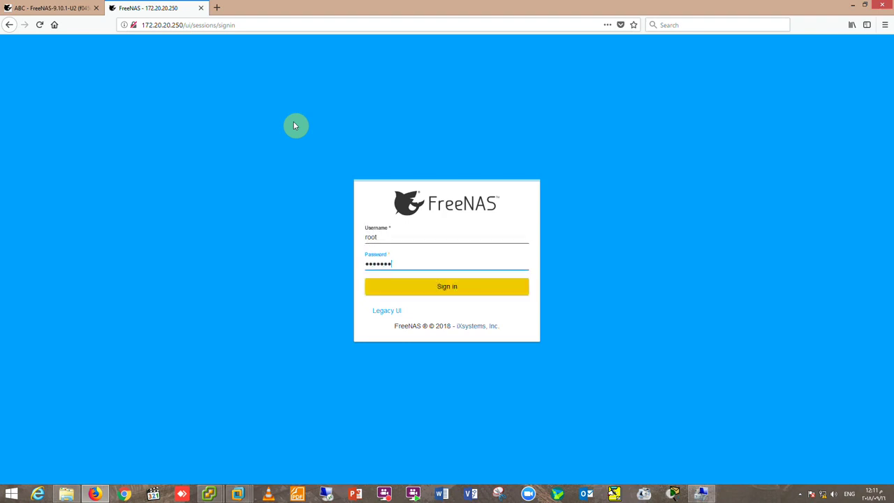
pyautogui.press('Return')
pyautogui.click(178, 114)
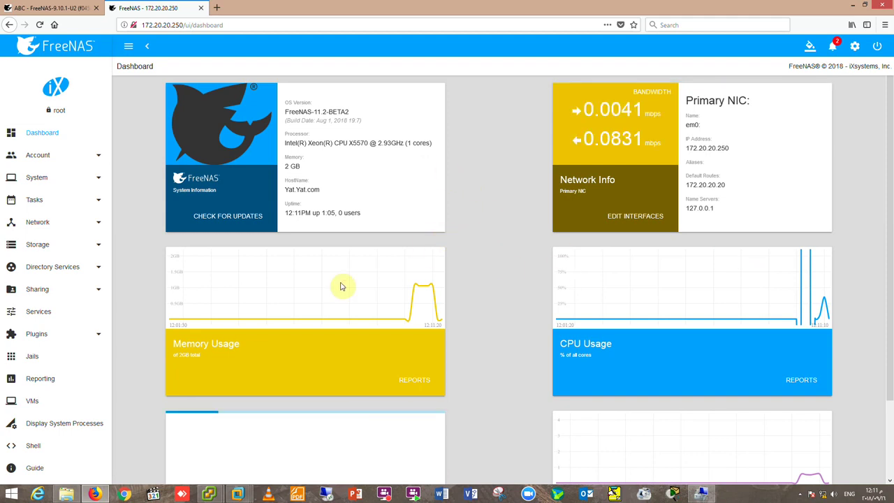
# Review the dashboard's Network Info showing em0 at 172.20.20.250, then bring up VMware window previews.
pyautogui.moveTo(180, 255)
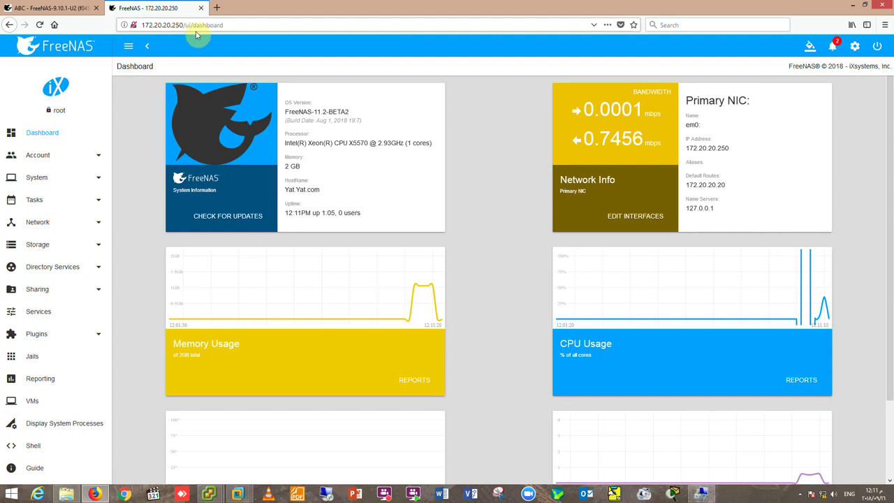
pyautogui.click(237, 494)
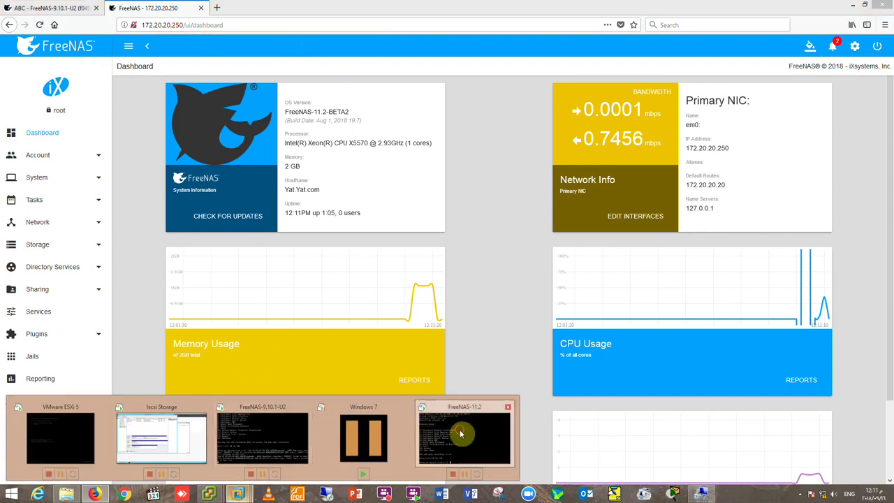
# Add a new 1000 GB single-file virtual hard disk to the FreeNAS-11.2 VM, then minimize Workstation.
pyautogui.click(459, 435)
pyautogui.rightClick(632, 7)
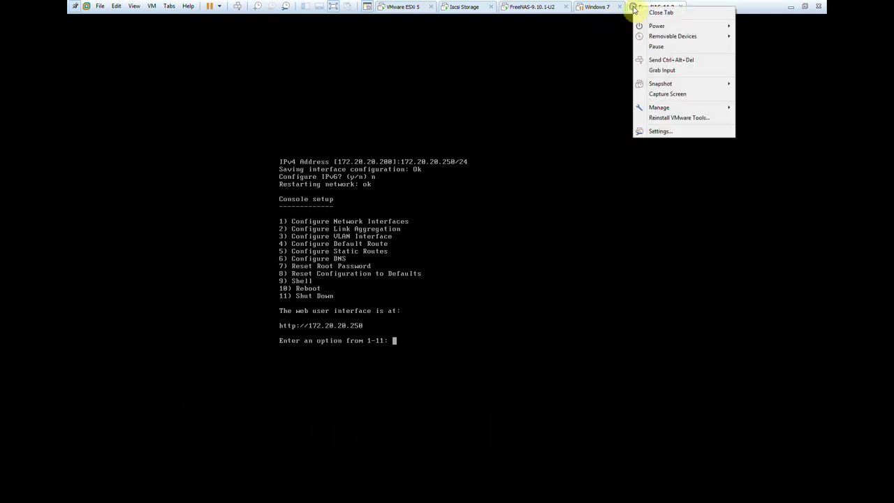
pyautogui.click(674, 131)
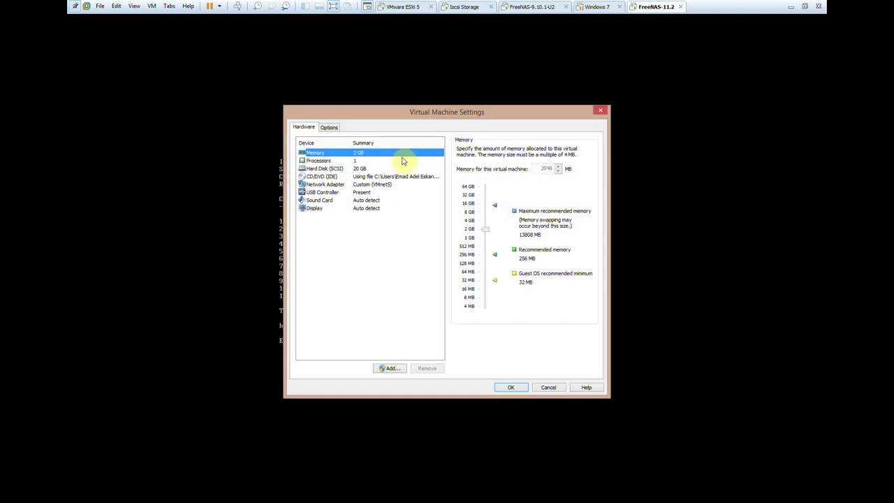
pyautogui.click(393, 369)
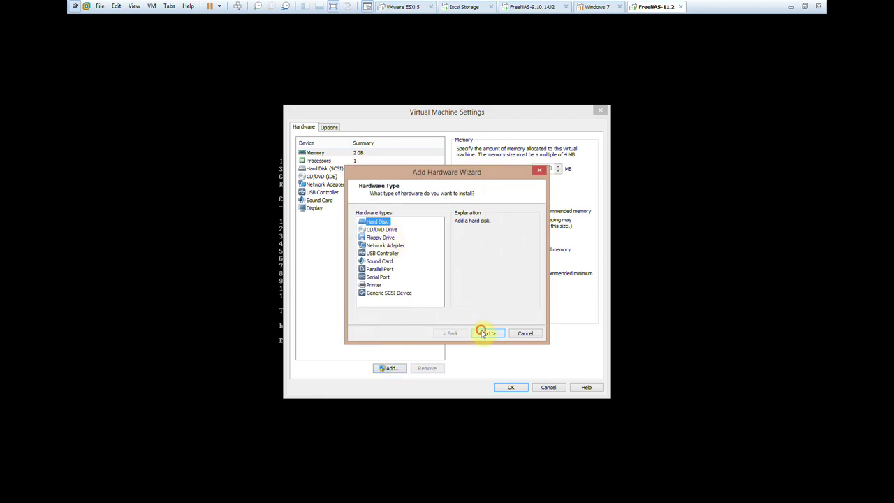
pyautogui.click(485, 333)
pyautogui.click(481, 333)
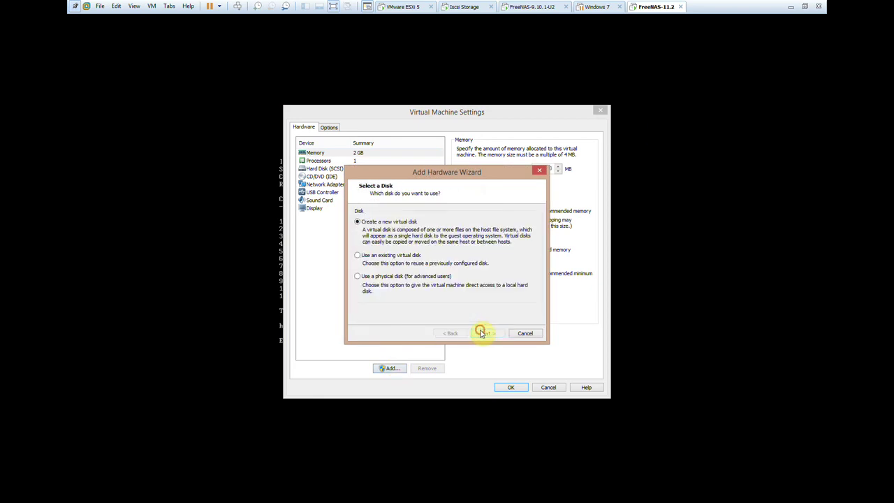
pyautogui.click(481, 332)
pyautogui.click(402, 288)
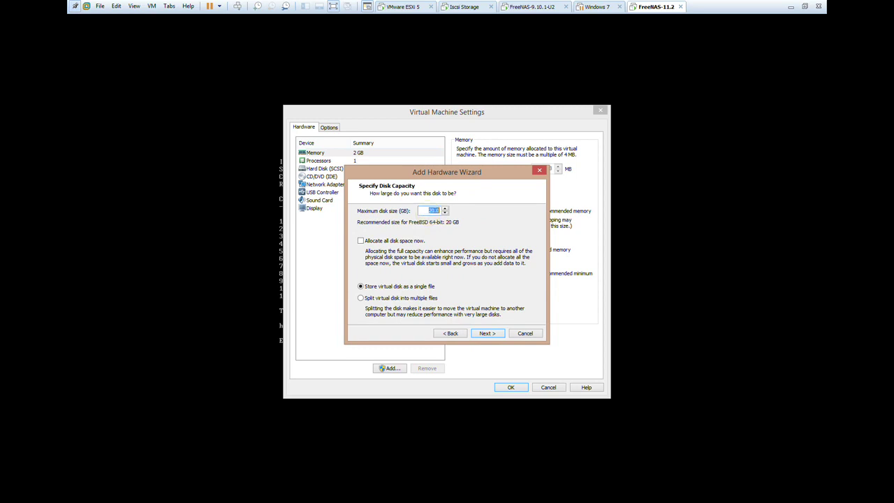
pyautogui.click(486, 334)
pyautogui.click(488, 334)
pyautogui.click(507, 387)
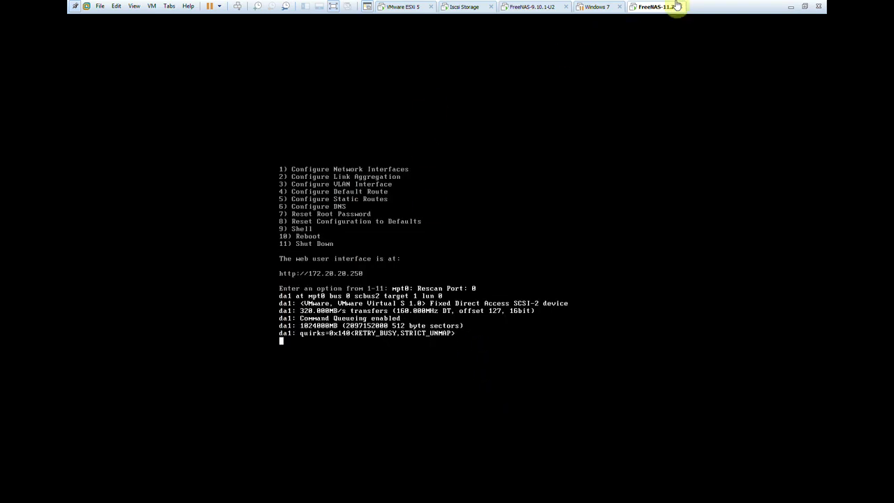
pyautogui.click(790, 7)
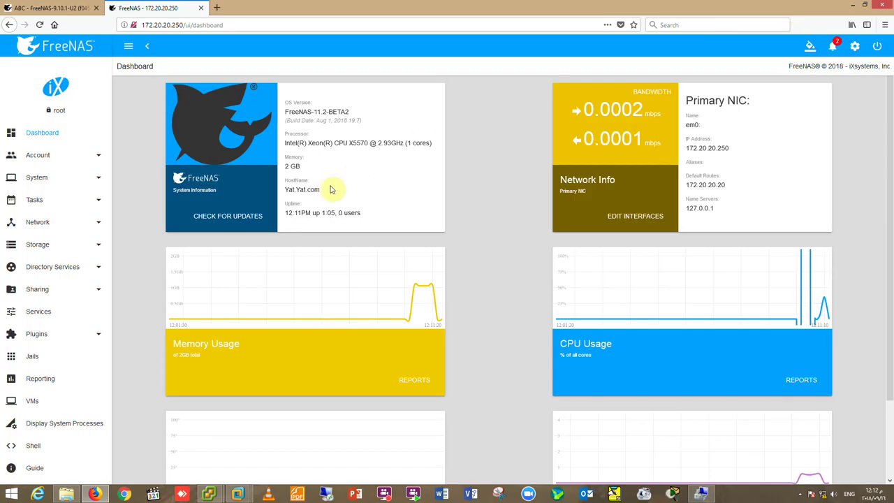
# Open Storage > Pools, which lists no pools, and start the Create Pool wizard.
pyautogui.click(47, 251)
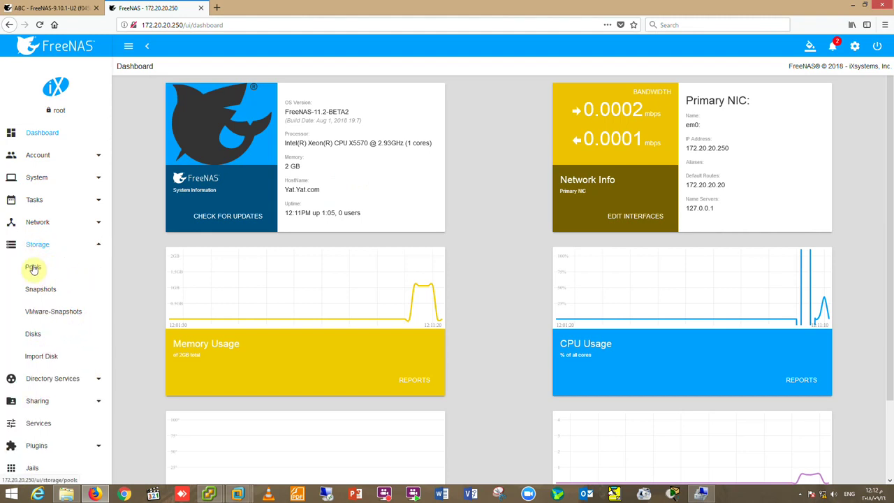
pyautogui.click(33, 267)
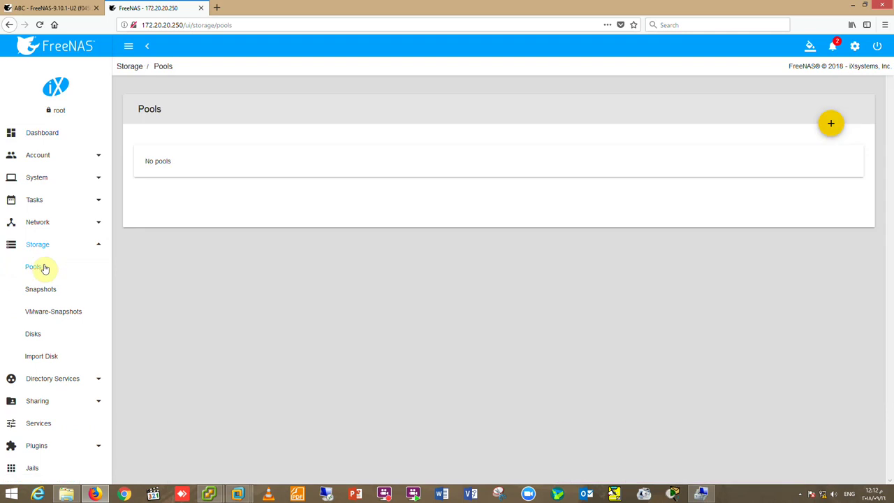
pyautogui.click(831, 124)
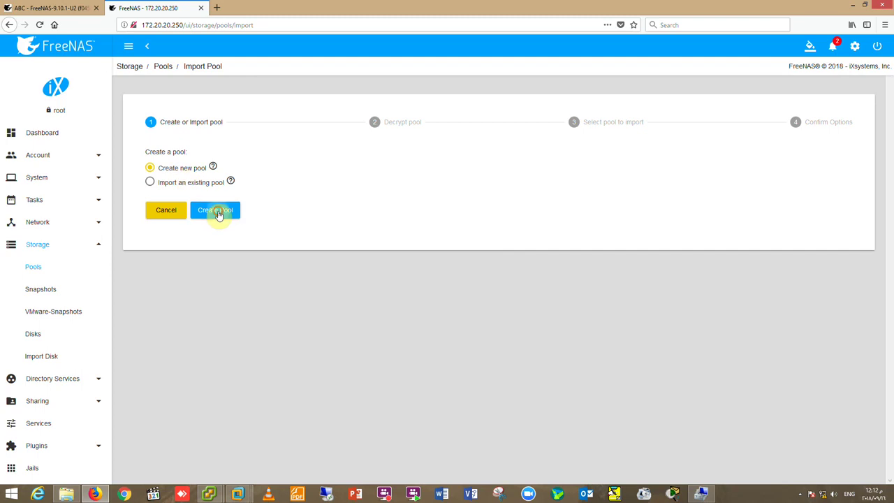
# Try the Pool Manager with disk da1 and an extra data vdev, then cancel back to Pools.
pyautogui.click(217, 211)
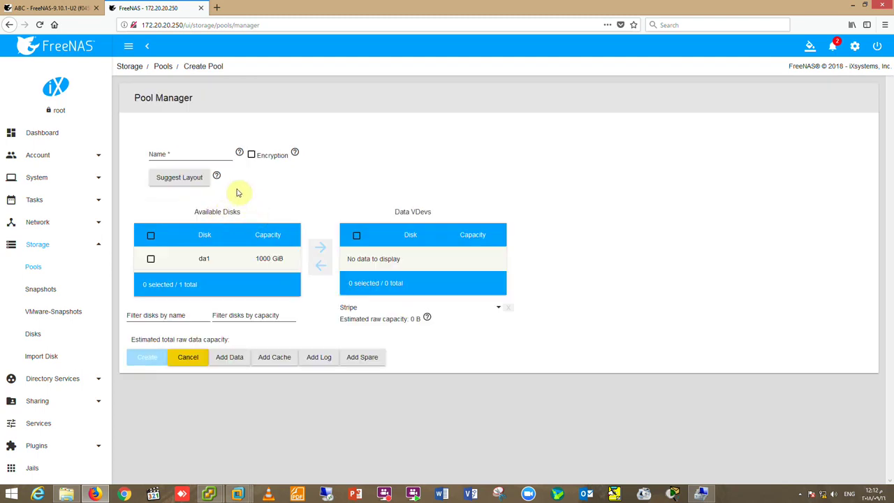
pyautogui.click(198, 154)
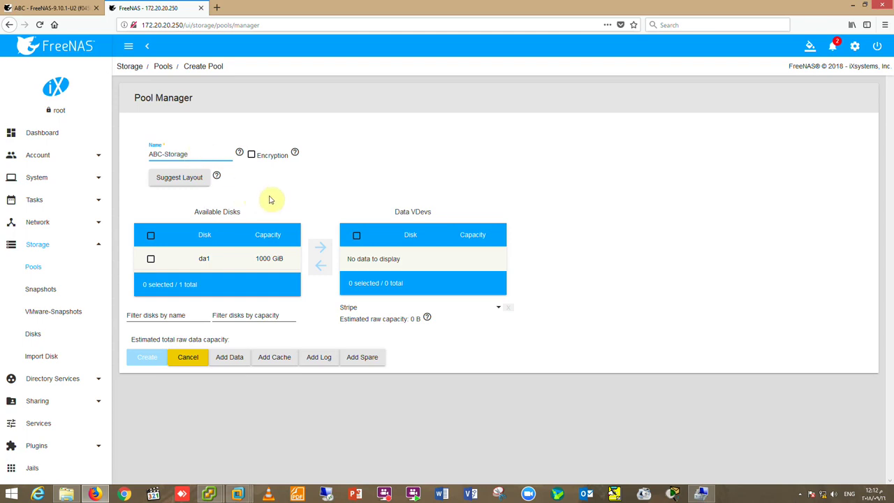
pyautogui.click(151, 260)
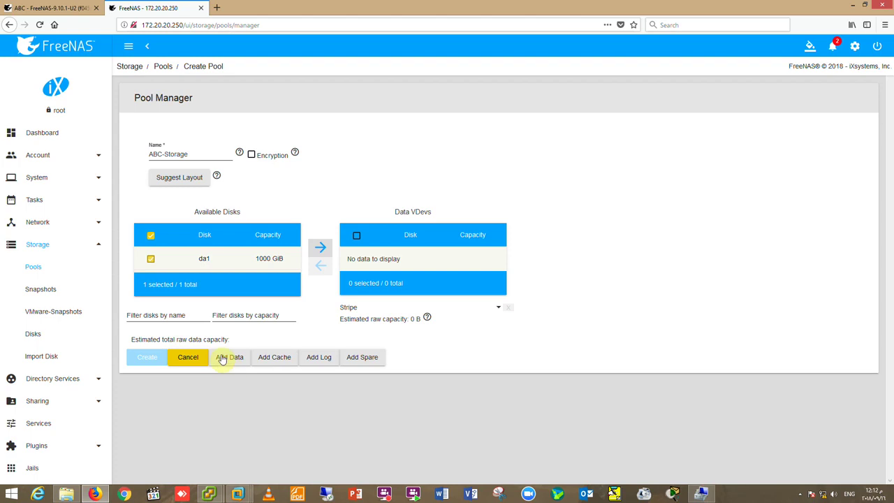
pyautogui.click(224, 358)
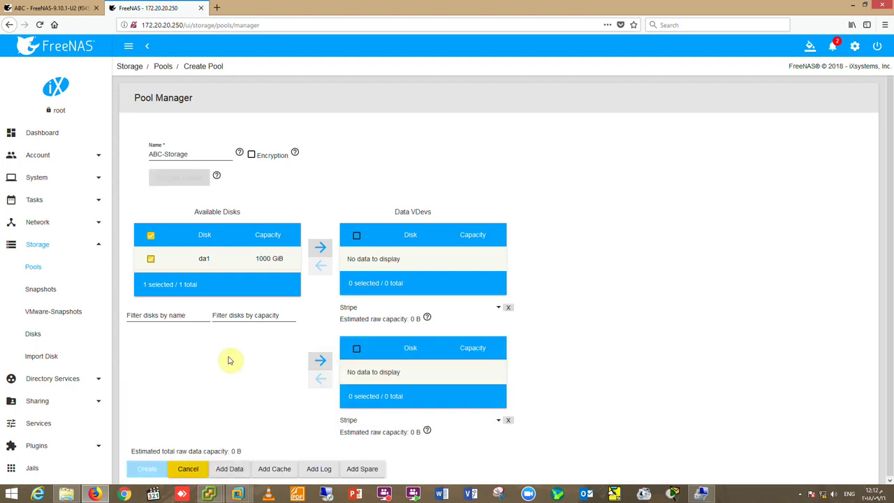
pyautogui.click(189, 469)
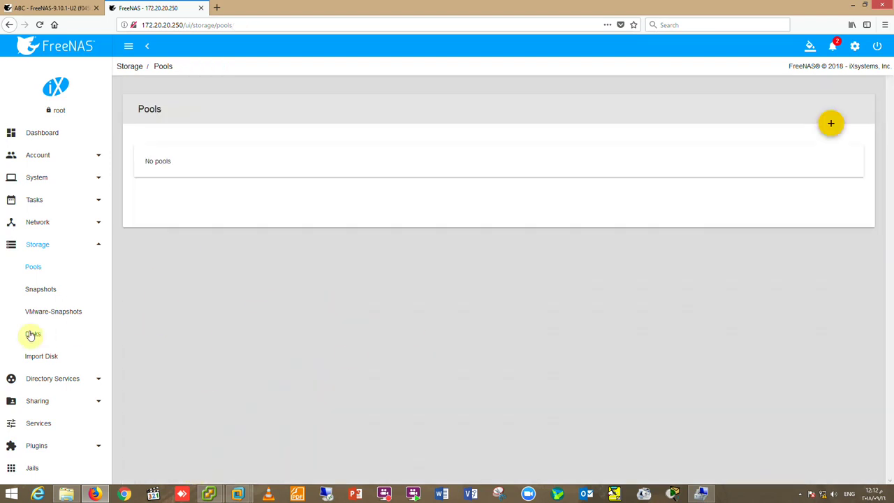
# Open Storage > Disks and filter the list by name, which matches no disks.
pyautogui.click(35, 336)
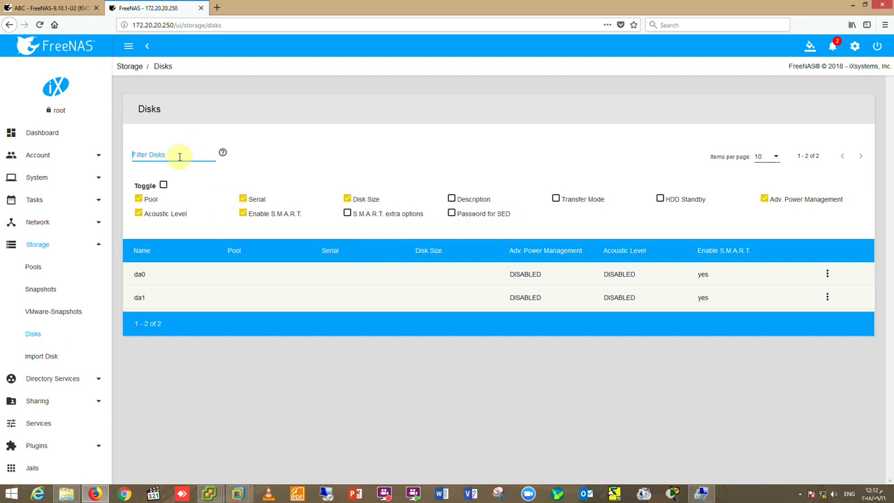
pyautogui.click(179, 156)
pyautogui.write('ACS')
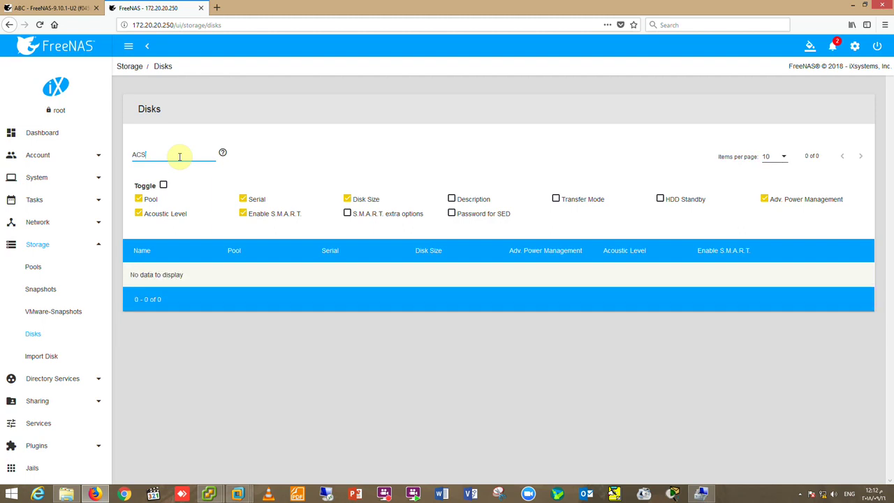
pyautogui.press('BackSpace')
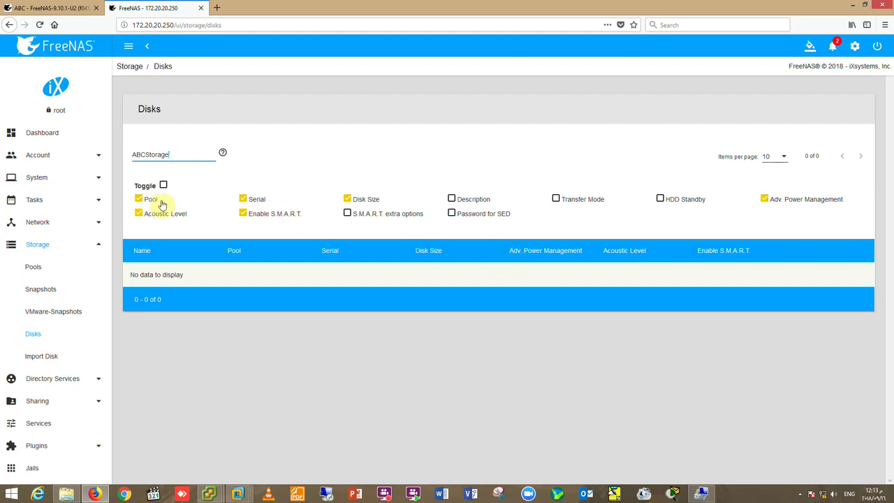
pyautogui.click(191, 256)
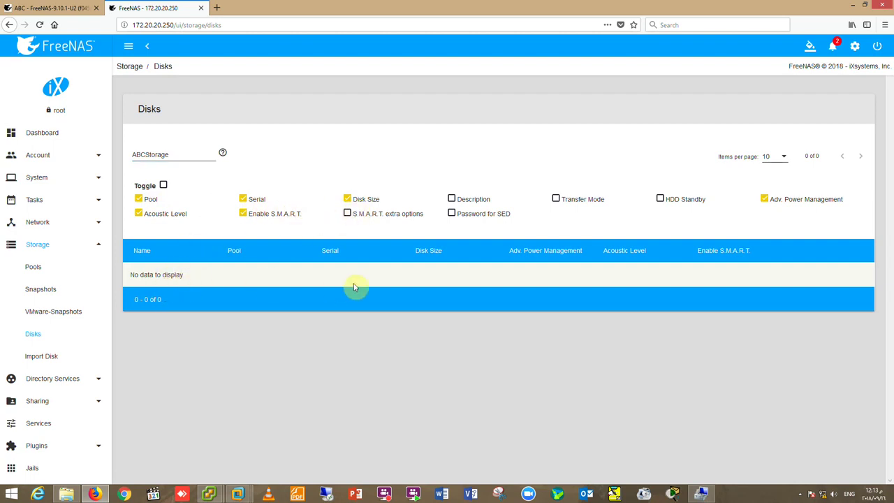
# Toggle the HDD Standby and Disk Size columns off and back on.
pyautogui.click(661, 200)
pyautogui.click(659, 201)
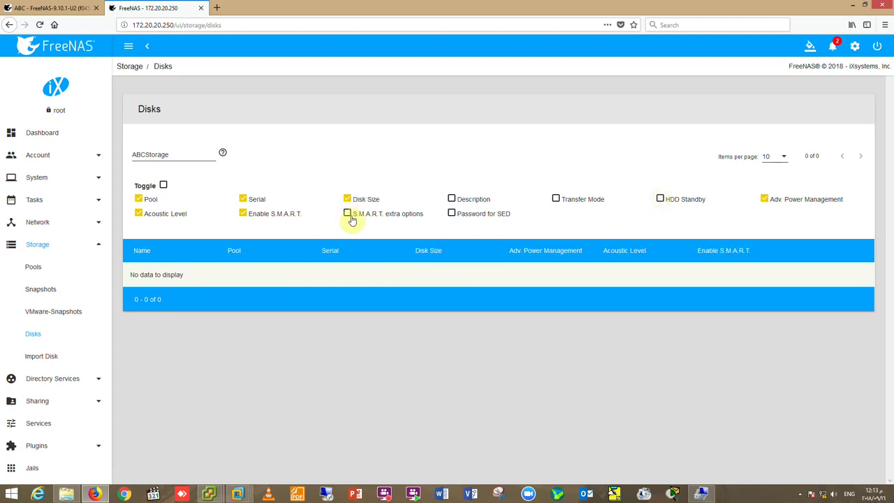
pyautogui.click(359, 202)
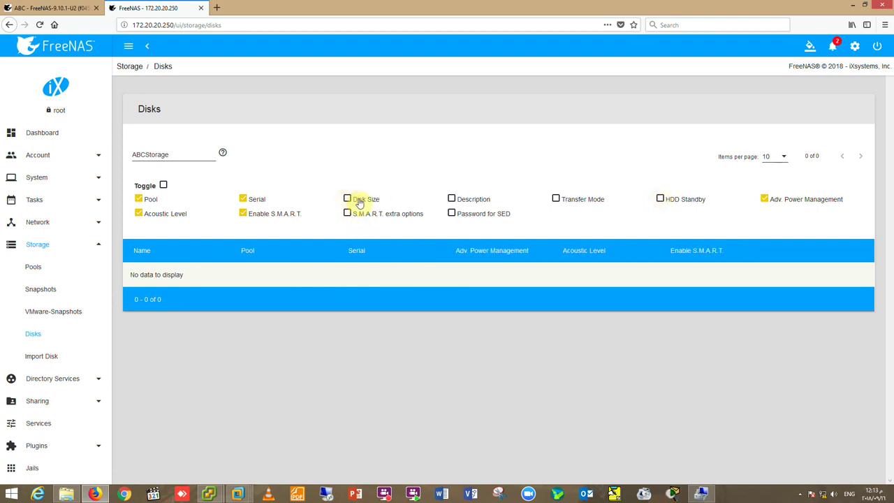
pyautogui.click(360, 202)
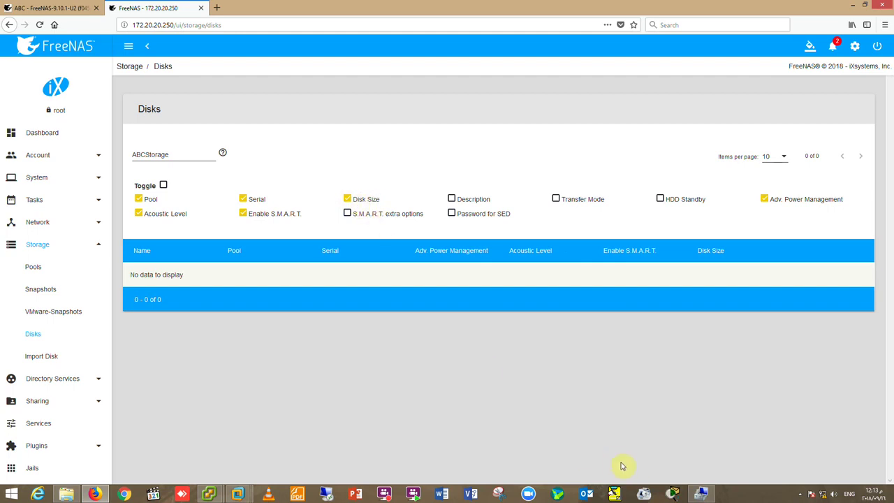
pyautogui.click(802, 494)
pyautogui.click(814, 433)
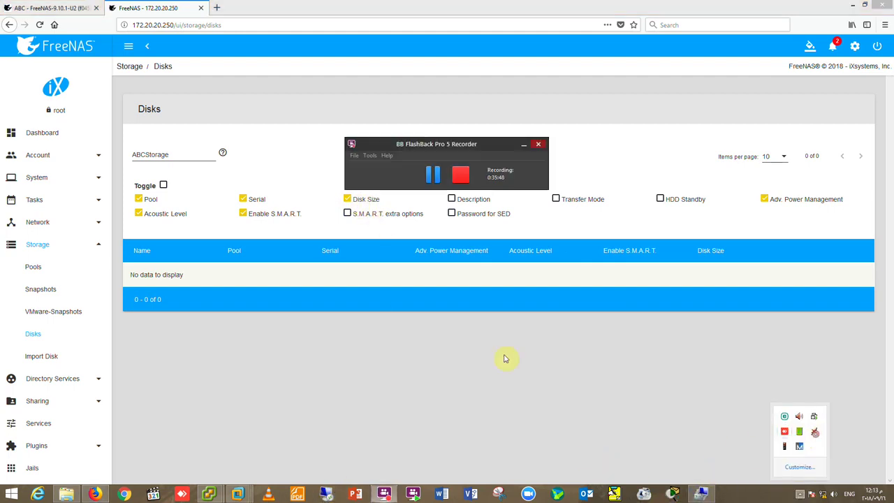
# Return to the Pools page and start creating a new pool.
pyautogui.click(434, 176)
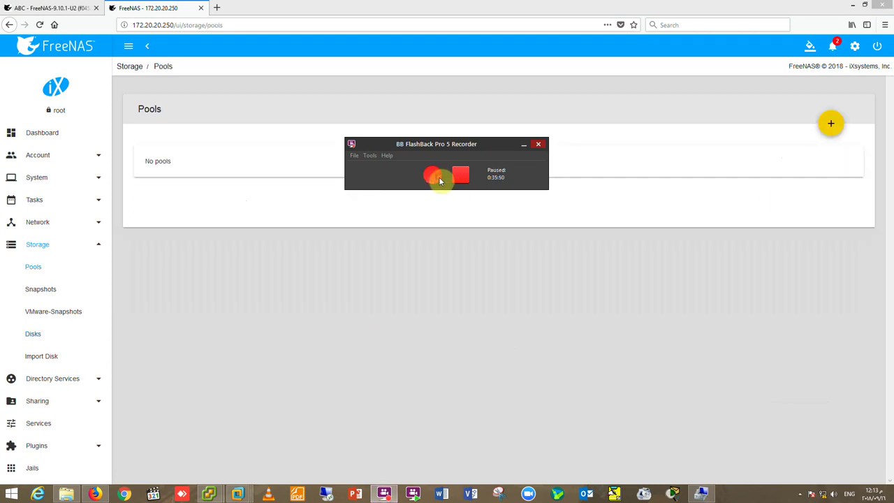
pyautogui.click(520, 148)
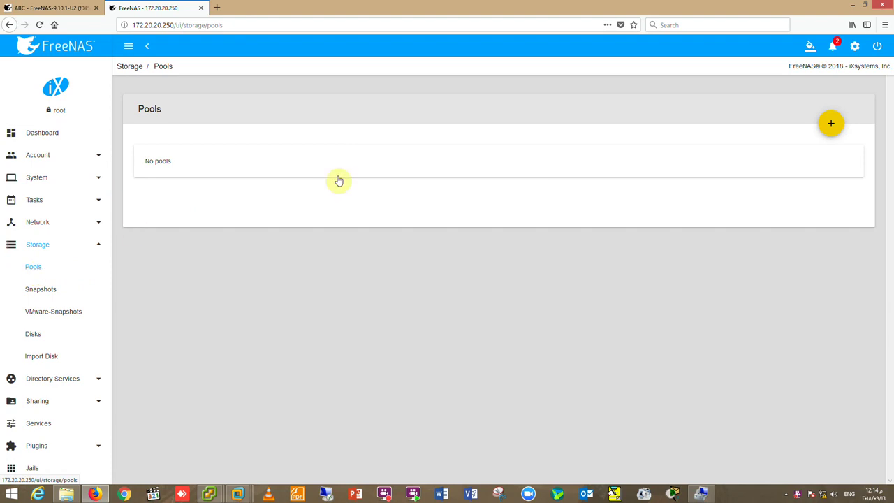
pyautogui.click(830, 123)
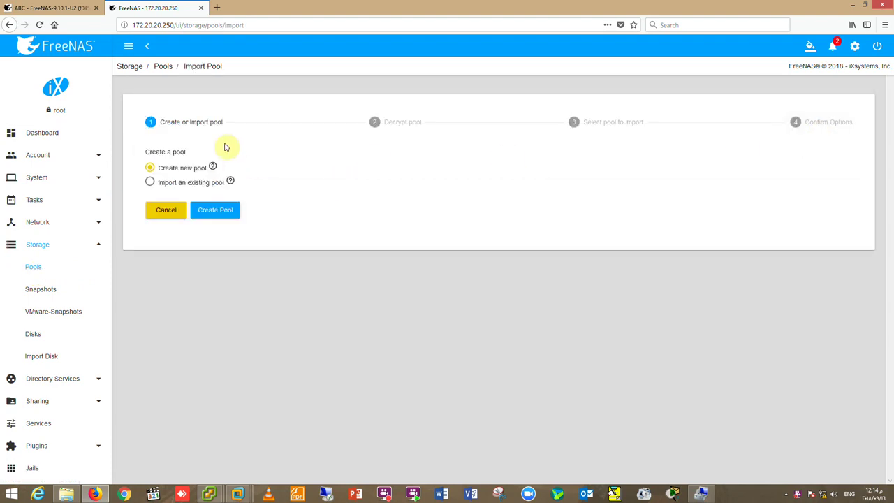
pyautogui.click(223, 209)
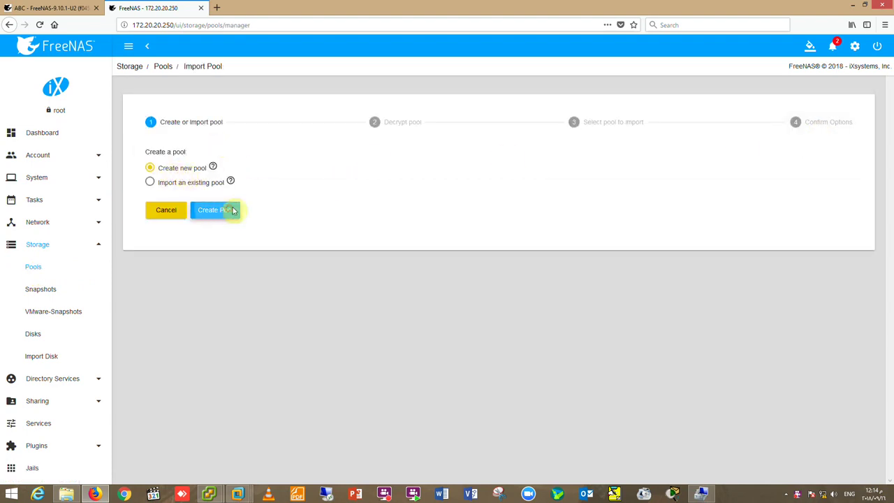
# Name the pool ABCStorage, move da1 into a stripe data vdev, and request creation.
pyautogui.click(186, 156)
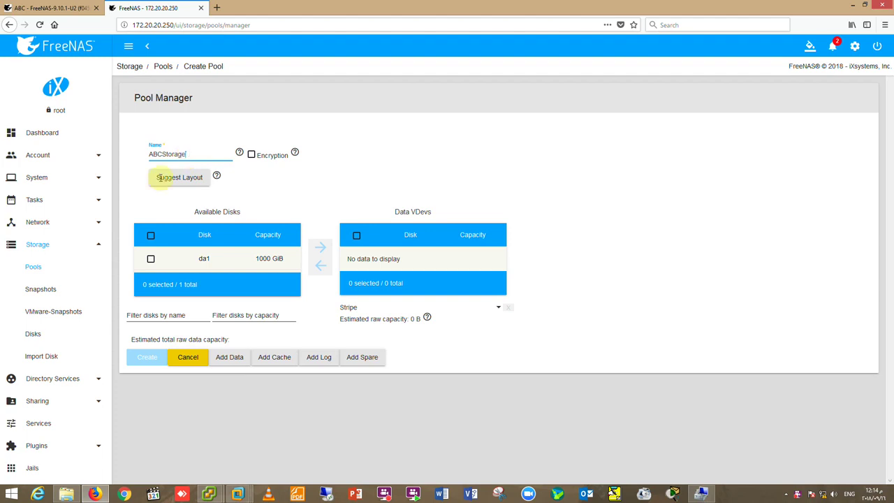
pyautogui.click(150, 258)
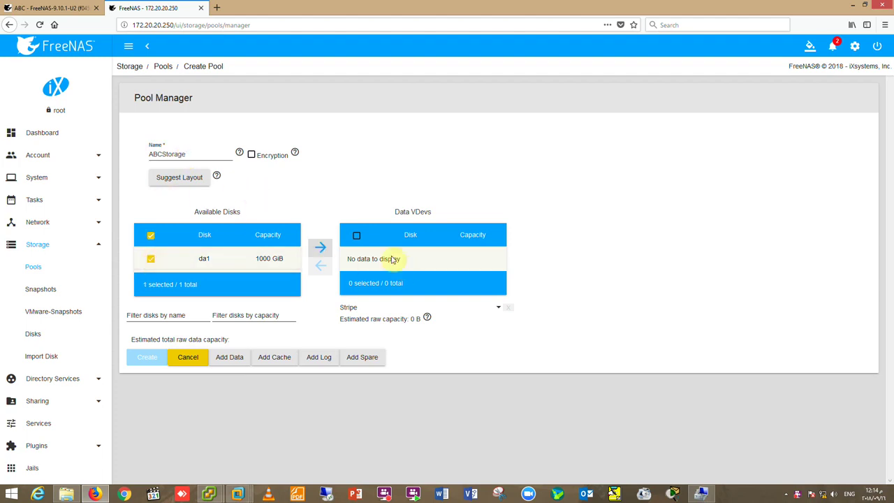
pyautogui.click(320, 247)
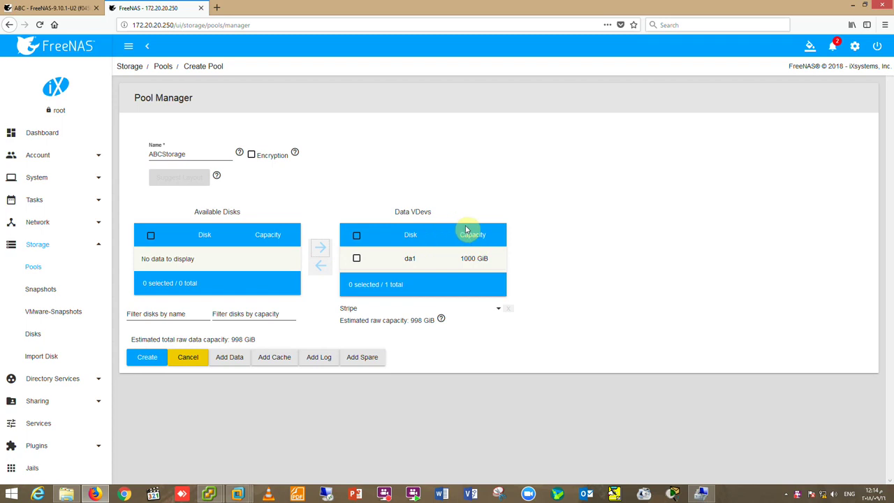
pyautogui.click(152, 358)
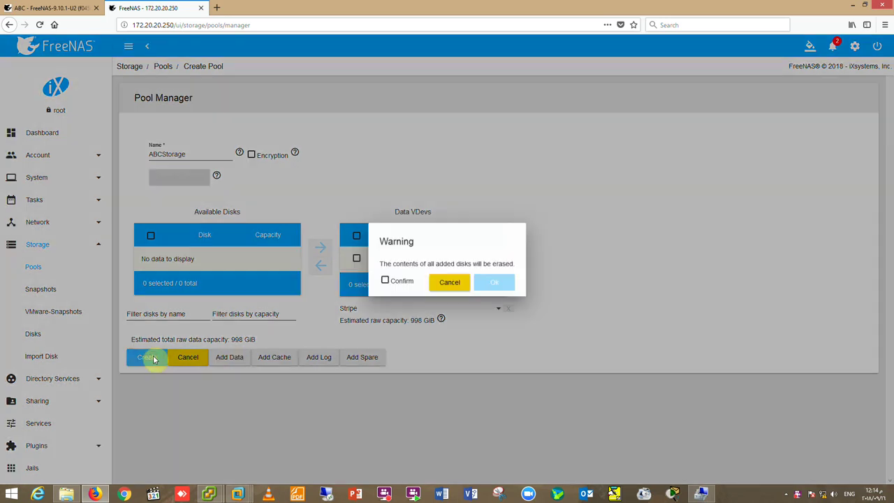
# Confirm erasing the disk so ABCStorage is created, checking briefly on the Windows install VM.
pyautogui.click(399, 281)
pyautogui.click(492, 285)
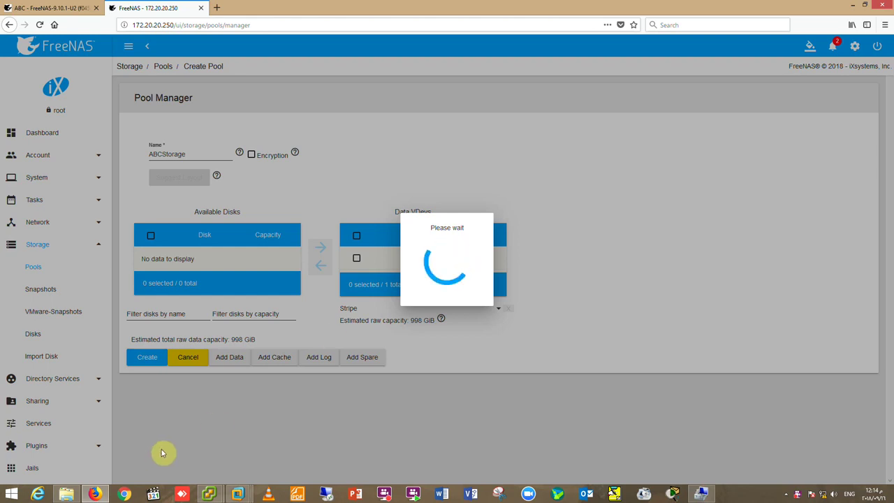
pyautogui.moveTo(209, 494)
pyautogui.click(253, 430)
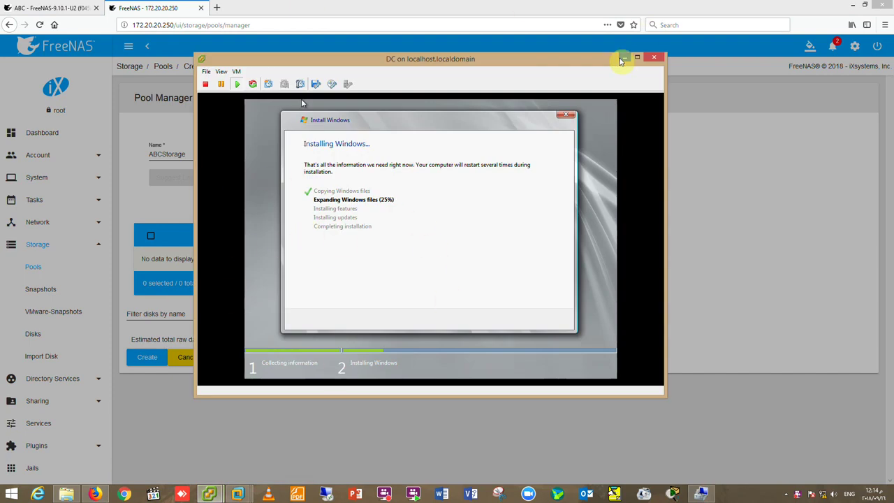
pyautogui.click(623, 58)
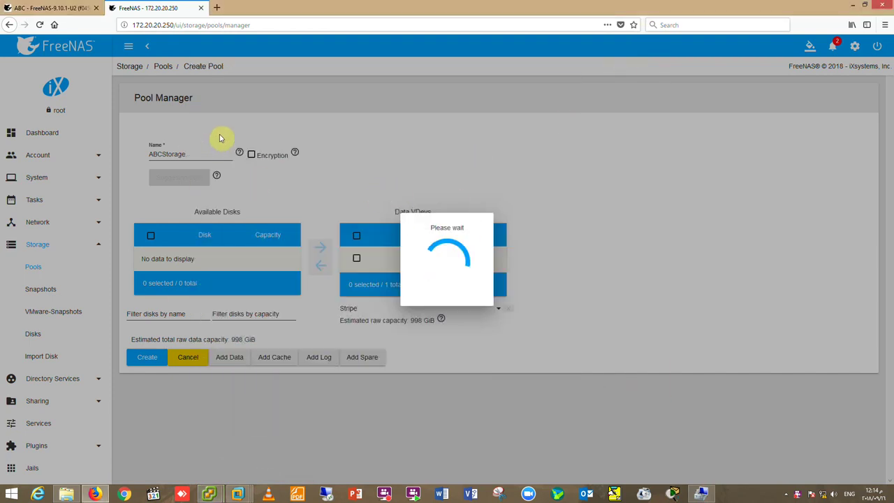
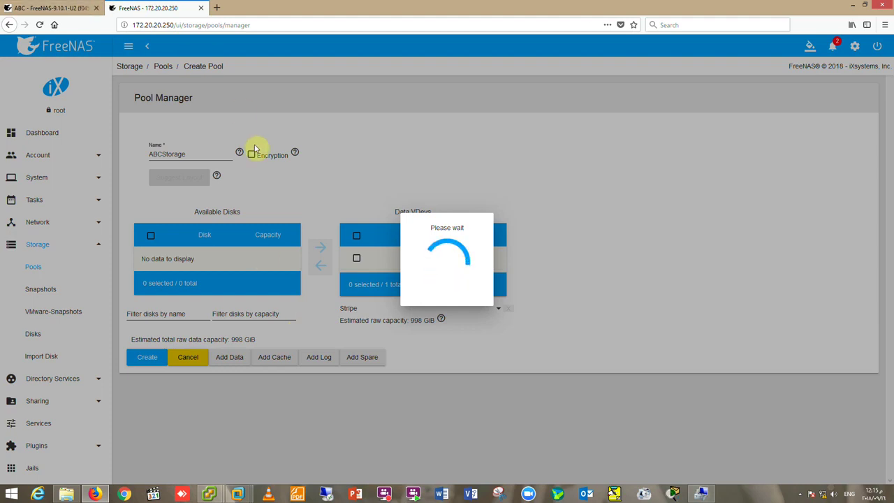
# Check the Windows install in the VM, then move its window aside and minimize it to show the Pools page.
pyautogui.click(231, 463)
pyautogui.moveTo(391, 60); pyautogui.dragTo(592, 132)
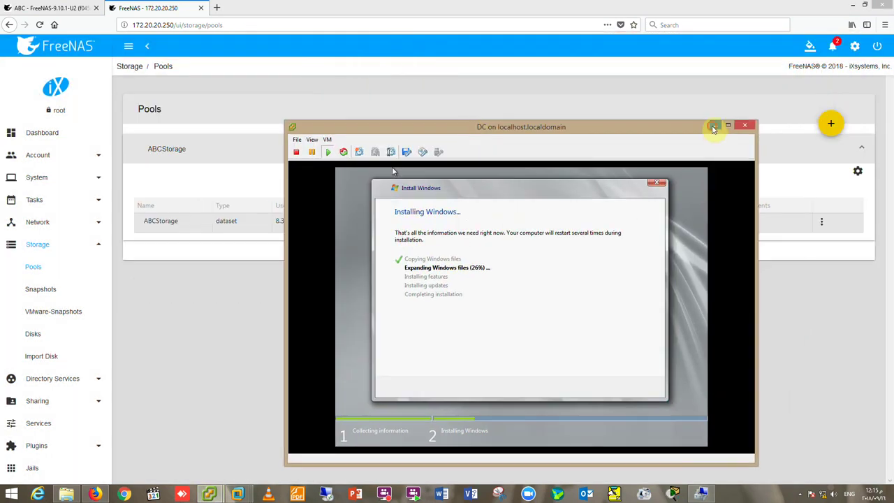
pyautogui.click(715, 132)
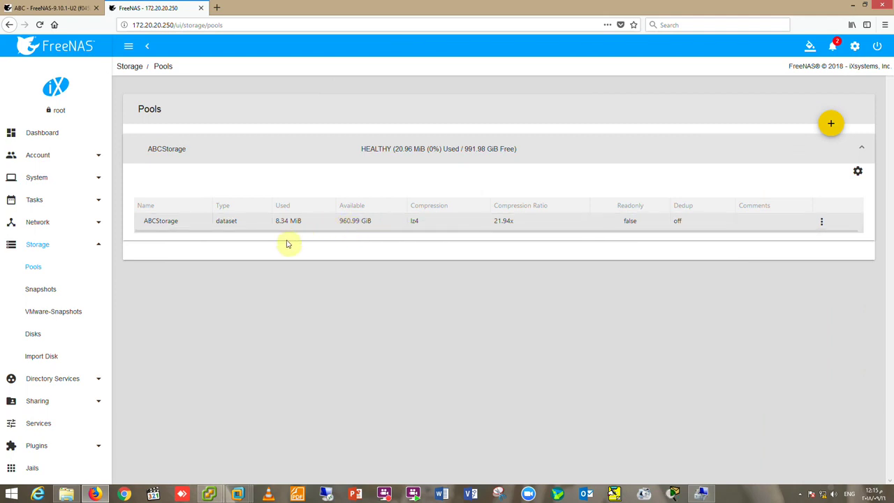
# Review Snapshots, VMware-Snapshots and Disks, opening disk da1's settings and closing them unchanged.
pyautogui.click(42, 291)
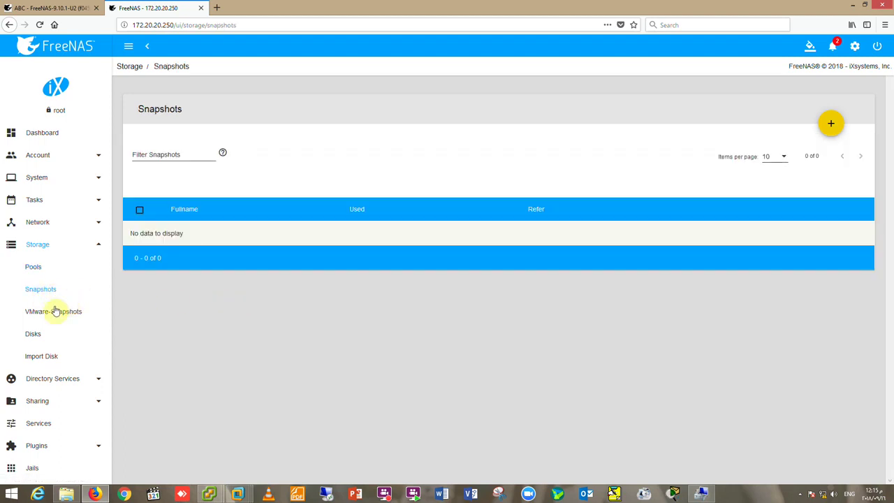
pyautogui.click(54, 311)
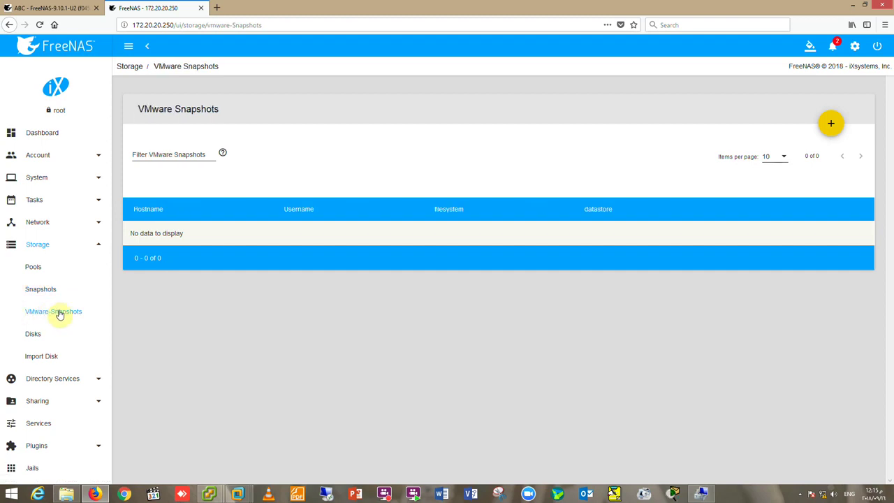
pyautogui.click(34, 335)
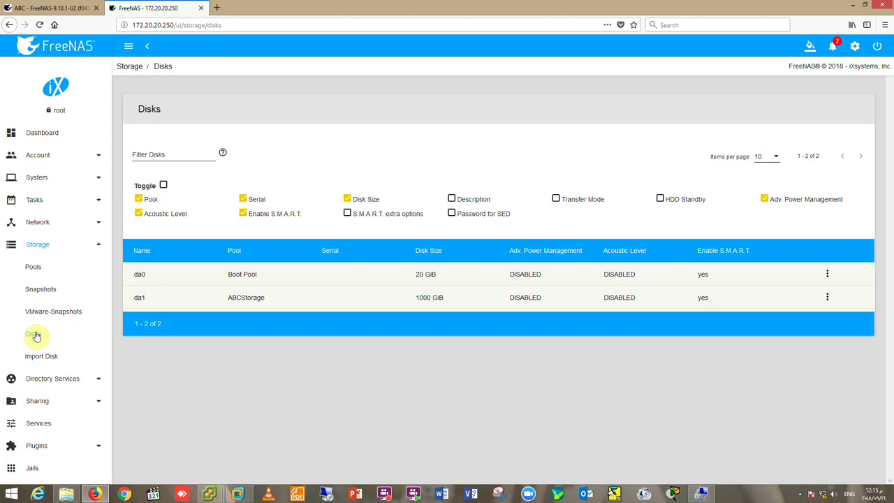
pyautogui.click(294, 283)
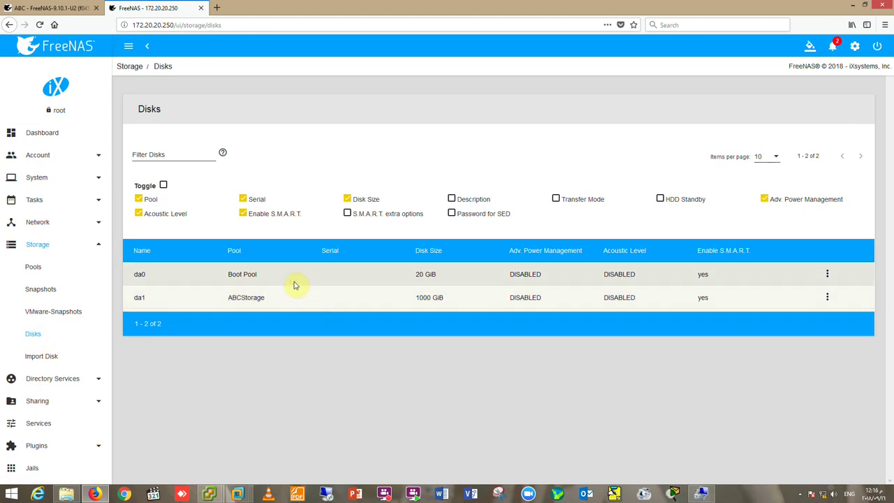
pyautogui.doubleClick(308, 301)
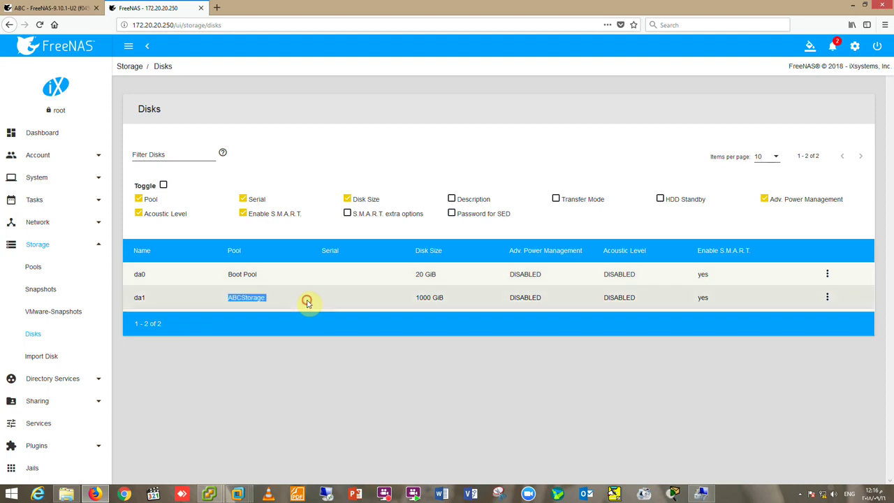
pyautogui.click(827, 298)
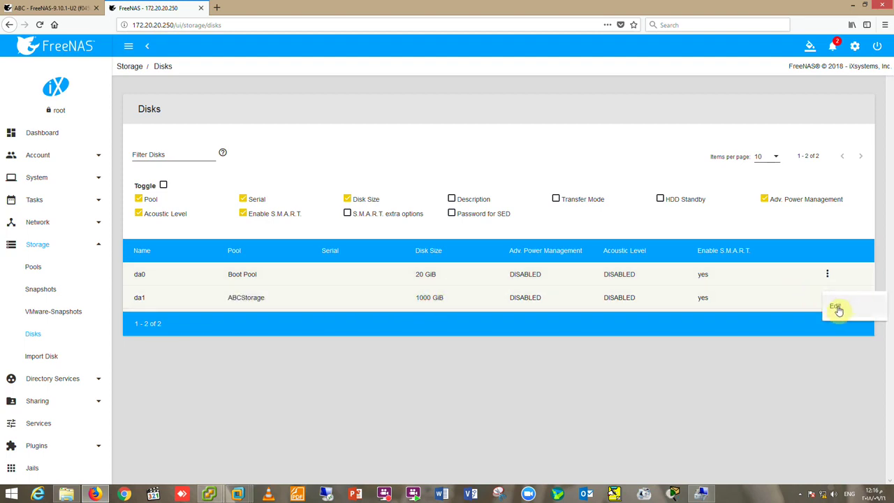
pyautogui.click(837, 306)
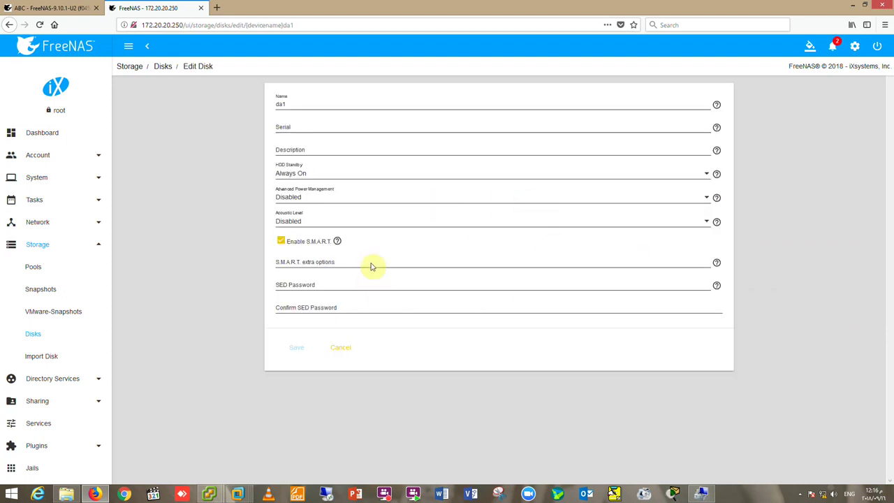
pyautogui.click(340, 348)
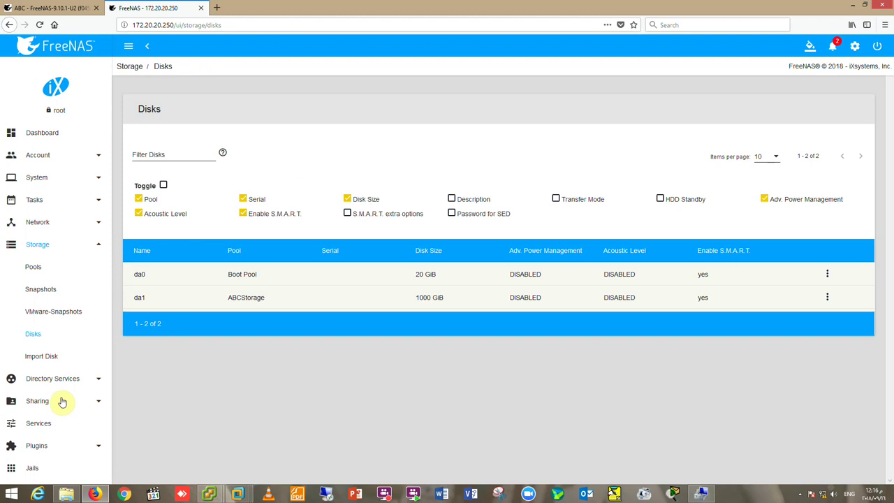
# Back on Pools, grant Group and Other write permission on ABCStorage and save.
pyautogui.click(38, 246)
pyautogui.click(37, 244)
pyautogui.click(34, 266)
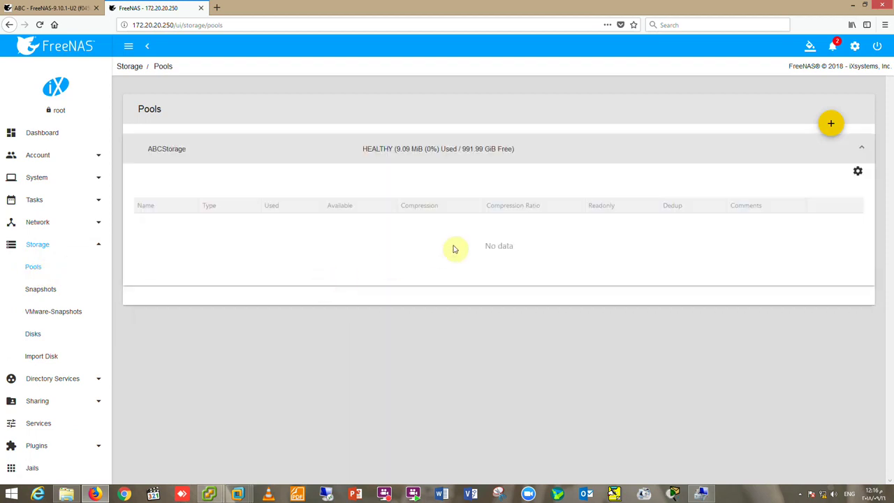
pyautogui.doubleClick(334, 227)
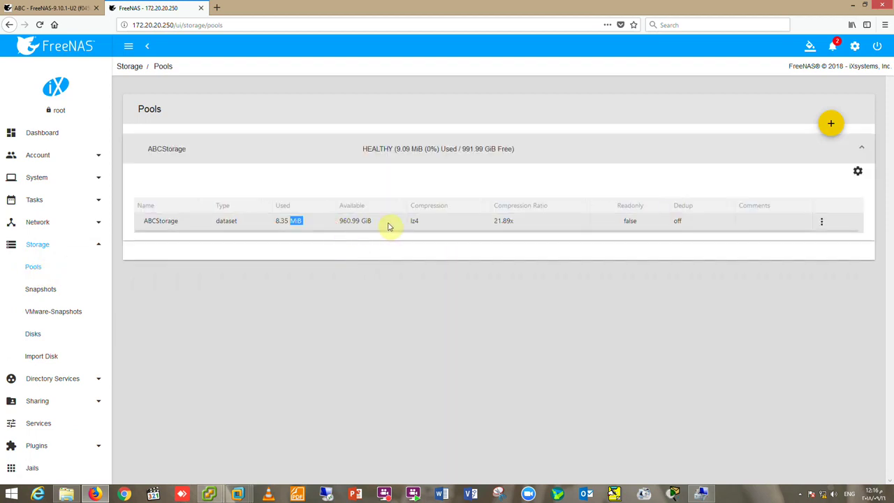
pyautogui.click(823, 222)
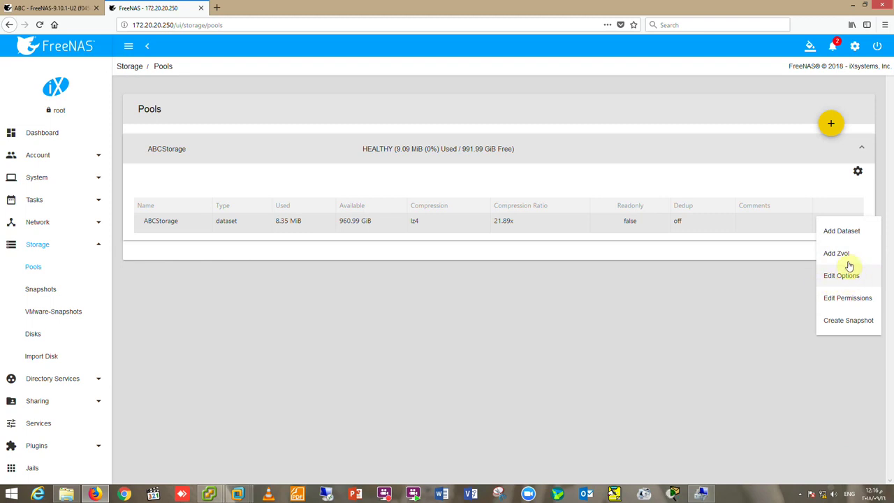
pyautogui.click(847, 299)
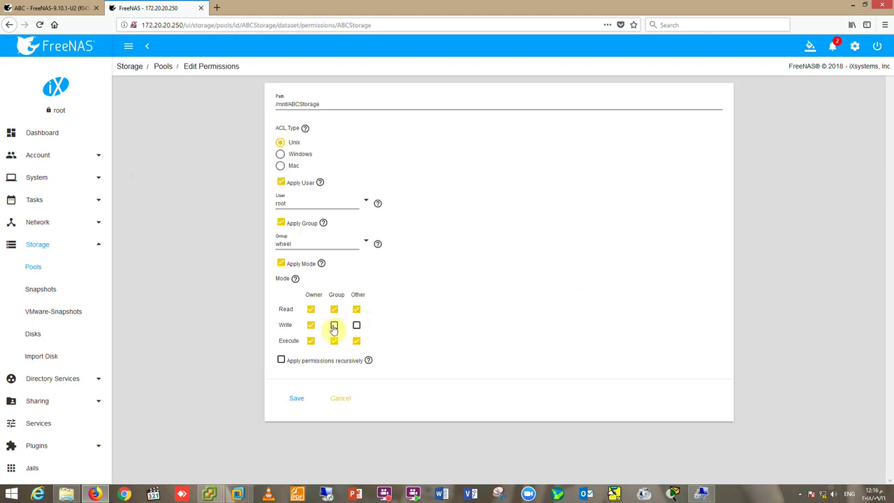
pyautogui.click(334, 326)
pyautogui.click(355, 327)
pyautogui.click(297, 399)
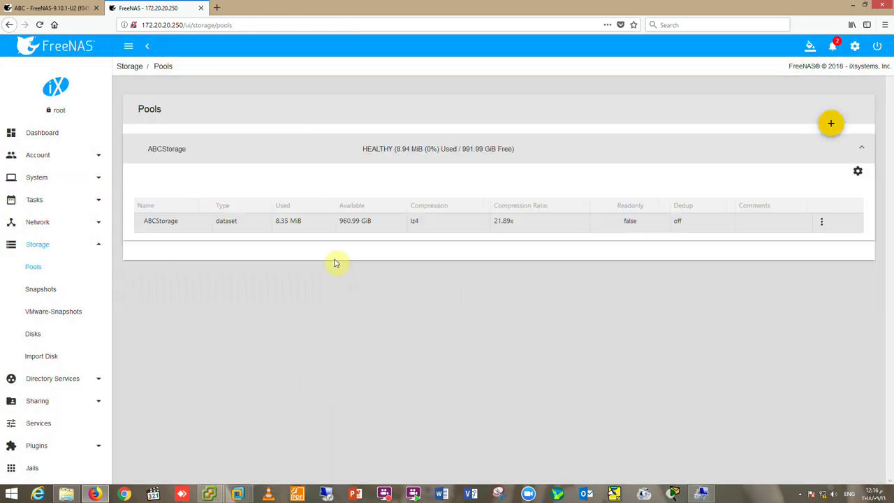
# Add zvol VHD-Windows to ABCStorage, commented 'ISCSI Windows', 300 GiB with Force size, and save.
pyautogui.click(821, 221)
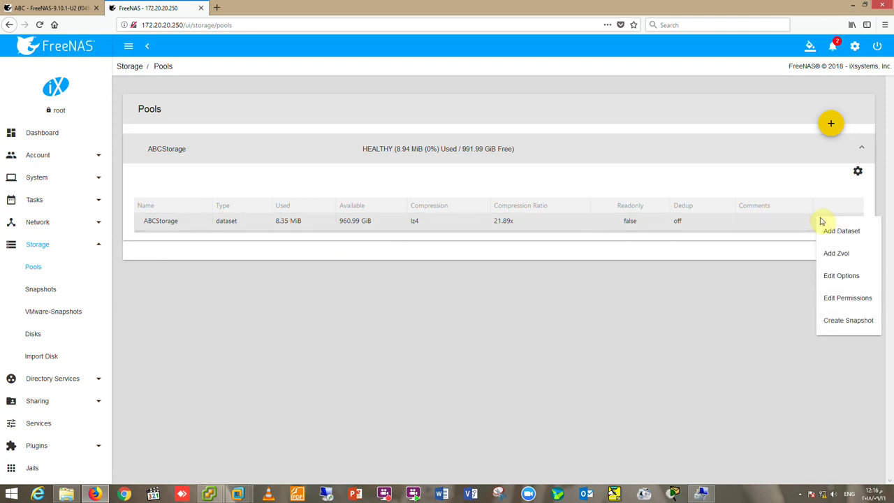
pyautogui.click(840, 254)
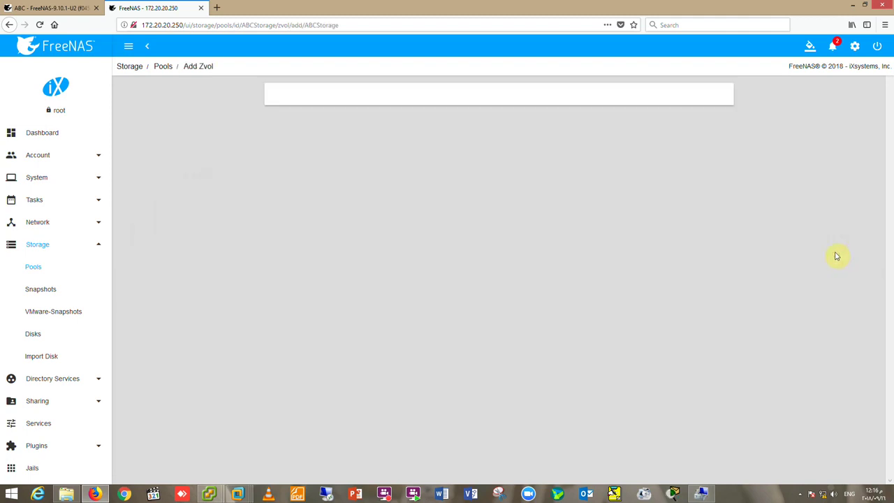
pyautogui.click(322, 106)
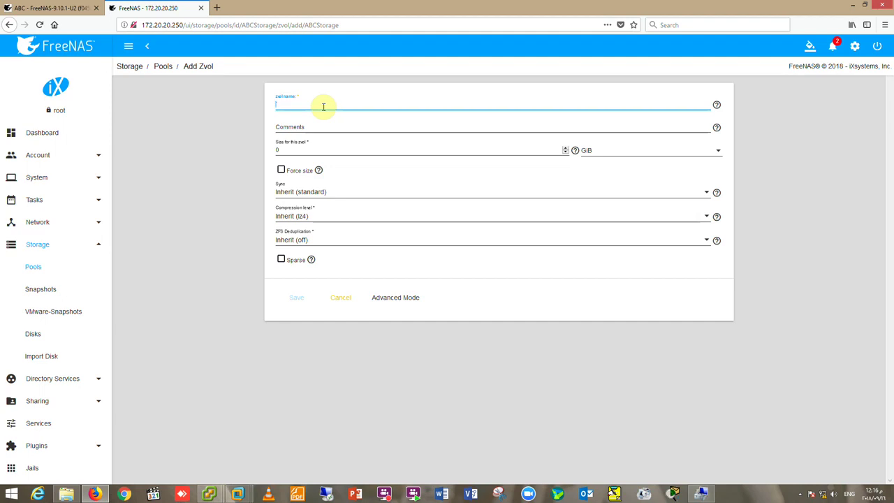
pyautogui.write('v')
pyautogui.click(324, 127)
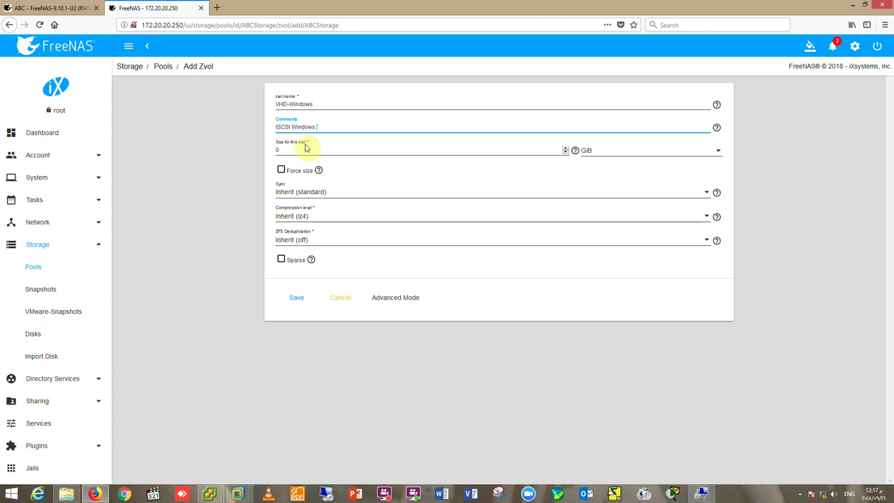
pyautogui.doubleClick(306, 149)
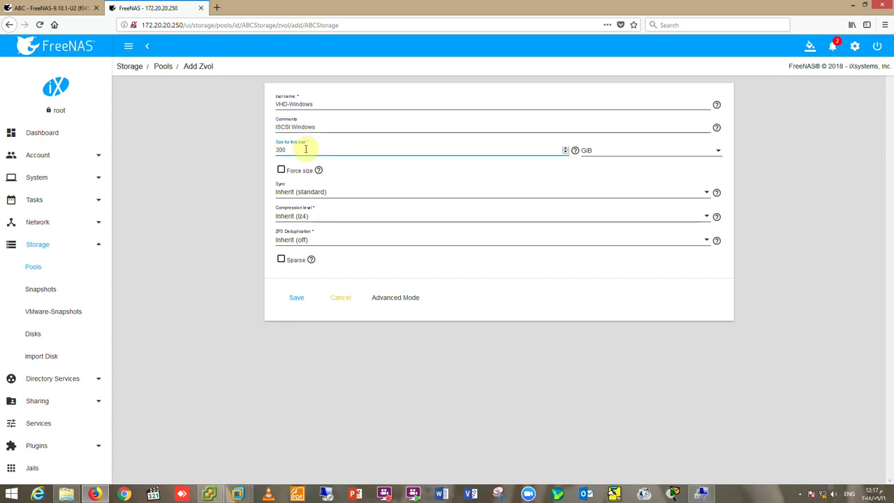
pyautogui.click(719, 150)
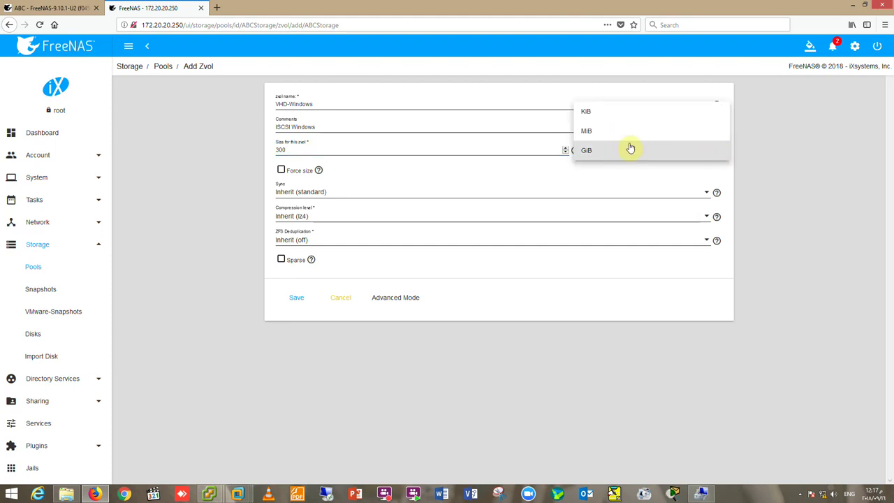
pyautogui.click(515, 149)
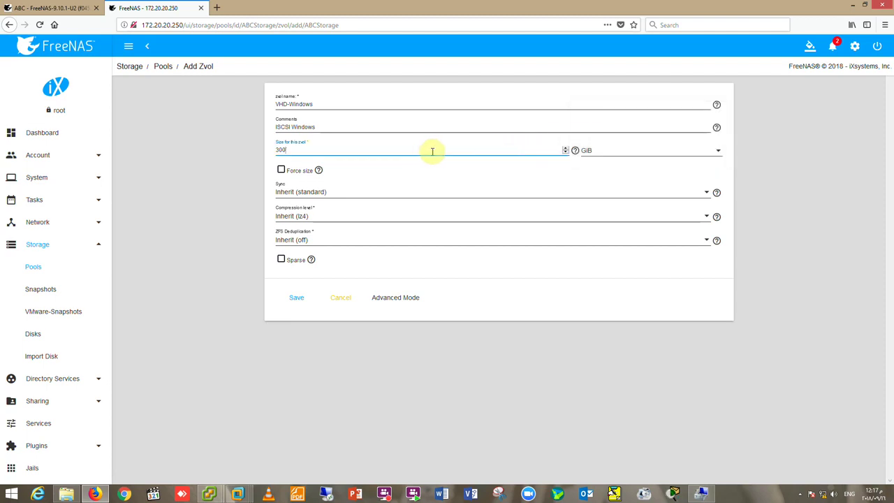
pyautogui.click(281, 171)
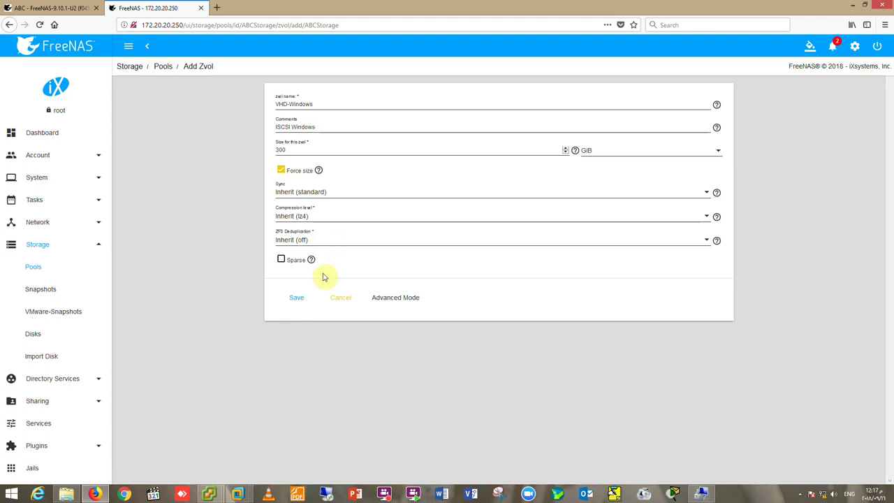
pyautogui.click(292, 299)
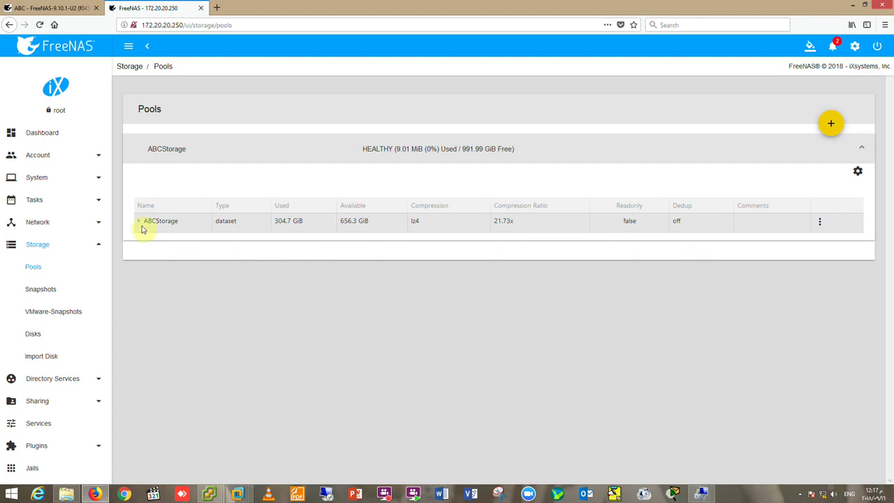
# Expand the ABCStorage row to reveal the VHD-Windows zvol and glance at its actions menu.
pyautogui.click(139, 221)
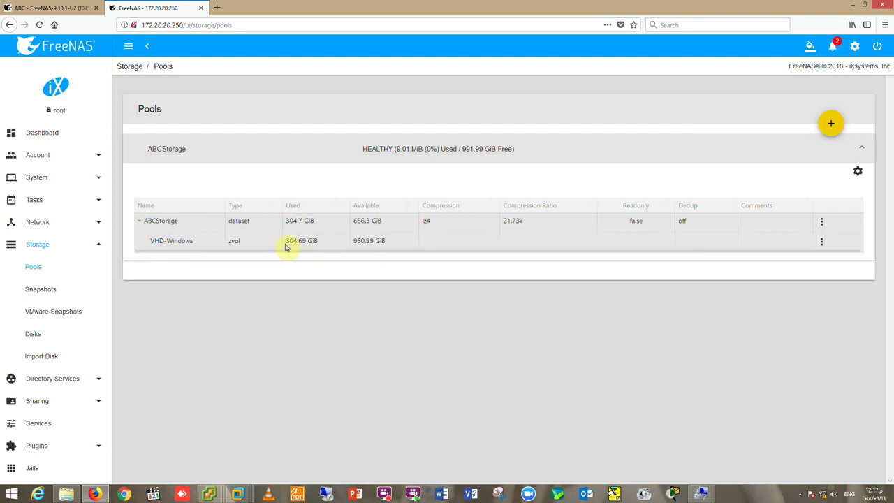
pyautogui.click(823, 243)
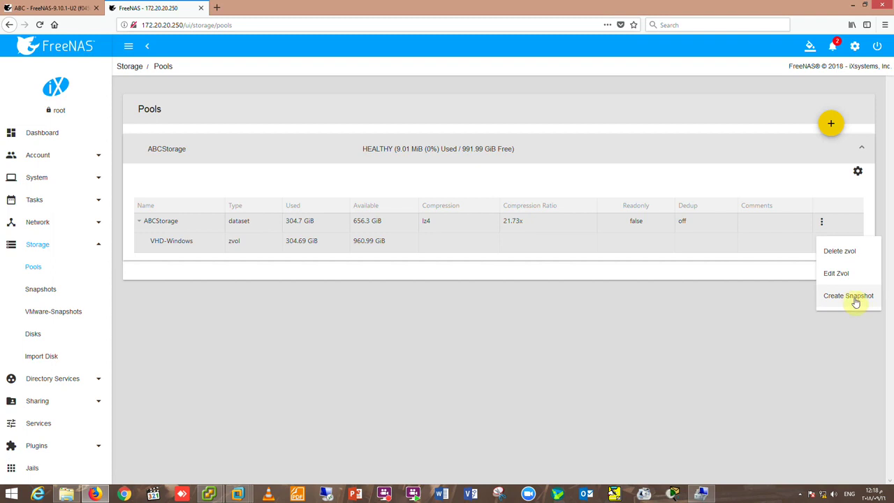
pyautogui.click(693, 310)
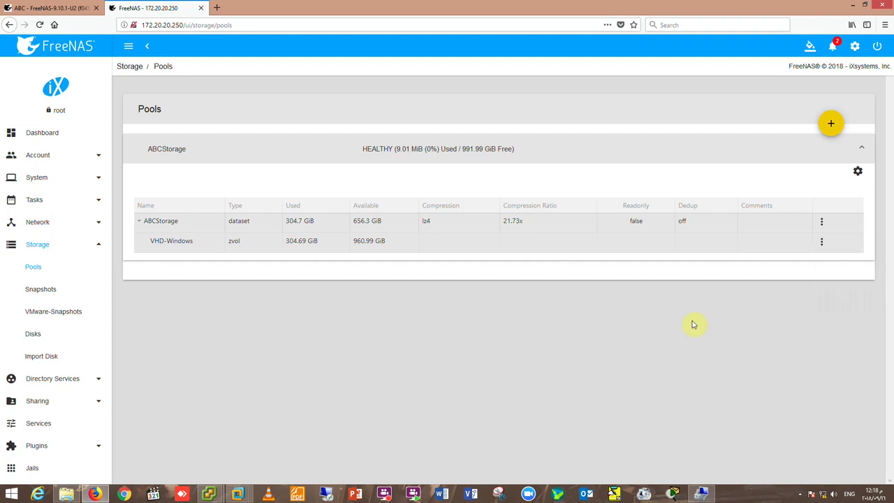
pyautogui.scroll(-1, 80, 326)
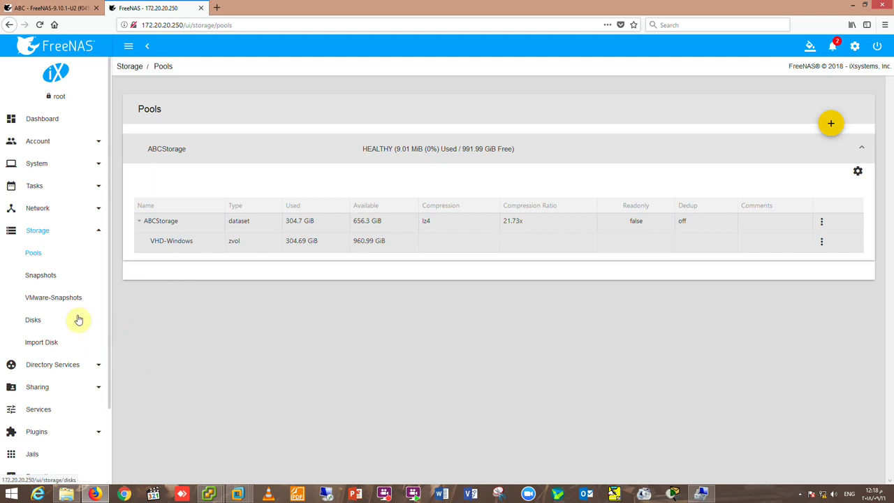
# Save the iSCSI Target Global Configuration under Sharing, then view the Portals list.
pyautogui.click(37, 388)
pyautogui.scroll(-1, 89, 383)
pyautogui.click(52, 375)
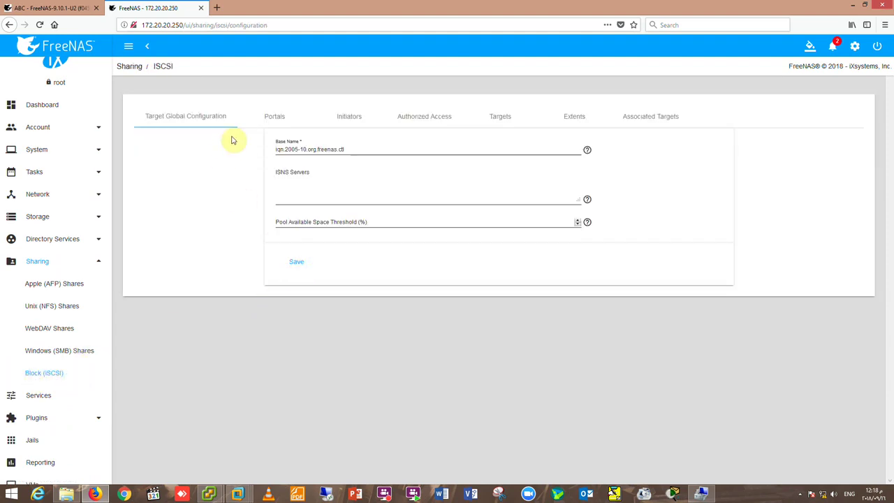
pyautogui.click(303, 194)
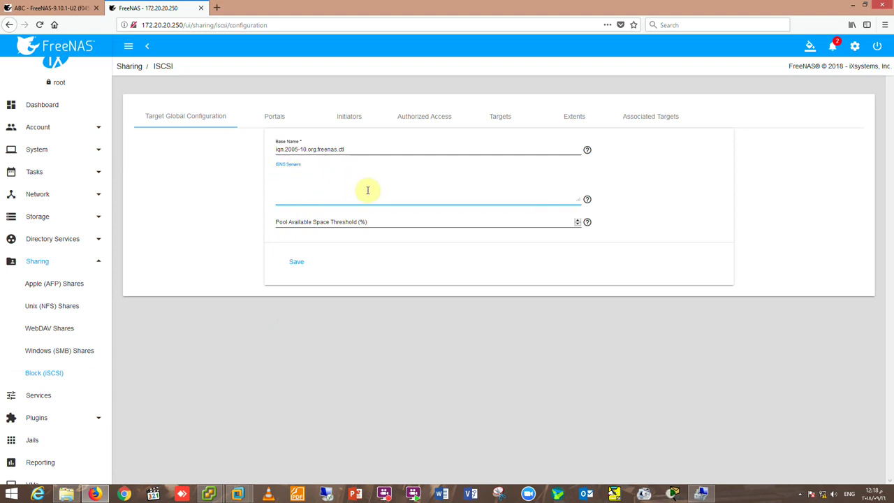
pyautogui.click(297, 262)
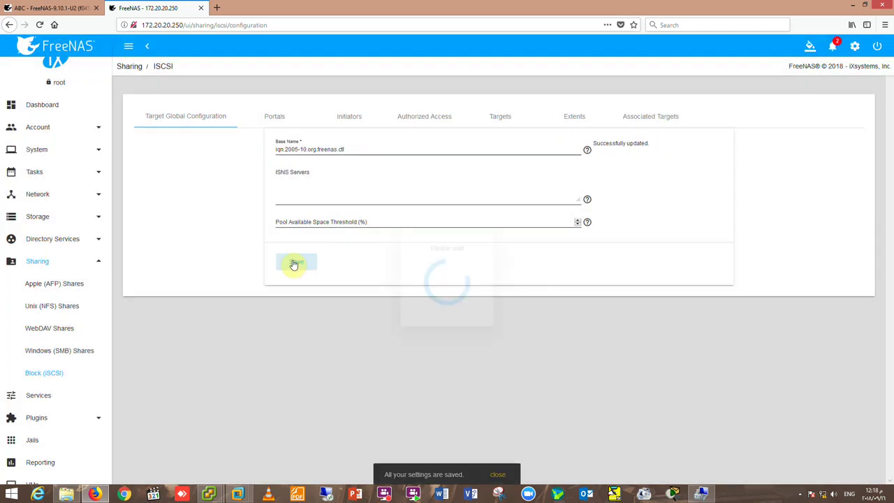
pyautogui.click(272, 118)
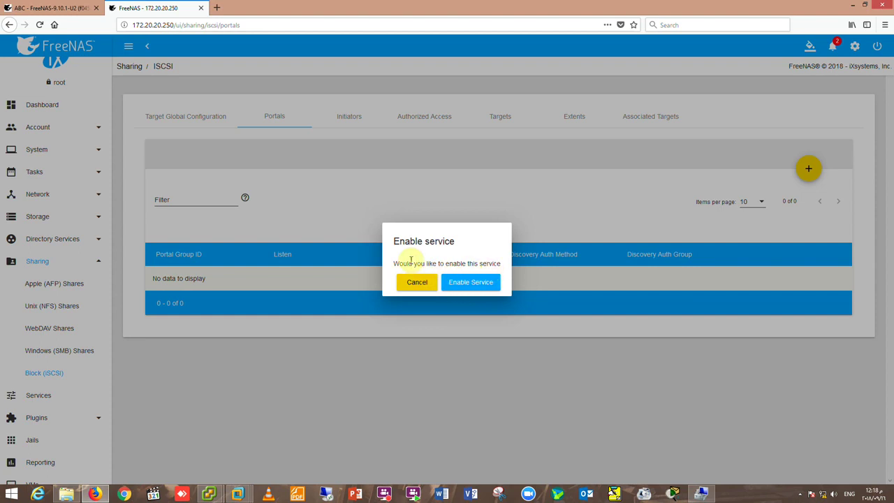
# Enable the iSCSI service and add portal ABC-VHD listening on 172.20.20.250 port 3260.
pyautogui.click(465, 281)
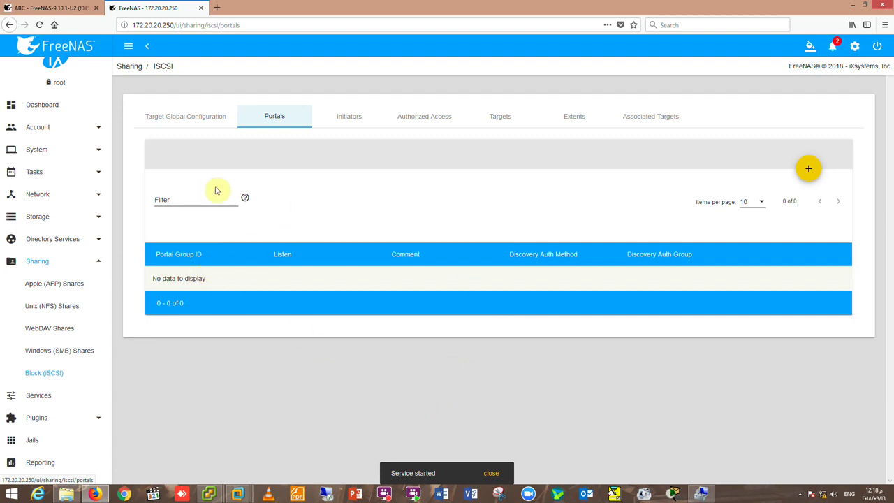
pyautogui.click(808, 169)
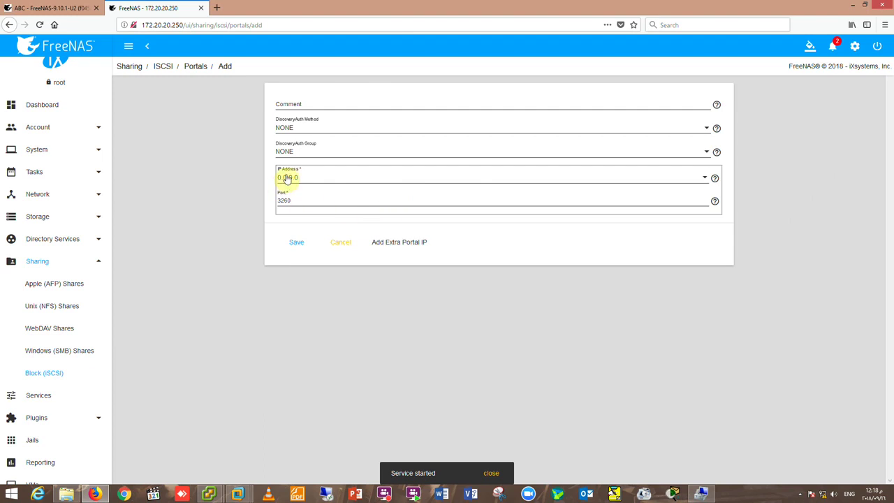
pyautogui.click(704, 181)
pyautogui.click(315, 198)
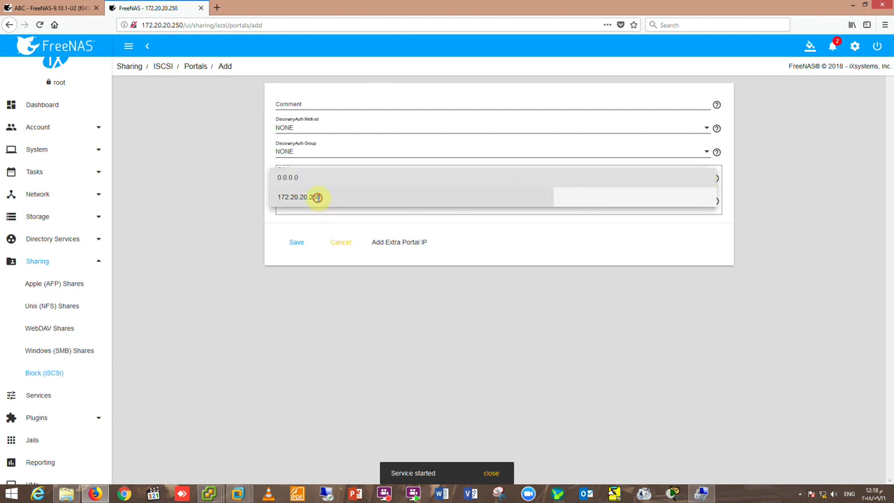
pyautogui.click(309, 106)
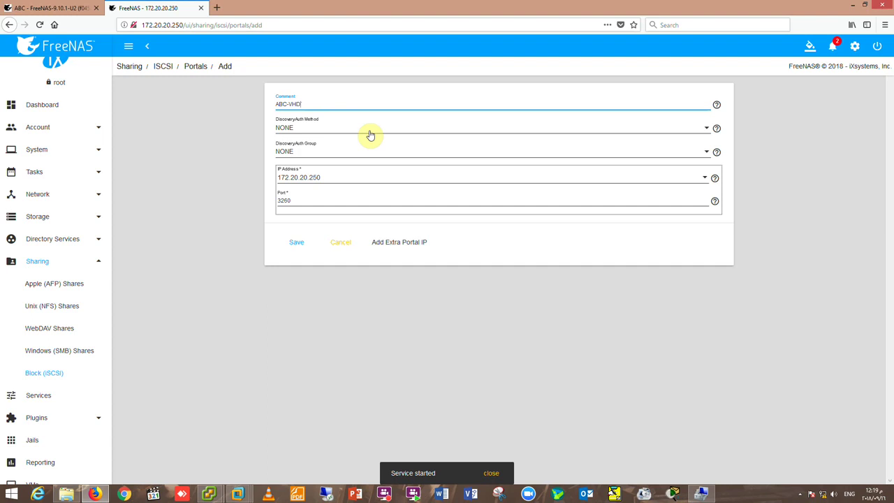
pyautogui.click(295, 243)
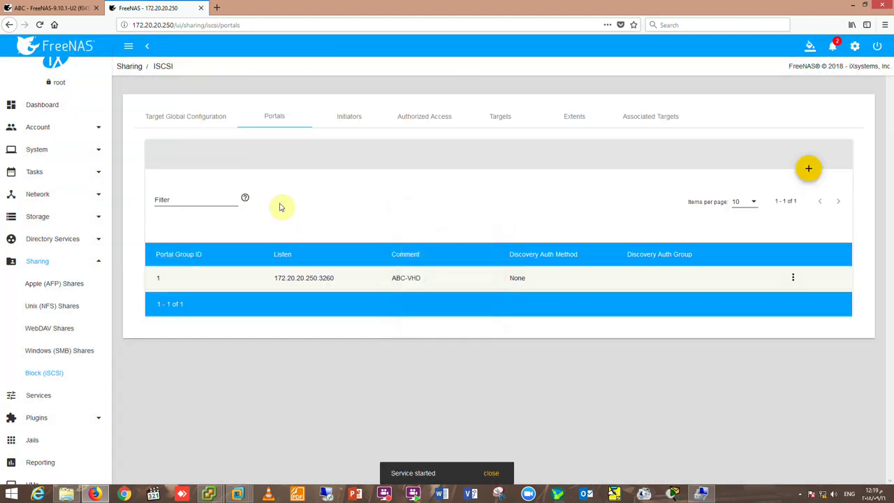
pyautogui.click(348, 120)
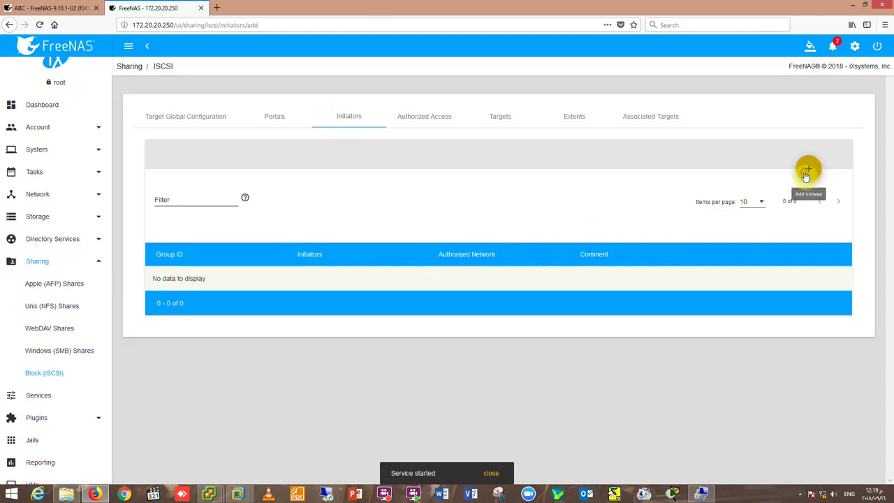
# Add an initiator group allowing ALL initiators and networks, commented 'Windows iSCSI'.
pyautogui.click(807, 172)
pyautogui.click(292, 163)
pyautogui.click(292, 149)
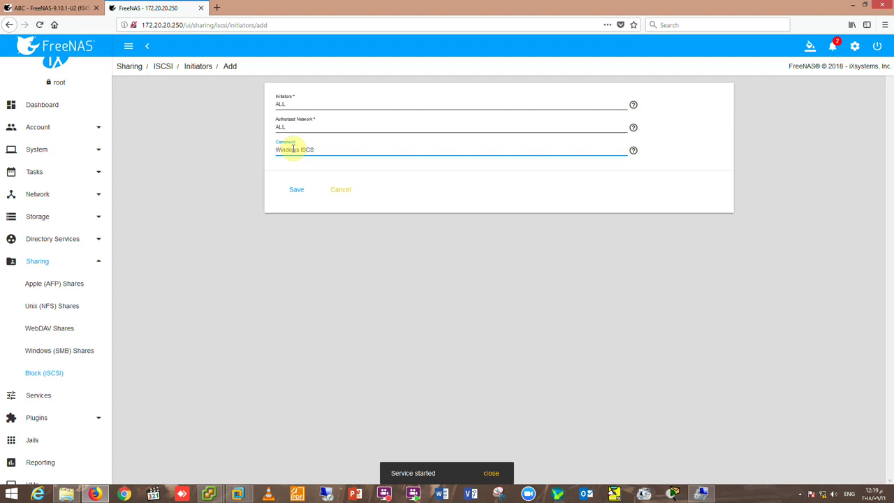
pyautogui.click(301, 193)
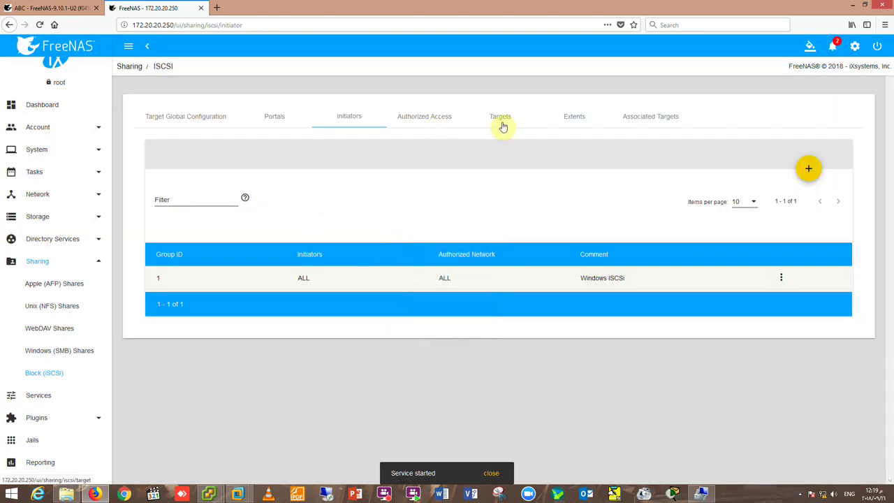
pyautogui.click(501, 123)
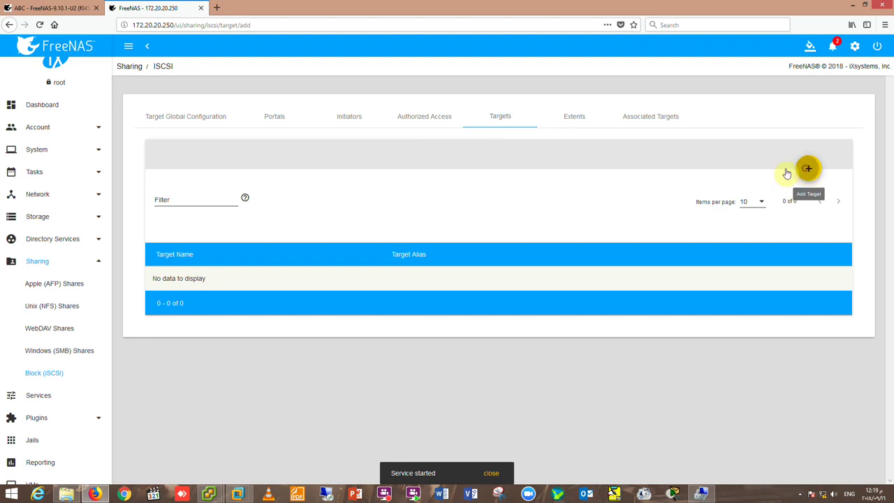
# Fill in a new target ISCSi-Windows with portal group ABC-VHD, initiator group Windows iSCSI, auth None, and try saving.
pyautogui.click(807, 169)
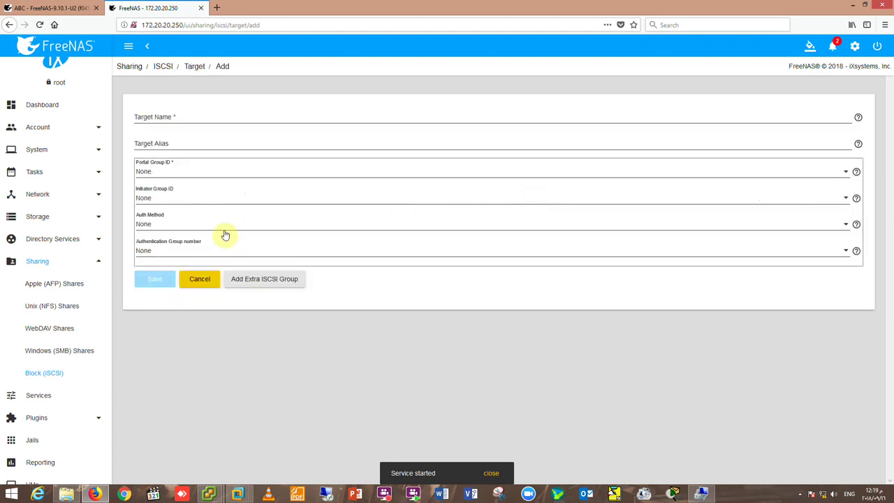
pyautogui.click(165, 172)
pyautogui.click(154, 193)
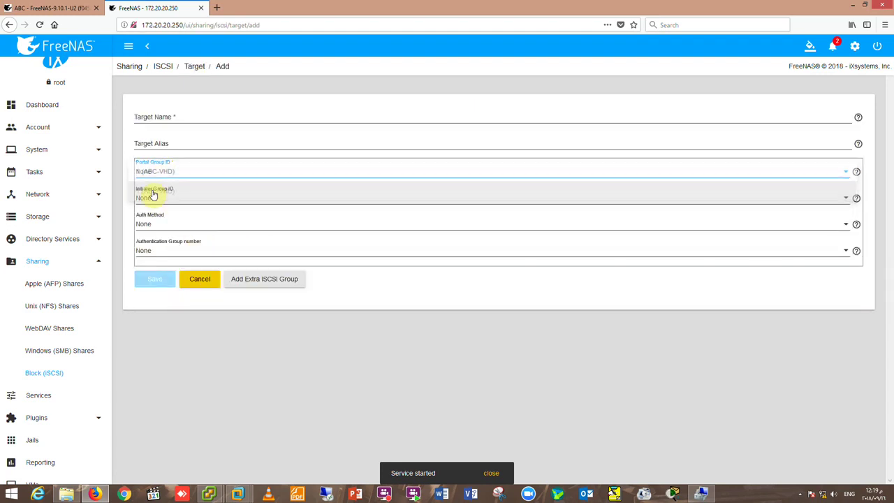
pyautogui.click(160, 198)
pyautogui.click(167, 218)
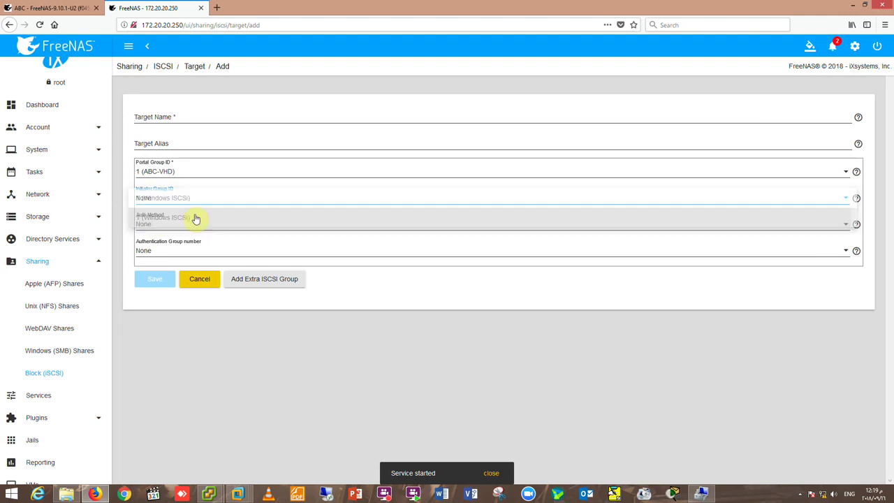
pyautogui.click(168, 226)
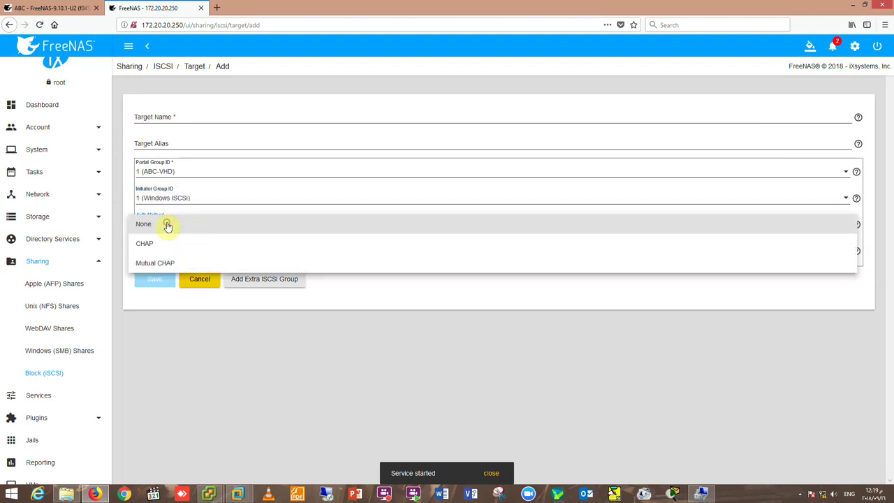
pyautogui.click(168, 225)
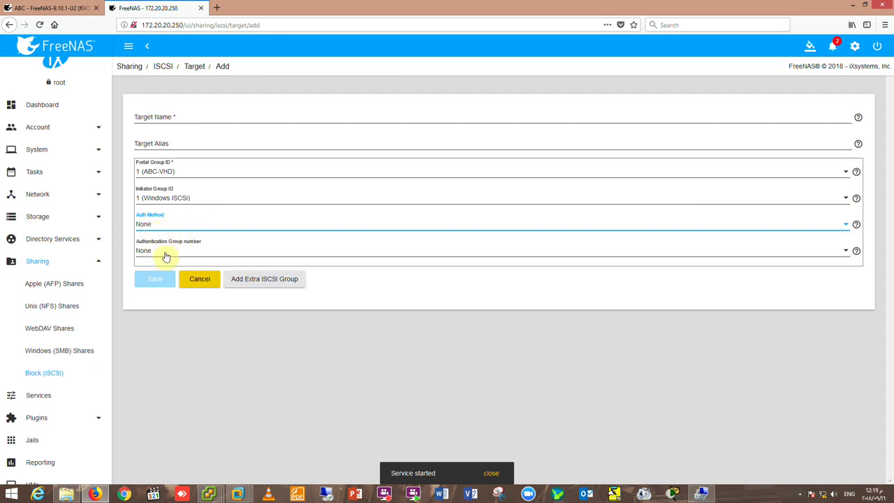
pyautogui.click(160, 117)
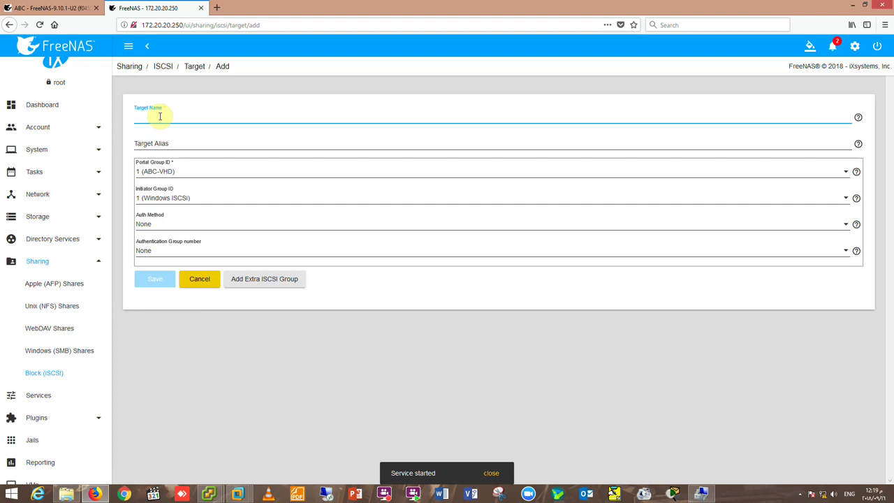
pyautogui.write('ISCSI-Windows')
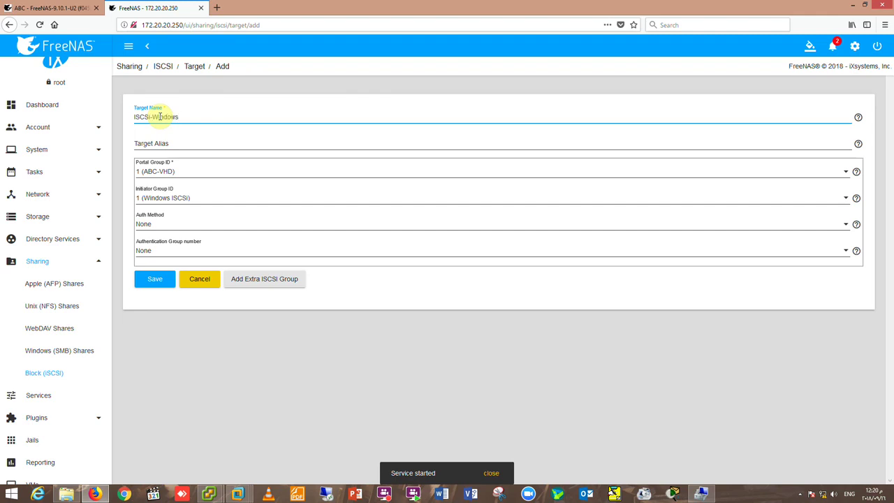
pyautogui.click(153, 279)
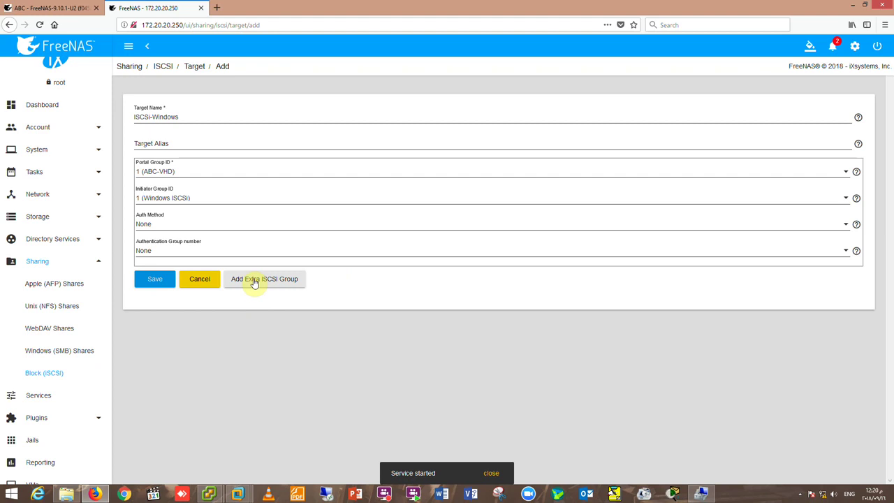
# Add a second ABC-VHD / Windows iSCSI group block, retry saving, then cancel the target form.
pyautogui.click(255, 281)
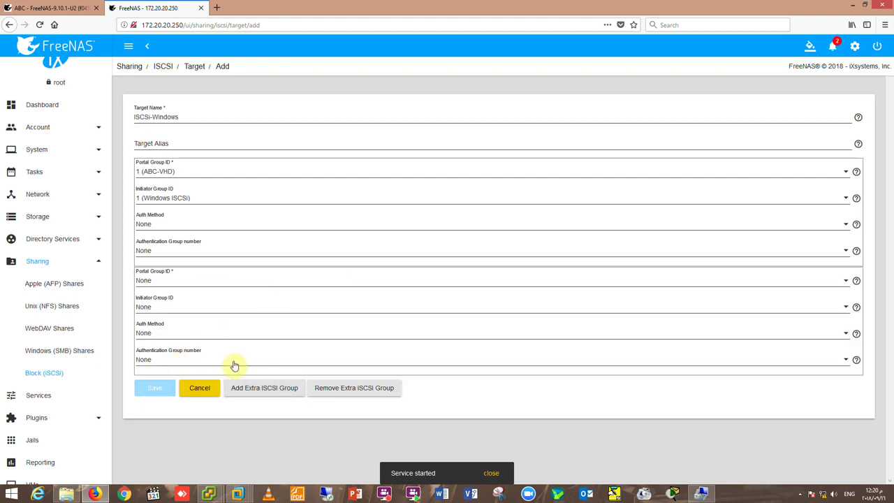
pyautogui.click(164, 308)
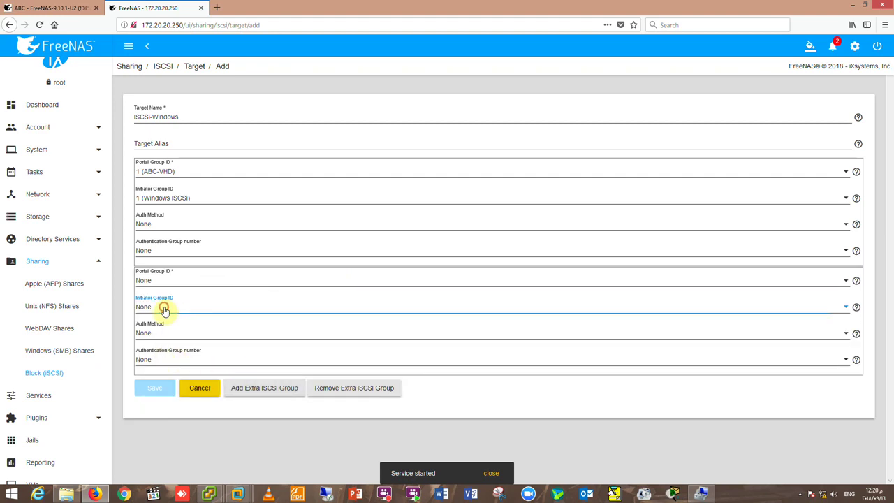
pyautogui.click(173, 326)
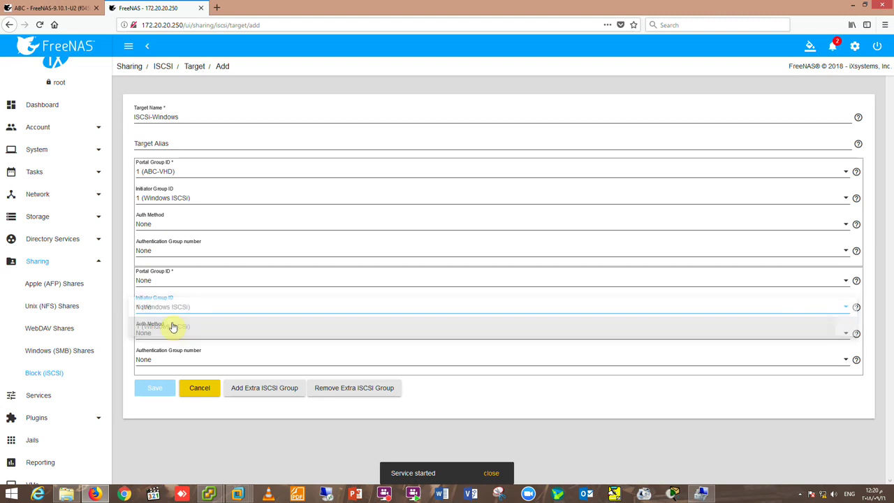
pyautogui.click(164, 282)
pyautogui.click(166, 300)
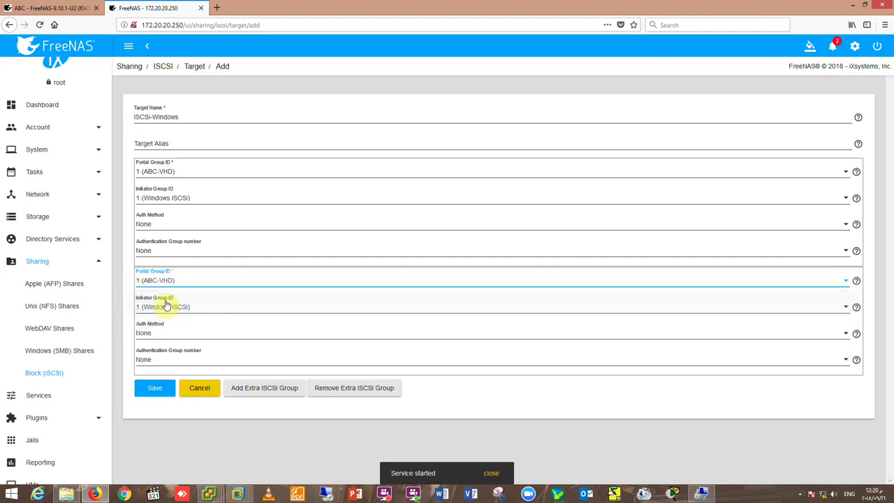
pyautogui.click(155, 389)
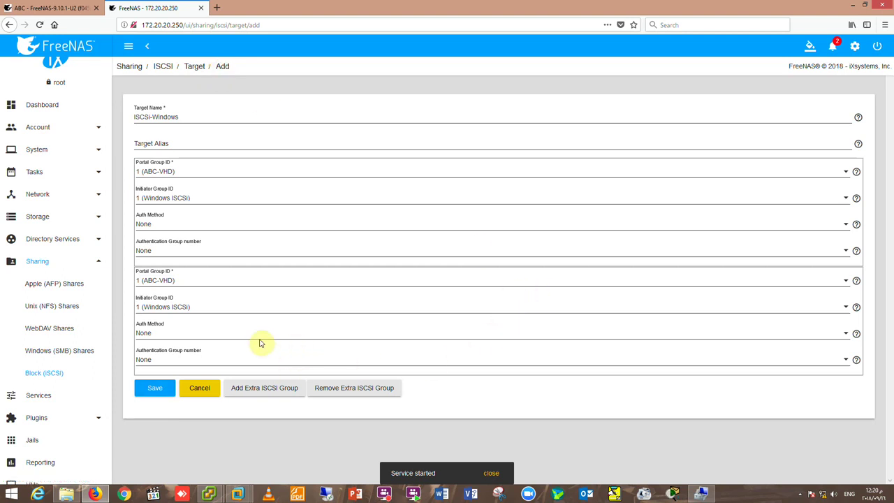
pyautogui.click(188, 281)
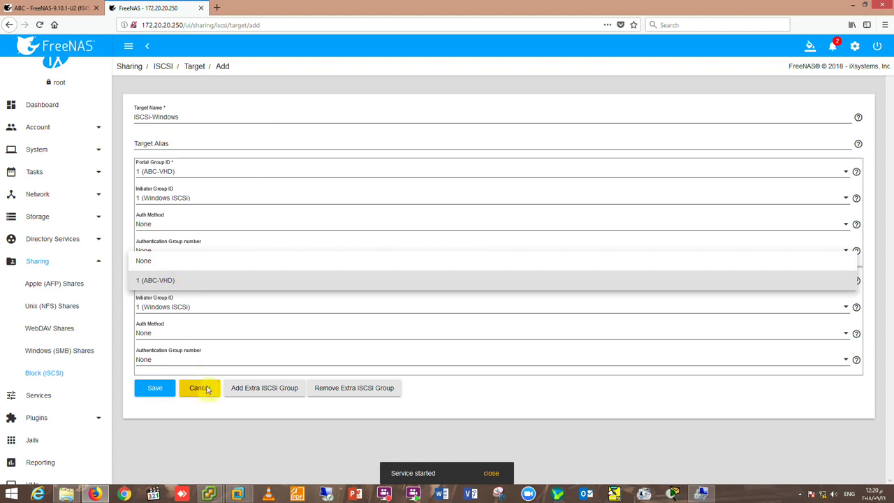
pyautogui.click(197, 390)
# Start a new target named ABC with portal group 1 (ABC-VHD) and initiator group 1 (Windows iSCSI).
pyautogui.click(201, 395)
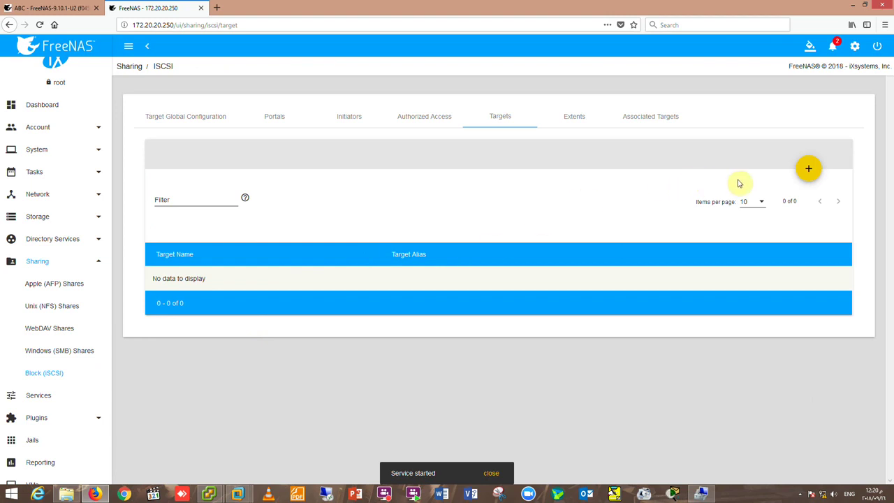
pyautogui.click(807, 170)
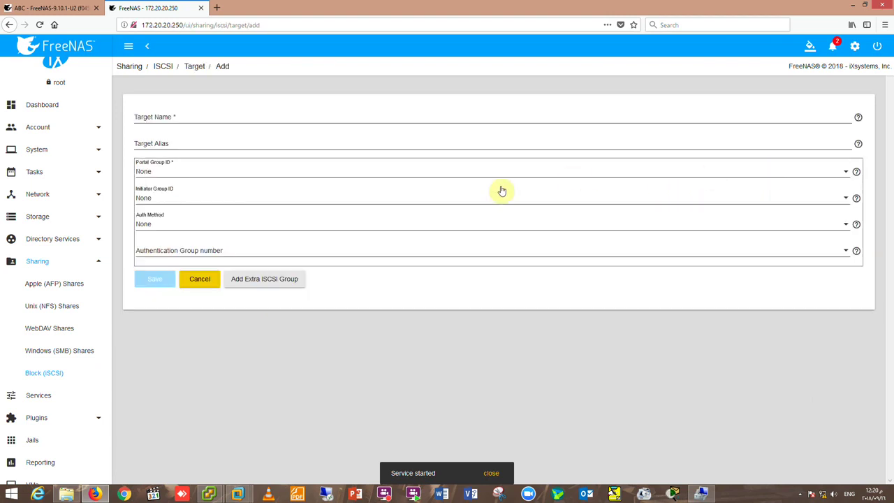
pyautogui.click(175, 118)
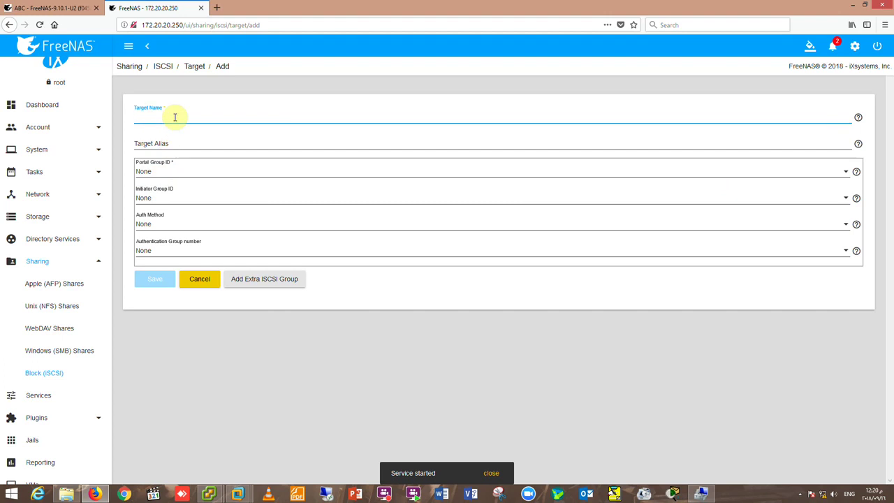
pyautogui.click(172, 144)
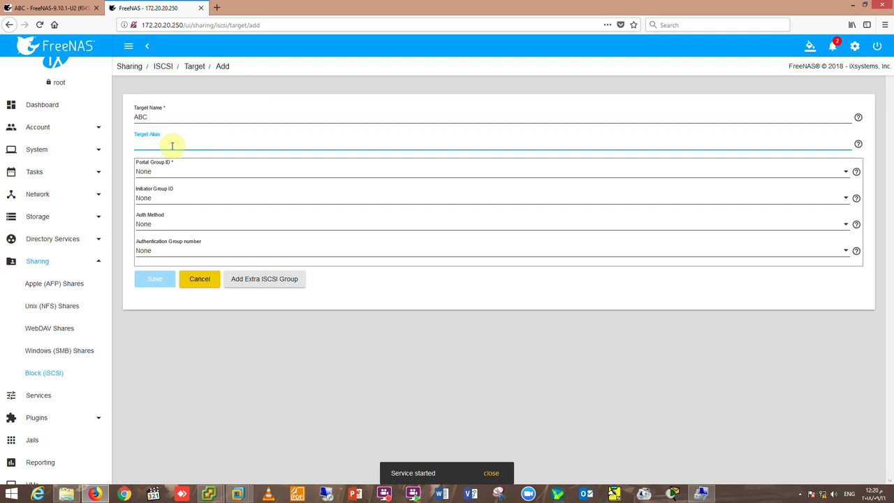
pyautogui.click(174, 169)
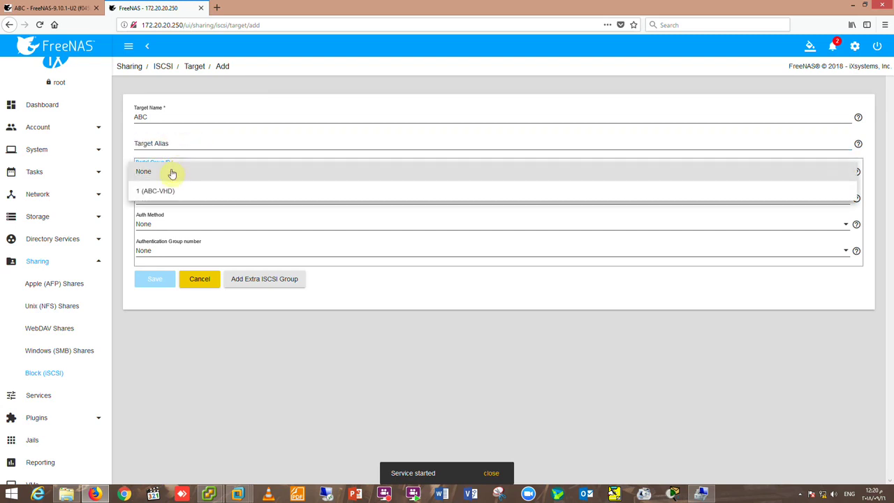
pyautogui.click(170, 193)
pyautogui.click(175, 197)
pyautogui.click(164, 218)
pyautogui.click(155, 282)
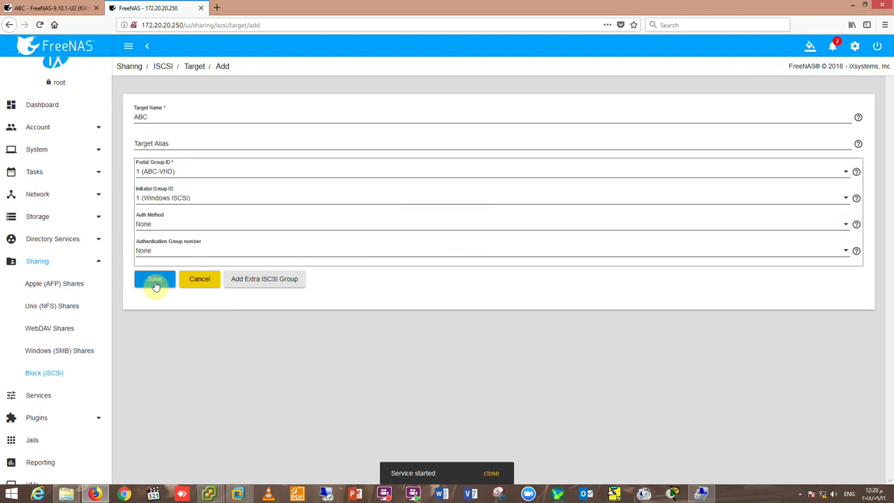
# Give the ABC target alias ABC-VHD, save it, dismiss the Service started notice and leave the form.
pyautogui.click(200, 141)
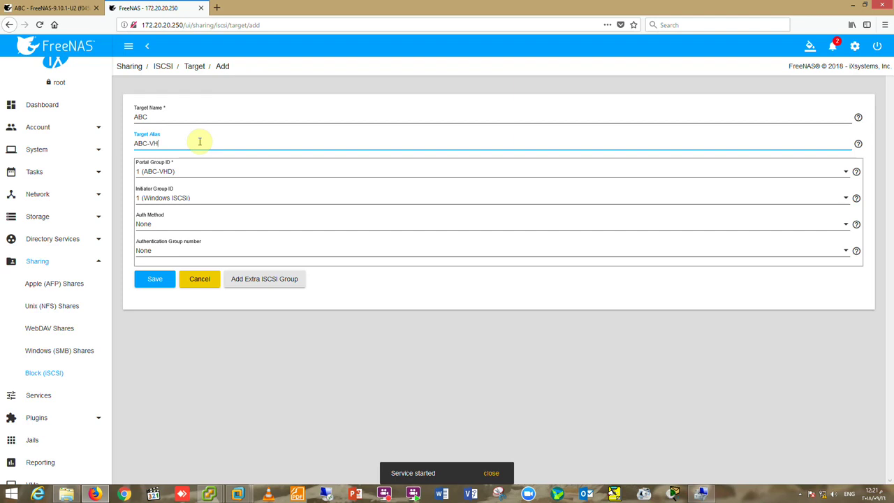
pyautogui.click(155, 280)
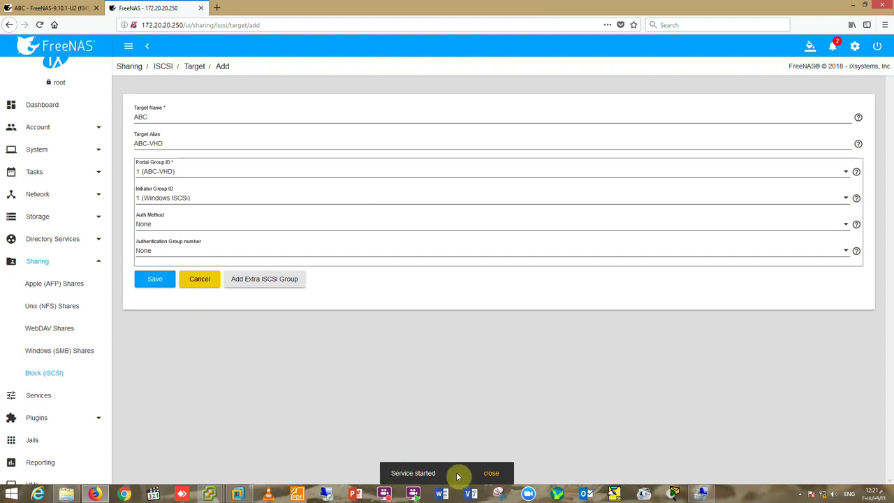
pyautogui.click(491, 478)
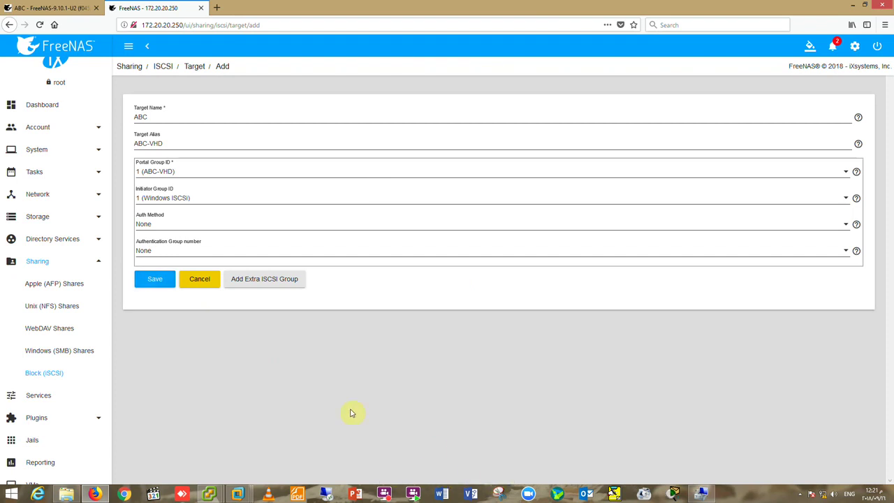
pyautogui.click(203, 285)
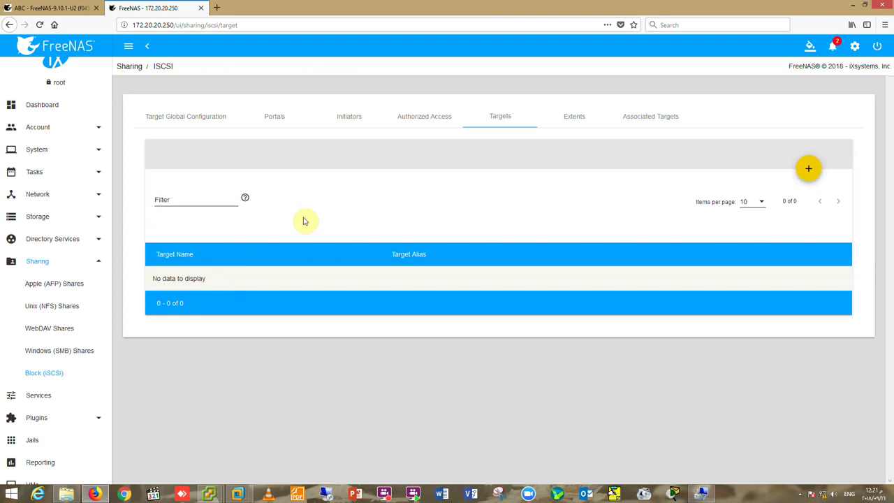
pyautogui.click(574, 117)
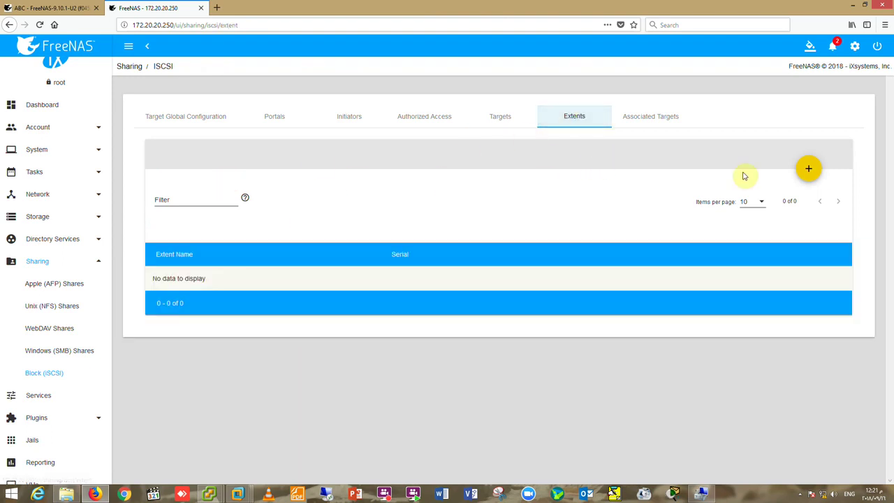
# Create Device extent ABC backed by ABCStorage/VHD-Windows (300G).
pyautogui.click(810, 170)
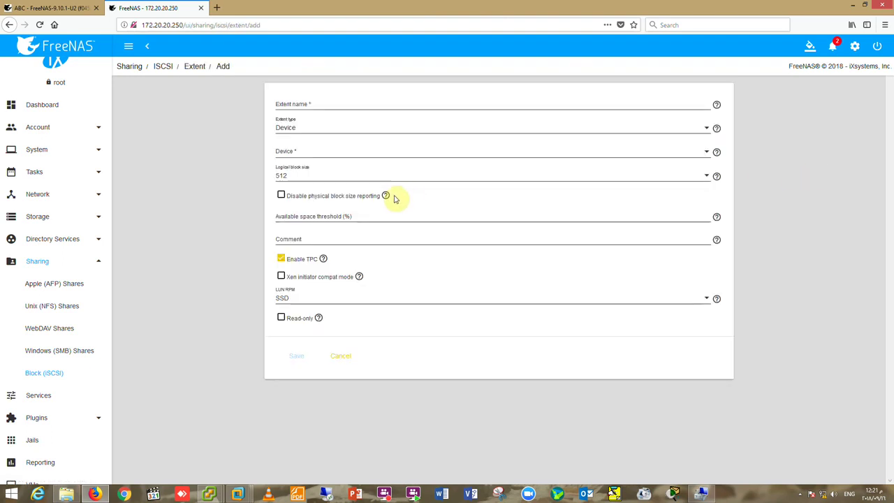
pyautogui.click(325, 130)
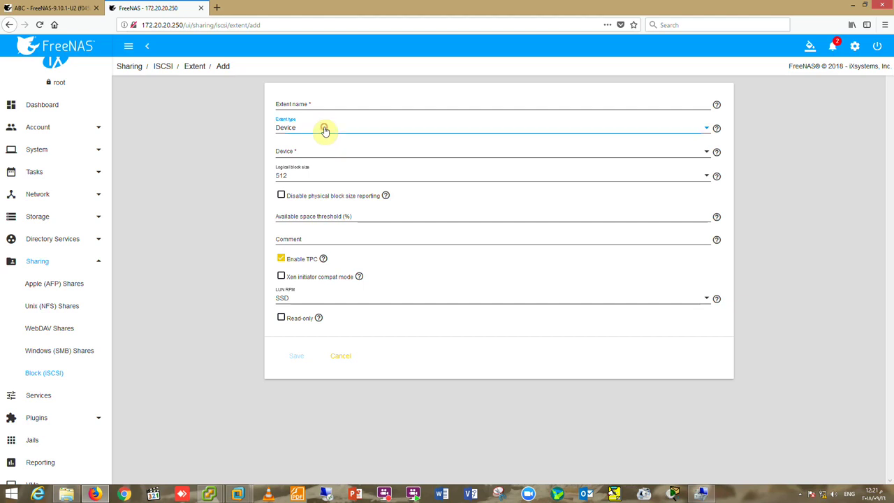
pyautogui.click(315, 134)
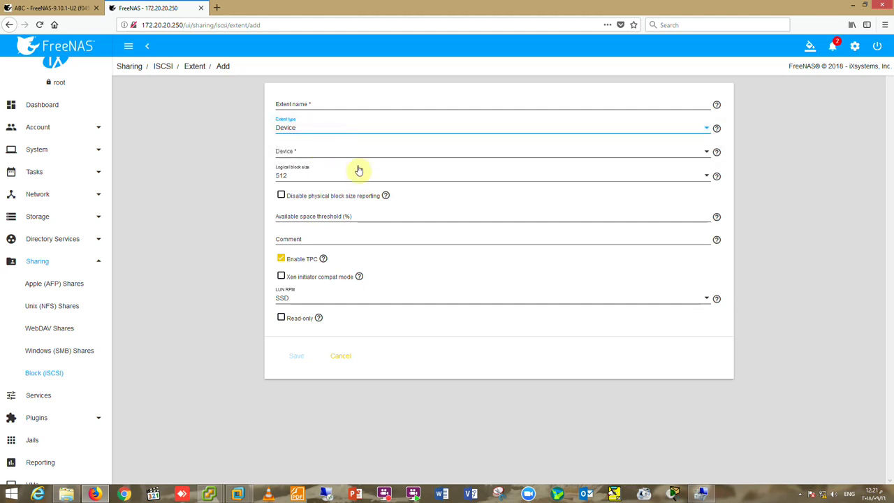
pyautogui.click(355, 152)
pyautogui.click(357, 154)
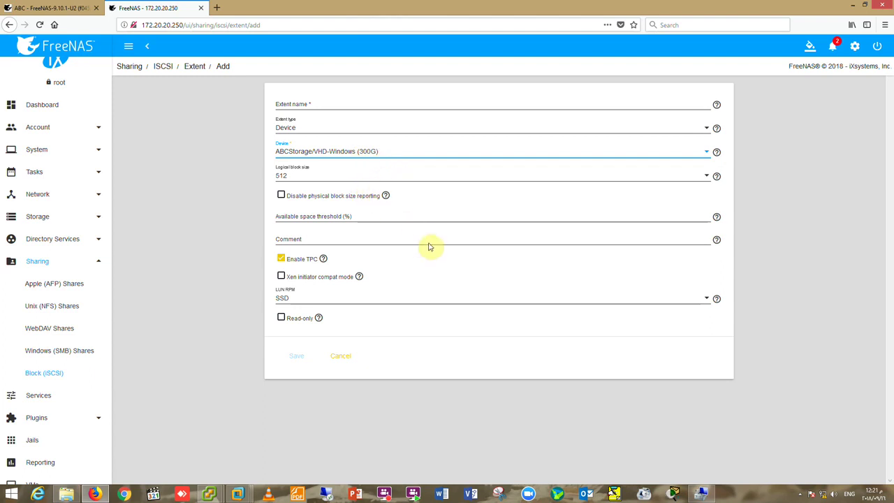
pyautogui.click(334, 103)
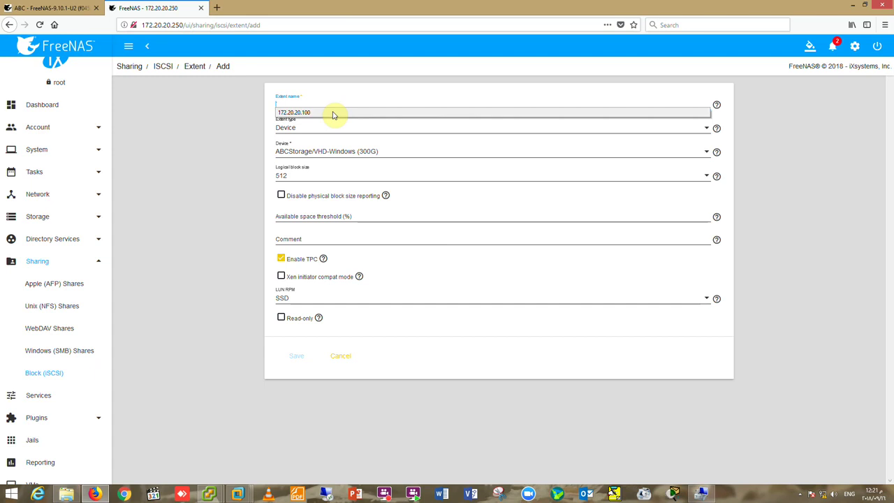
pyautogui.click(331, 105)
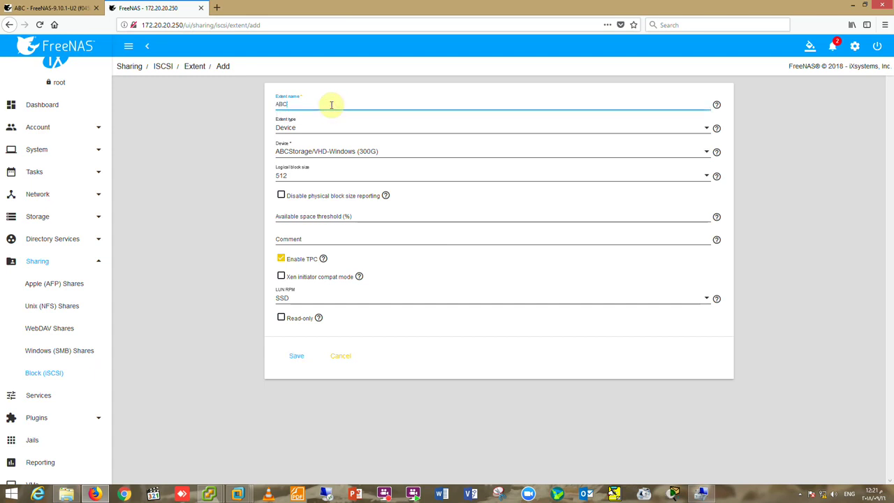
pyautogui.click(296, 355)
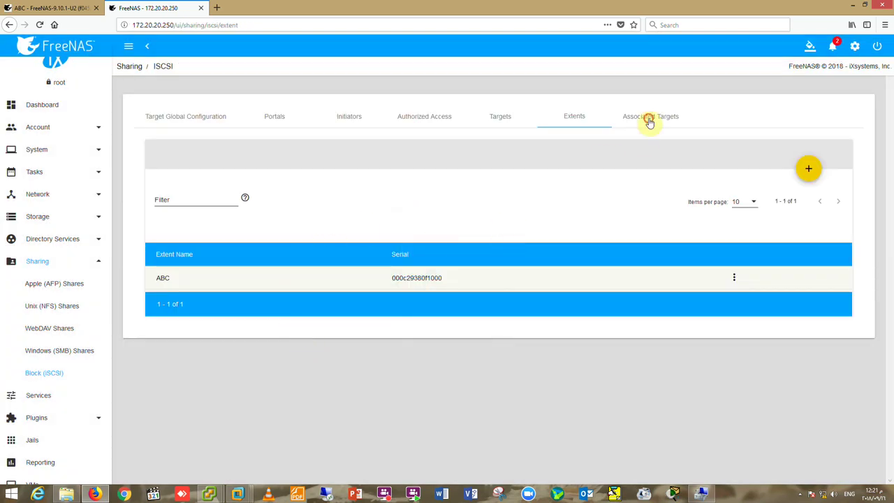
pyautogui.click(649, 118)
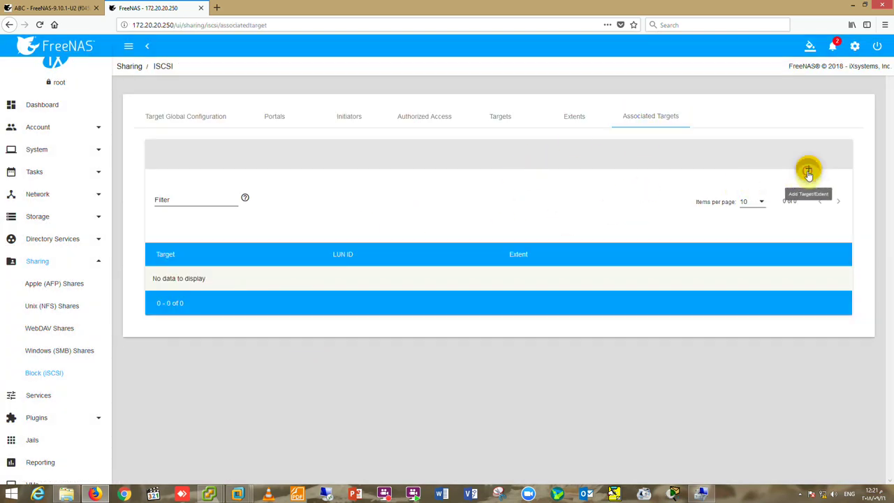
# Start associating a target with extent ABC and find no targets available to choose.
pyautogui.click(808, 169)
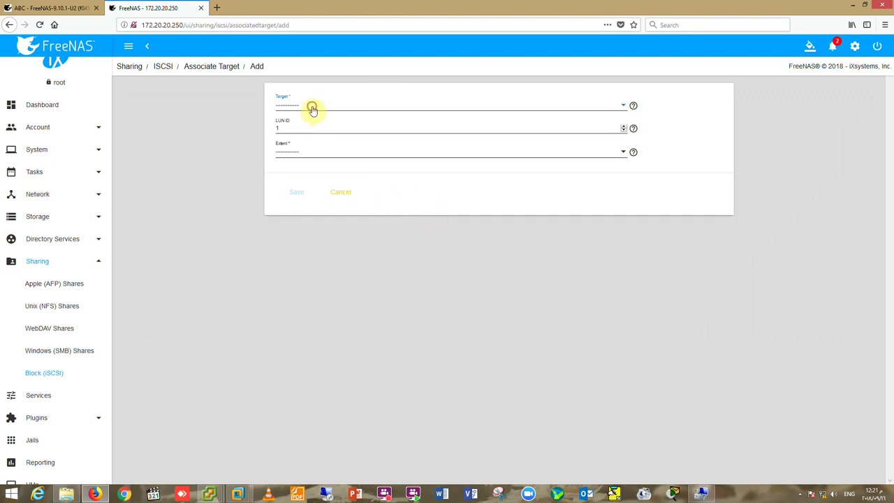
pyautogui.click(311, 108)
pyautogui.click(319, 108)
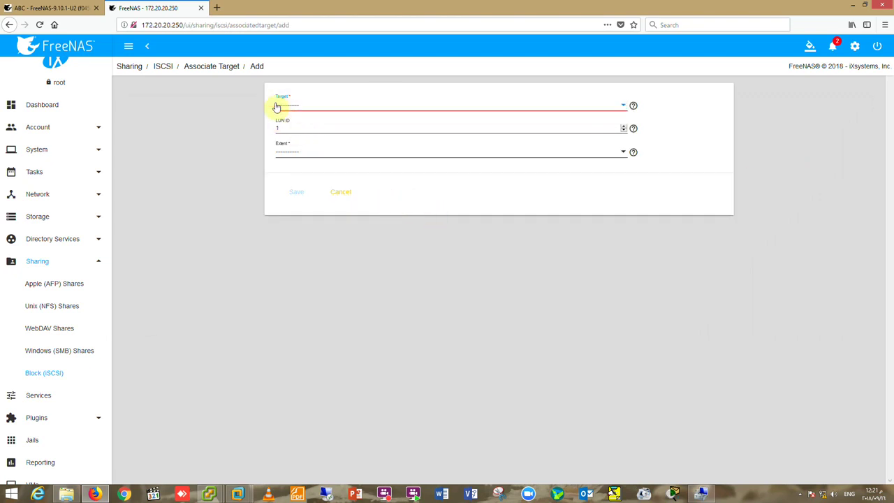
pyautogui.click(293, 149)
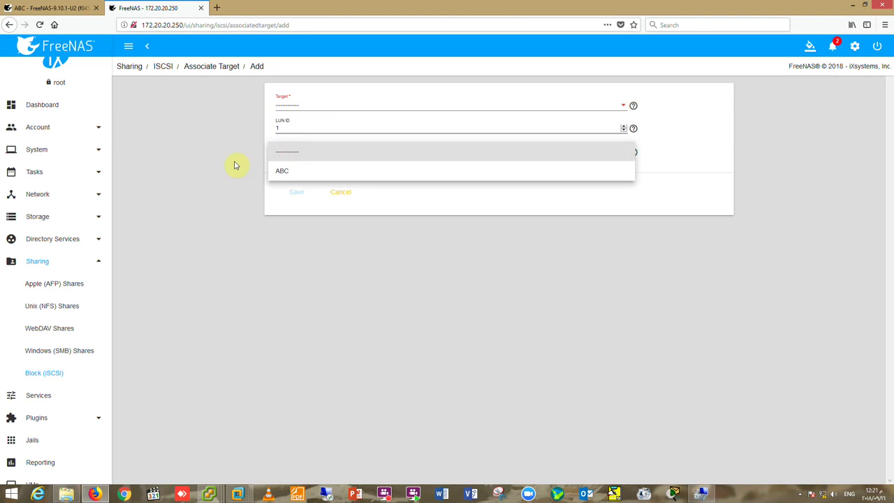
# Return to the empty Associated Targets list and switch to the Targets tab.
pyautogui.click(147, 46)
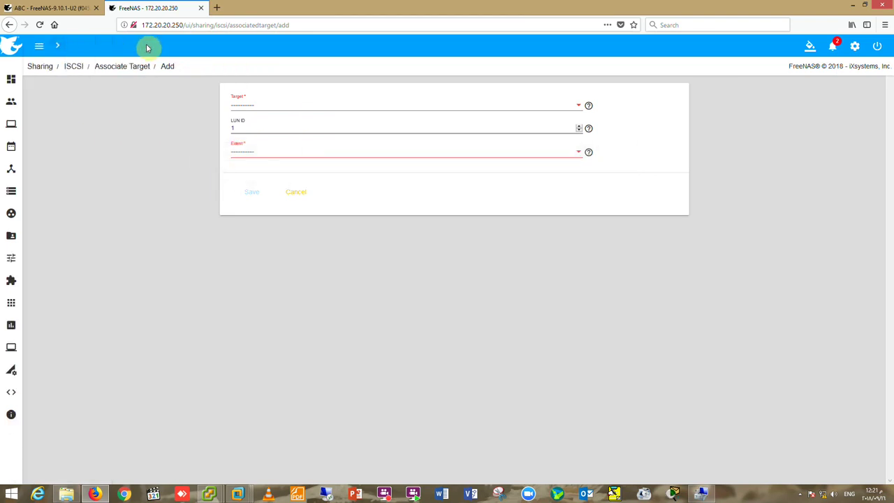
pyautogui.click(9, 25)
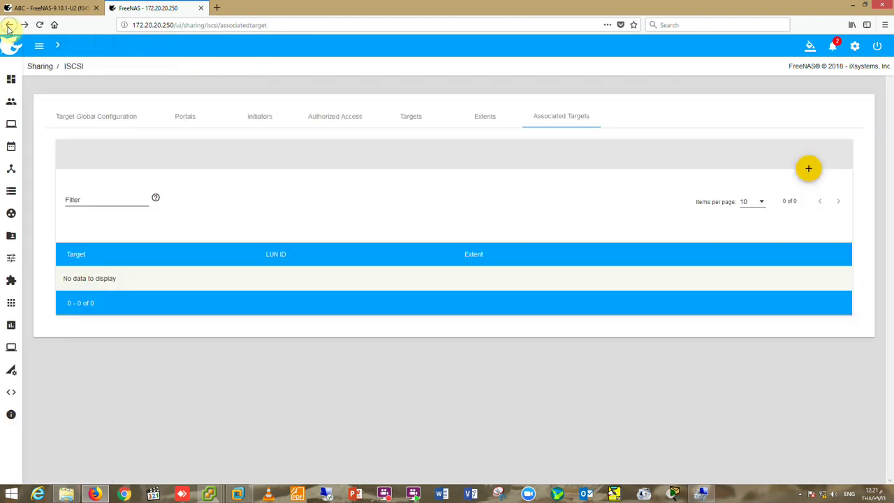
pyautogui.click(57, 46)
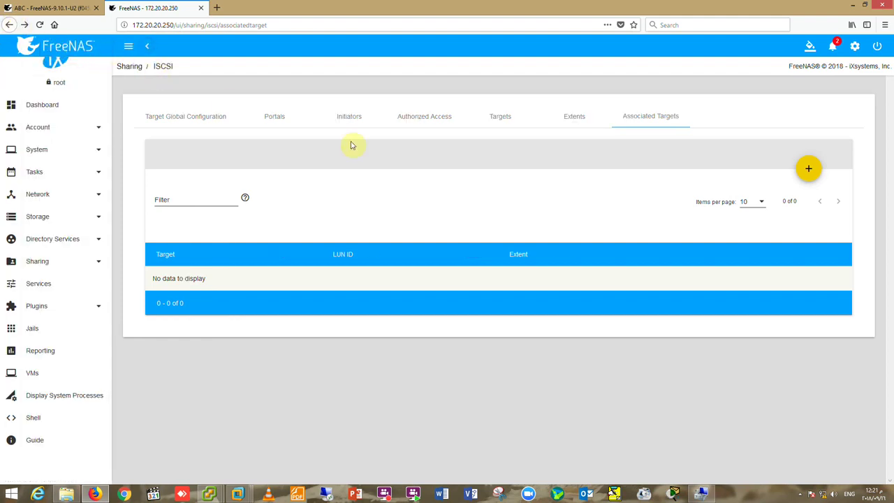
pyautogui.click(500, 120)
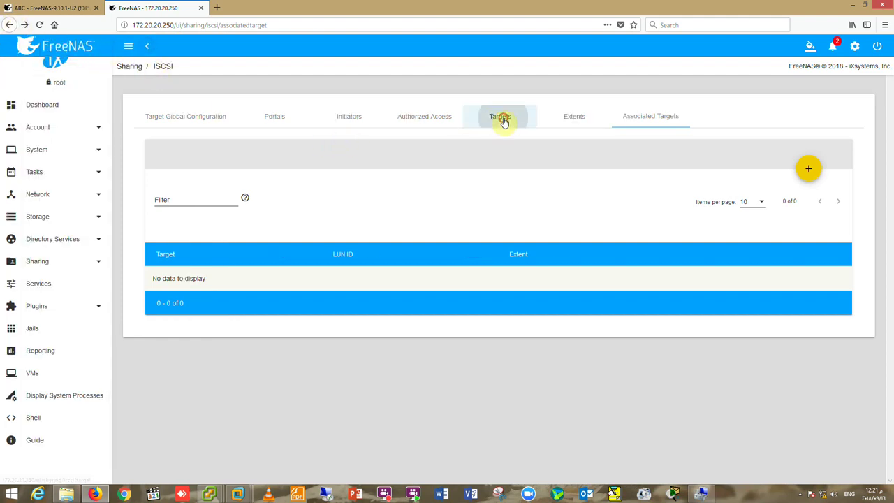
# Start a new target named VHD with portal group 1 (ABC-VHD) and initiator group 1 (Windows iSCSI).
pyautogui.click(232, 199)
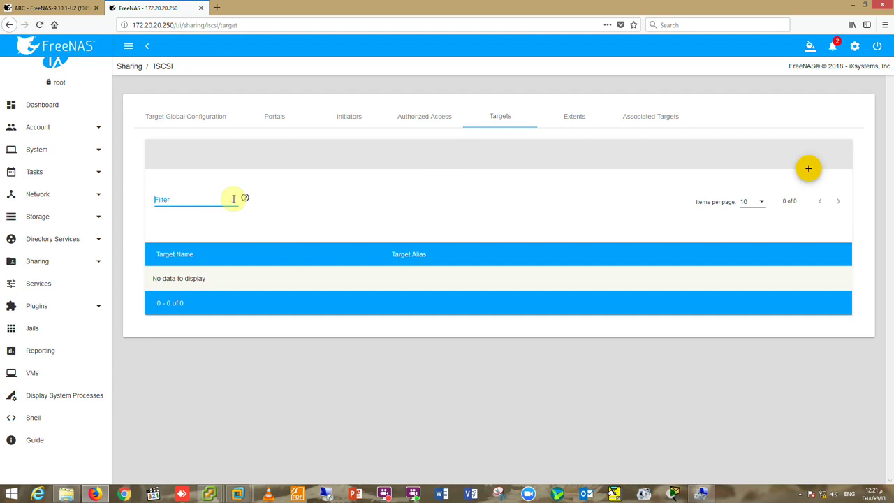
pyautogui.click(811, 171)
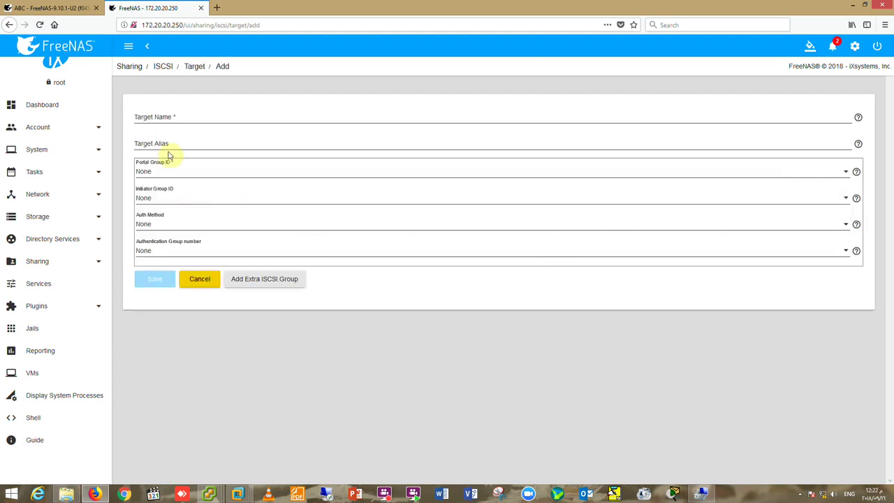
pyautogui.click(179, 119)
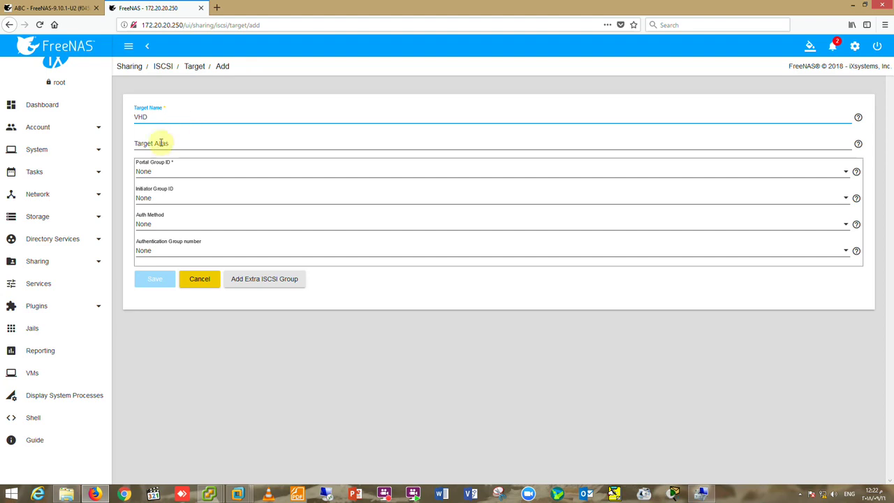
pyautogui.click(160, 173)
pyautogui.click(164, 193)
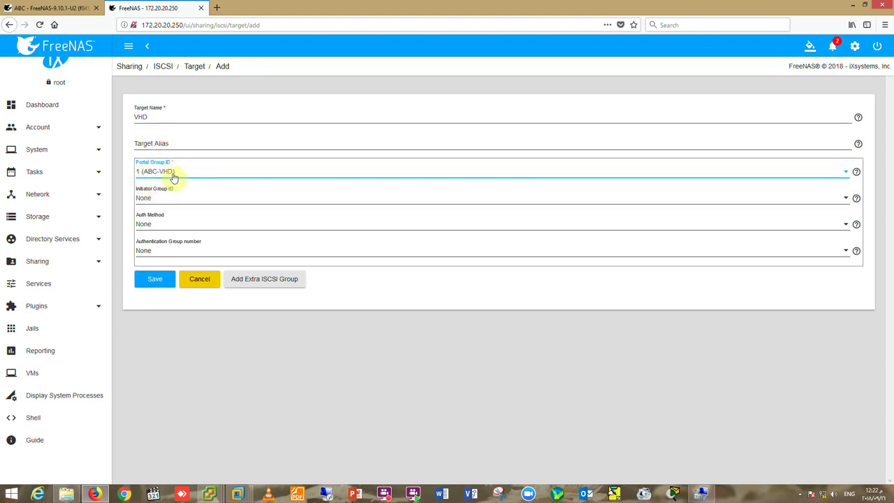
pyautogui.click(184, 202)
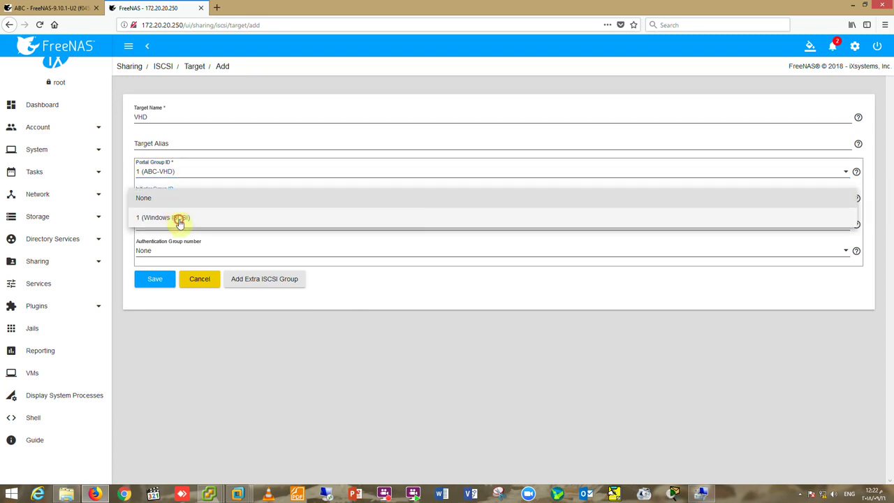
pyautogui.click(180, 219)
# Leave the authentication group as None and try saving the VHD target again.
pyautogui.click(155, 280)
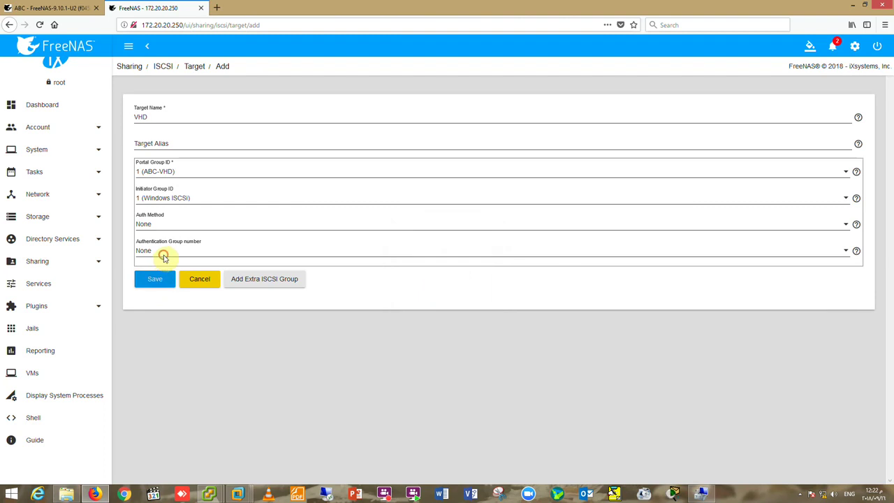
pyautogui.click(164, 259)
pyautogui.click(164, 253)
pyautogui.click(155, 279)
pyautogui.click(184, 142)
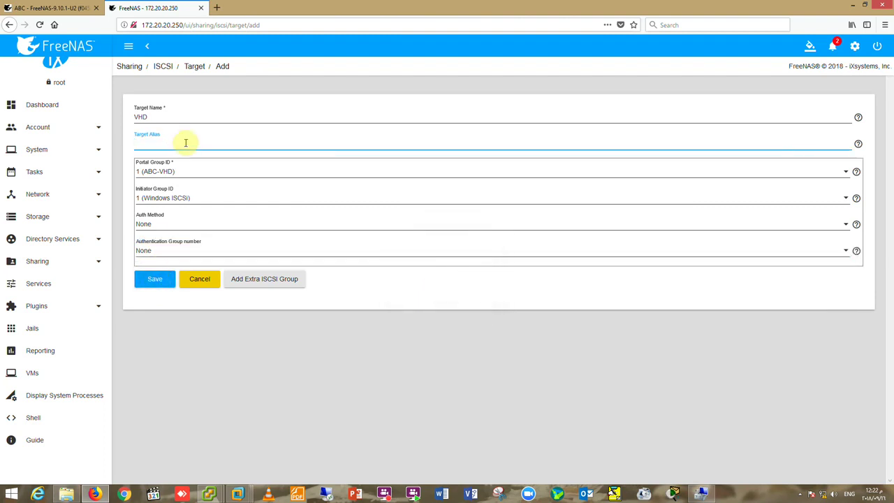
# From Services, go to Sharing > Block (iSCSI) and view the empty Targets tab.
pyautogui.click(40, 285)
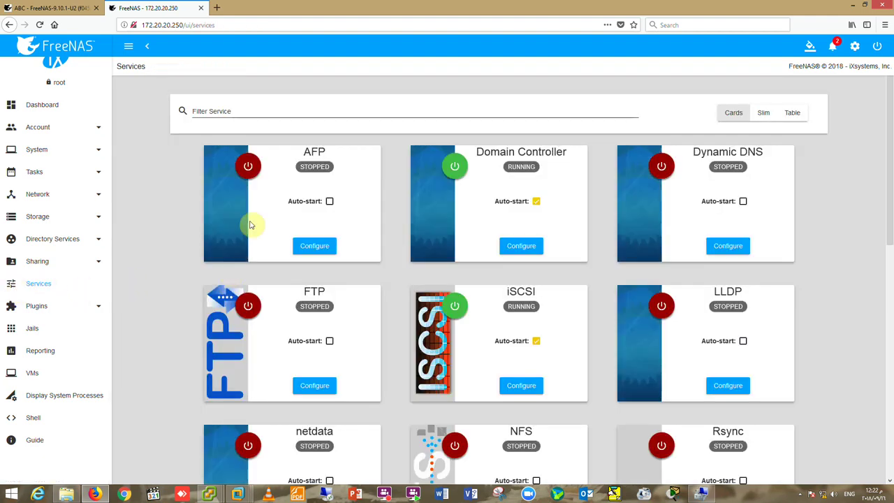
pyautogui.scroll(-2, 259, 199)
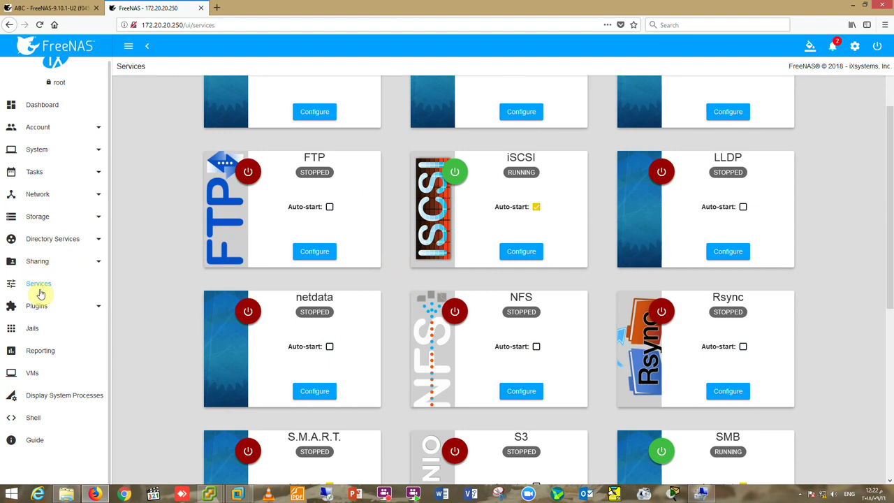
pyautogui.click(29, 263)
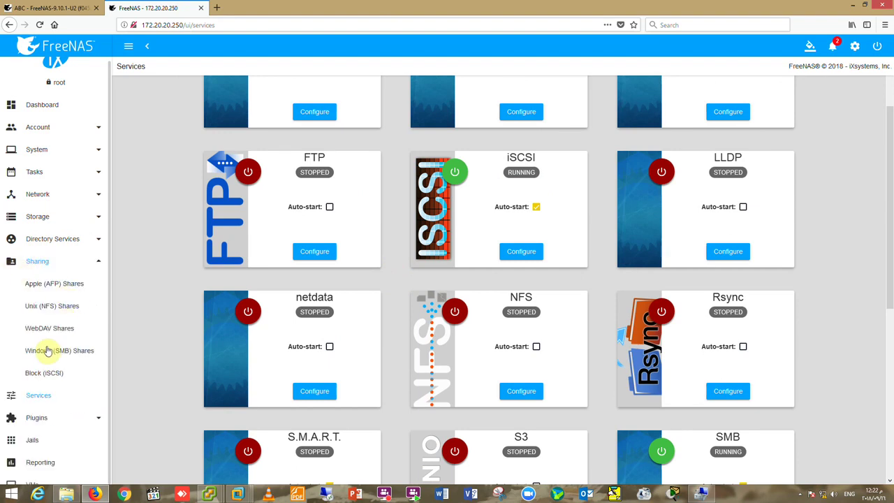
pyautogui.click(45, 376)
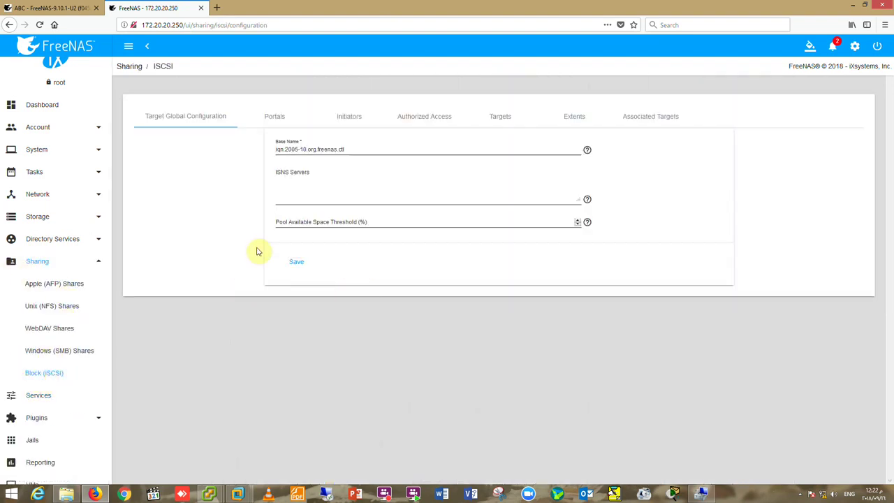
pyautogui.click(503, 117)
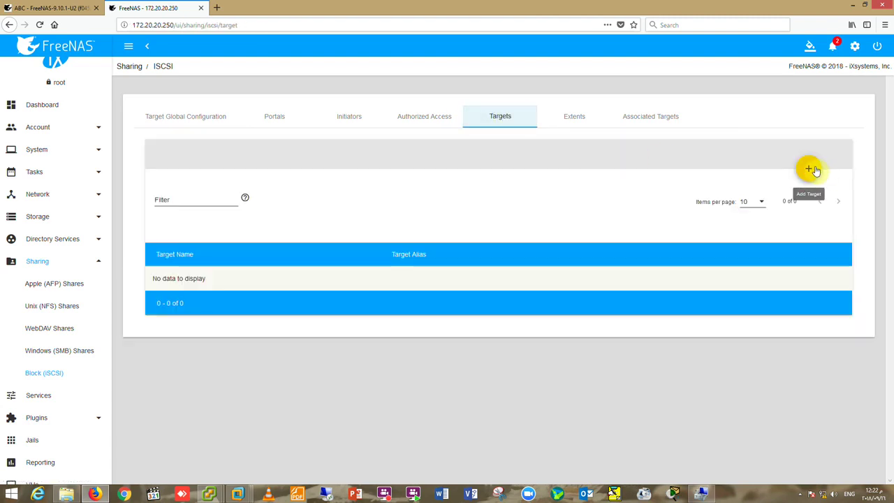
pyautogui.click(764, 202)
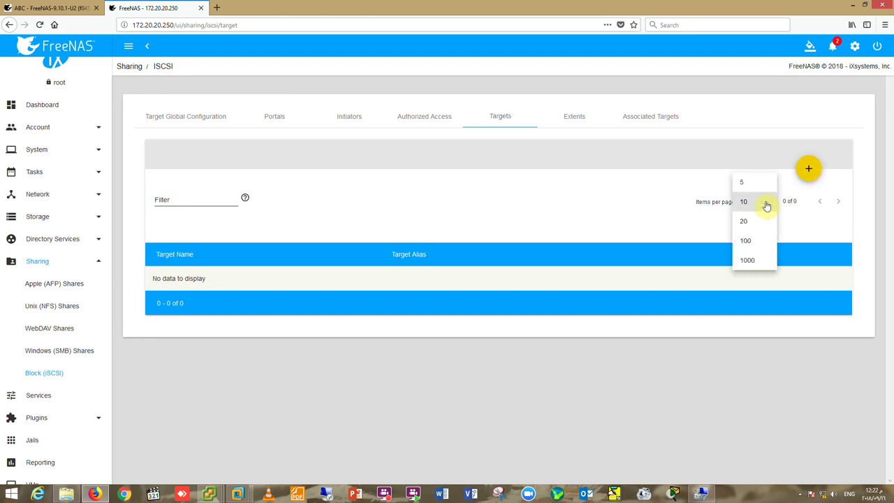
# Save new target 172.20.20.100 with portal group 1 (ABC-VHD) and initiator group 1 (Windows iSCSI).
pyautogui.click(768, 203)
pyautogui.click(808, 169)
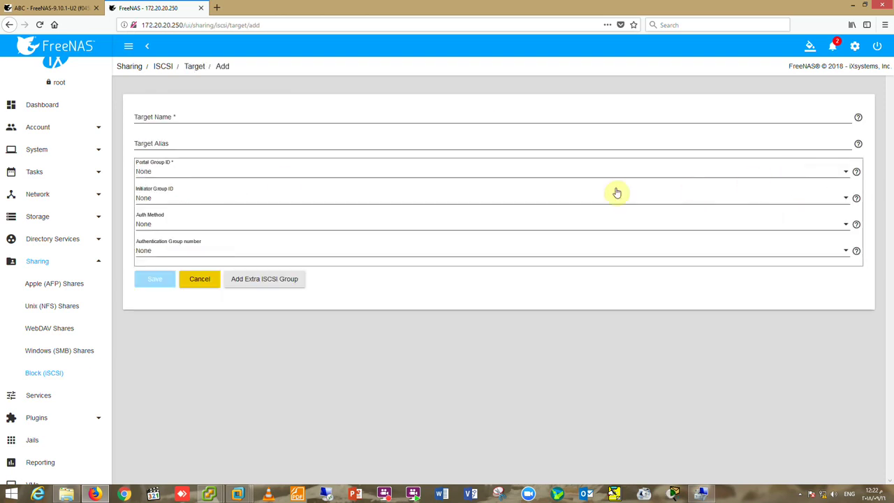
pyautogui.click(174, 118)
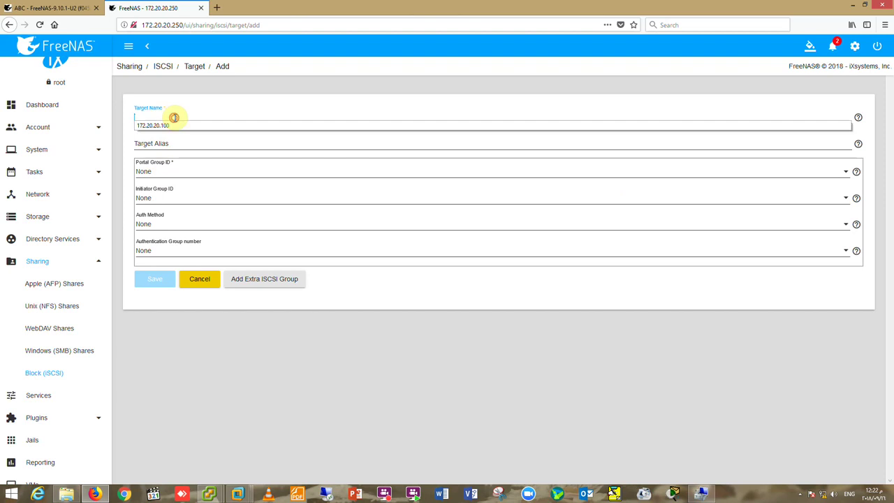
pyautogui.click(173, 125)
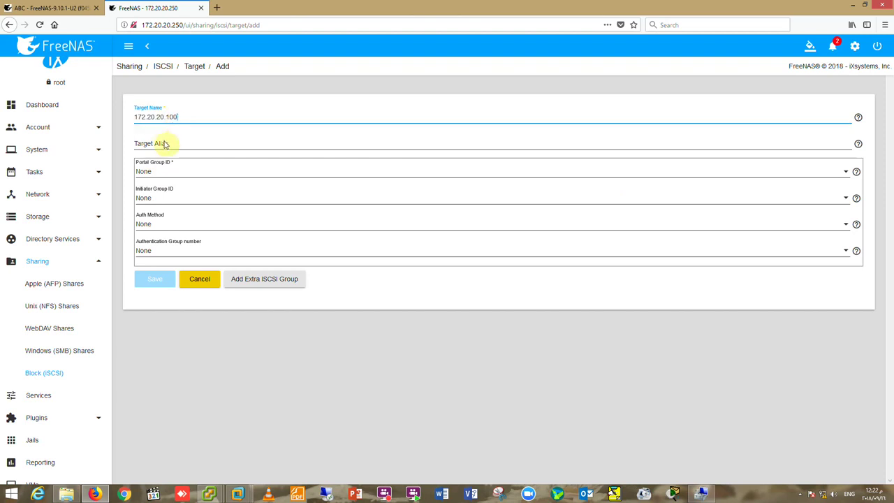
pyautogui.click(163, 175)
pyautogui.click(165, 193)
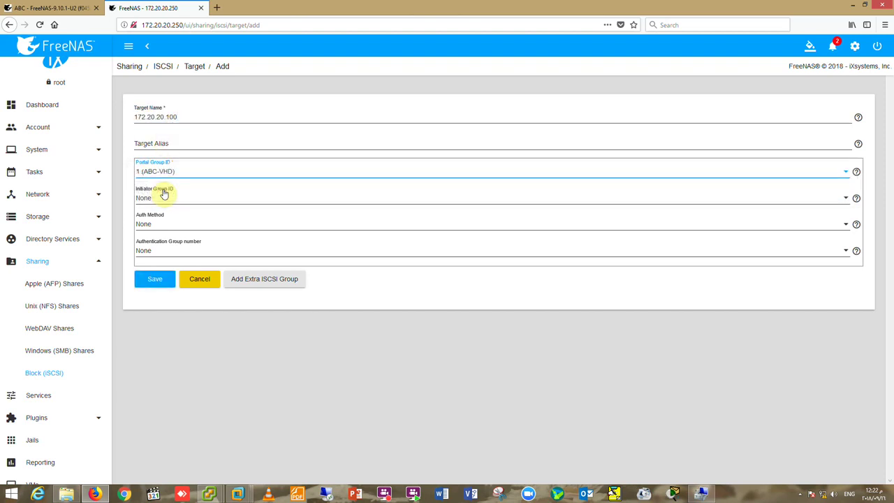
pyautogui.click(162, 199)
pyautogui.click(163, 216)
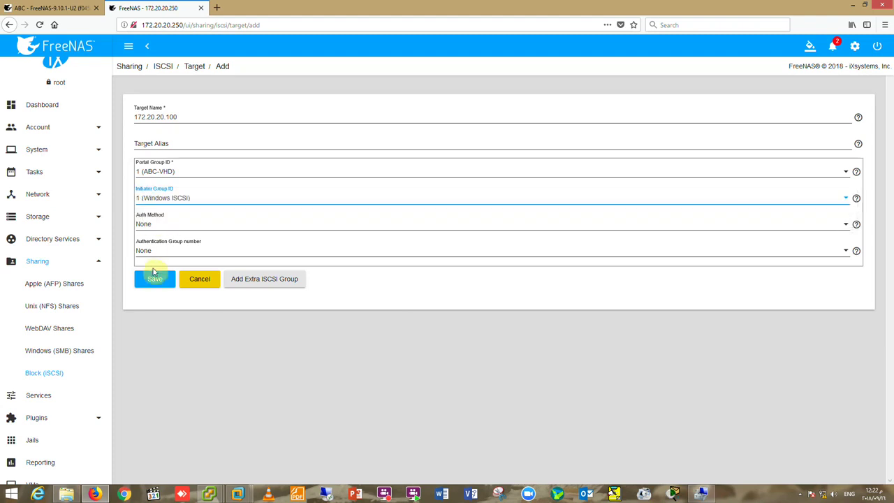
pyautogui.click(156, 279)
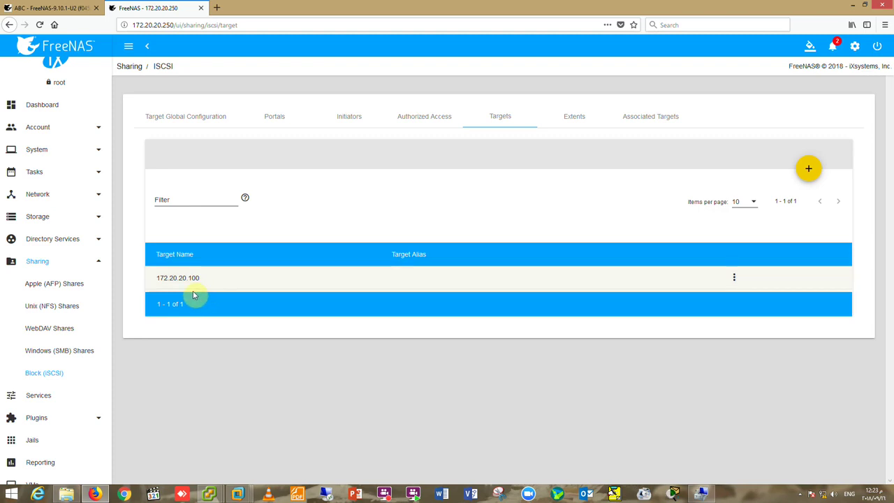
pyautogui.click(35, 5)
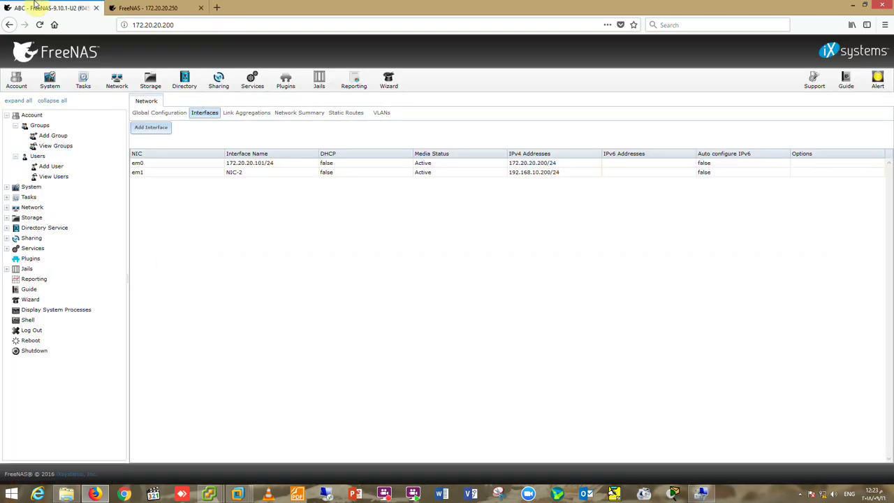
pyautogui.click(148, 7)
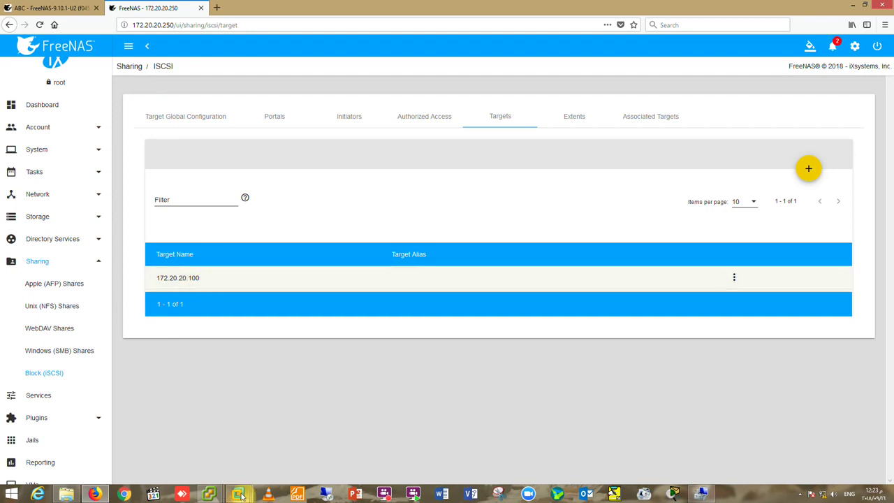
pyautogui.moveTo(237, 495)
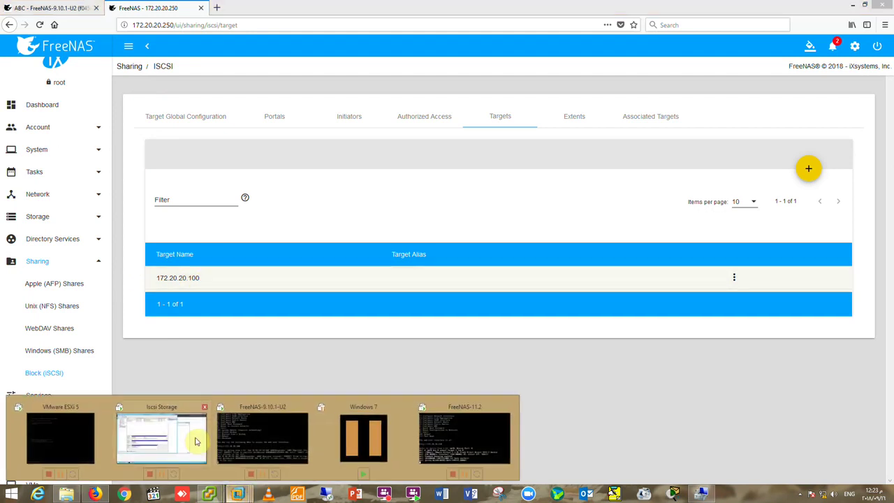
pyautogui.click(193, 439)
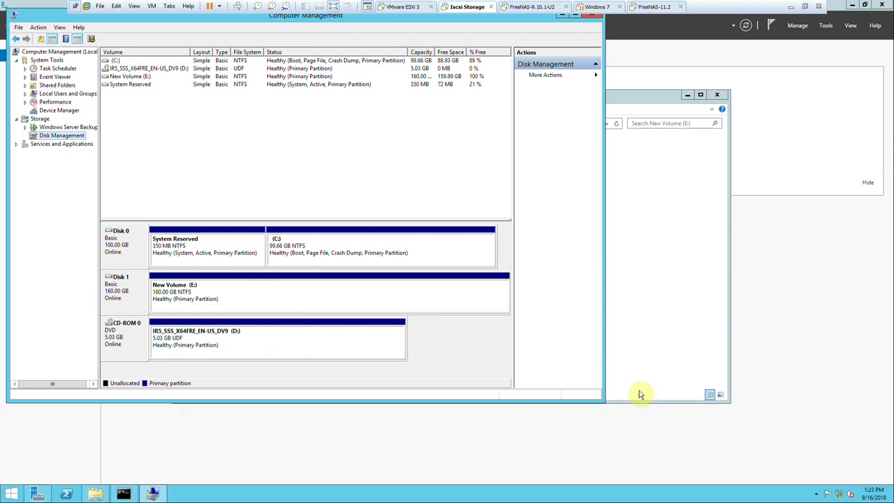
pyautogui.rightClick(840, 494)
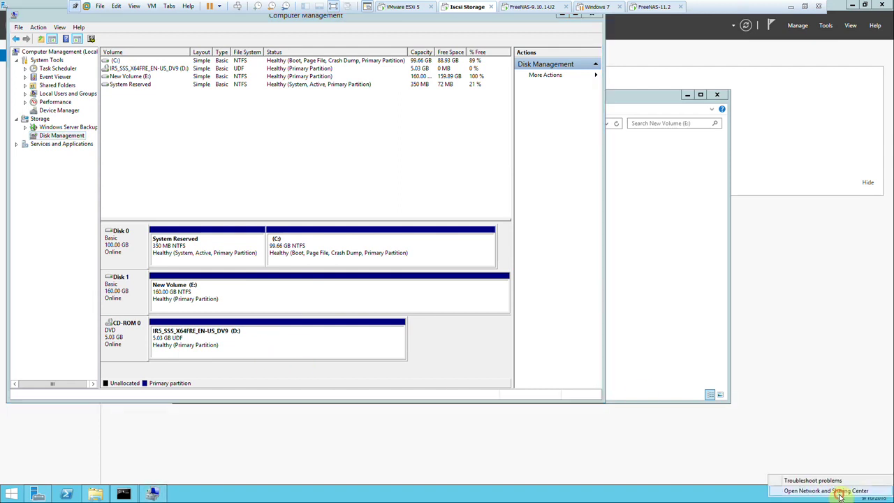
pyautogui.click(832, 489)
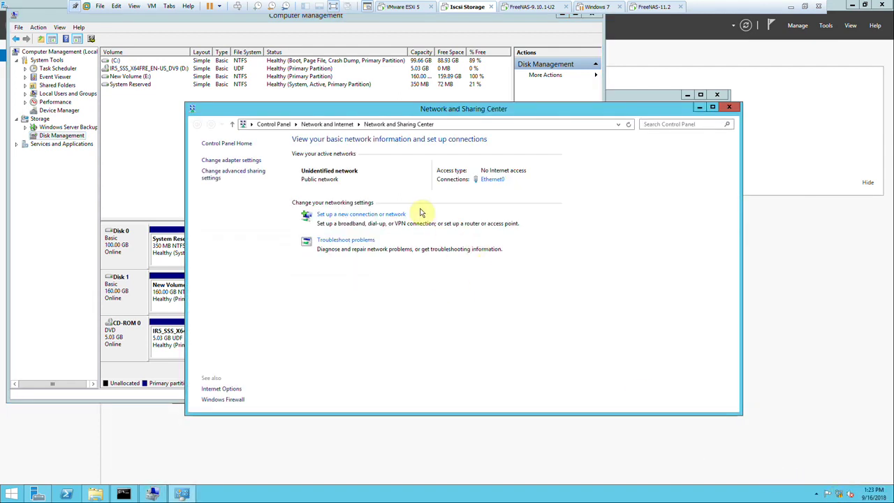
pyautogui.click(492, 179)
pyautogui.click(393, 242)
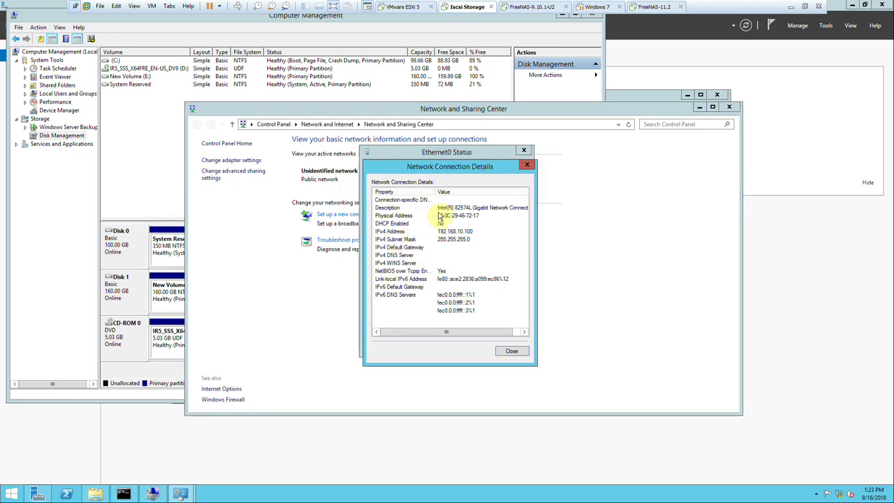
pyautogui.click(527, 168)
pyautogui.click(524, 152)
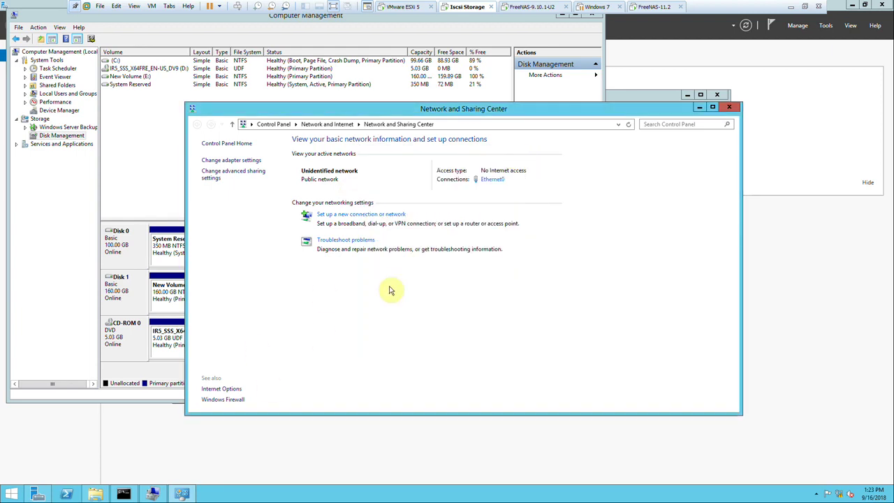
pyautogui.click(789, 5)
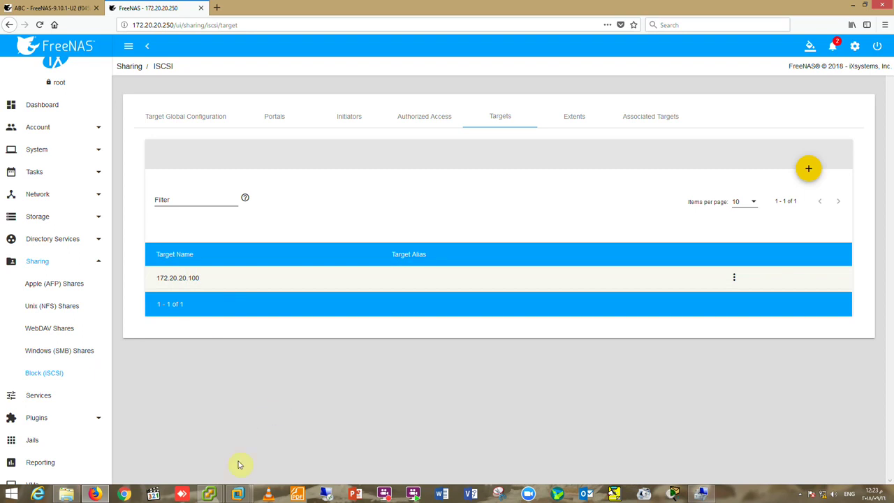
# Switch to the FreeNAS-11.2 VM console and review its Network Adapter connection type in Settings.
pyautogui.click(238, 495)
pyautogui.click(455, 441)
pyautogui.rightClick(638, 8)
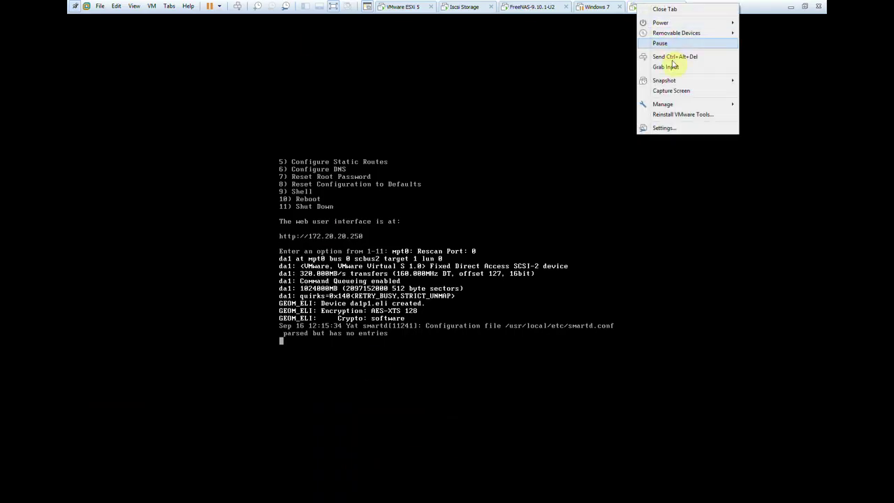
pyautogui.click(672, 127)
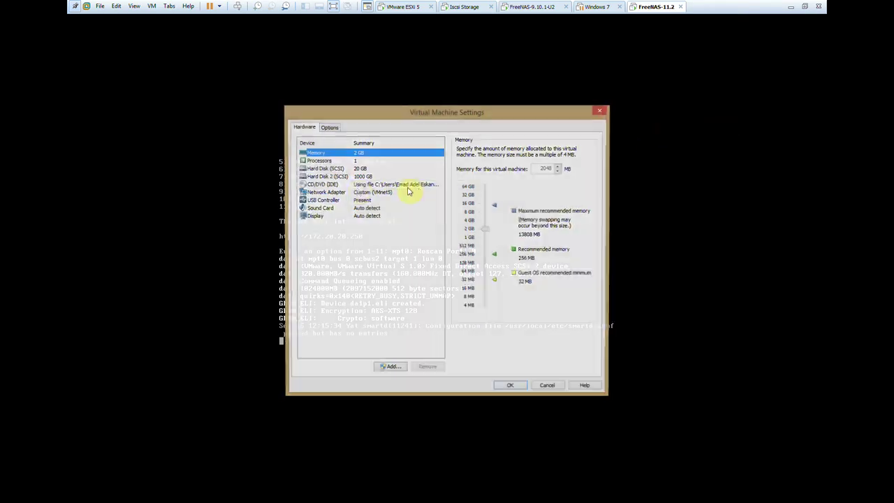
pyautogui.click(355, 192)
pyautogui.click(459, 224)
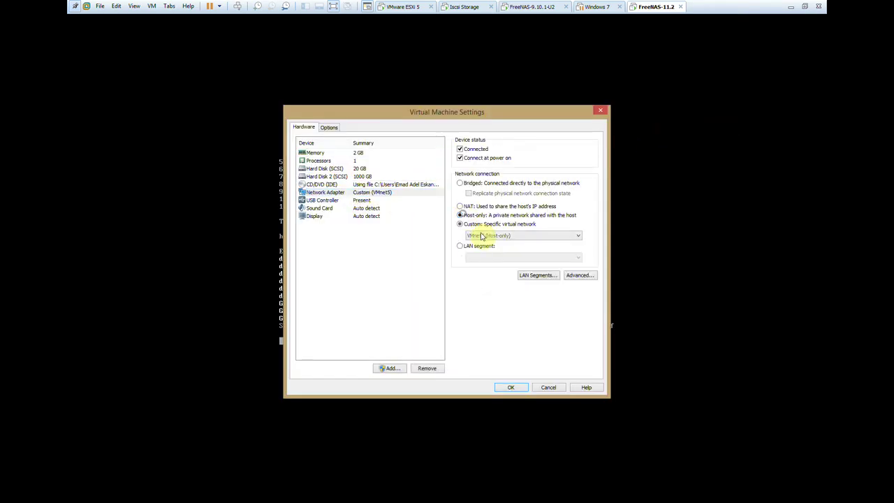
pyautogui.click(511, 386)
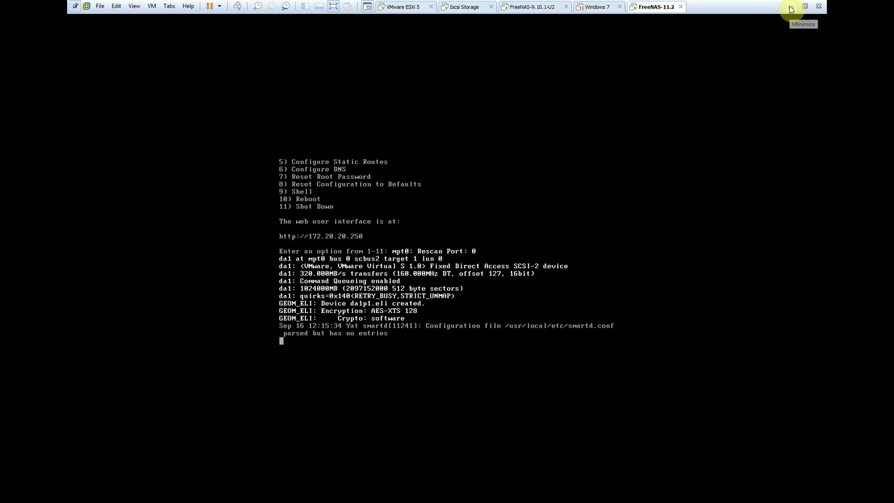
# In the console menu, configure interface 1 (em0), declining reset and DHCP and choosing IPv4.
pyautogui.press('Return')
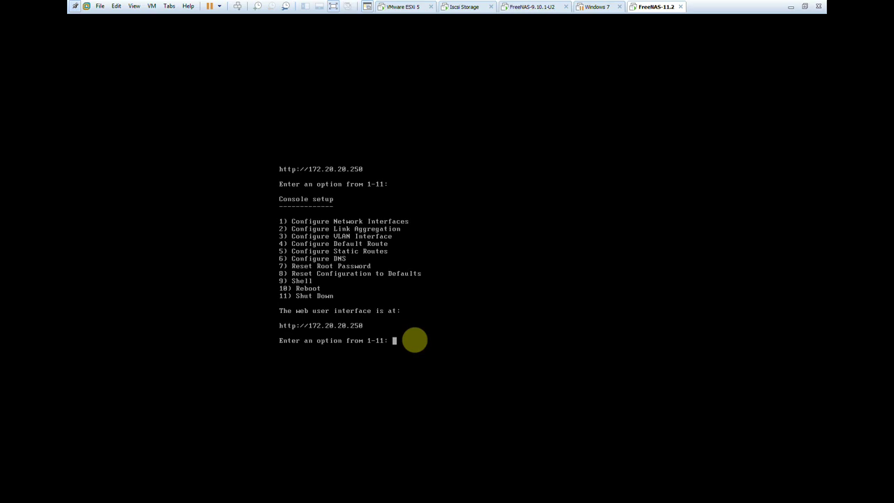
pyautogui.write('1')
pyautogui.press('Return')
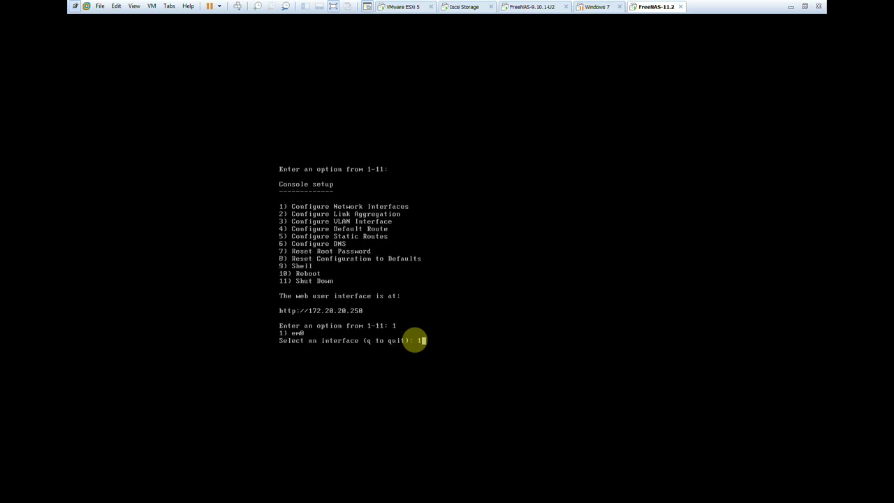
pyautogui.write('1')
pyautogui.press('Return')
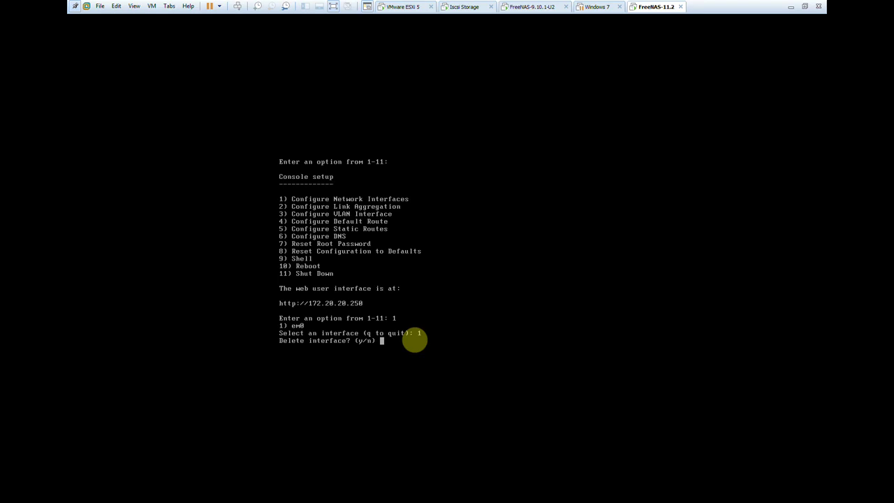
pyautogui.write('n')
pyautogui.press('Return')
pyautogui.write('n')
pyautogui.press('Return')
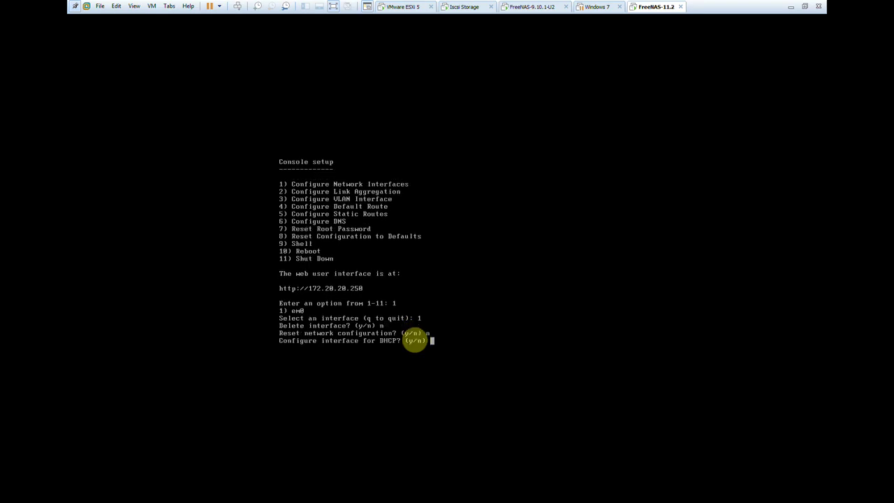
pyautogui.write('n')
pyautogui.press('Return')
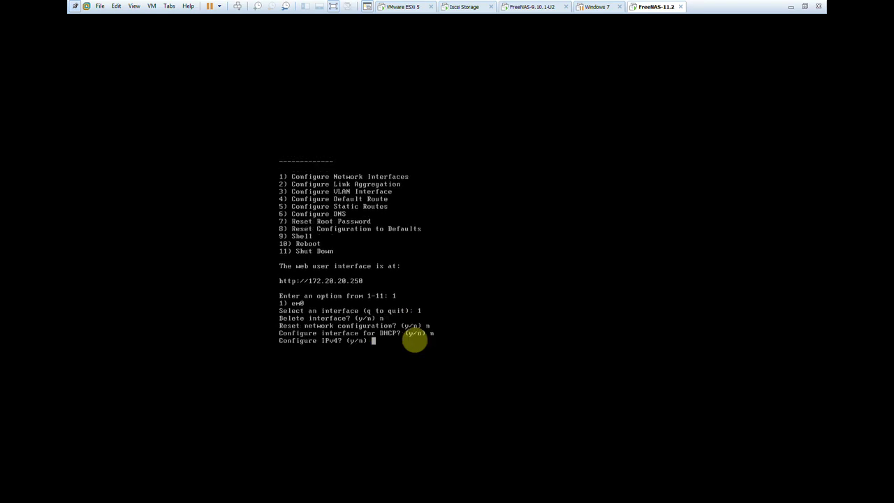
pyautogui.write('y')
pyautogui.press('Return')
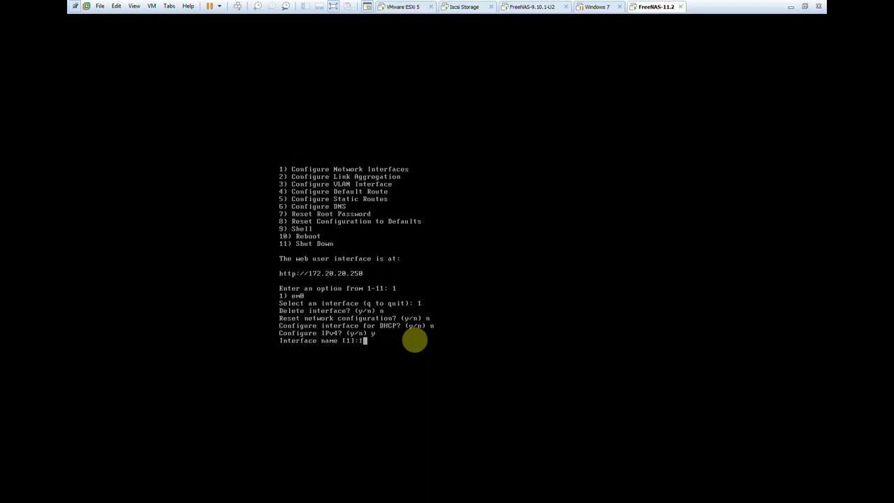
# Assign static IPv4 192.168.10.10/24, skip IPv6, and return to Firefox.
pyautogui.write('1')
pyautogui.press('Return')
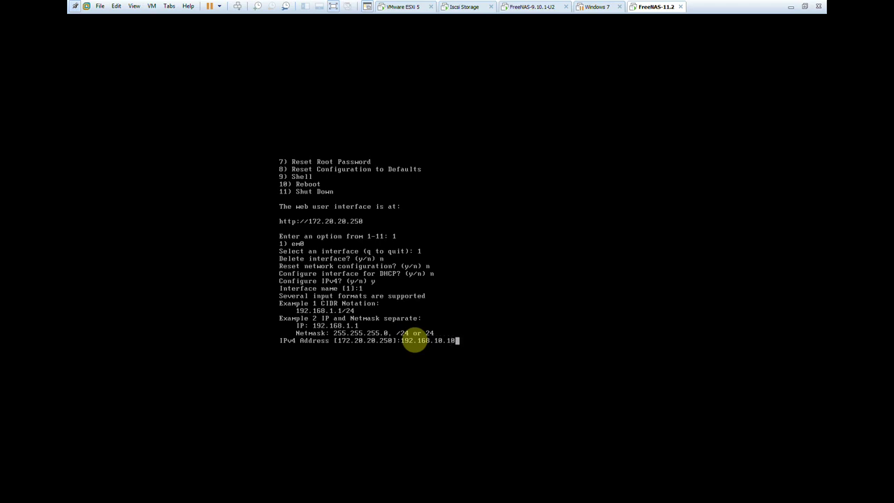
pyautogui.press('Return')
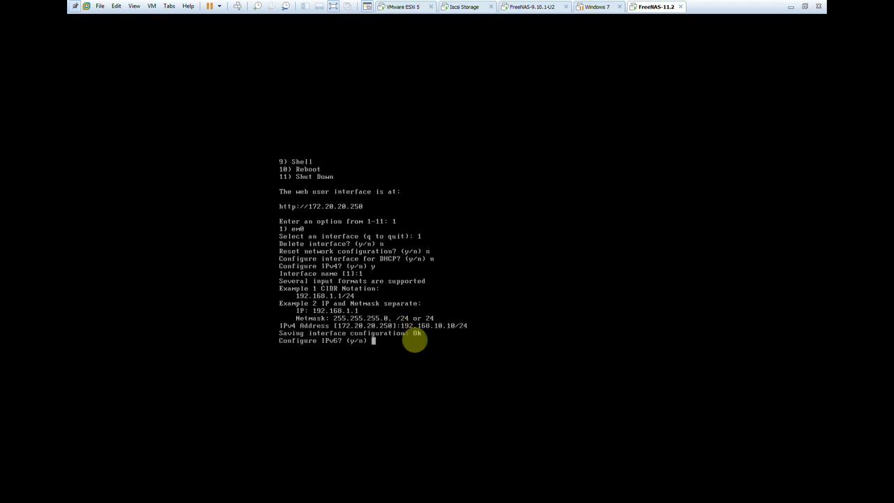
pyautogui.write('n')
pyautogui.press('Return')
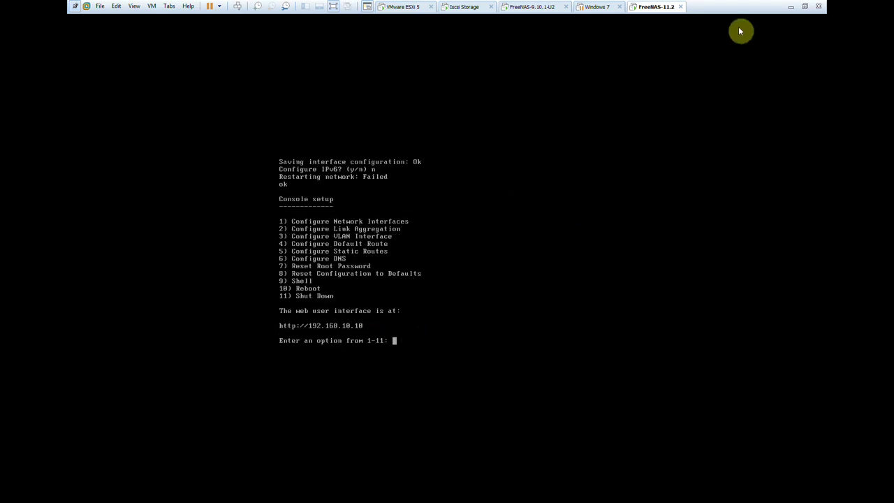
pyautogui.click(791, 7)
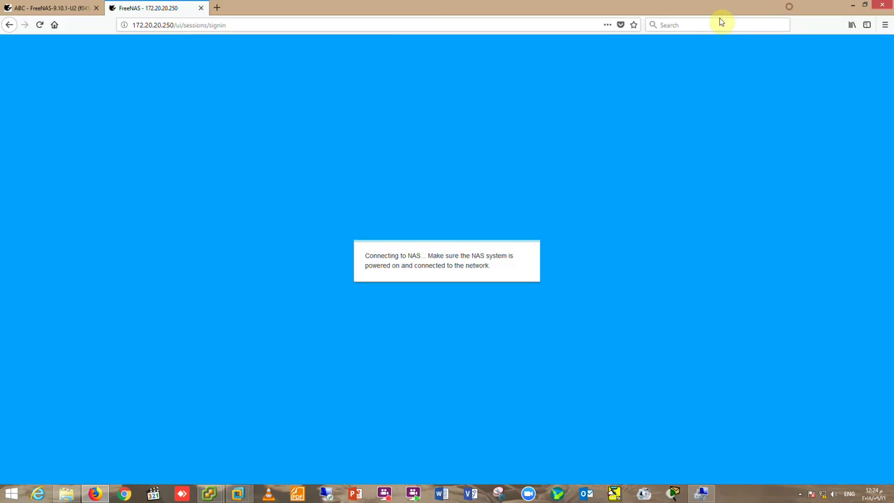
# Load the FreeNAS web interface at 192.168.10.10 in Firefox.
pyautogui.click(133, 25)
pyautogui.write('192.')
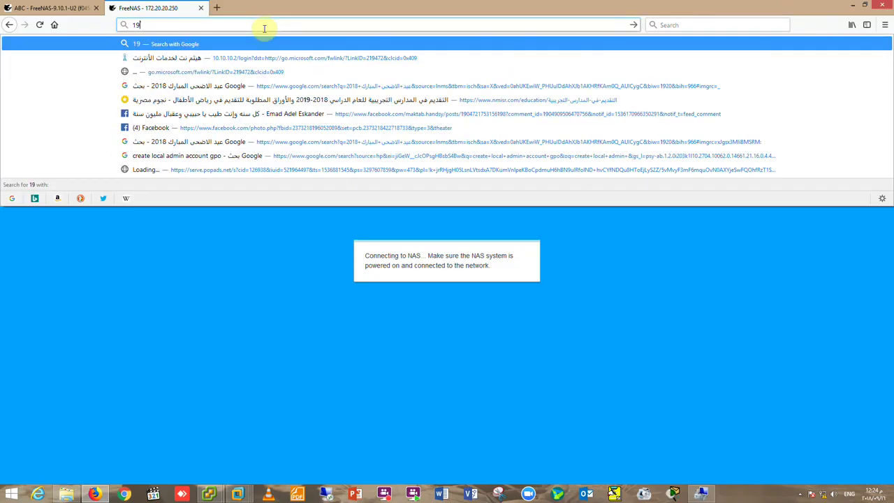
pyautogui.write('168.10.10')
pyautogui.press('Return')
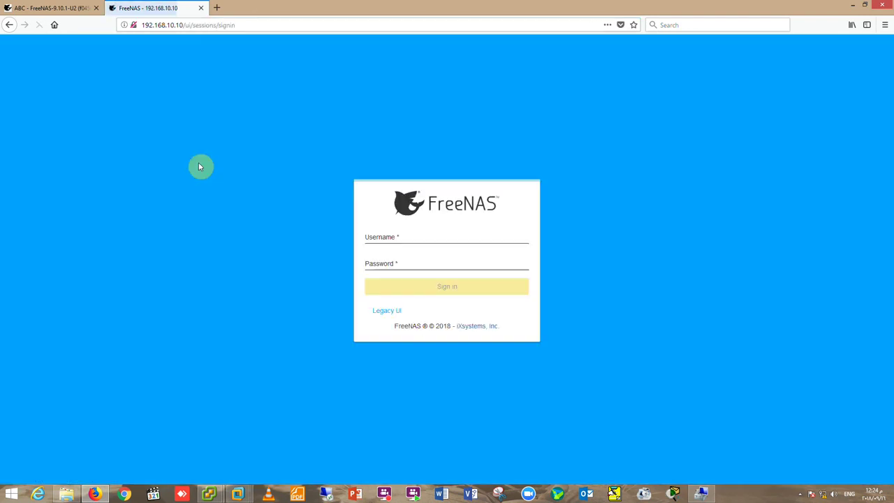
# Sign in as root with the account password.
pyautogui.click(412, 237)
pyautogui.click(412, 238)
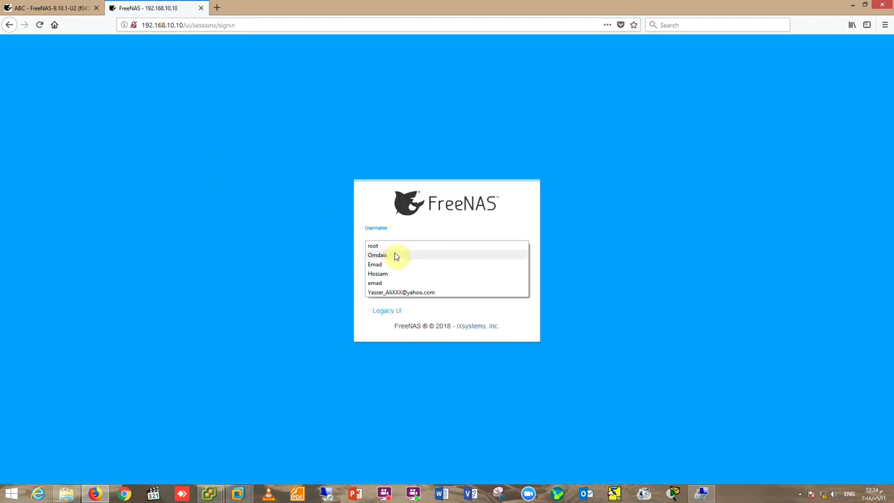
pyautogui.click(395, 244)
pyautogui.click(404, 264)
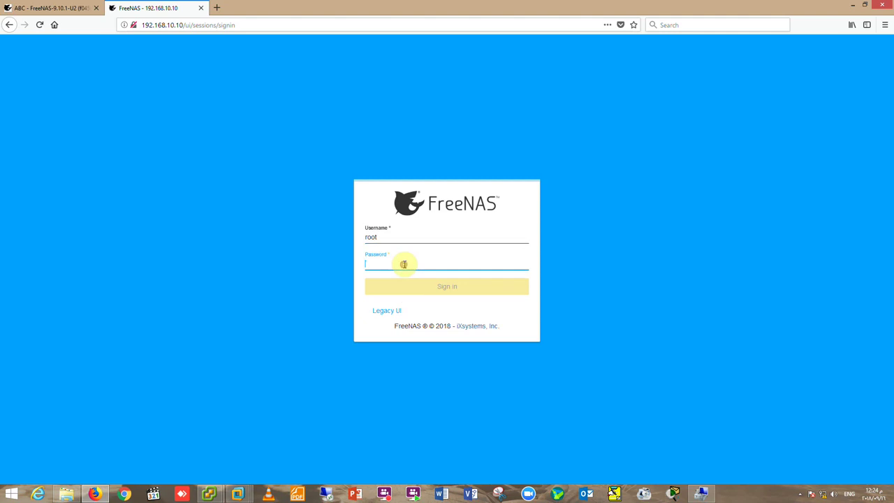
pyautogui.write('•')
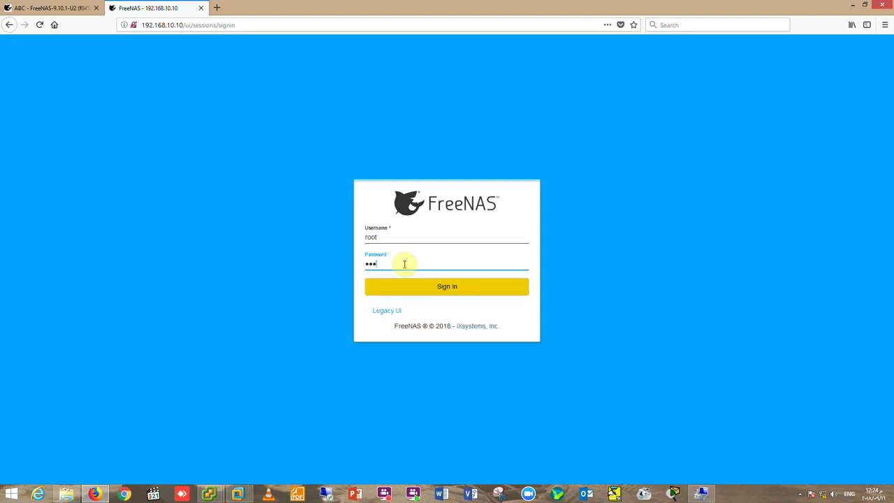
pyautogui.write('•••••••')
pyautogui.press('Return')
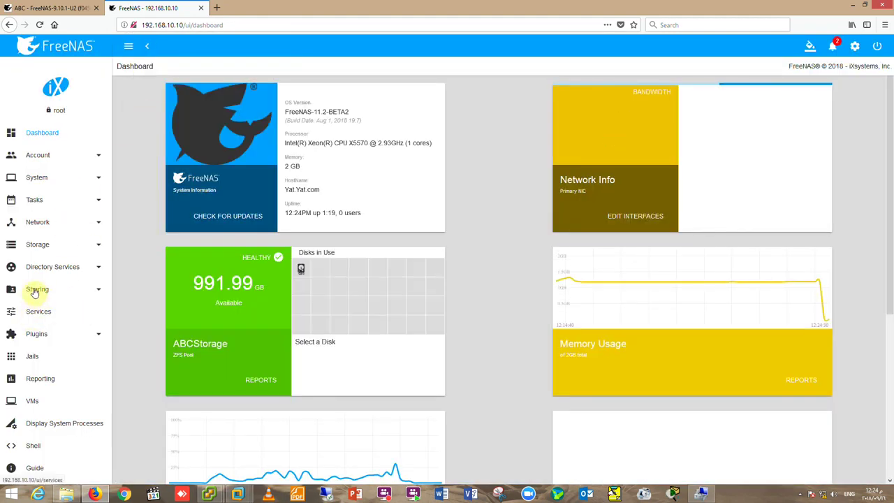
# Go to Sharing > Block (iSCSI) Portals and open the ABC-VHD portal's options menu.
pyautogui.click(34, 290)
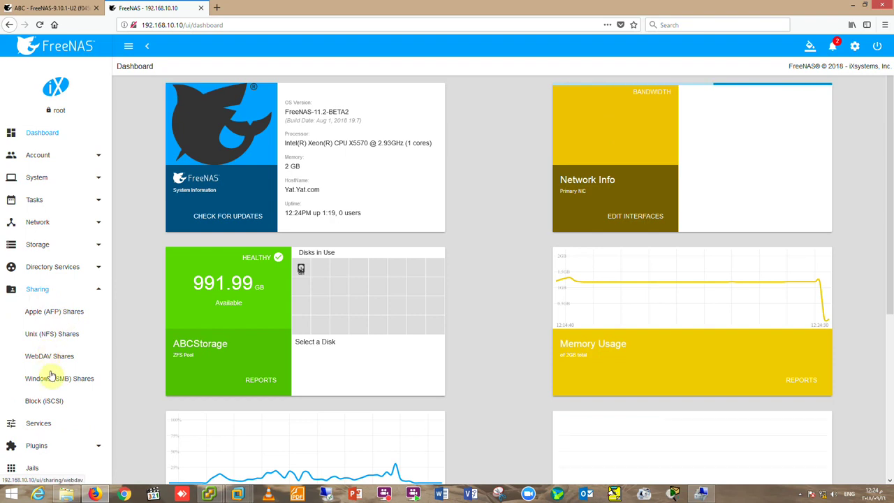
pyautogui.click(51, 400)
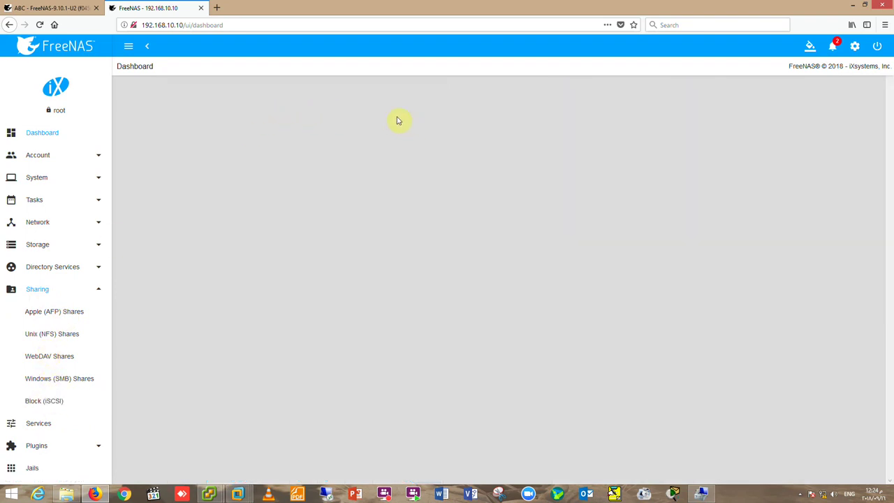
pyautogui.click(60, 404)
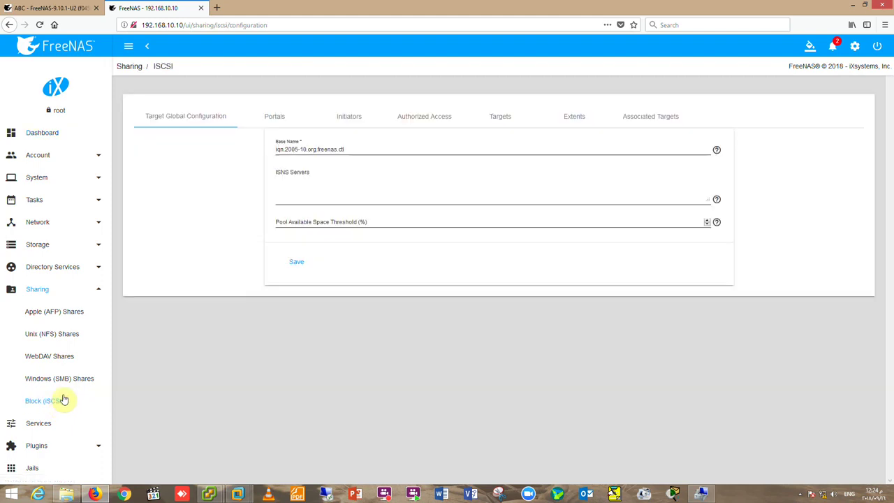
pyautogui.click(351, 118)
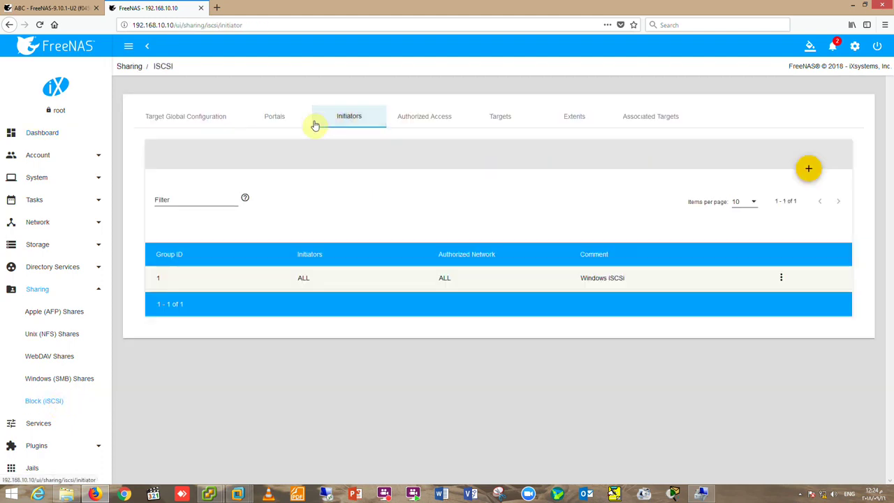
pyautogui.click(271, 119)
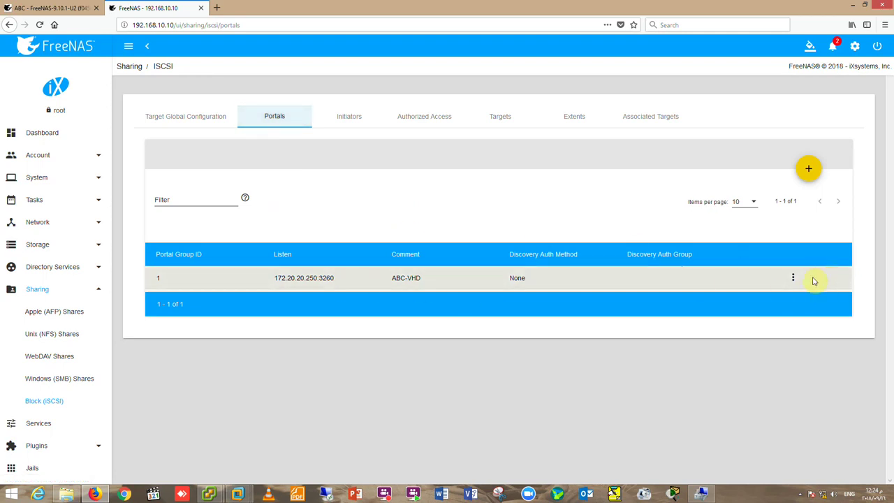
pyautogui.click(793, 278)
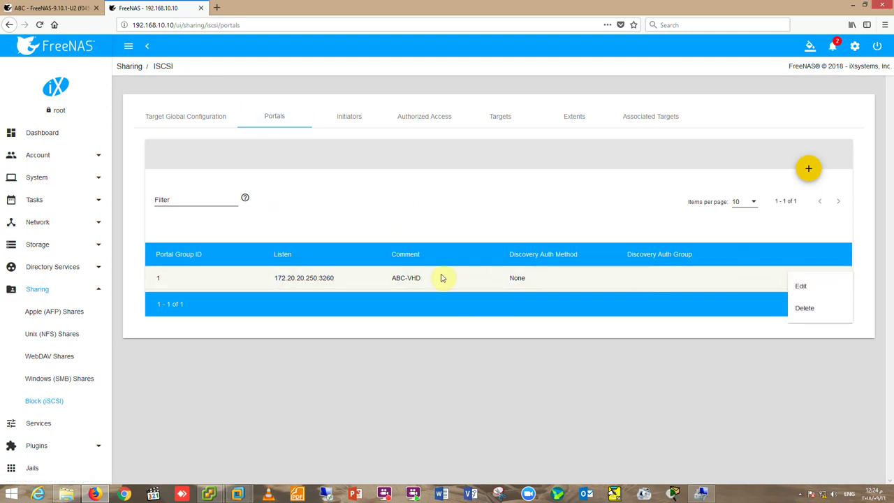
# Edit portal ABC-VHD, set its IP address to 192.168.10.10, and save.
pyautogui.click(800, 286)
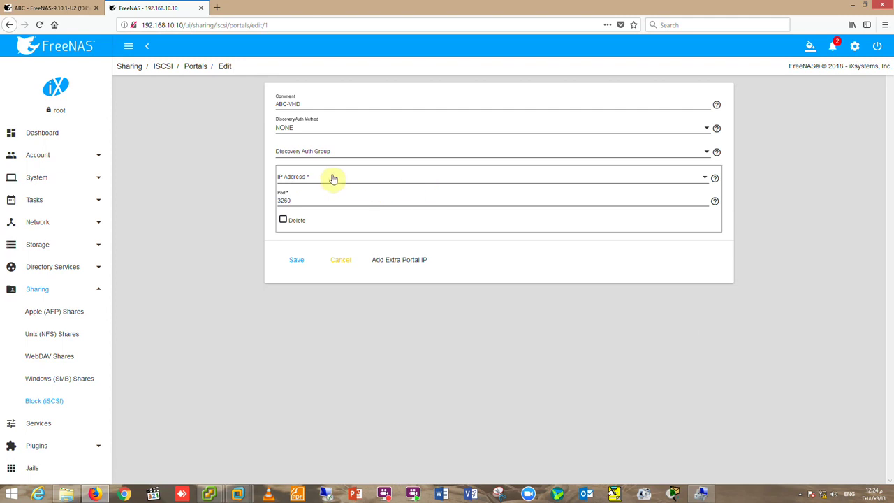
pyautogui.click(331, 179)
pyautogui.click(314, 180)
pyautogui.click(311, 196)
pyautogui.click(294, 260)
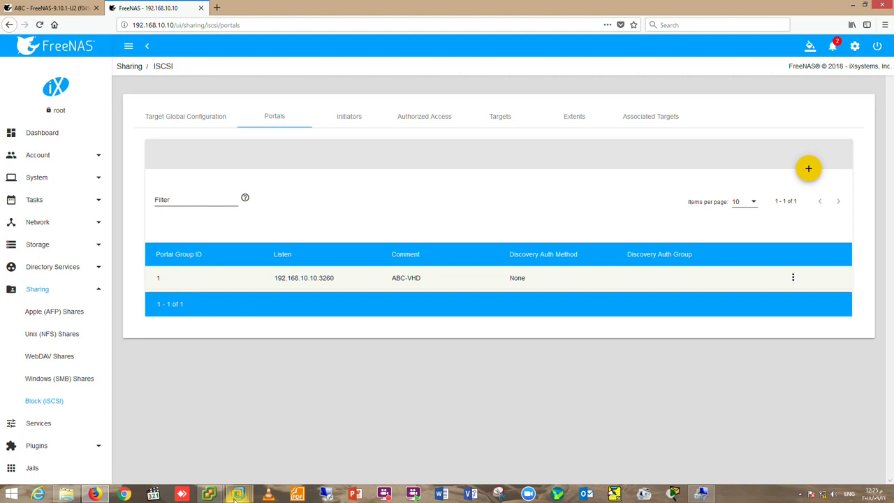
pyautogui.moveTo(233, 496)
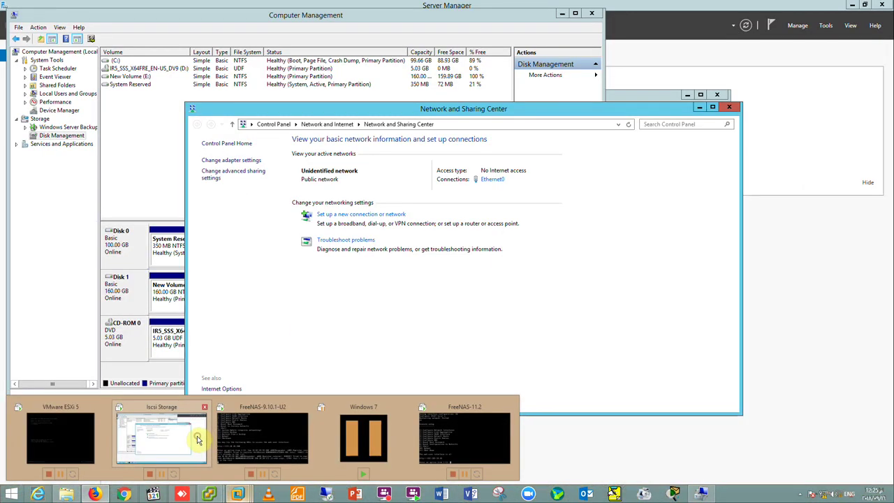
pyautogui.click(198, 440)
pyautogui.click(492, 179)
pyautogui.click(395, 242)
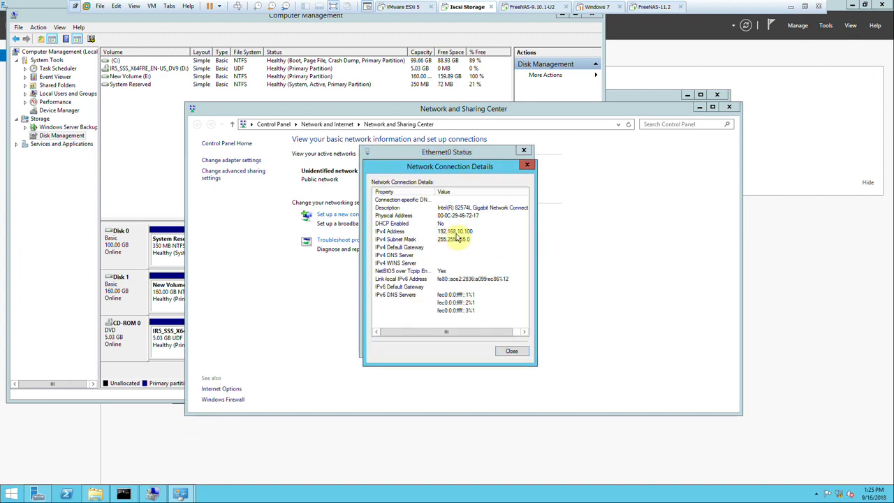
pyautogui.click(512, 350)
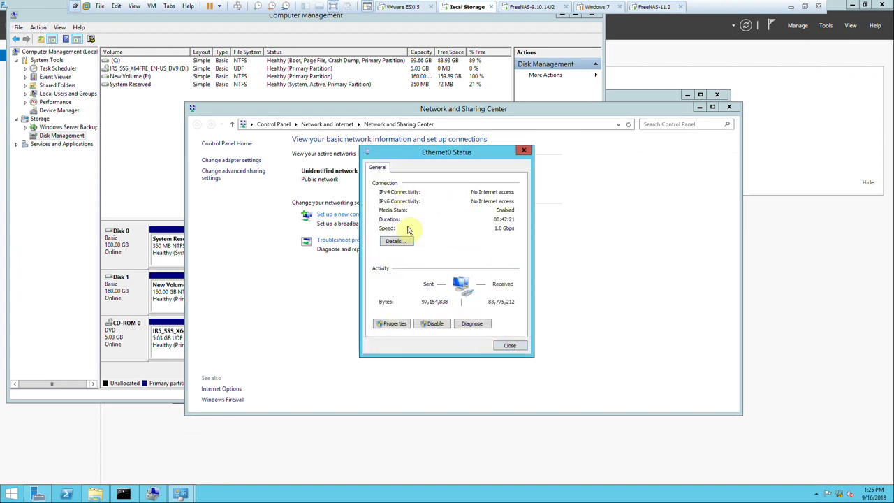
pyautogui.click(508, 347)
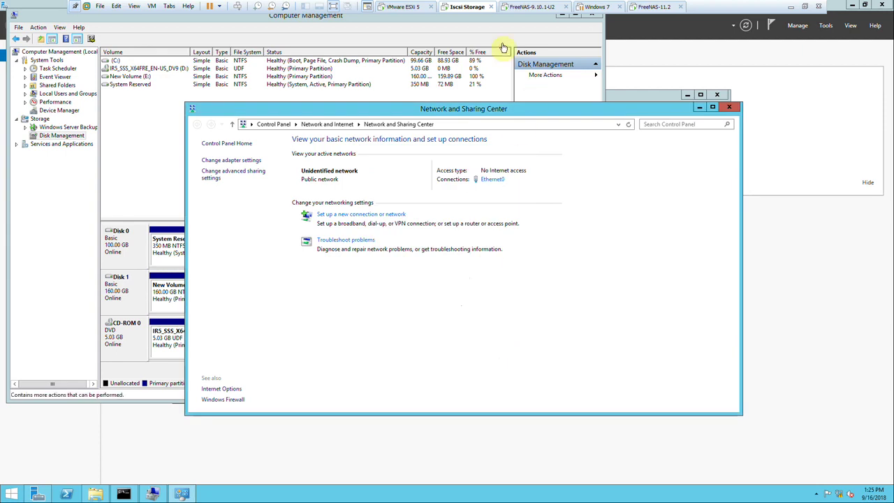
pyautogui.rightClick(464, 7)
pyautogui.click(491, 136)
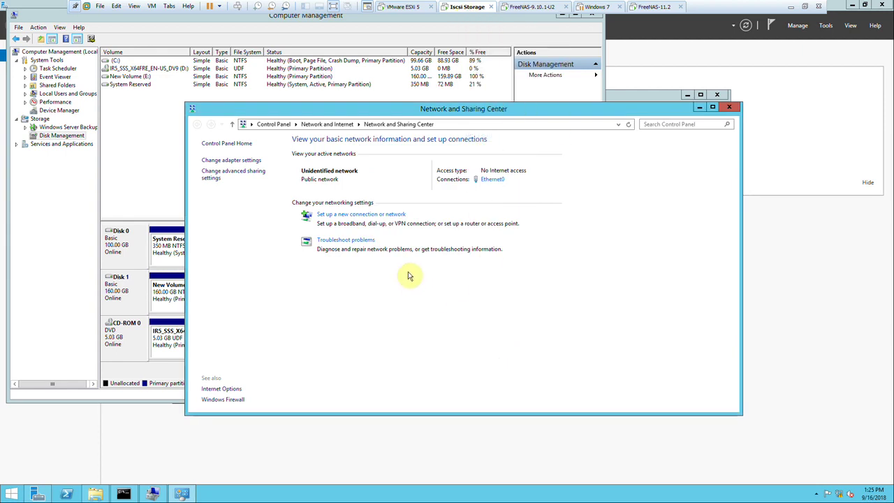
pyautogui.click(355, 186)
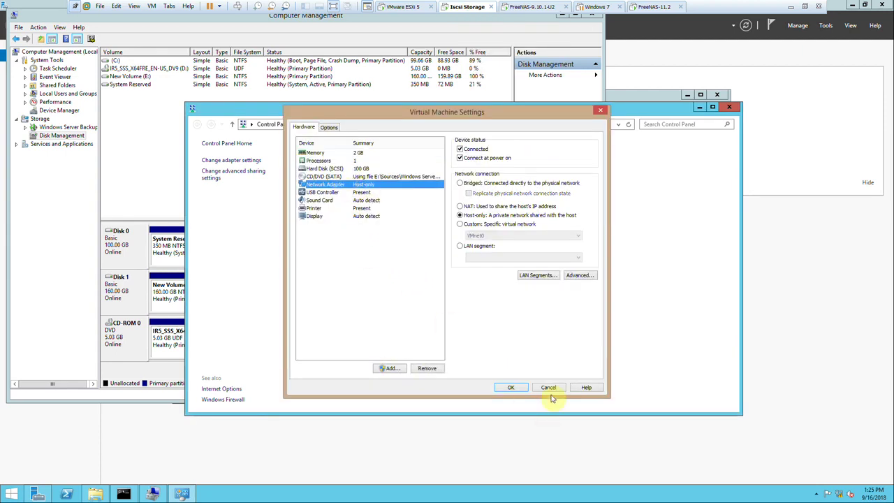
pyautogui.click(548, 387)
pyautogui.click(650, 8)
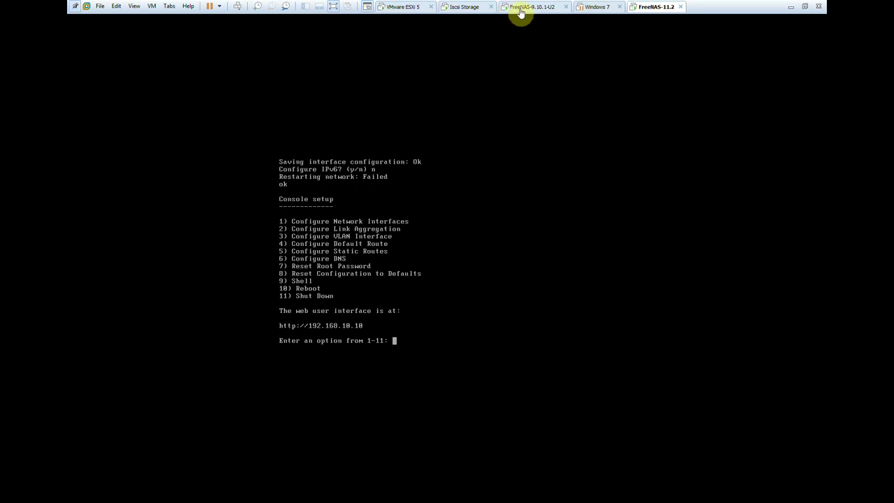
pyautogui.click(796, 6)
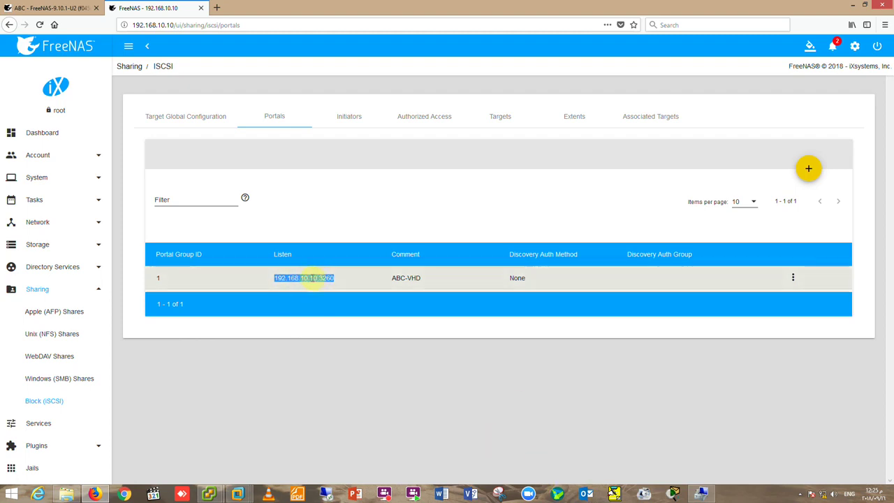
# Open the 172.20.20.100 target for editing from the Targets tab.
pyautogui.click(352, 117)
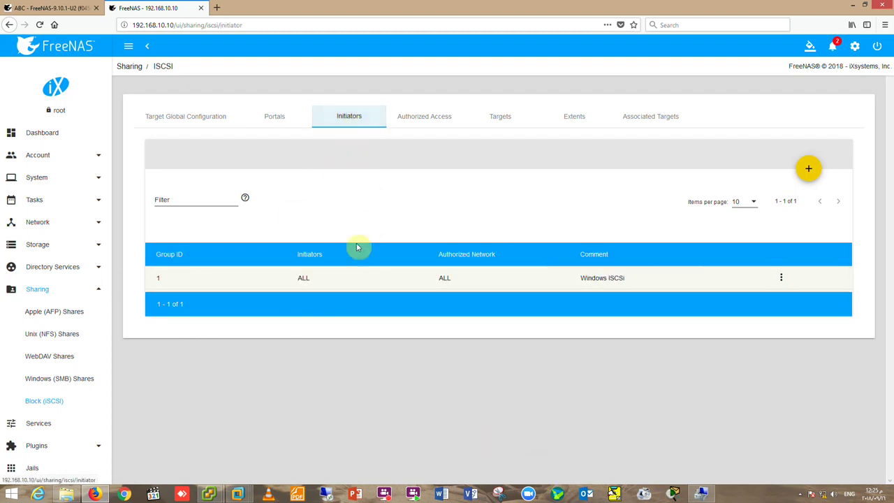
pyautogui.click(496, 119)
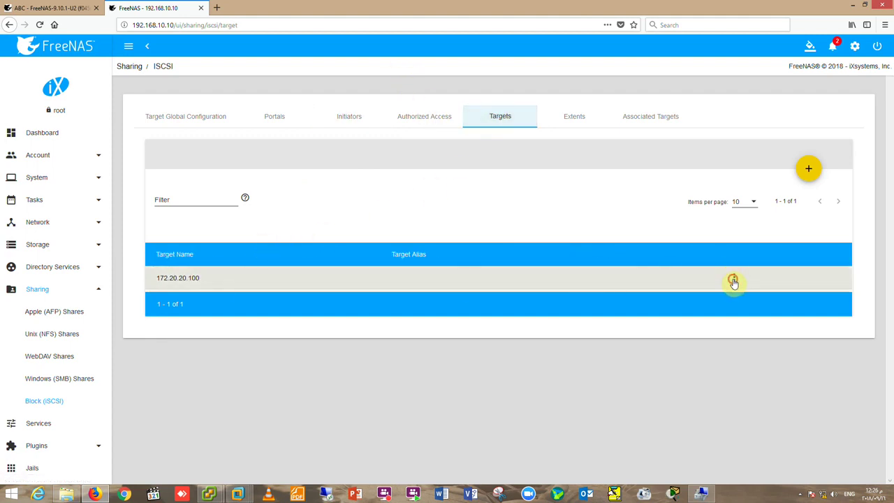
pyautogui.click(734, 282)
pyautogui.click(738, 285)
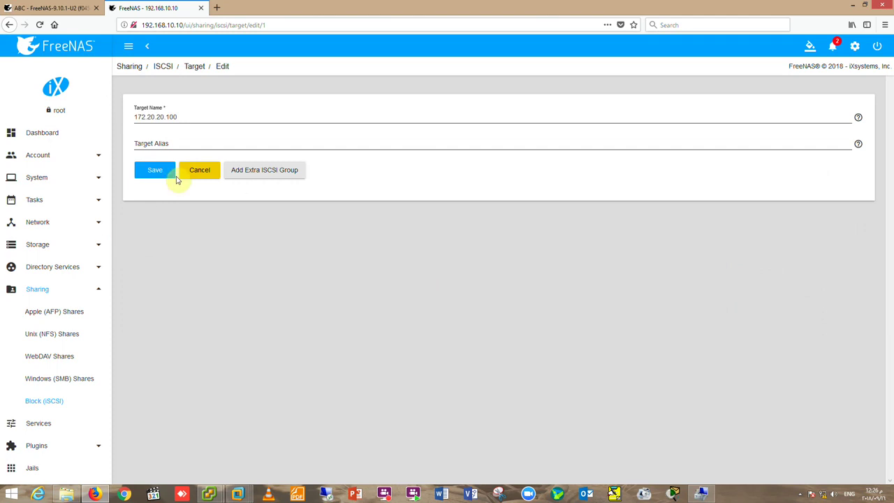
# Replace the target name with 192.168.10.100 and save.
pyautogui.doubleClick(176, 117)
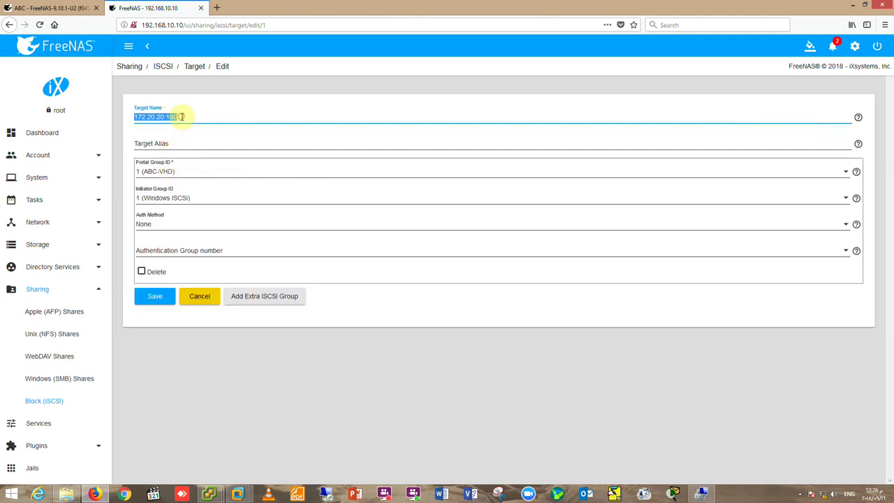
pyautogui.press('BackSpace')
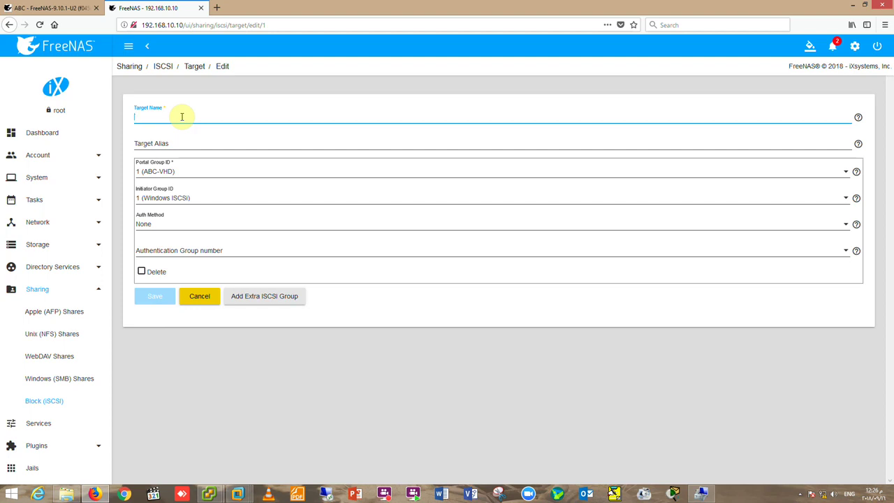
pyautogui.write('192.168.10.100')
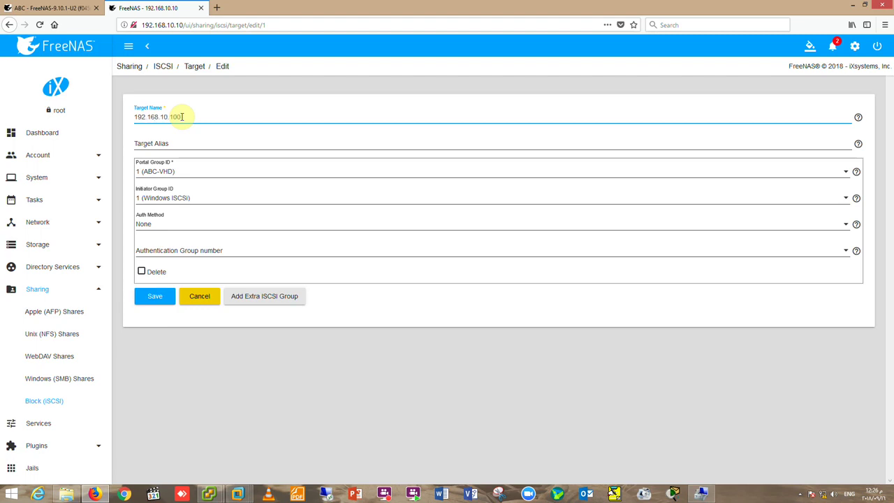
pyautogui.click(148, 301)
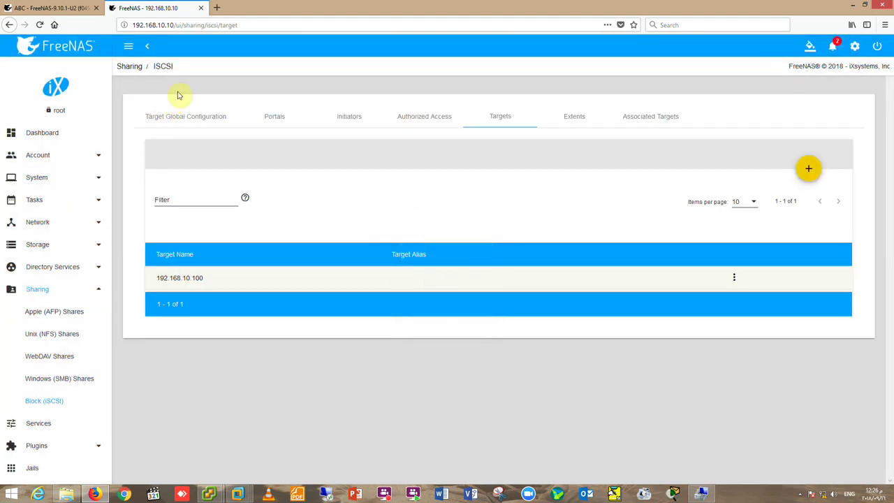
# Add an Associated Targets entry mapping target 192.168.10.100 to extent ABC.
pyautogui.click(564, 121)
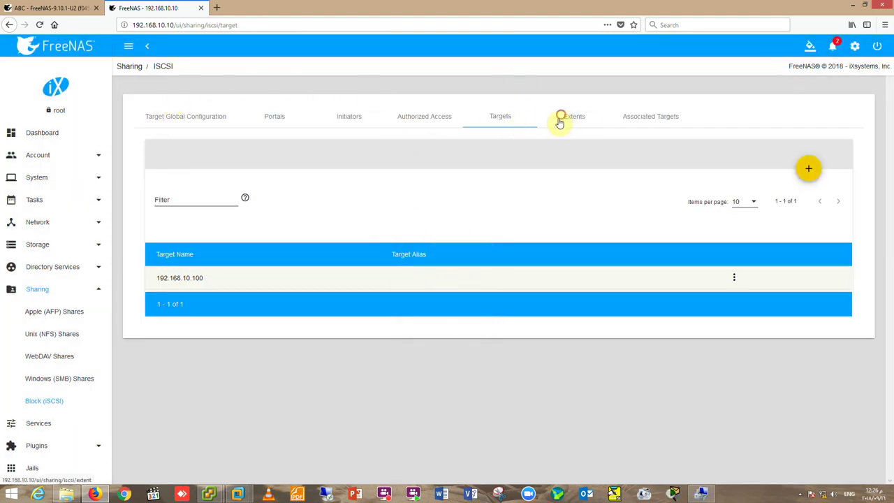
pyautogui.click(644, 117)
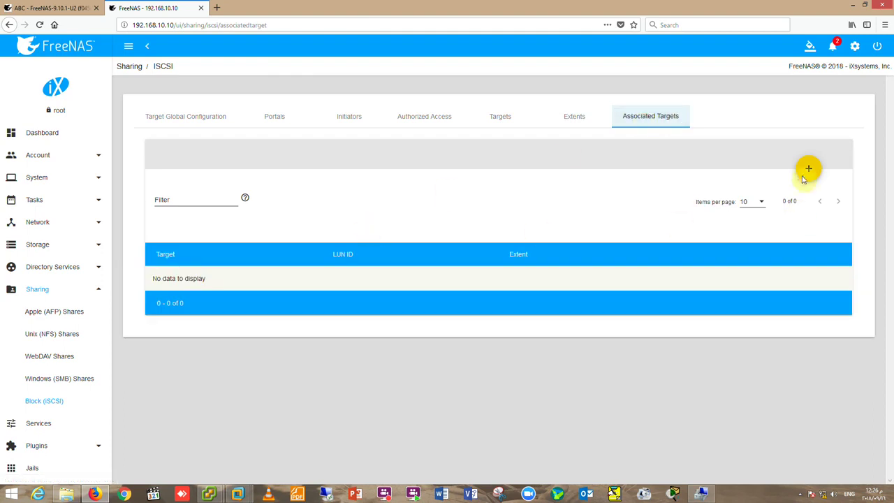
pyautogui.click(808, 168)
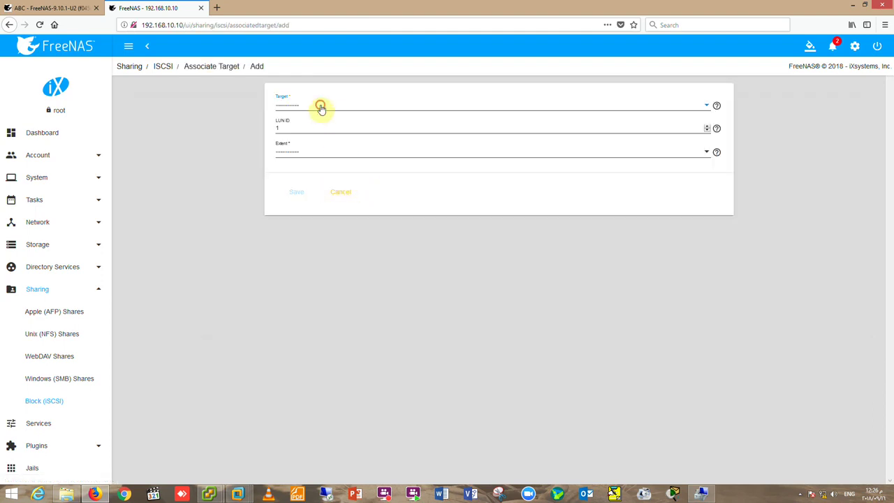
pyautogui.click(320, 106)
pyautogui.click(316, 123)
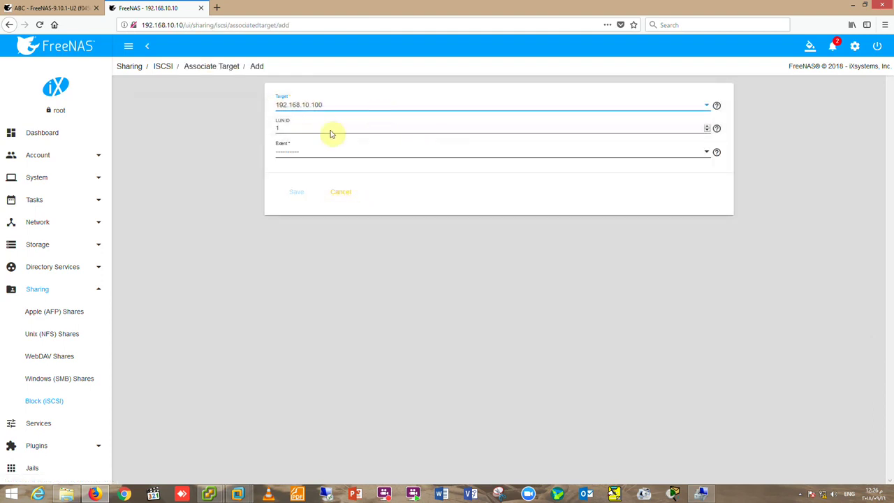
pyautogui.click(337, 148)
pyautogui.click(305, 170)
pyautogui.click(295, 196)
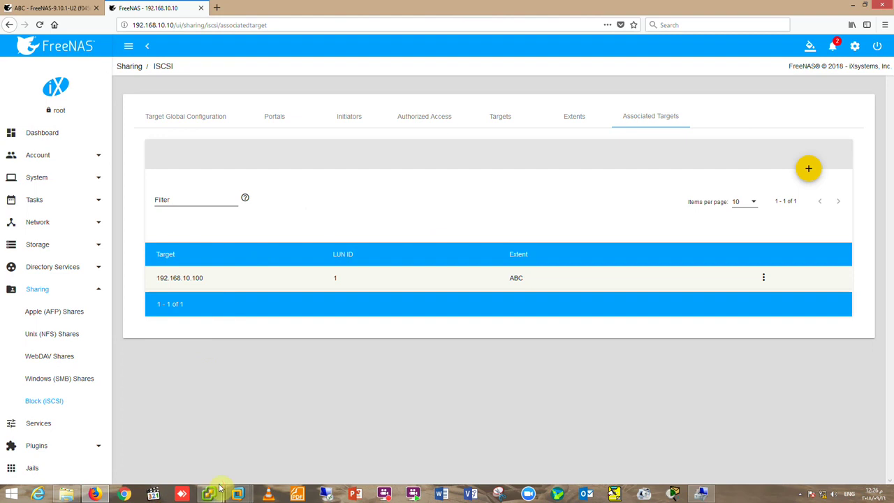
pyautogui.hotkey('ctrl', 'a')
pyautogui.click(207, 489)
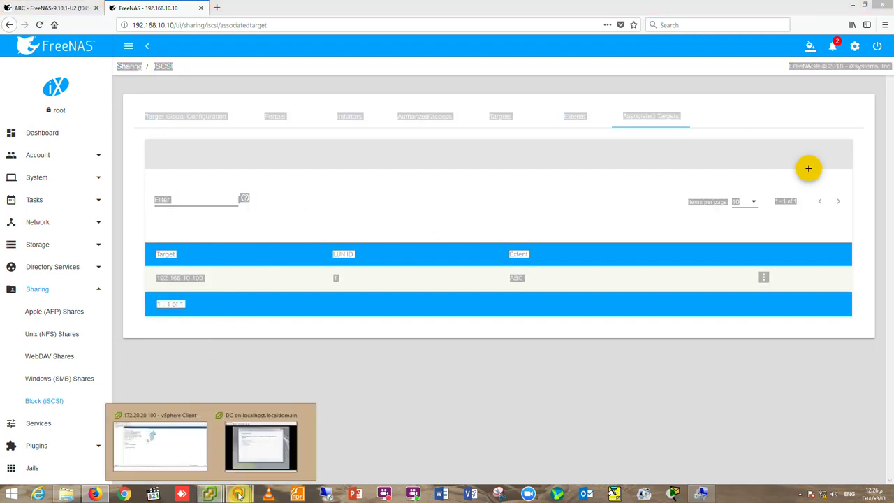
# Switch to the Iscsi Storage VM and launch iSCSI Initiator from Server Manager Tools.
pyautogui.moveTo(238, 493)
pyautogui.click(166, 446)
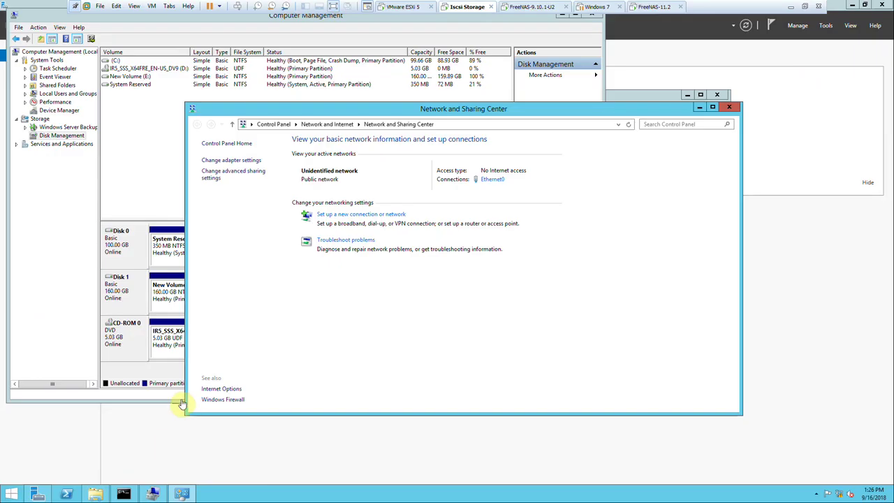
pyautogui.click(38, 494)
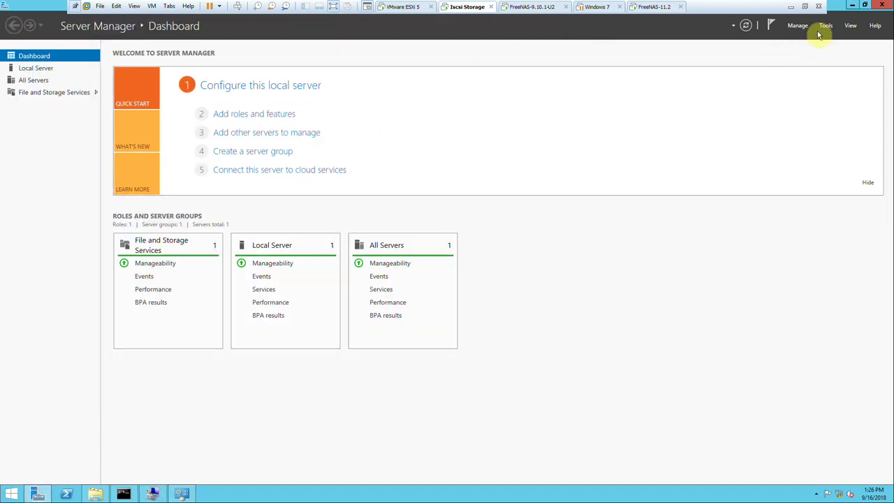
pyautogui.click(826, 28)
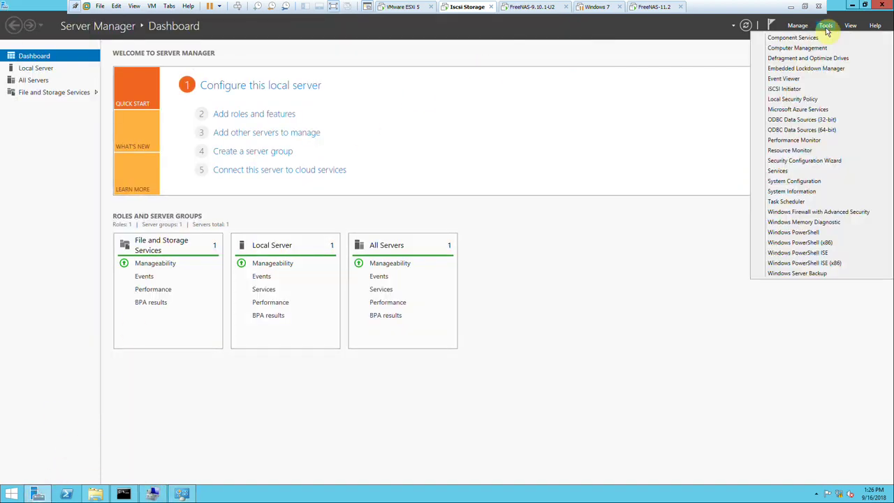
pyautogui.click(790, 89)
# Quick Connect to the FreeNAS target address twice; both attempts report Connection Failed.
pyautogui.click(172, 176)
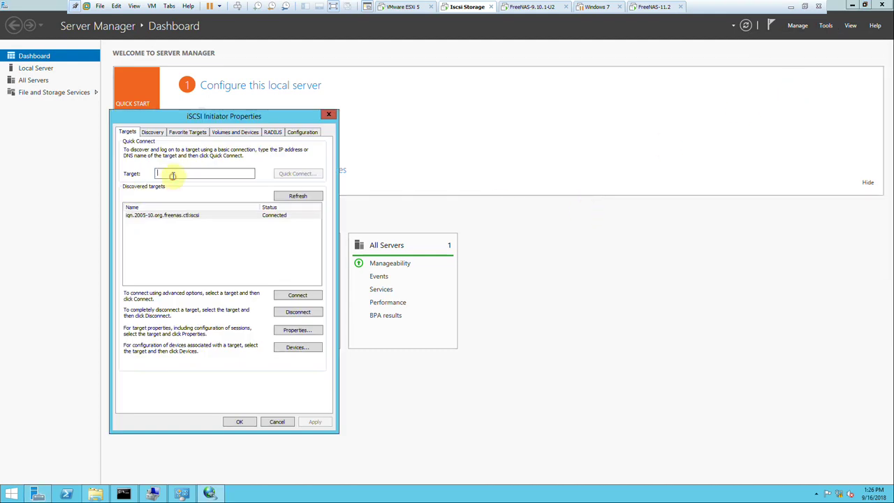
pyautogui.write('19')
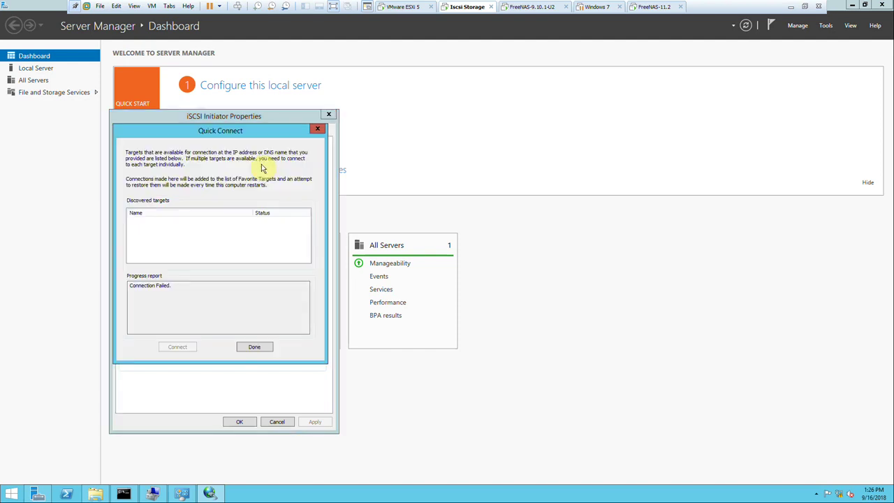
pyautogui.click(254, 347)
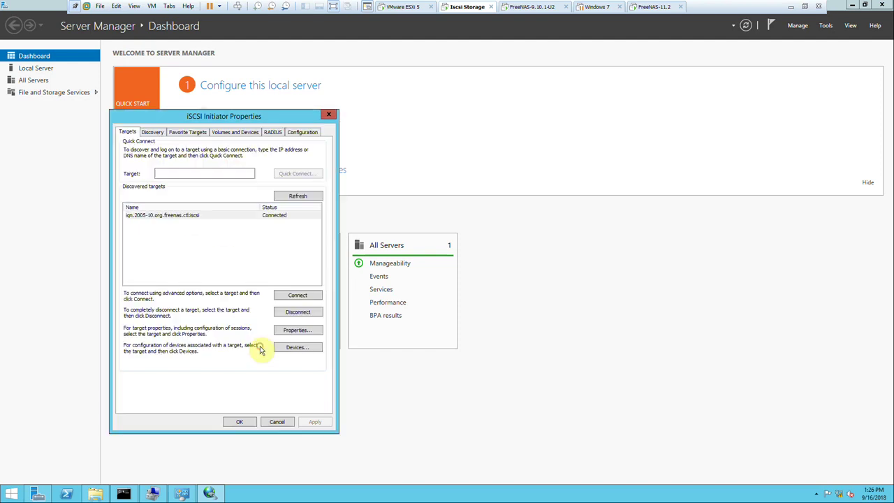
pyautogui.moveTo(222, 120); pyautogui.dragTo(332, 115)
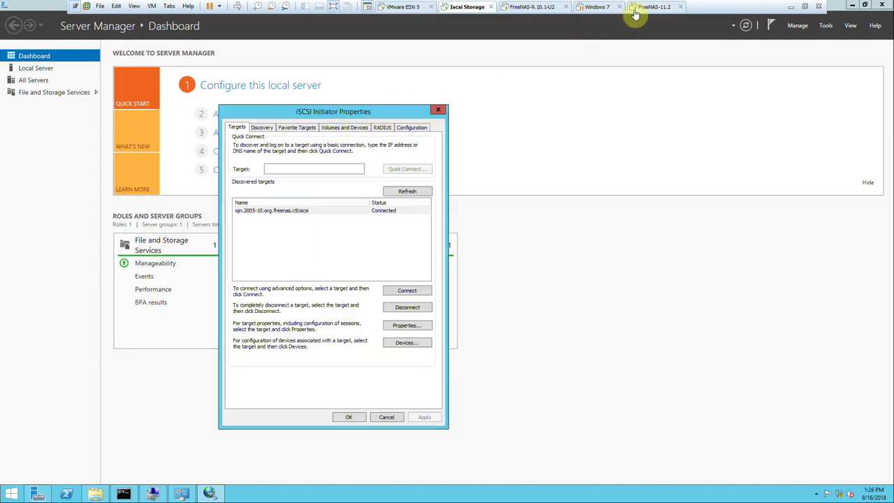
pyautogui.click(338, 174)
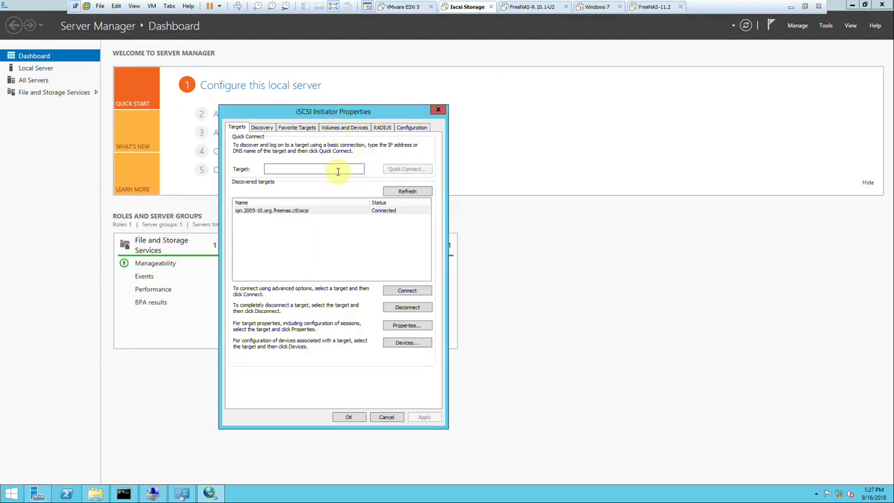
pyautogui.write('192.168.10.10')
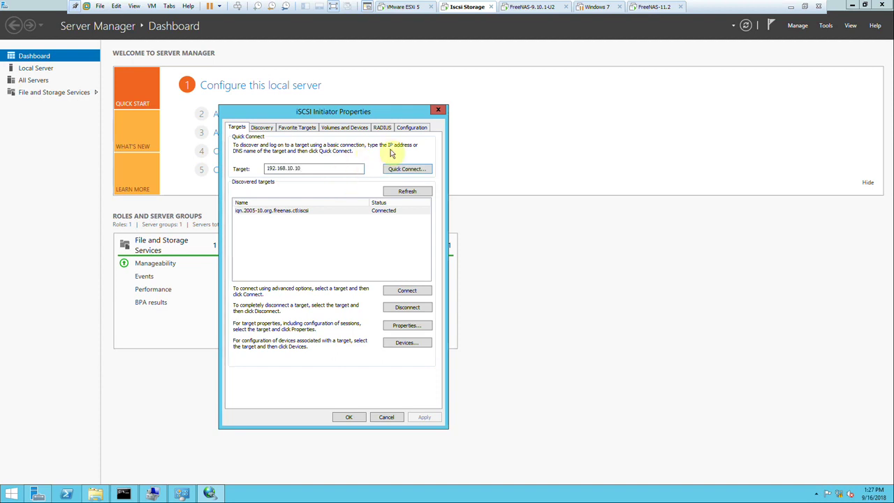
pyautogui.click(403, 170)
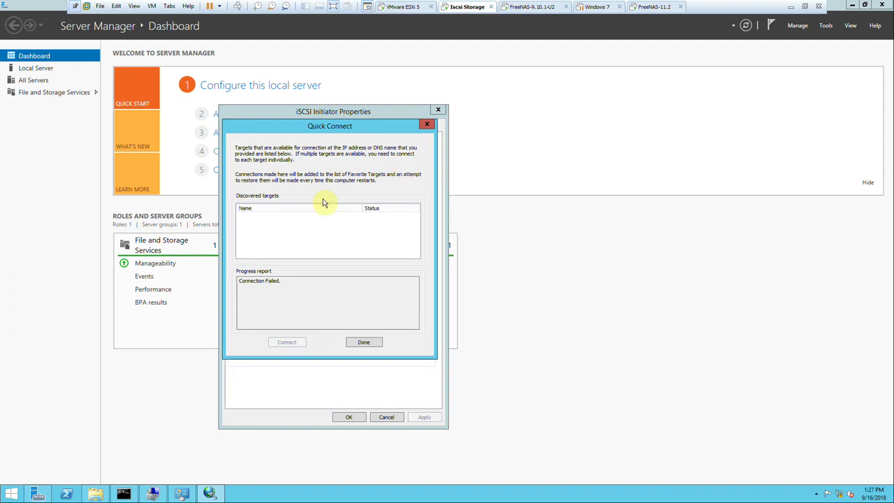
pyautogui.click(367, 343)
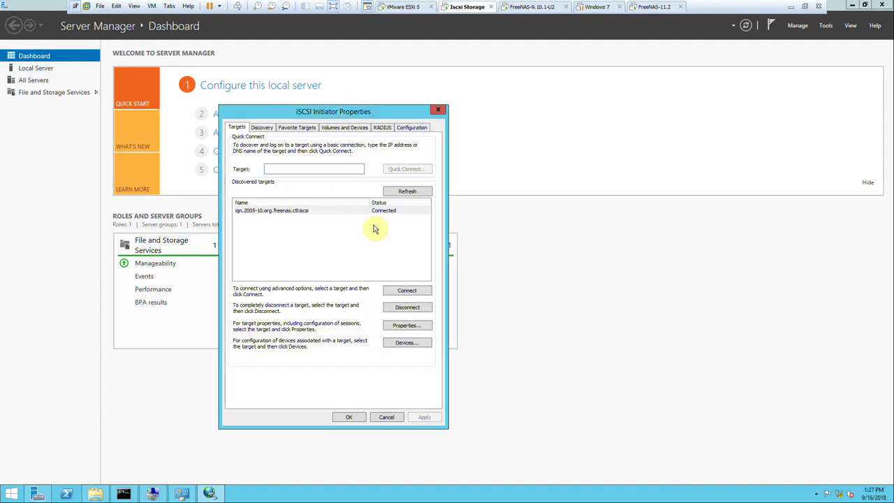
# Check the FreeNAS-11.2 VM console, re-enter the address on Windows, then return to FreeNAS.
pyautogui.click(648, 10)
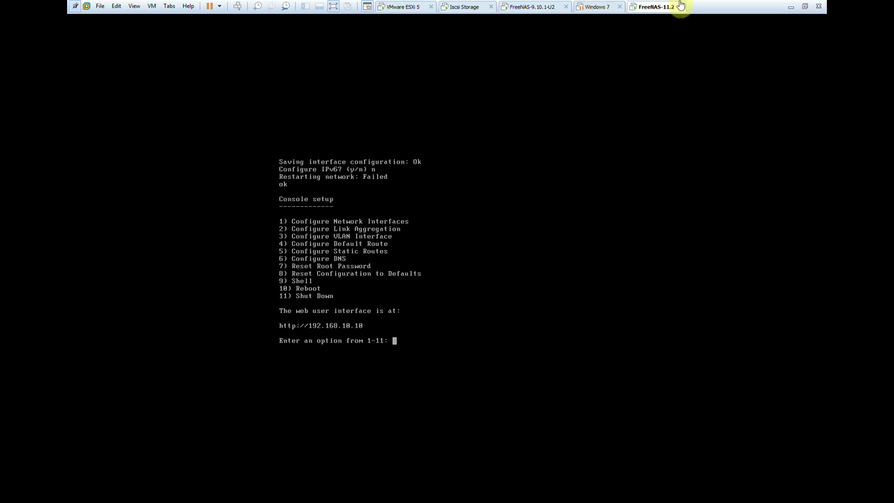
pyautogui.click(458, 7)
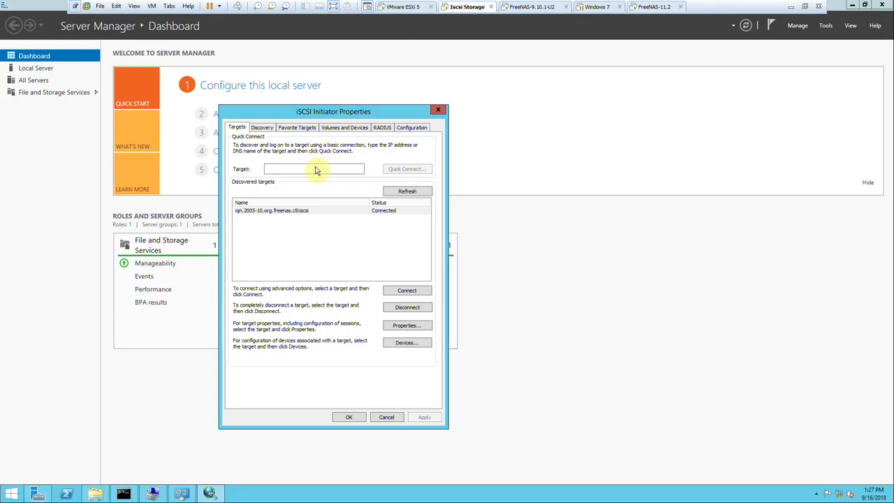
pyautogui.write('19')
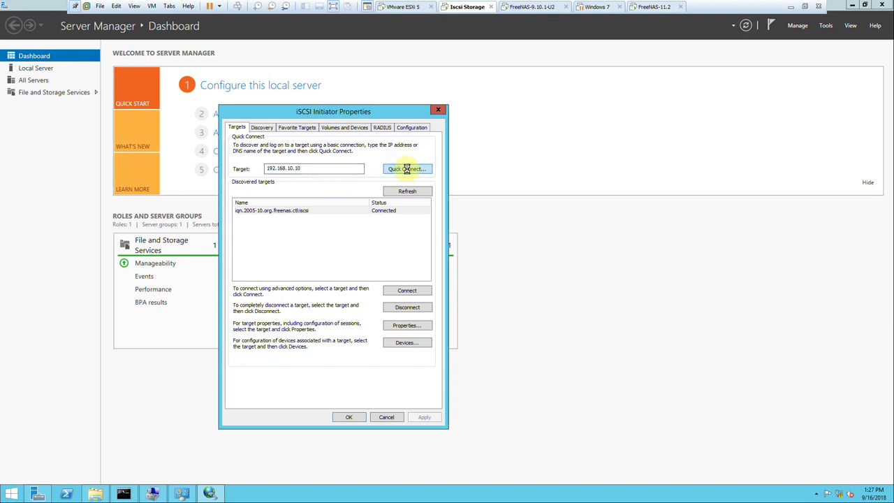
pyautogui.click(787, 8)
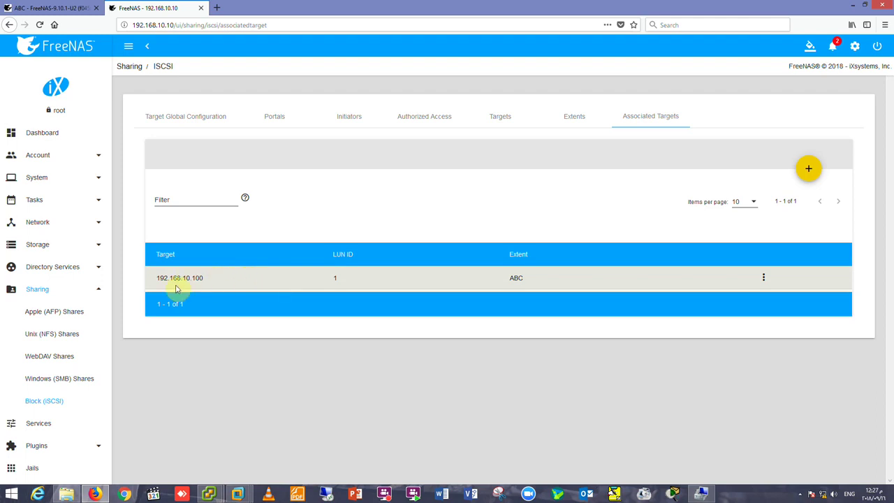
# Save the Domain Controller with DNS forwarder 192.168.10.10, confirmed password and Kerberos realm PDC.Yat.com.
pyautogui.click(28, 423)
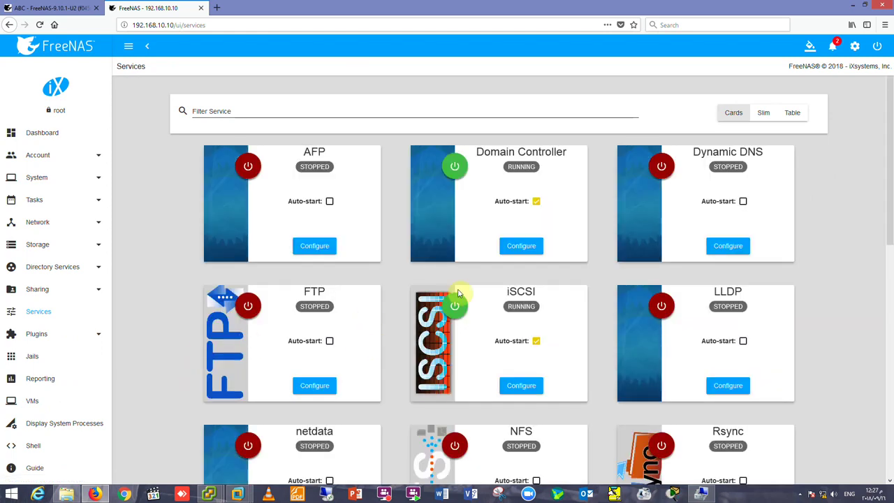
pyautogui.click(523, 247)
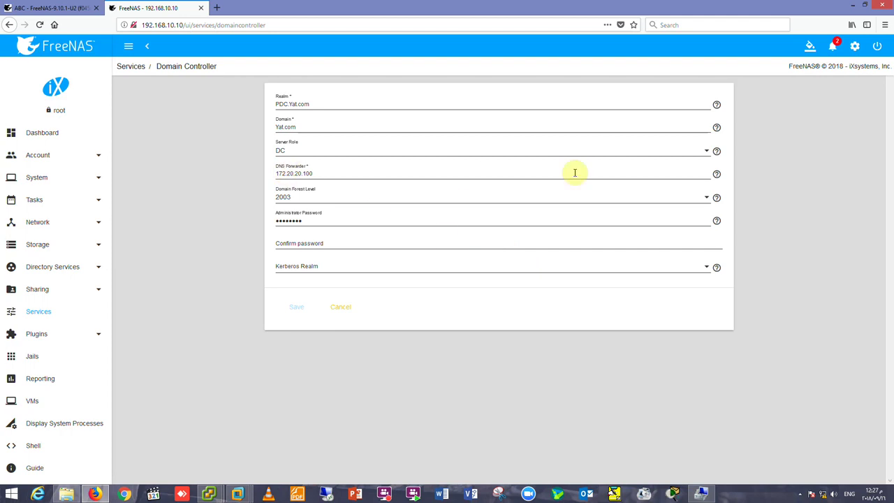
pyautogui.click(696, 176)
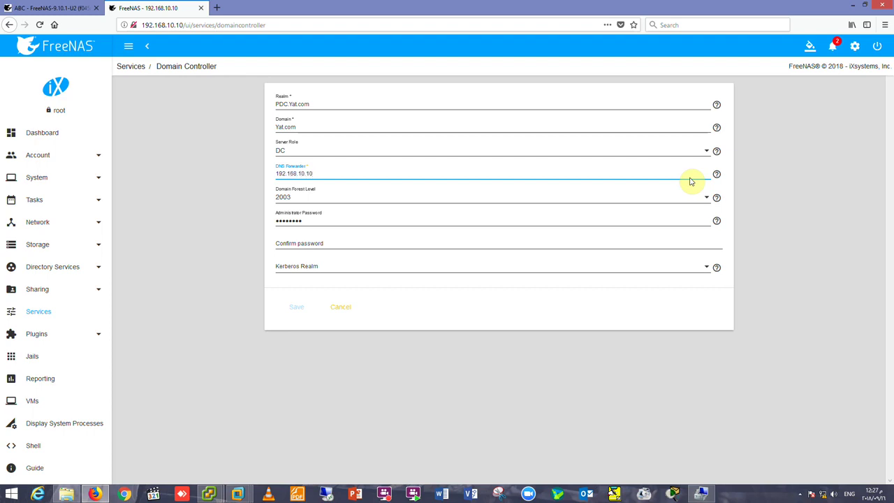
pyautogui.click(390, 245)
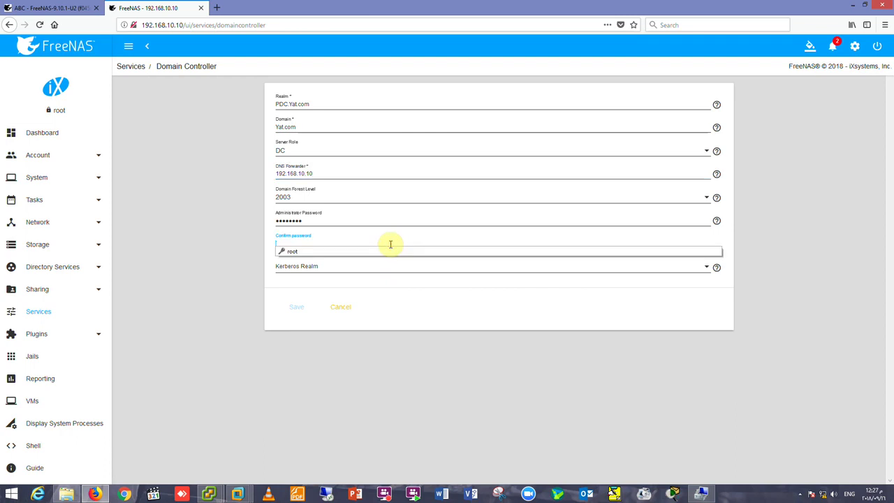
pyautogui.click(385, 253)
pyautogui.click(382, 265)
pyautogui.click(380, 264)
pyautogui.click(295, 308)
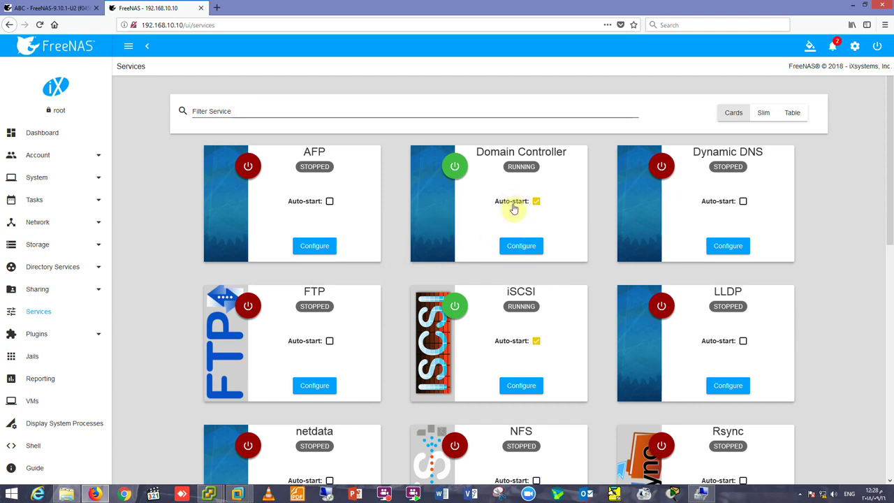
pyautogui.click(520, 381)
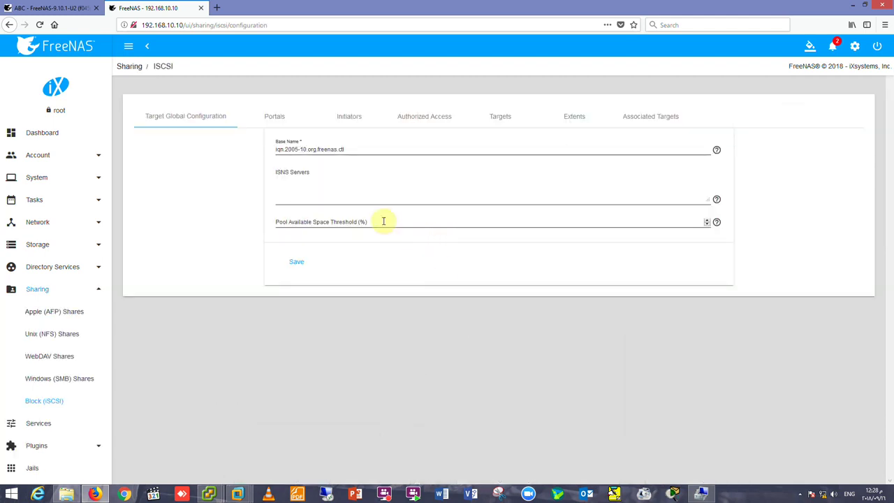
# Re-save the iSCSI initiator group unchanged.
pyautogui.click(283, 120)
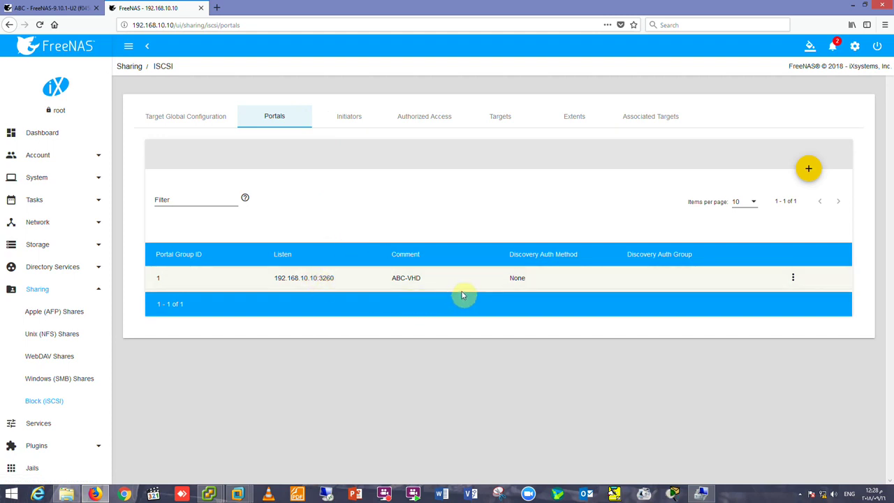
pyautogui.click(342, 118)
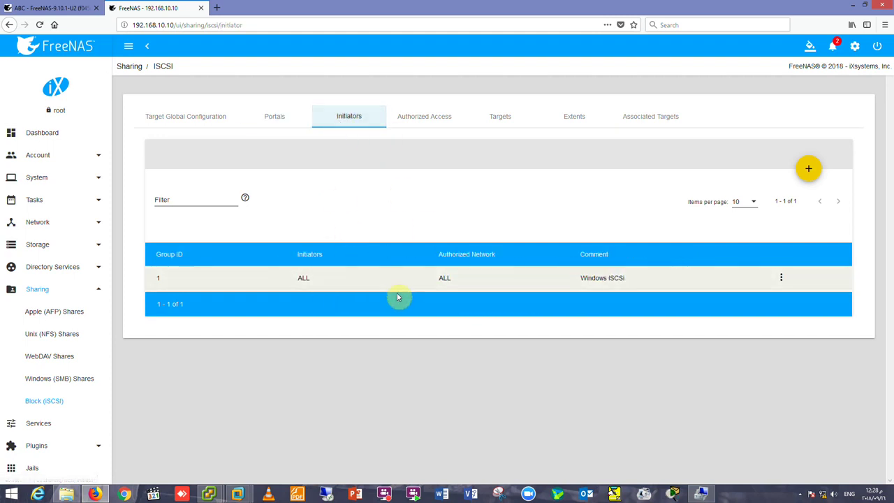
pyautogui.click(452, 283)
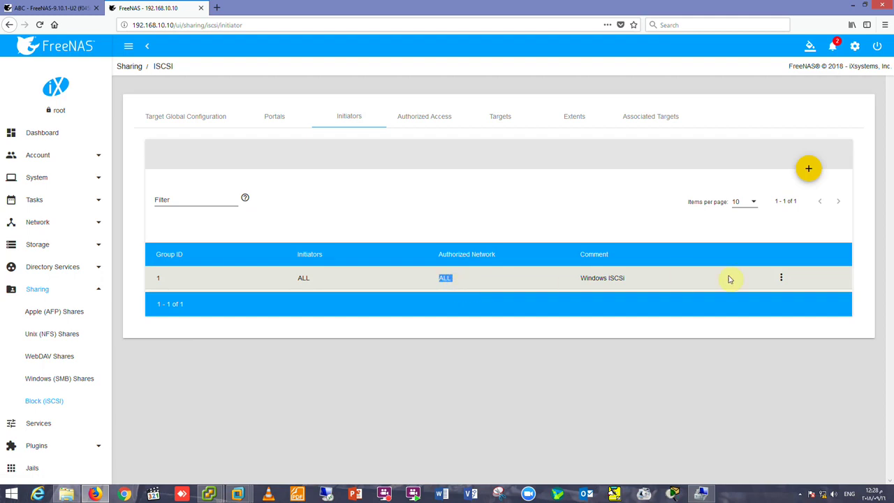
pyautogui.click(782, 280)
pyautogui.click(790, 288)
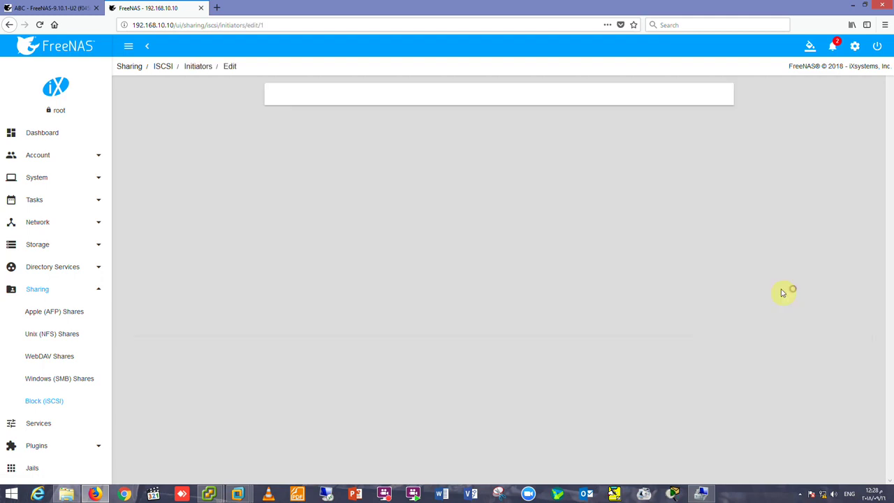
pyautogui.click(296, 189)
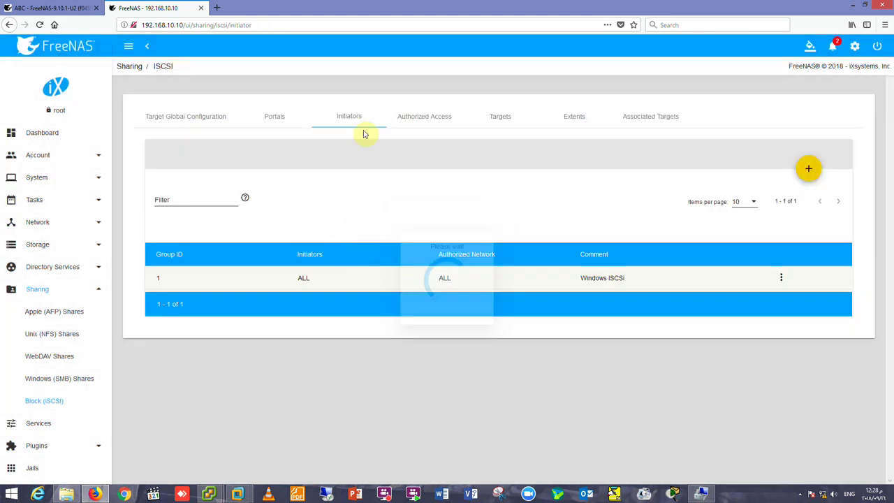
# Start adding an Authorized Access entry, then cancel it.
pyautogui.click(417, 124)
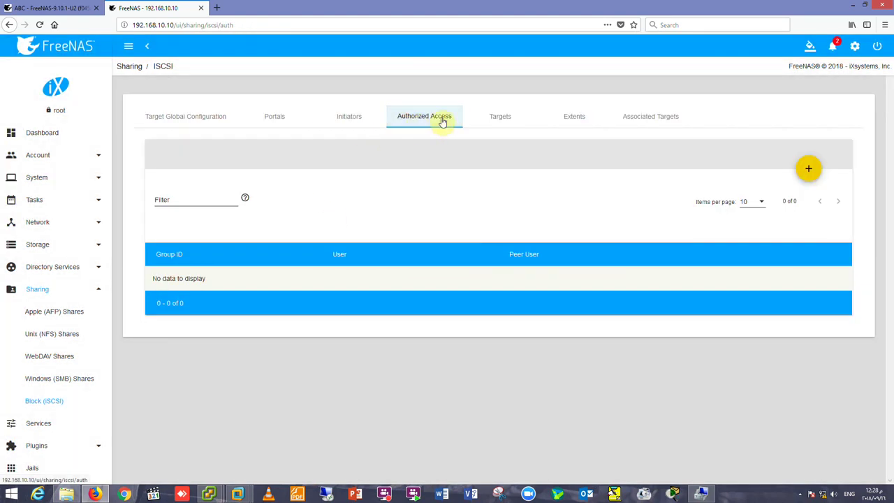
pyautogui.click(806, 171)
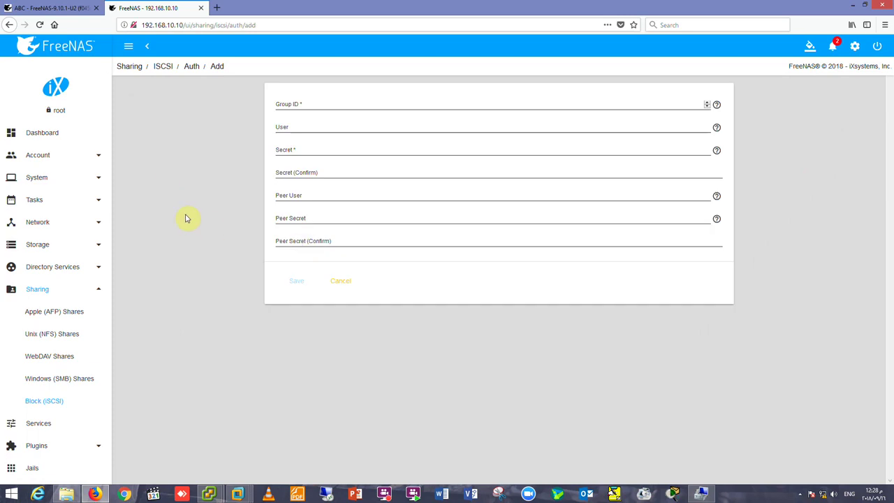
pyautogui.click(340, 283)
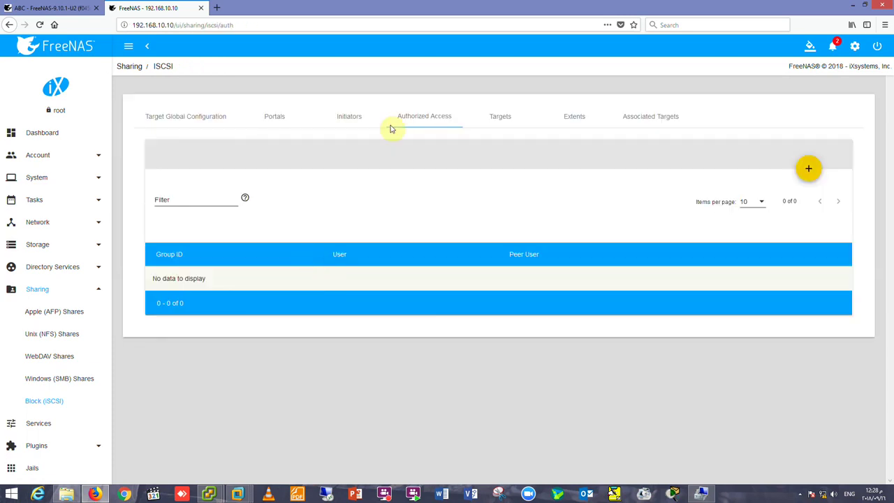
# Re-save target 192.168.10.100 unchanged and switch to the Windows Server VM.
pyautogui.click(501, 119)
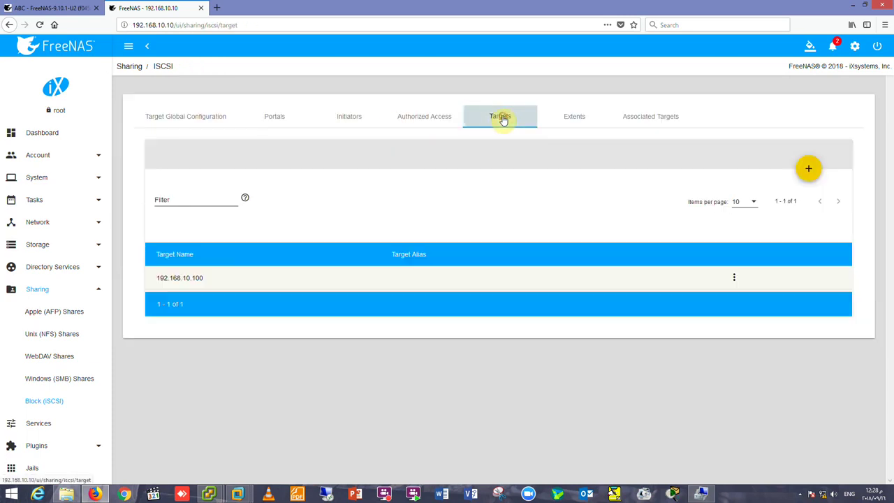
pyautogui.doubleClick(207, 280)
pyautogui.click(733, 277)
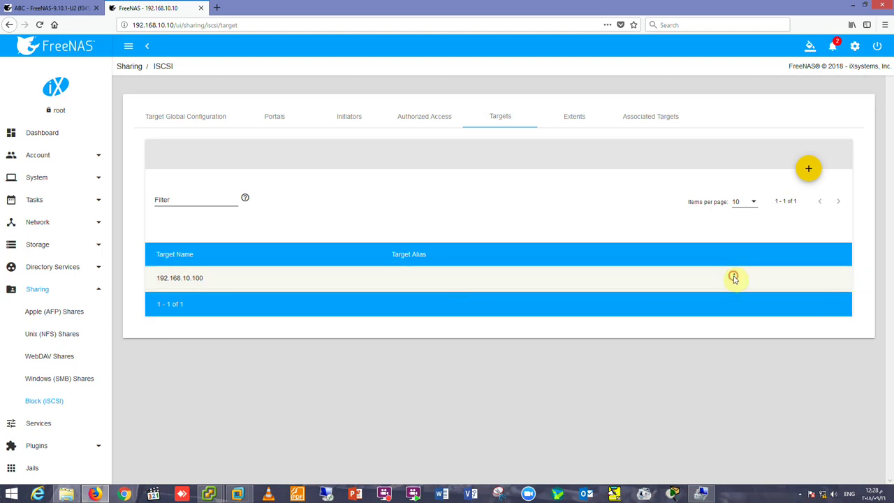
pyautogui.click(741, 287)
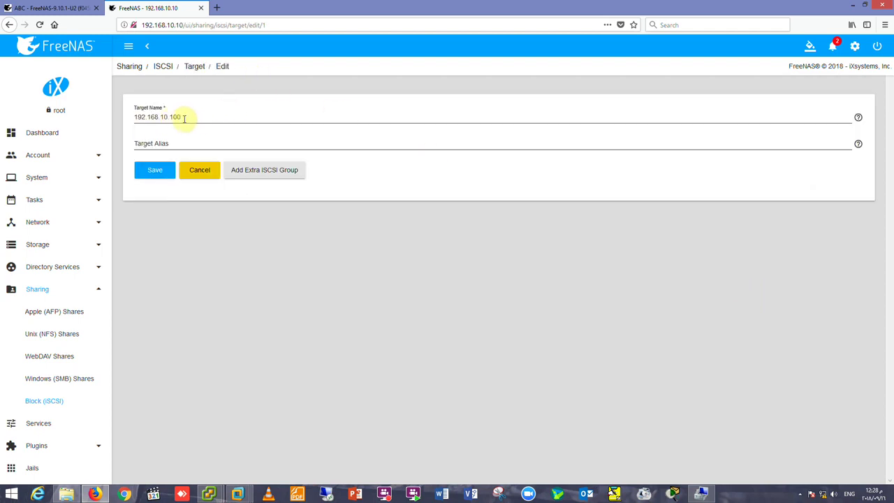
pyautogui.click(158, 171)
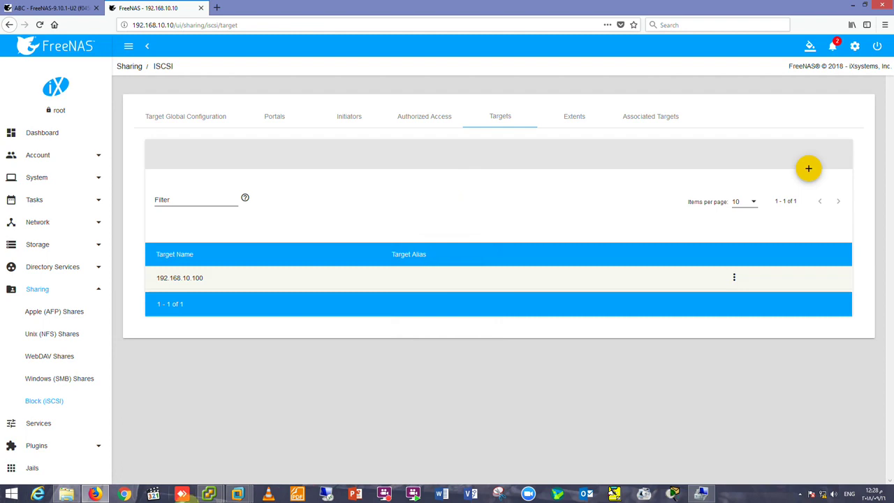
pyautogui.moveTo(237, 494)
pyautogui.click(178, 452)
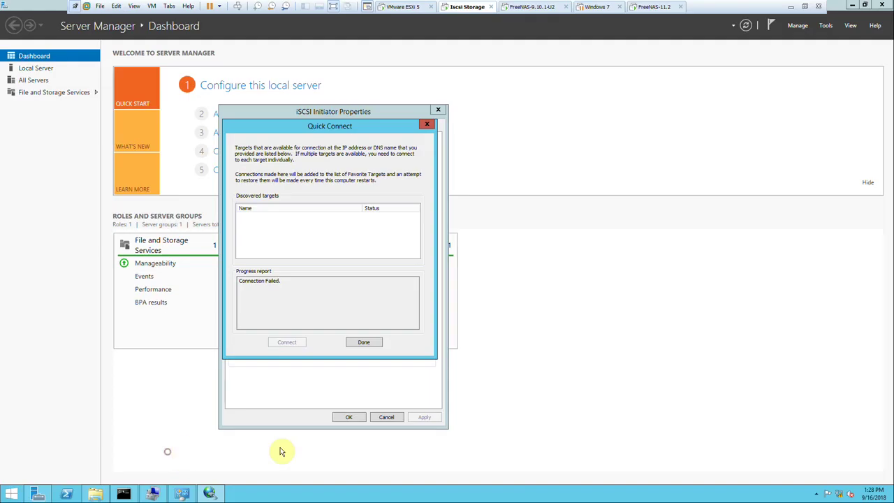
# Review Ethernet0 connection details in Network and Sharing Center, close it, and show FreeNAS's Extents list.
pyautogui.click(180, 495)
pyautogui.click(496, 180)
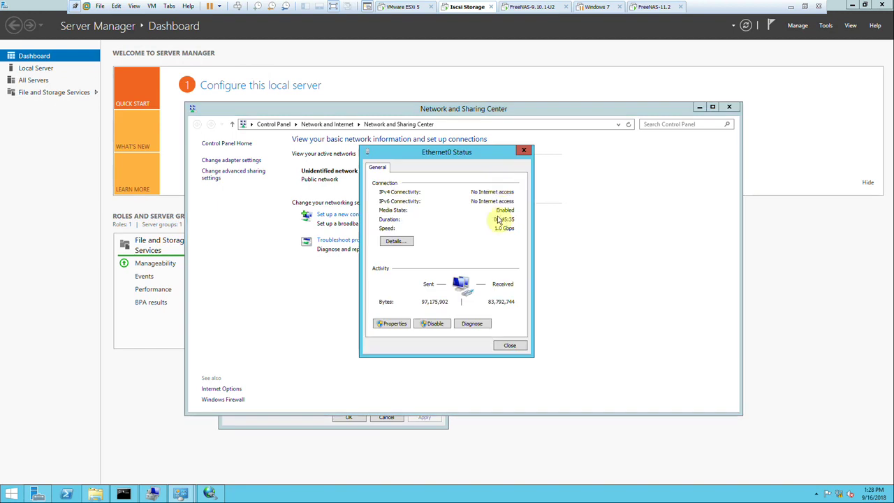
pyautogui.click(405, 244)
pyautogui.click(510, 352)
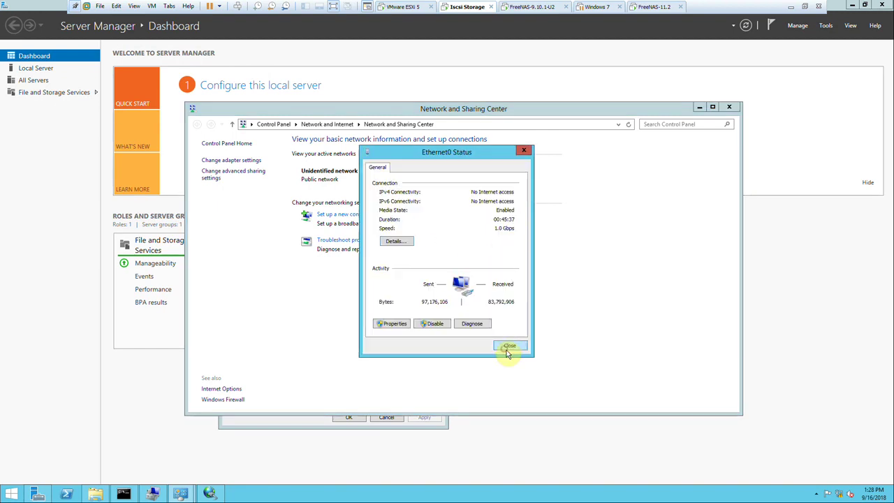
pyautogui.click(508, 349)
pyautogui.click(728, 107)
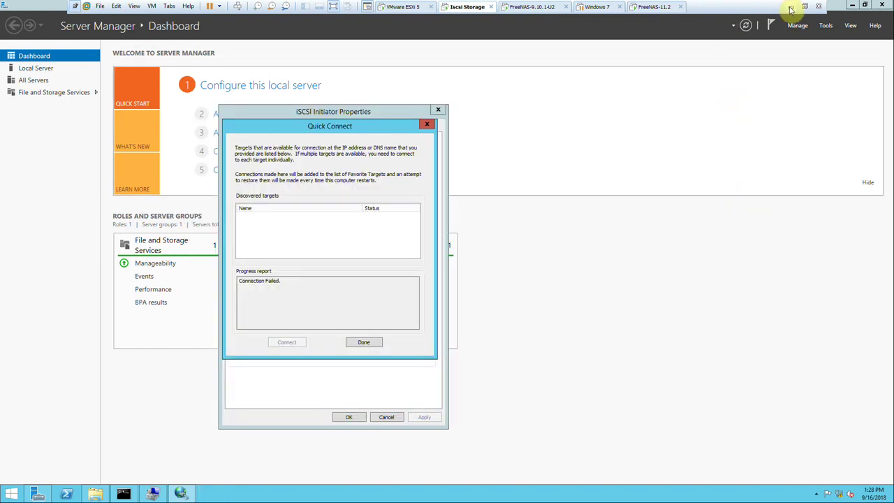
pyautogui.click(790, 9)
pyautogui.click(563, 120)
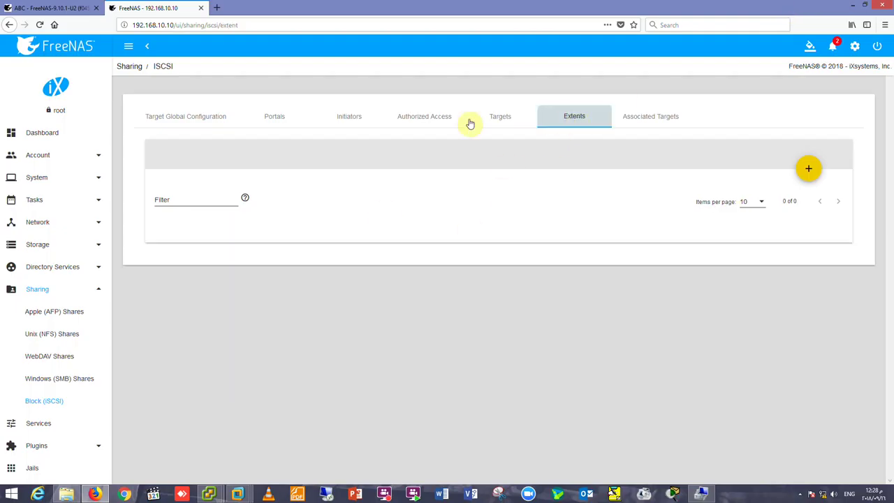
# Re-save extent ABC with device ABCStorage/VHD-Windows (300G).
pyautogui.doubleClick(502, 278)
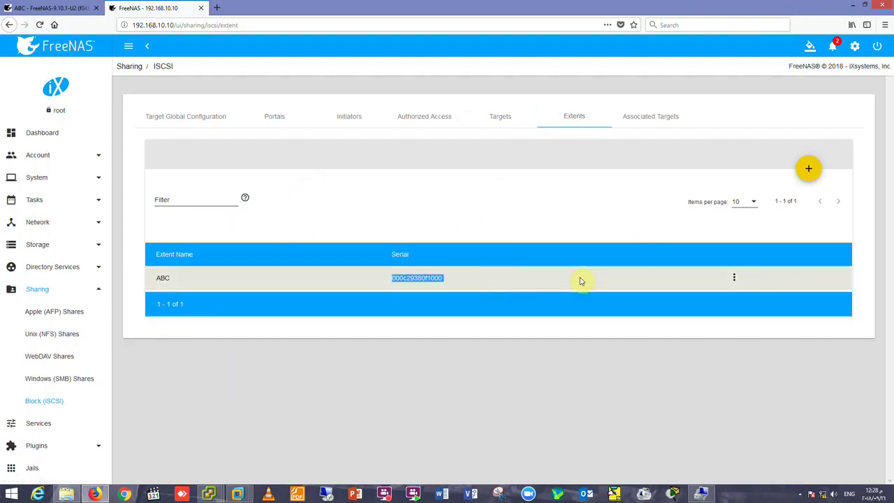
pyautogui.click(734, 277)
pyautogui.click(743, 285)
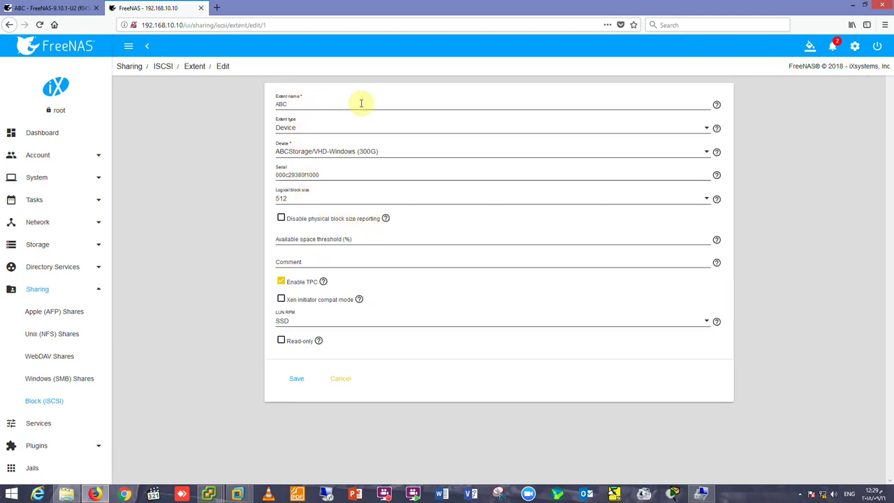
pyautogui.click(321, 158)
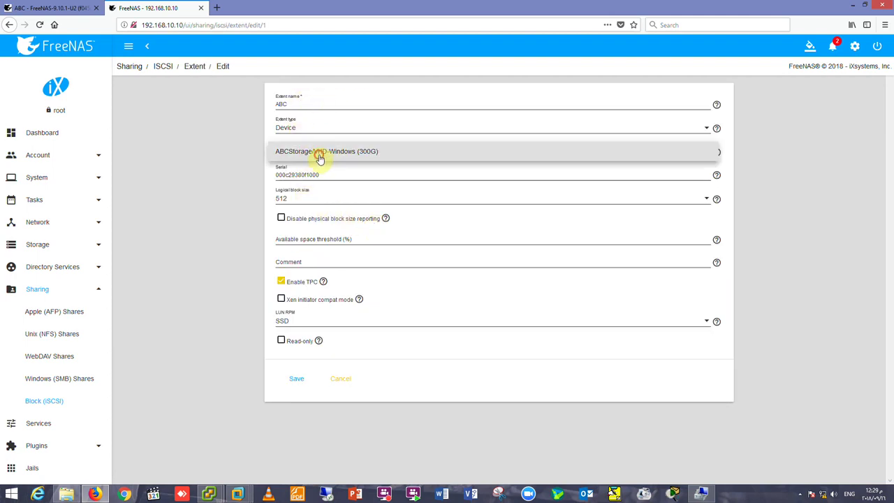
pyautogui.click(319, 158)
pyautogui.click(310, 381)
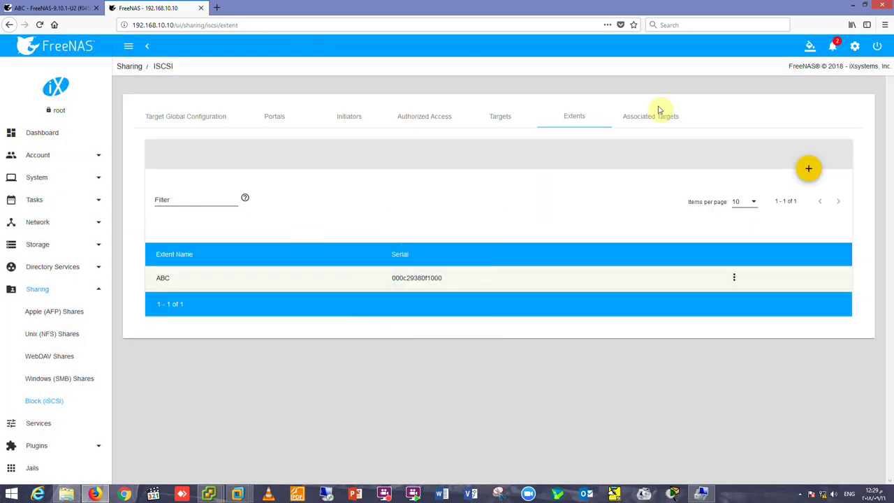
# Re-save the 192.168.10.100 to ABC LUN 1 association and return to the Windows VM.
pyautogui.click(655, 113)
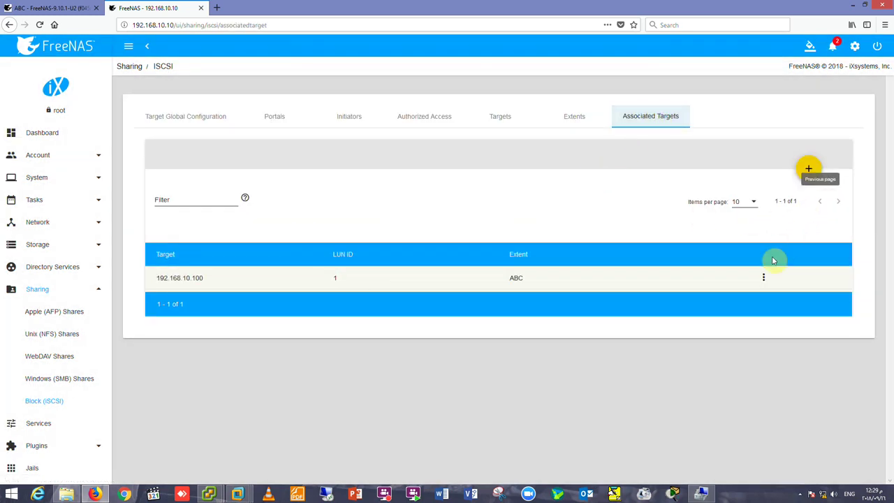
pyautogui.click(763, 282)
pyautogui.click(768, 287)
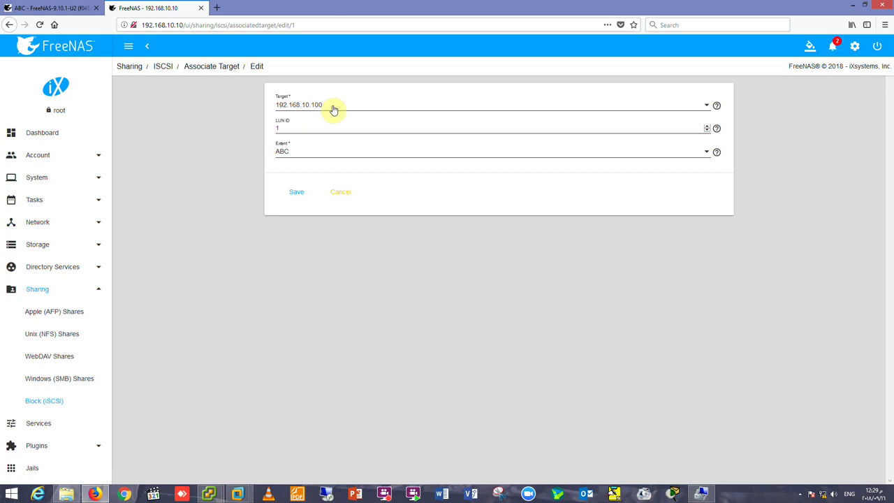
pyautogui.click(295, 193)
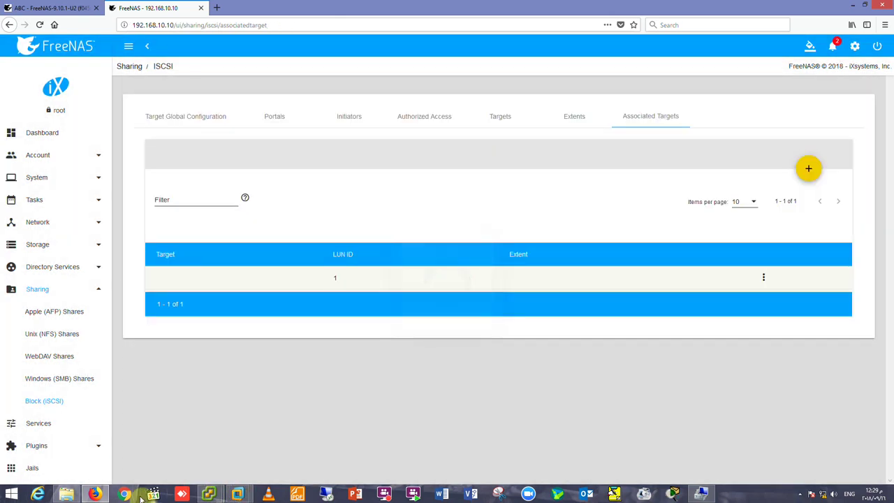
pyautogui.moveTo(238, 494)
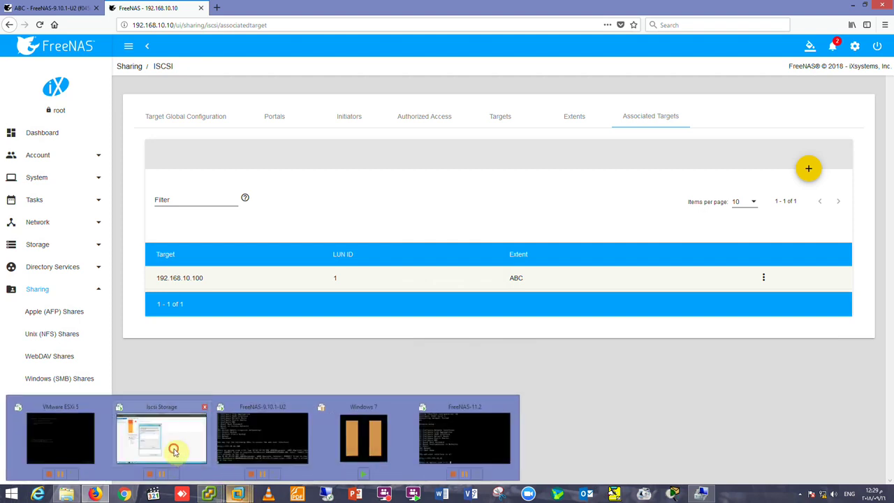
pyautogui.click(175, 455)
# Close the failed Quick Connect and disconnect target iqn.2005-10.org.freenas.ctl:iscsi, leaving it Inactive.
pyautogui.click(374, 343)
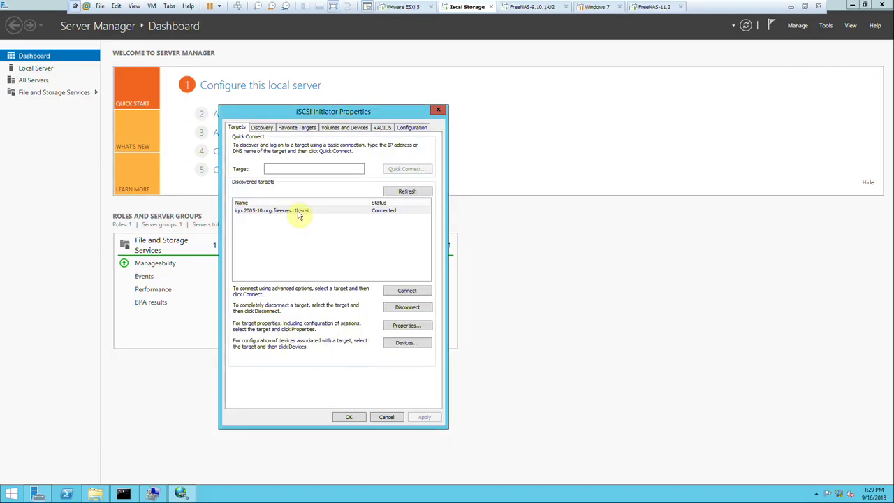
pyautogui.write('19')
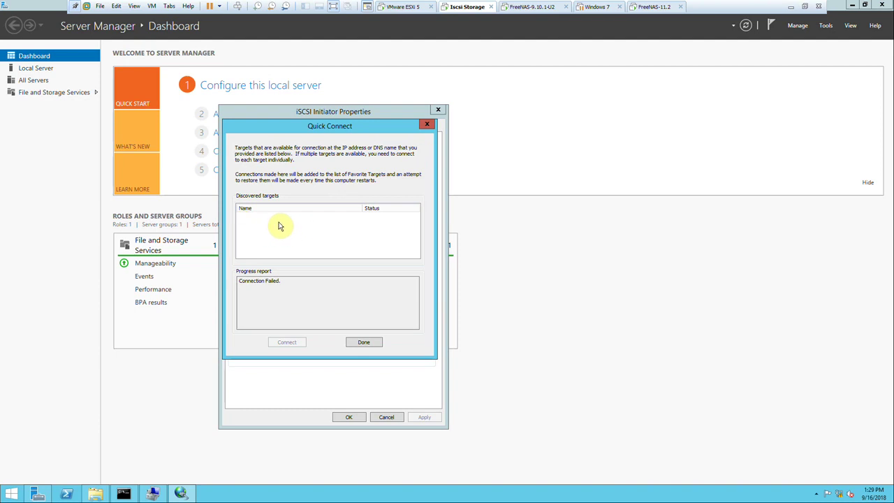
pyautogui.click(364, 342)
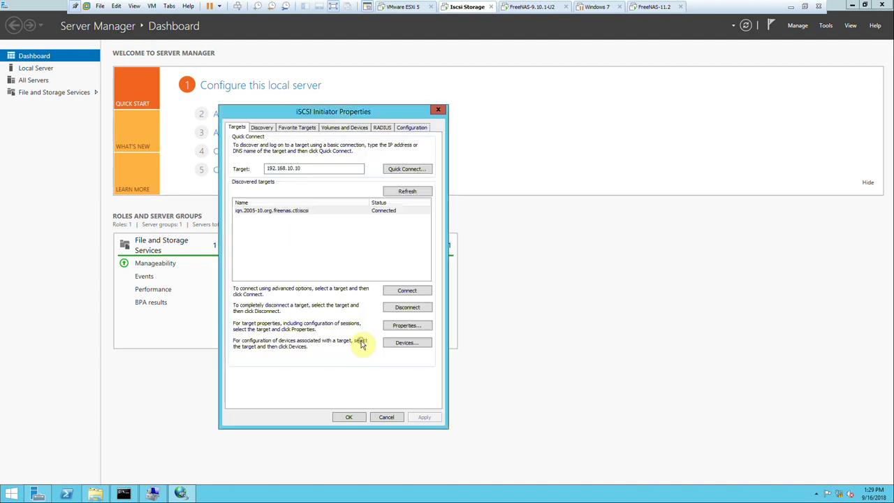
pyautogui.click(285, 212)
pyautogui.click(414, 308)
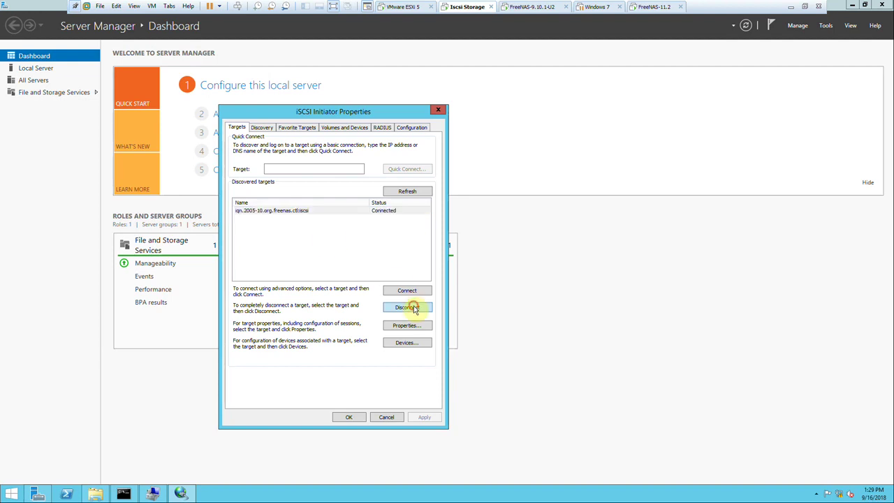
pyautogui.click(440, 283)
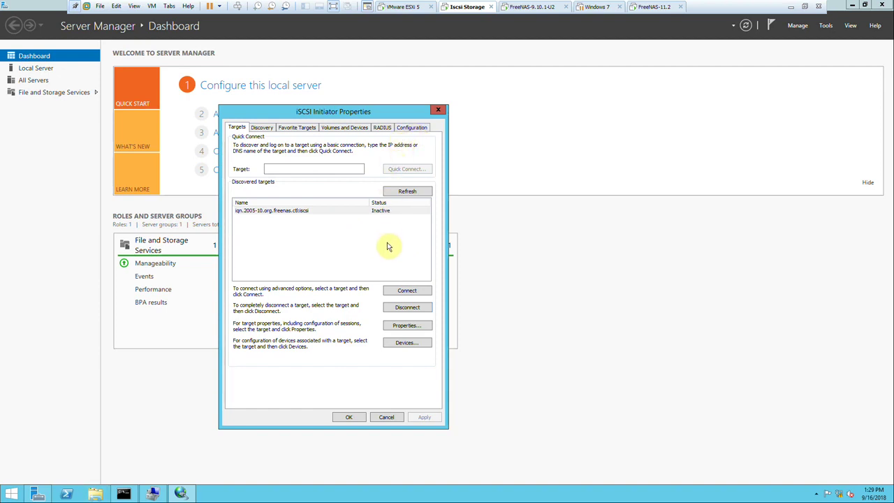
# Remove the 192.168.10.100 portal from the Discovery tab's target portals.
pyautogui.click(262, 127)
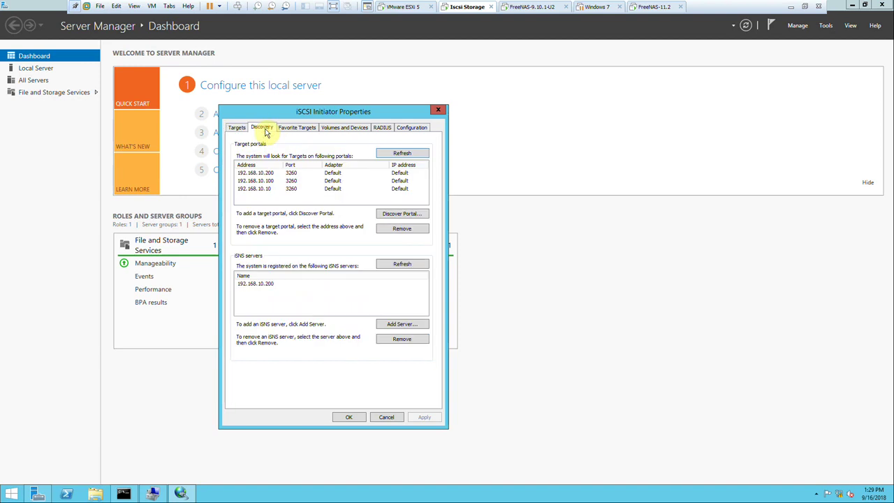
pyautogui.click(293, 190)
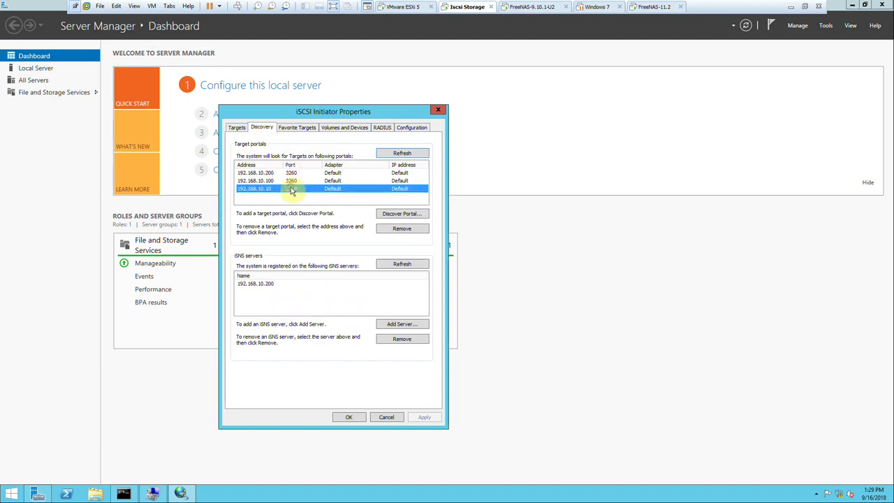
pyautogui.click(397, 228)
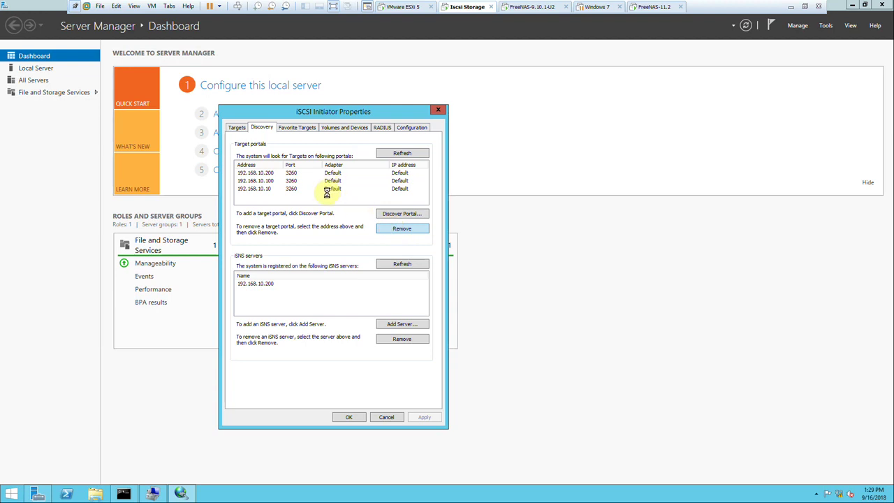
pyautogui.click(253, 182)
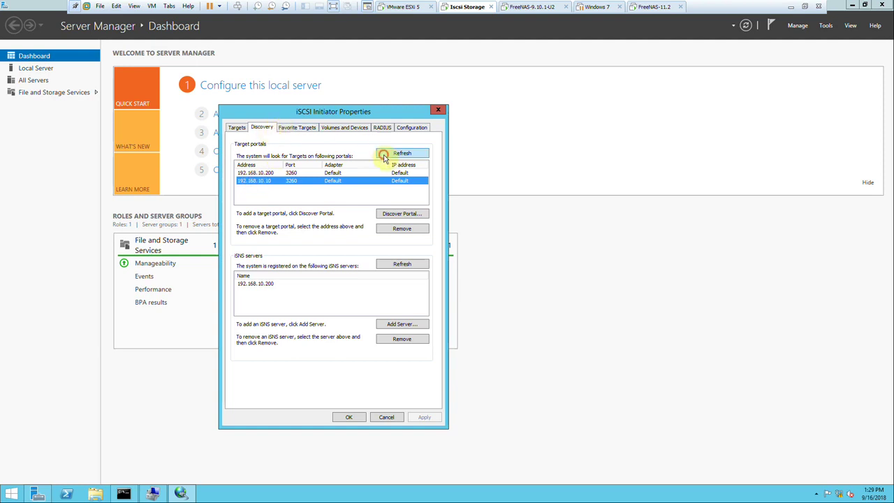
# Quick Connect to the target address again, which fails, and return to FreeNAS.
pyautogui.click(237, 128)
pyautogui.write('192.168.10.')
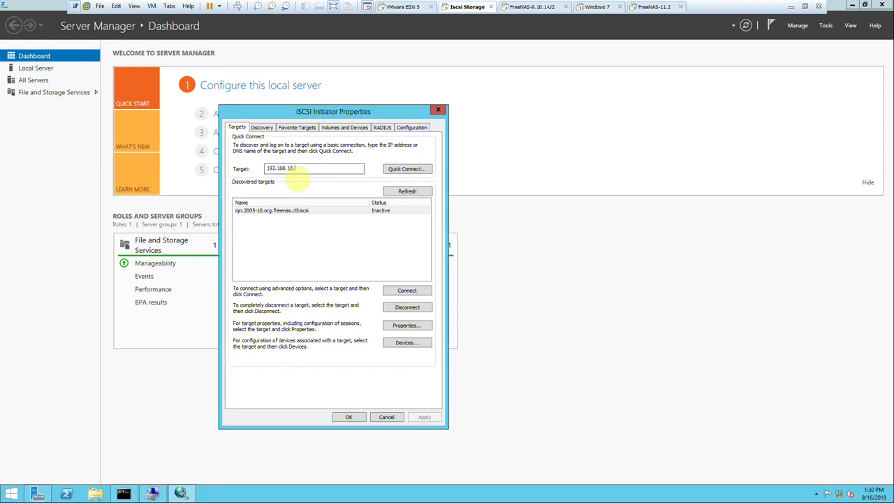
pyautogui.click(390, 170)
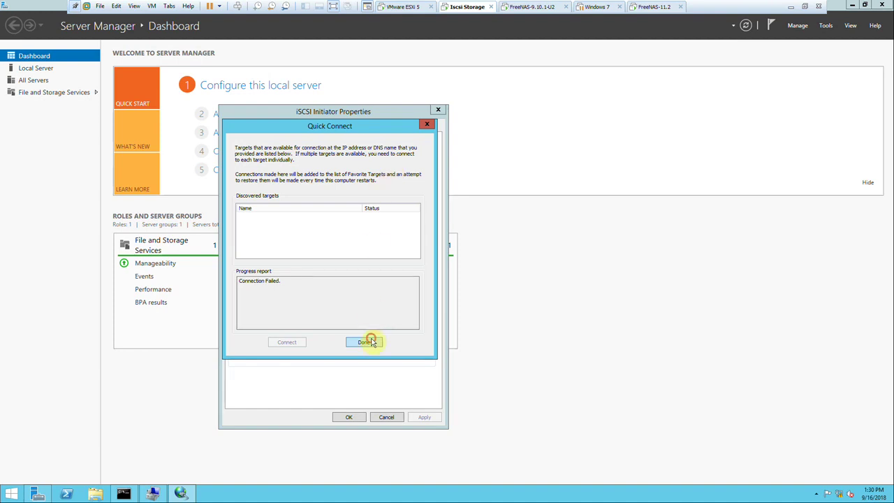
pyautogui.click(370, 342)
pyautogui.click(791, 7)
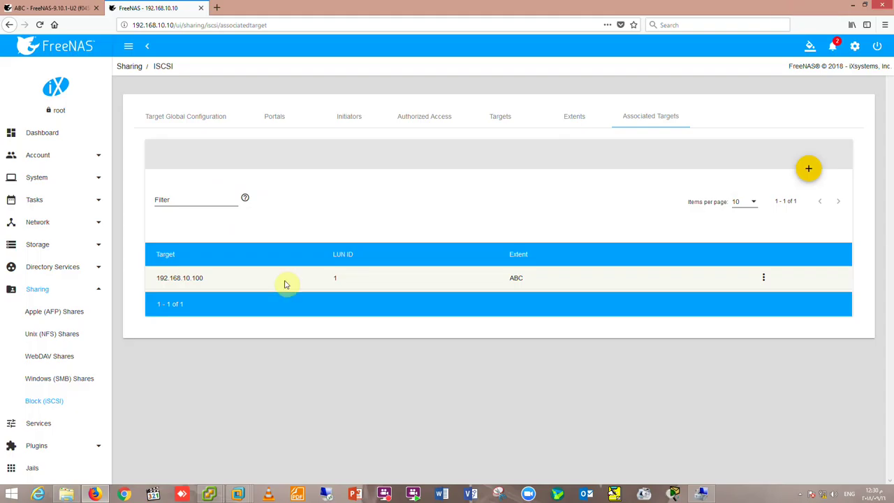
# Stop the iSCSI service and start it again so it shows Running.
pyautogui.click(45, 424)
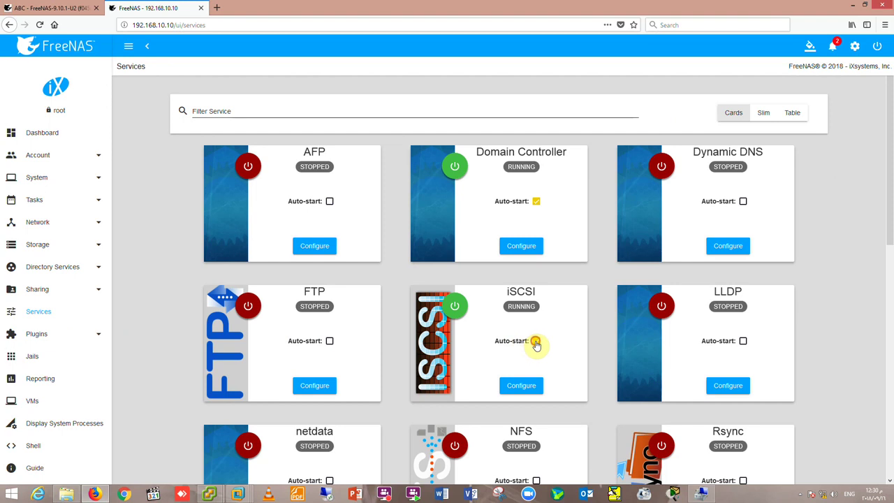
pyautogui.click(453, 307)
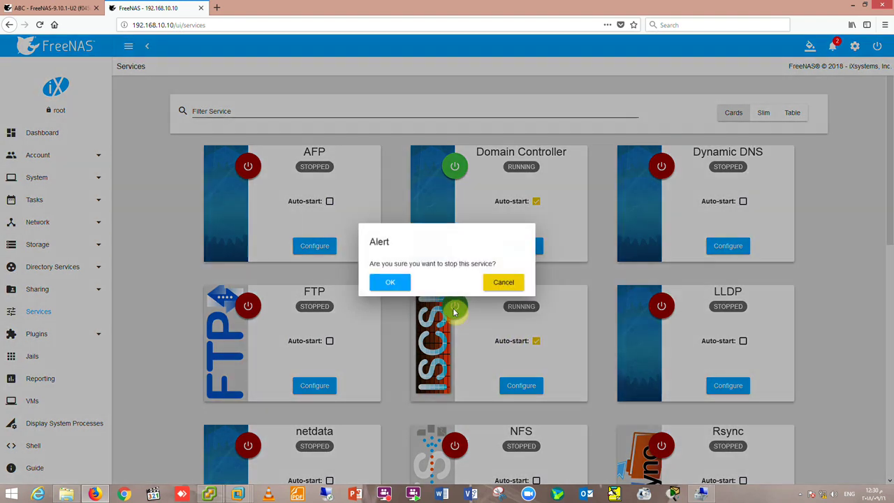
pyautogui.click(395, 282)
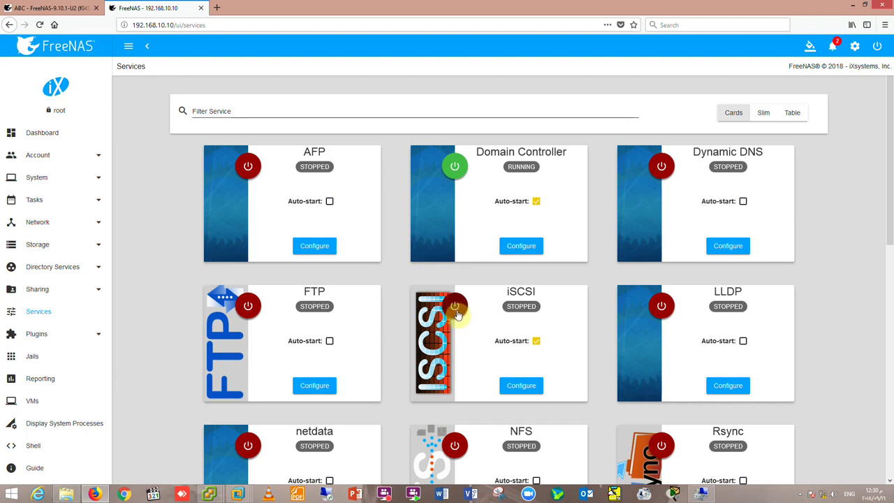
pyautogui.click(455, 305)
pyautogui.click(455, 305)
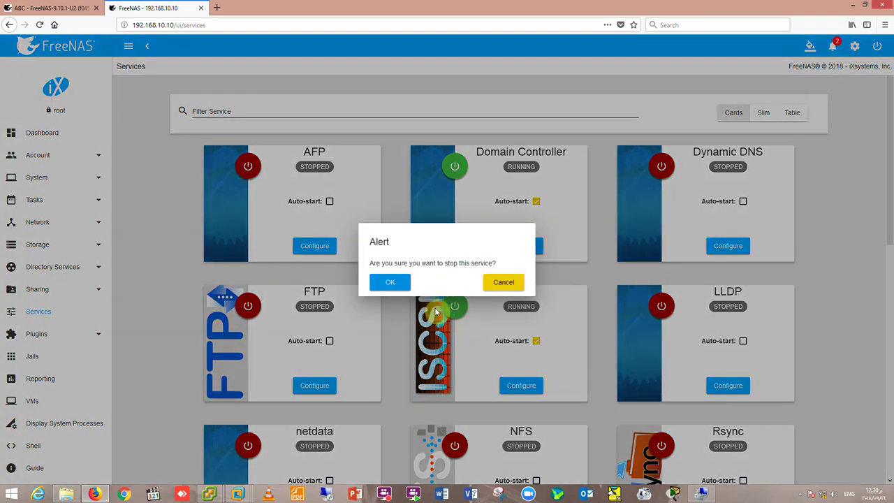
pyautogui.click(498, 281)
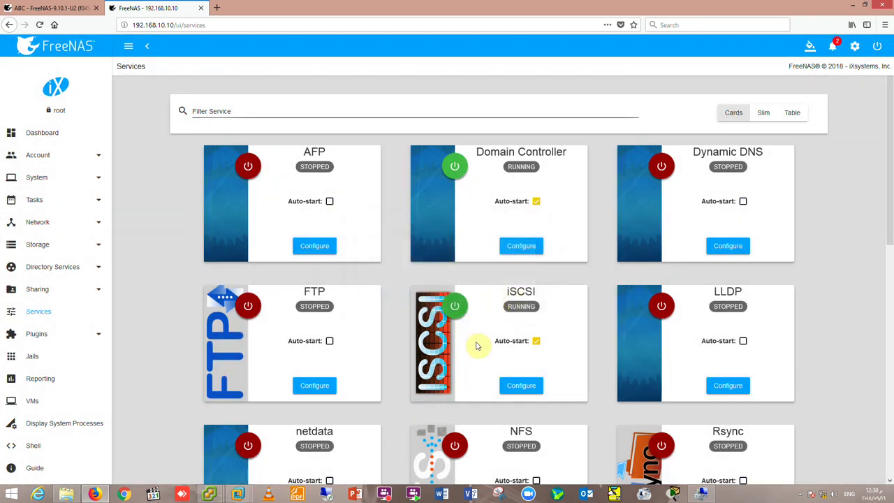
pyautogui.scroll(-3, 478, 346)
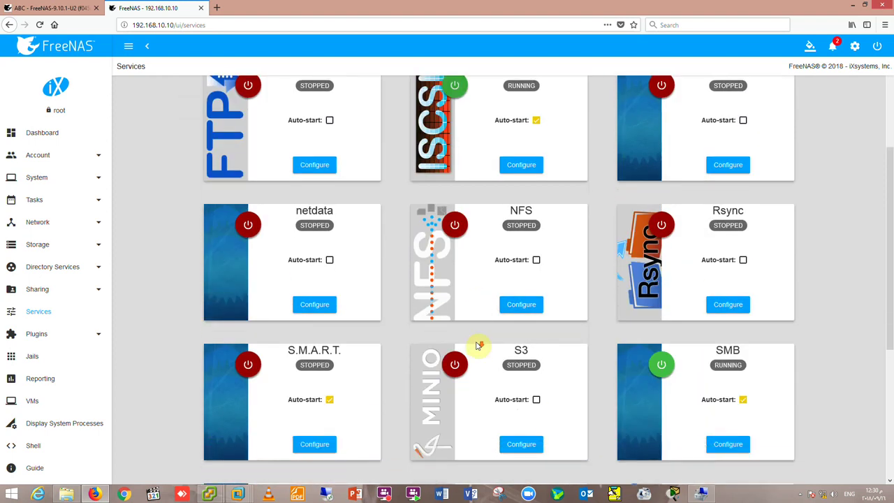
pyautogui.scroll(-2, 477, 346)
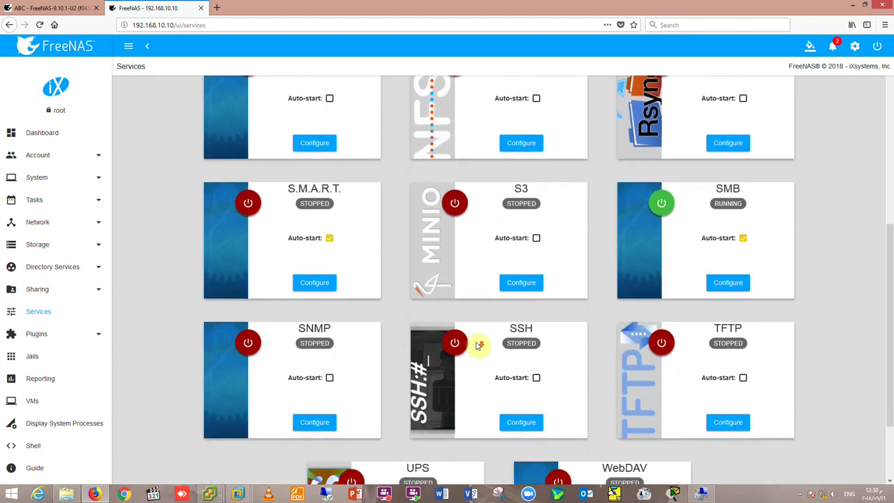
pyautogui.scroll(-2, 478, 346)
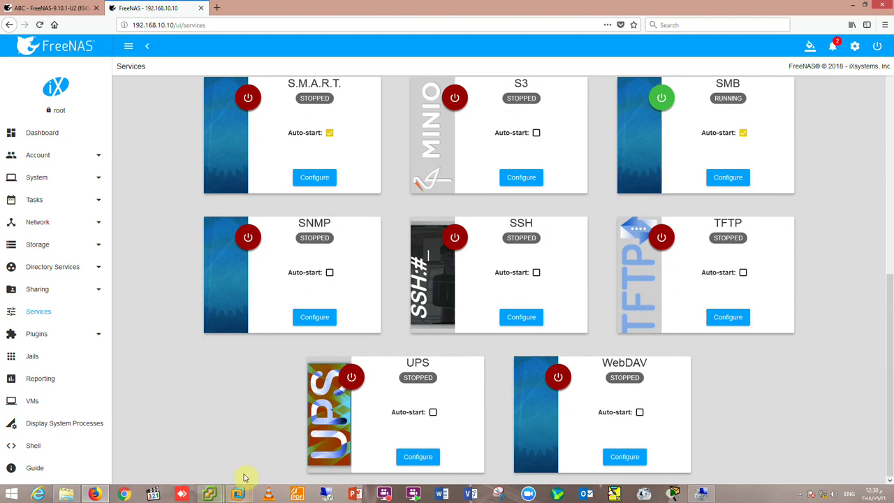
pyautogui.click(238, 494)
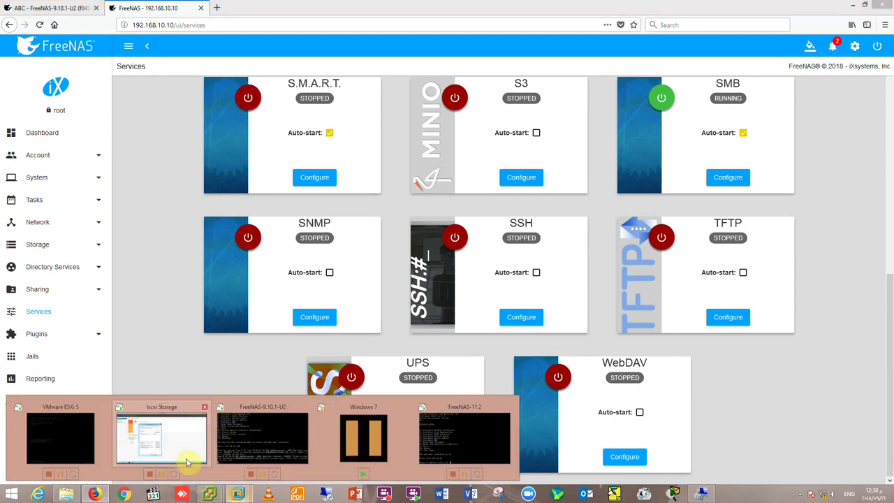
# Retry Quick Connect to 192.168.10.100 from the Targets tab; it fails again.
pyautogui.click(181, 455)
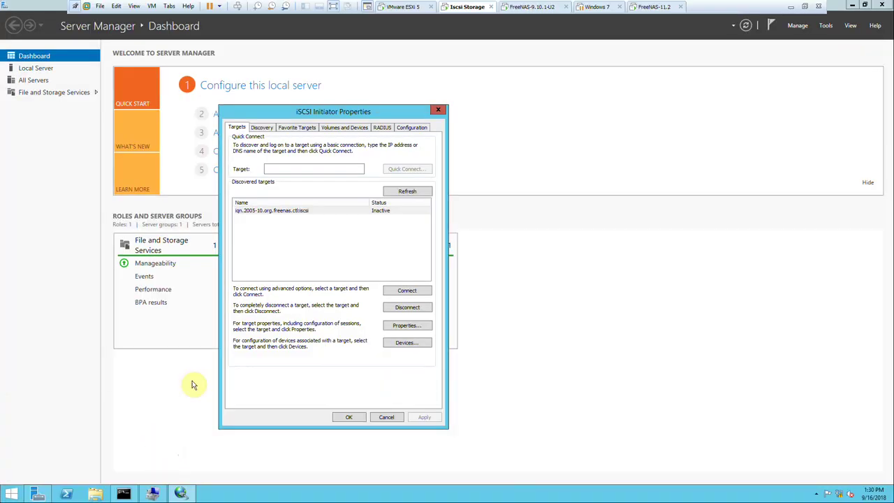
pyautogui.click(302, 169)
pyautogui.write('192.168.10.')
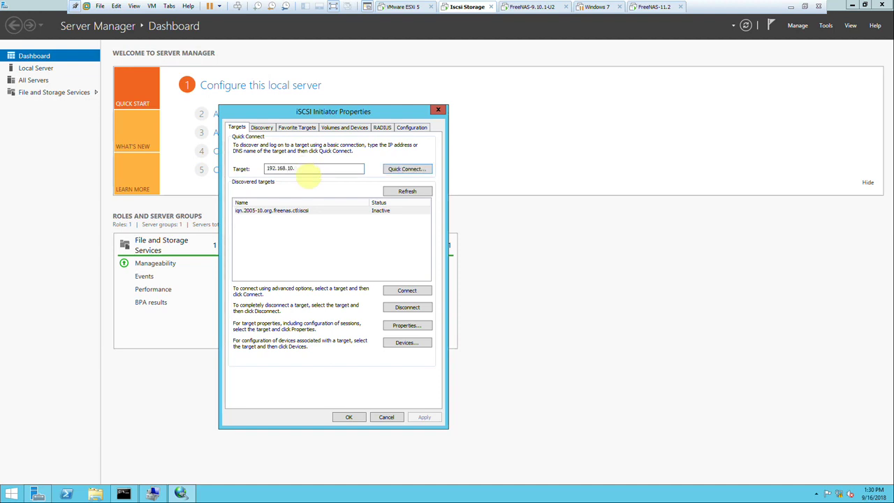
pyautogui.click(403, 170)
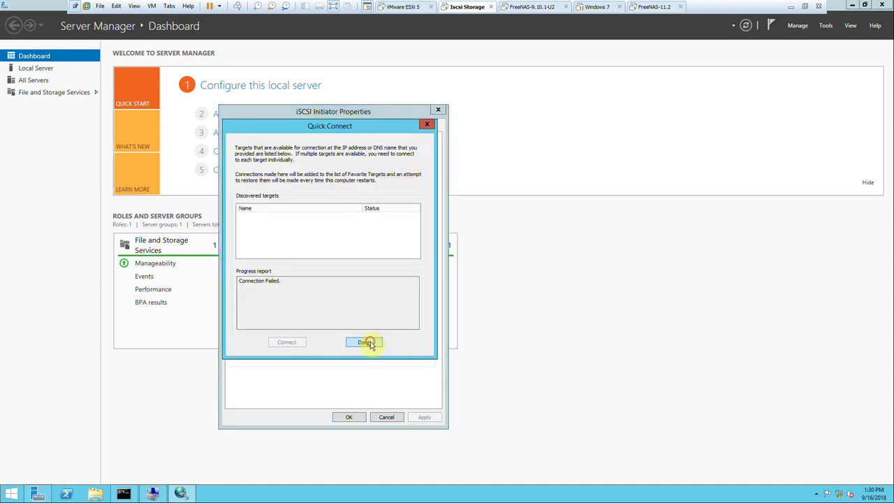
pyautogui.click(366, 343)
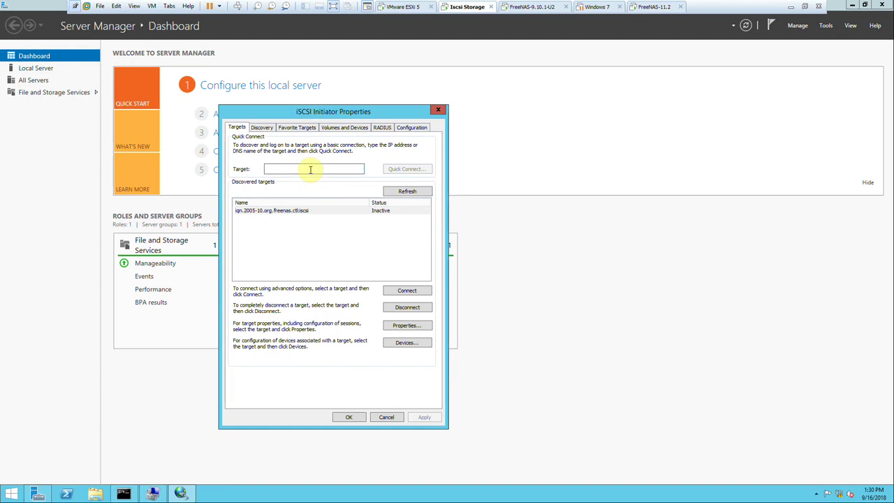
pyautogui.write('19')
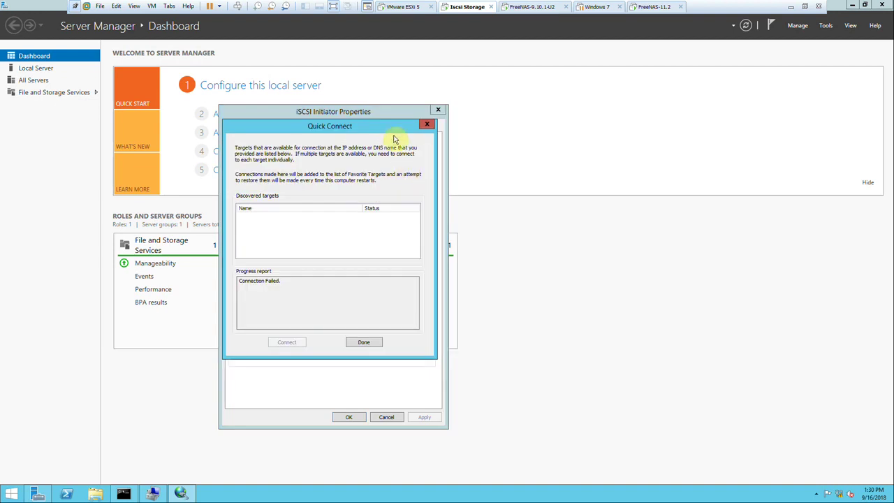
pyautogui.click(427, 127)
# Look over the Configuration and RADIUS tabs, then cancel out of iSCSI Initiator Properties.
pyautogui.click(410, 126)
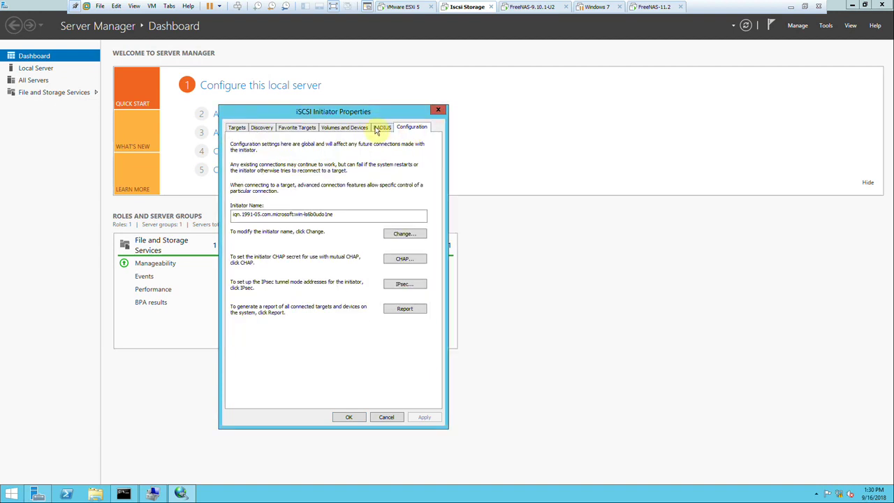
pyautogui.click(377, 128)
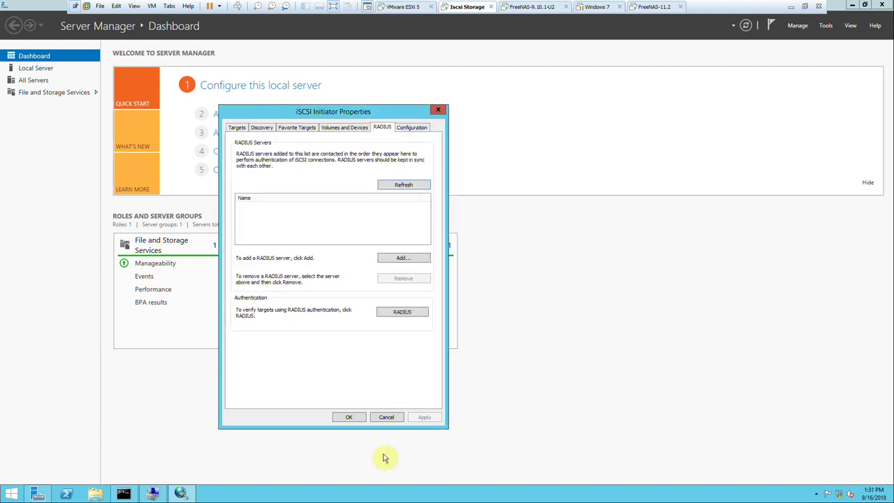
pyautogui.click(390, 416)
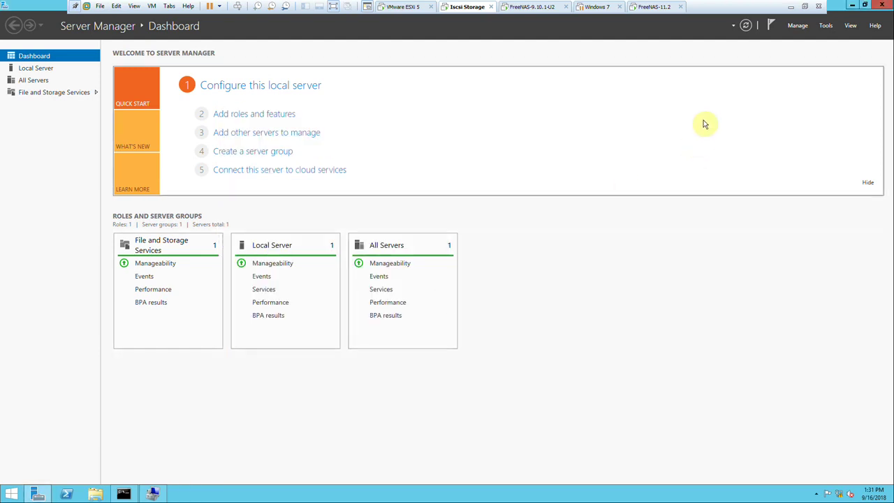
# Switch to the Windows 7 VM, then minimize VMware and the browser to bring up the DC VM console.
pyautogui.click(600, 7)
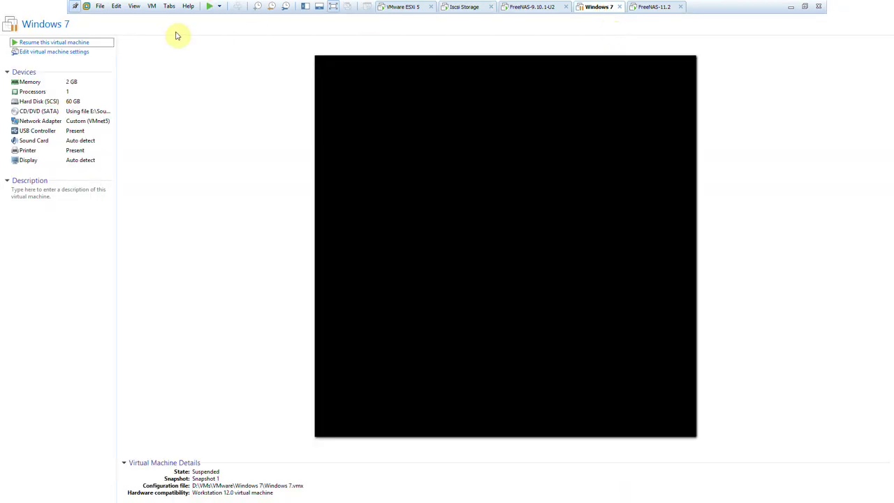
pyautogui.click(214, 7)
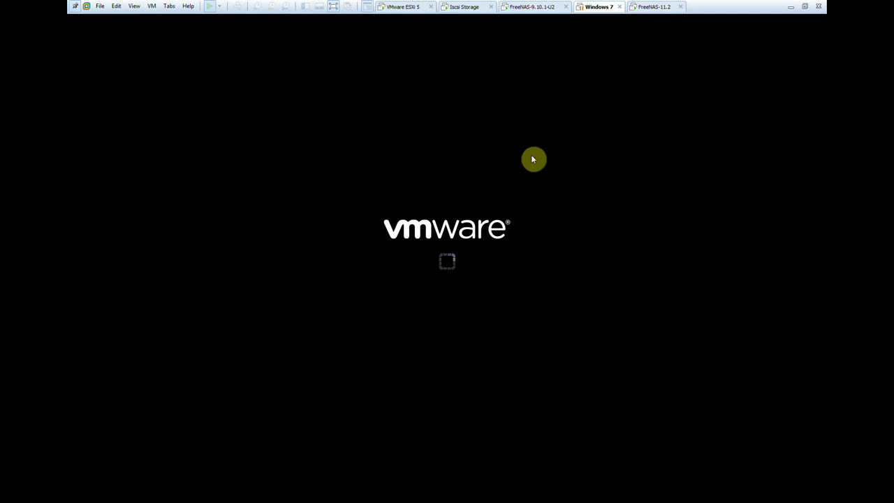
pyautogui.click(791, 7)
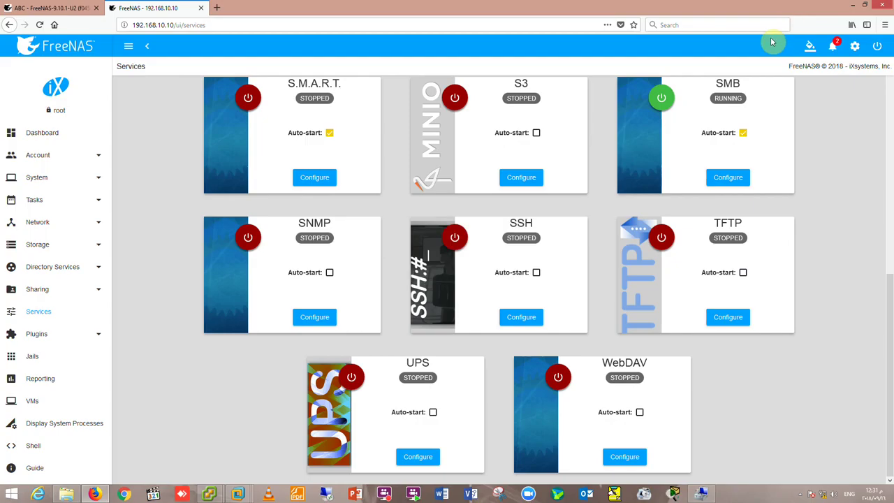
pyautogui.click(851, 5)
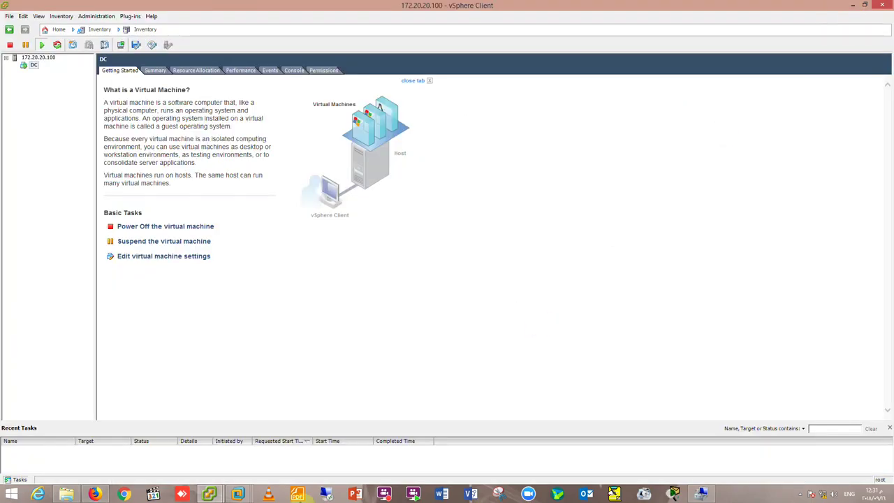
pyautogui.moveTo(217, 497)
pyautogui.click(245, 447)
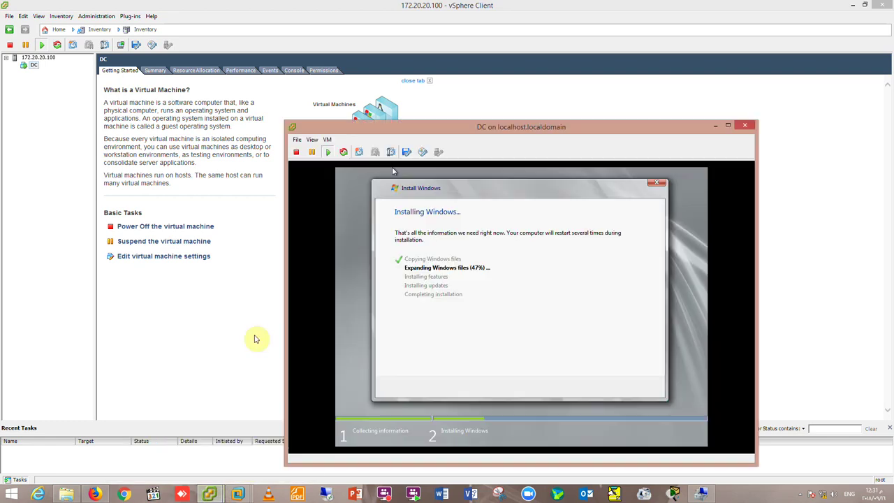
# Resume the Windows 7 VM from its saved state and click the locked user tile.
pyautogui.moveTo(474, 131); pyautogui.dragTo(461, 97)
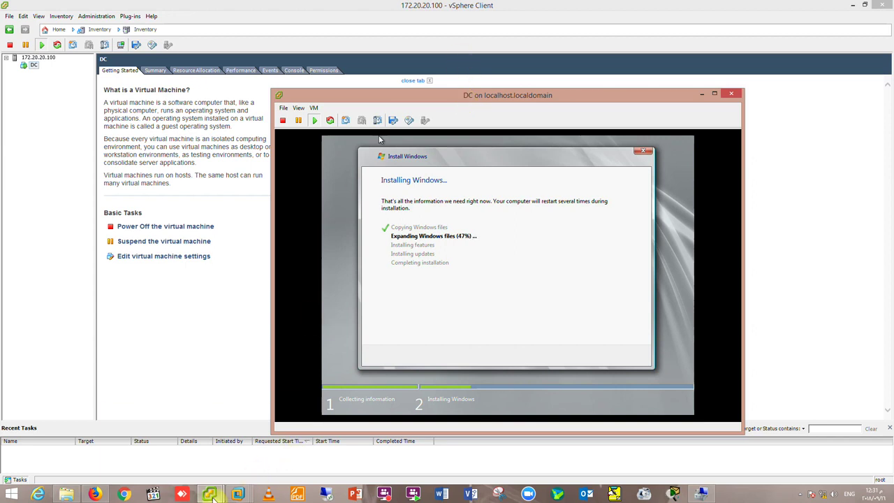
pyautogui.moveTo(217, 497)
pyautogui.click(364, 437)
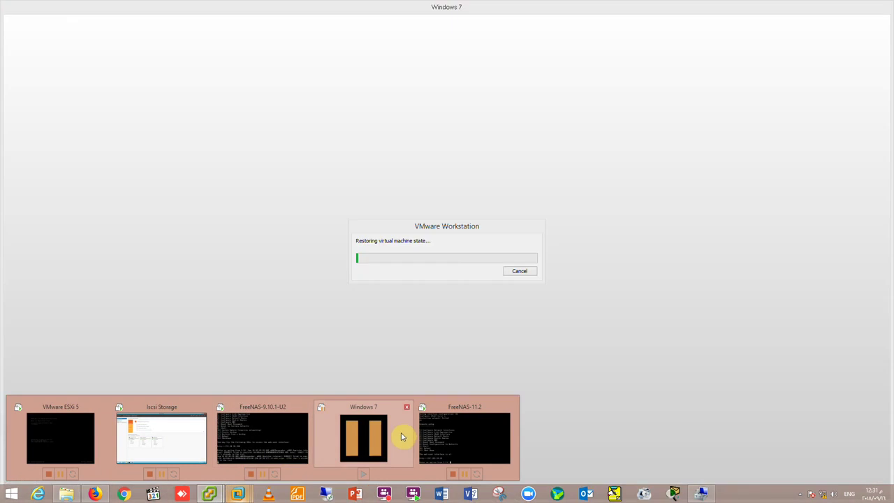
pyautogui.moveTo(425, 228); pyautogui.dragTo(397, 220)
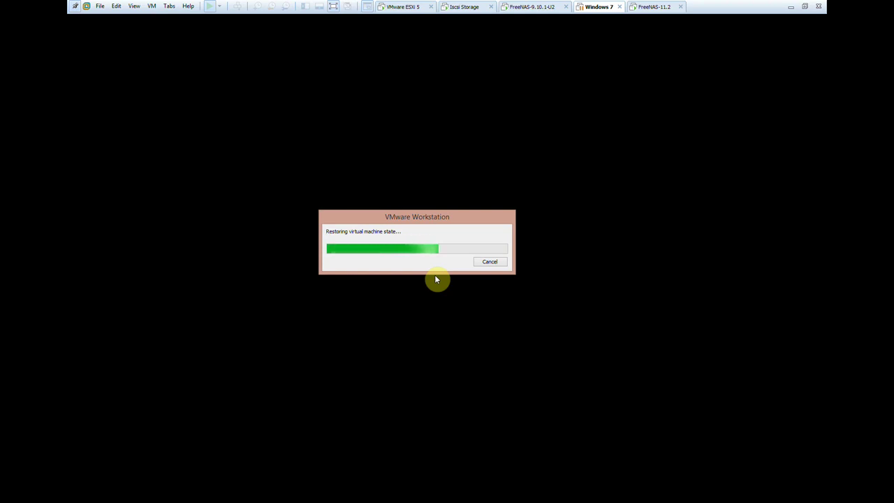
pyautogui.rightClick(597, 7)
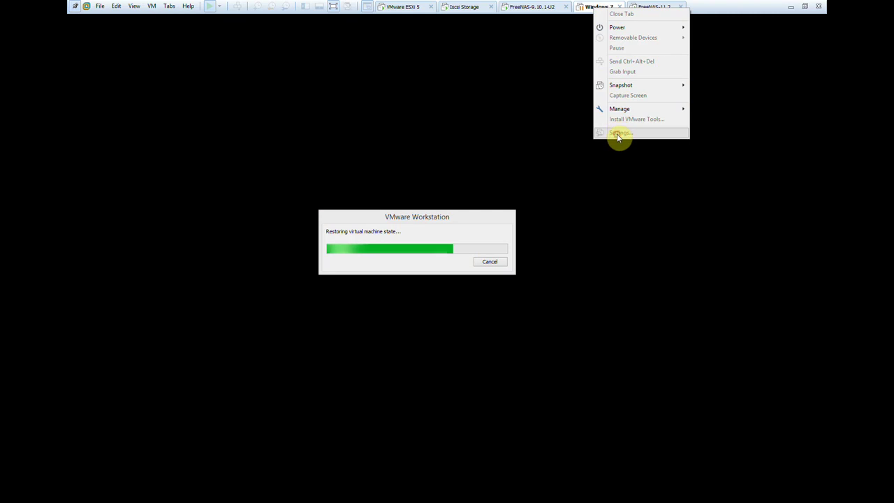
pyautogui.click(538, 99)
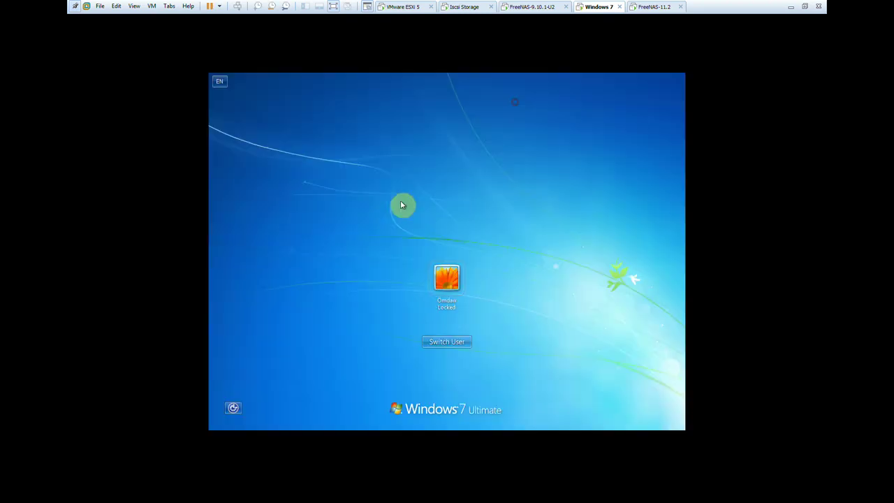
pyautogui.click(458, 269)
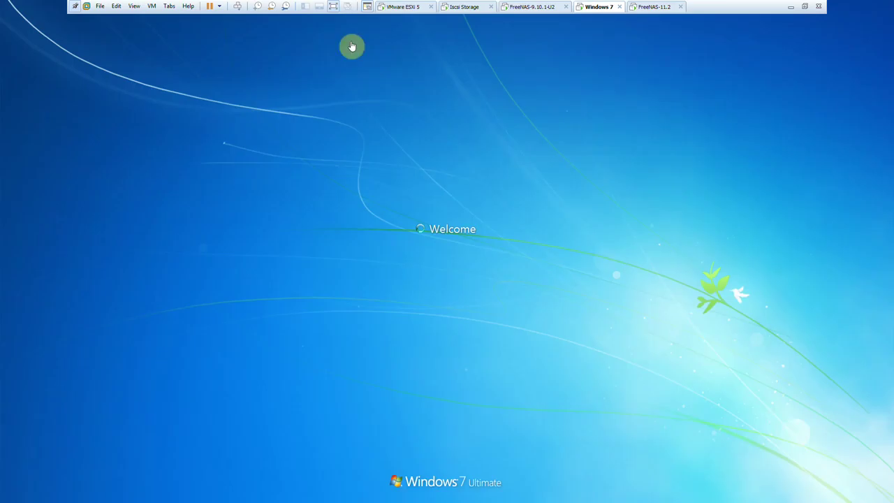
# Set the Windows 7 VM's network adapter to Host-only in its VMware settings.
pyautogui.rightClick(593, 8)
pyautogui.click(602, 132)
pyautogui.click(378, 185)
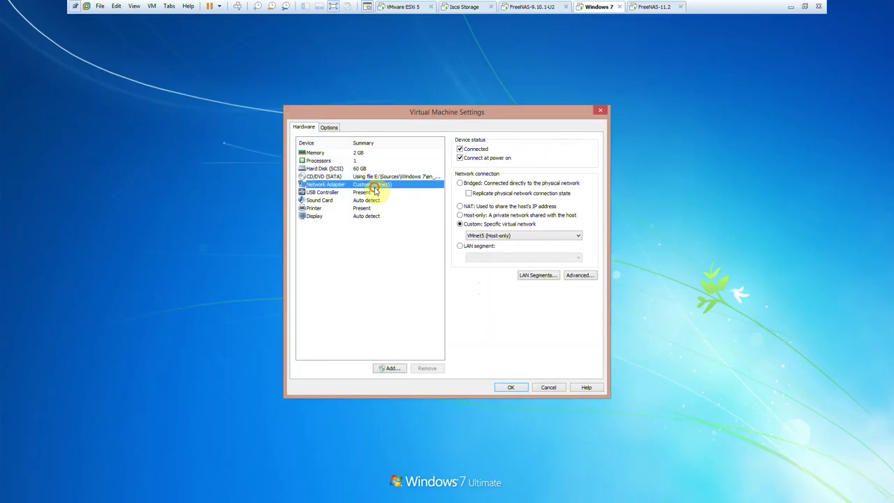
pyautogui.click(459, 216)
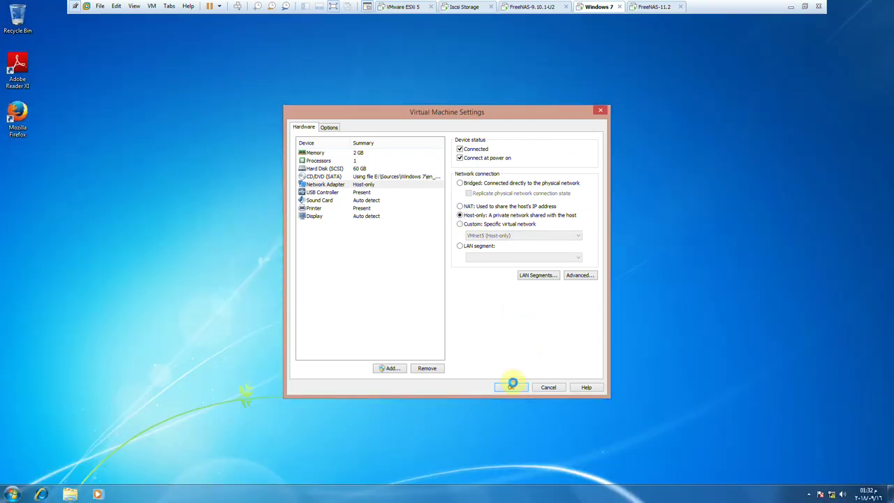
pyautogui.click(511, 387)
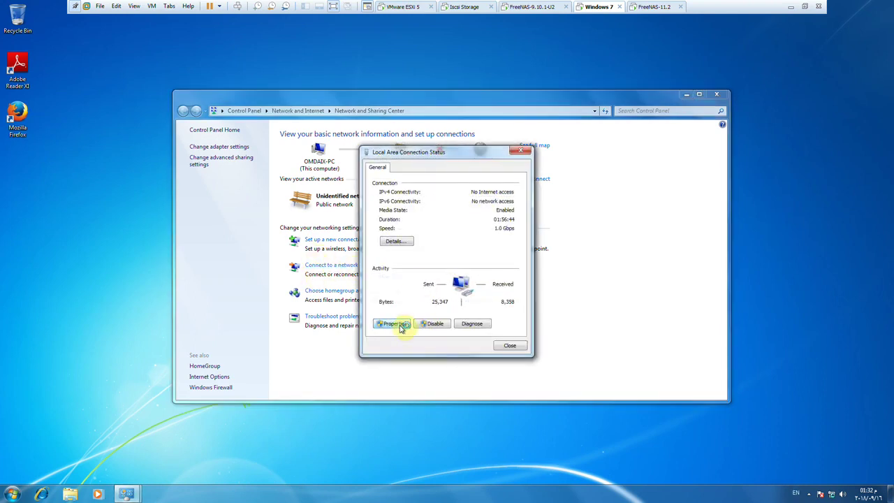
# Give Local Area Connection static IPv4 192.168.10.2 with mask 255.255.255.0.
pyautogui.click(402, 326)
pyautogui.click(453, 268)
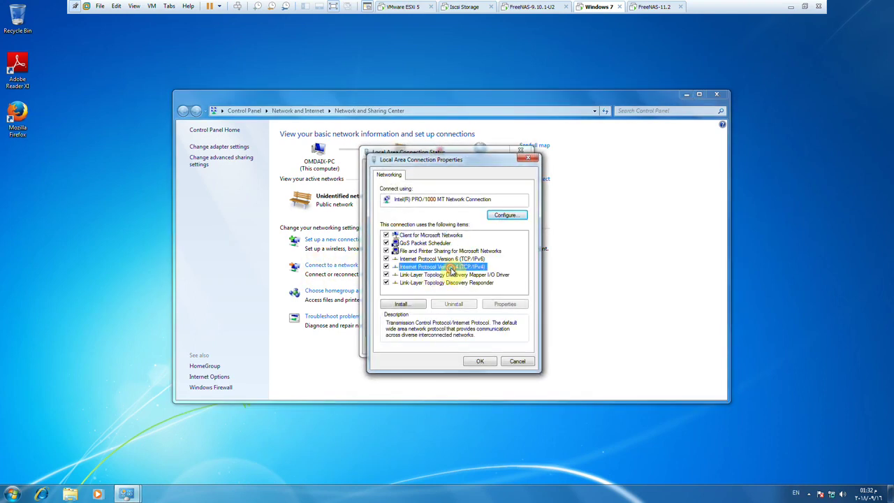
pyautogui.doubleClick(452, 269)
pyautogui.click(449, 261)
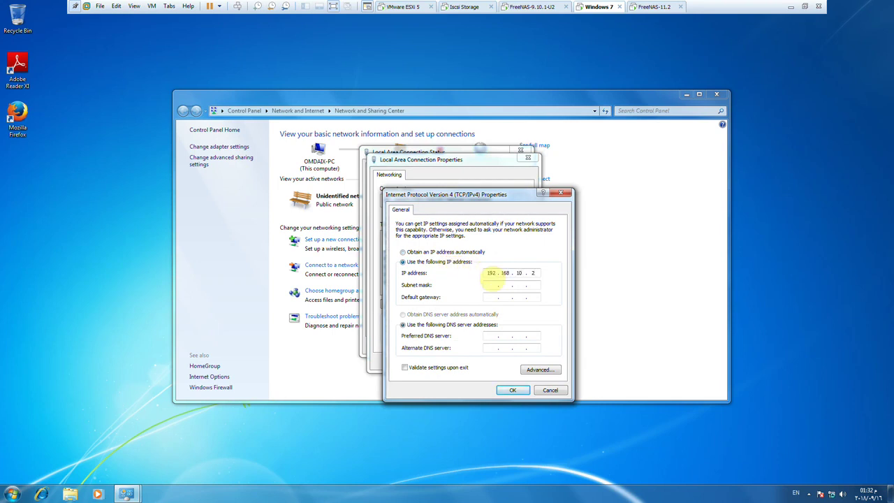
pyautogui.click(514, 390)
pyautogui.click(479, 362)
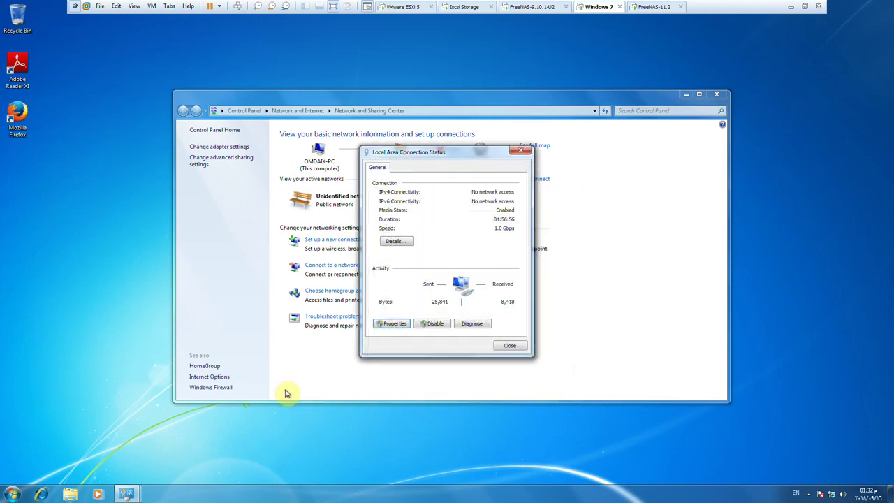
pyautogui.click(510, 346)
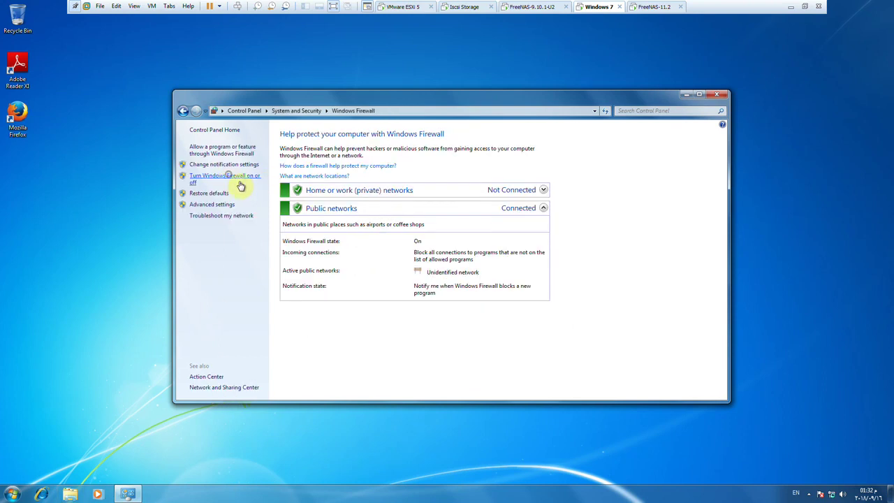
# Turn Windows Firewall off for both home and public networks.
pyautogui.click(230, 175)
pyautogui.click(363, 206)
pyautogui.click(372, 263)
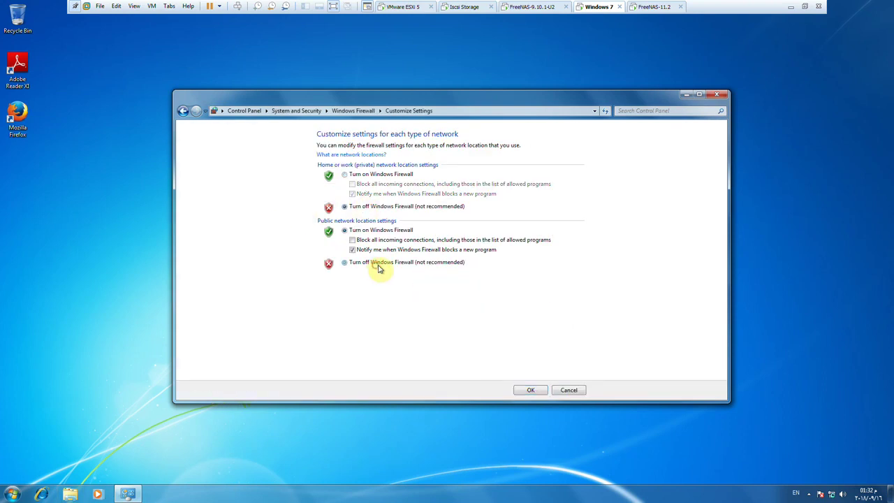
pyautogui.click(528, 392)
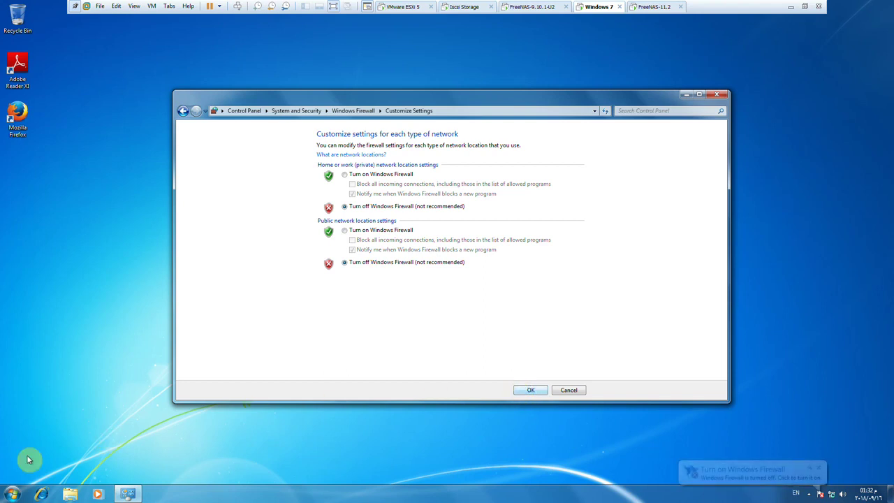
# From Control Panel in large icons, open Administrative Tools > iSCSI Initiator and start the iSCSI service.
pyautogui.click(13, 494)
pyautogui.click(147, 392)
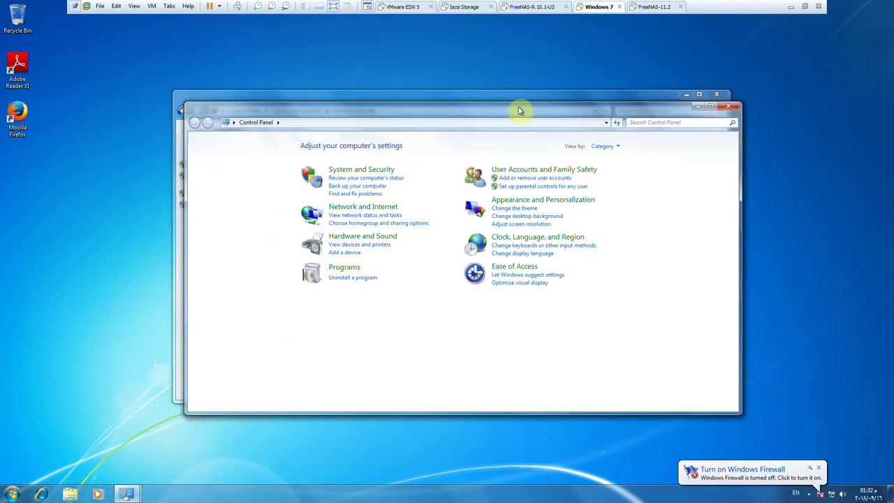
pyautogui.doubleClick(519, 110)
pyautogui.click(593, 41)
pyautogui.click(608, 67)
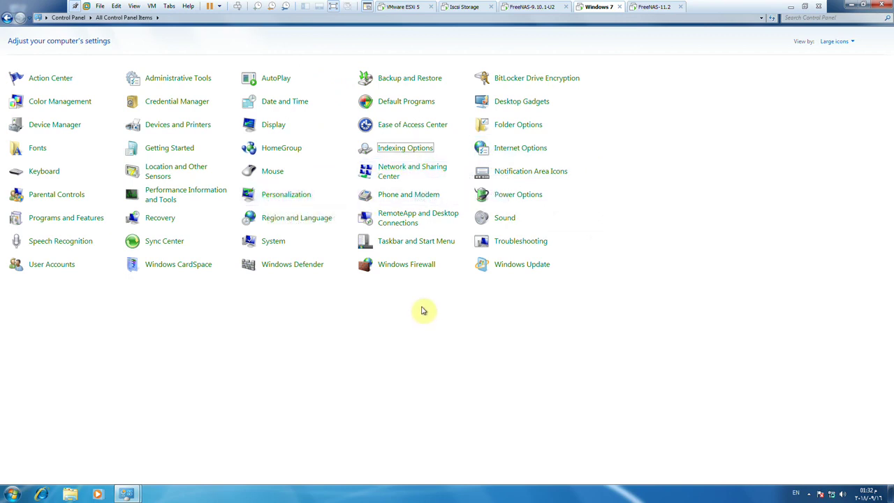
pyautogui.click(163, 81)
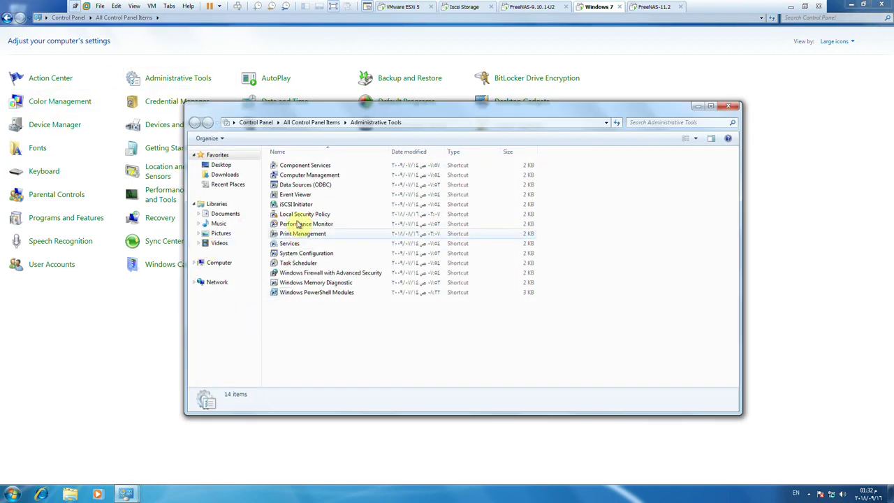
pyautogui.doubleClick(296, 204)
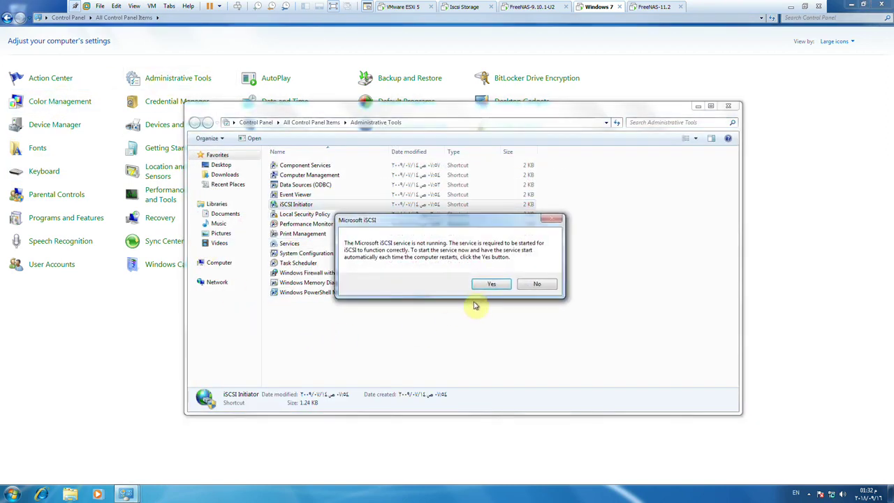
pyautogui.click(489, 285)
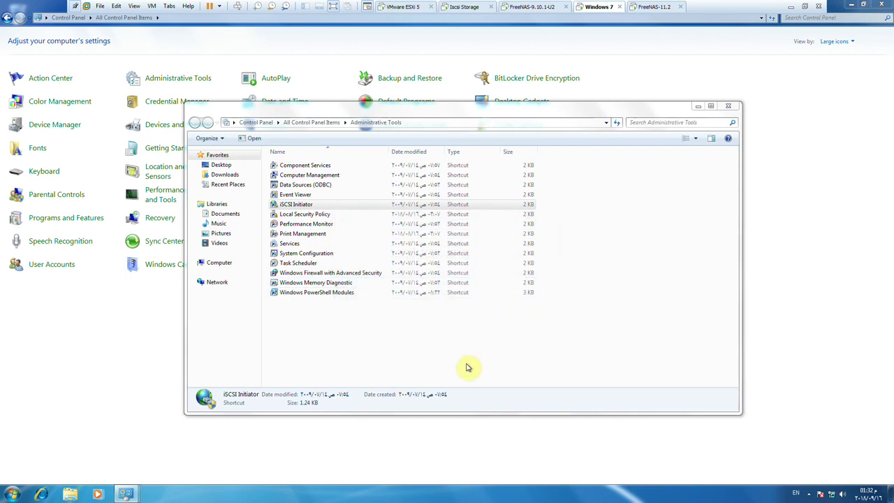
# Open a command prompt via Run > CMD and ping 192.168.10.10, getting replies.
pyautogui.press('super+r')
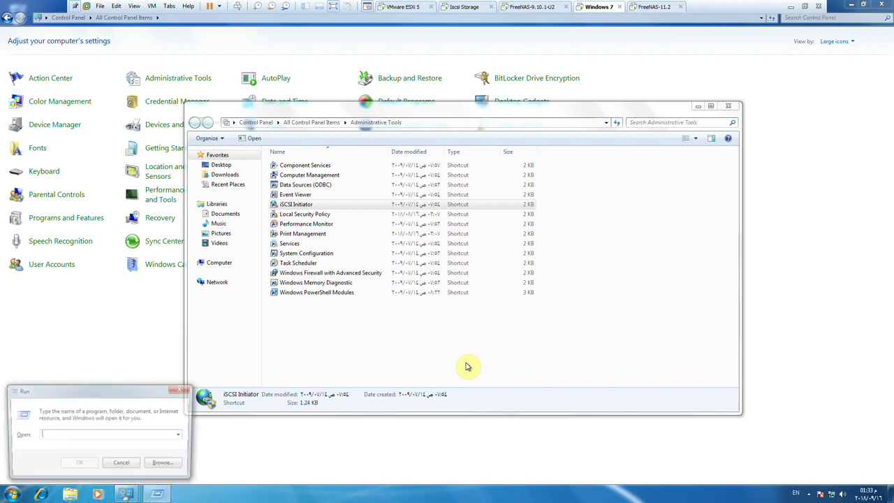
pyautogui.write('CMD')
pyautogui.press('Return')
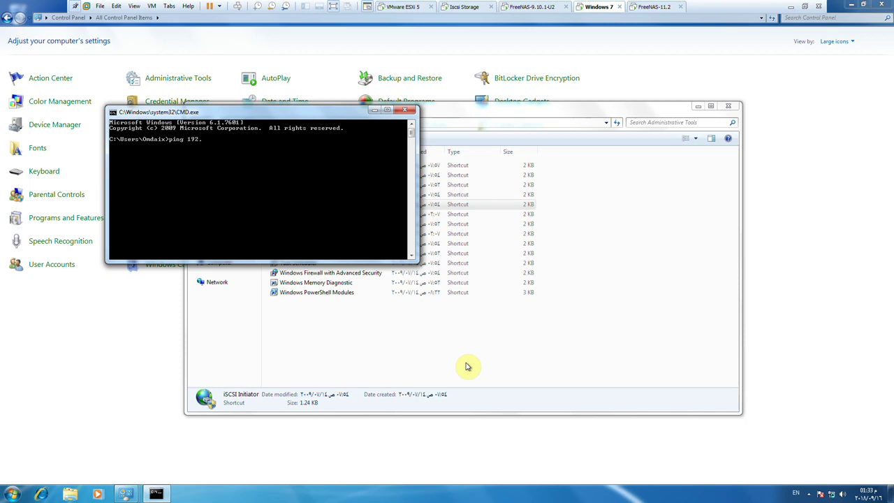
pyautogui.write('ping 192.168.10.10')
pyautogui.press('Return')
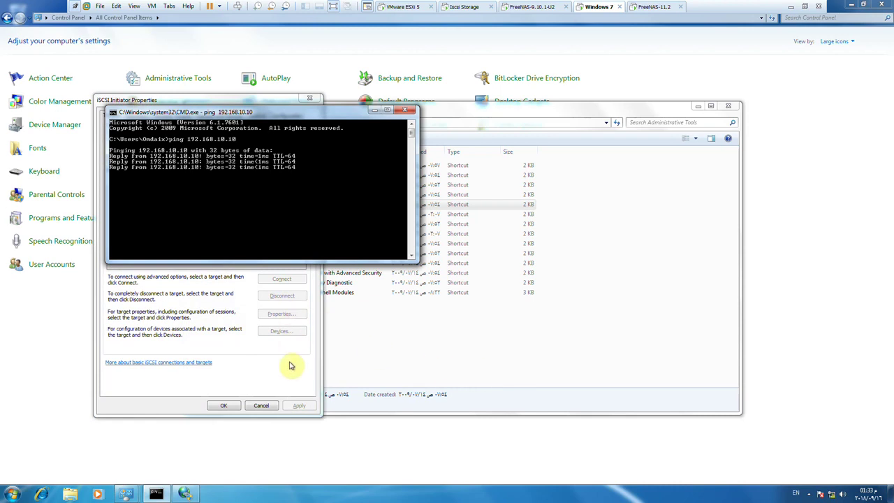
# Try quick-connecting to 192.168.10.10 in iSCSI Initiator Properties and close the failed results.
pyautogui.click(290, 363)
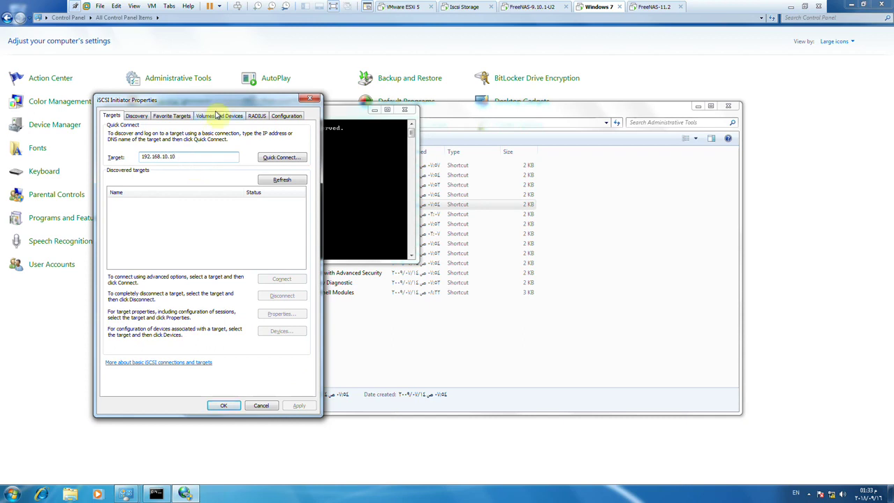
pyautogui.click(259, 157)
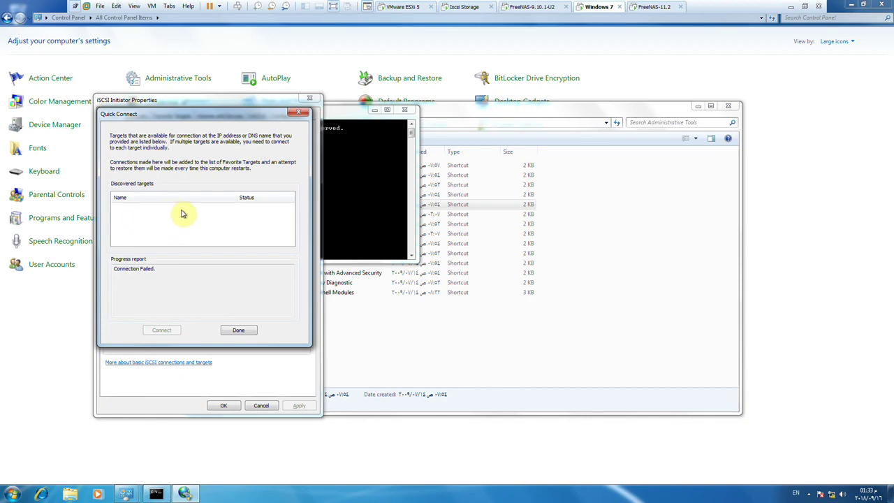
pyautogui.click(238, 329)
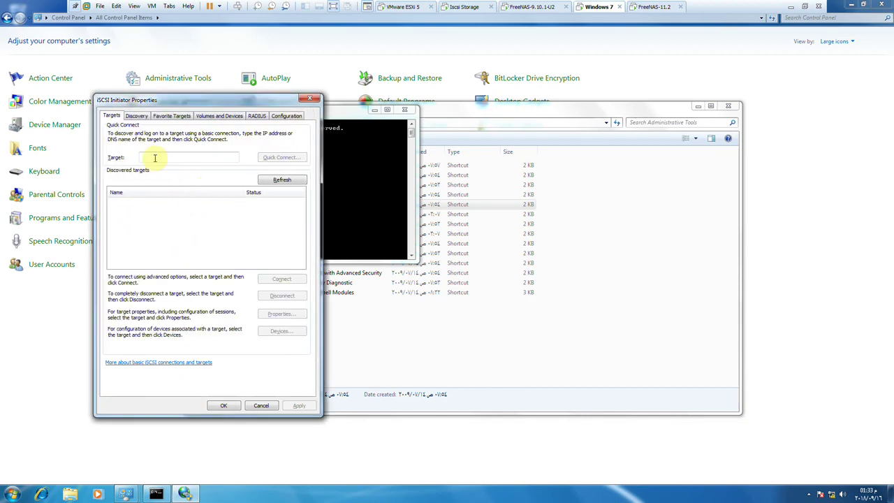
# On Discovery, select portal 192.168.10.10 and add it as the iSNS server, allowing firewall access.
pyautogui.click(137, 116)
pyautogui.click(172, 163)
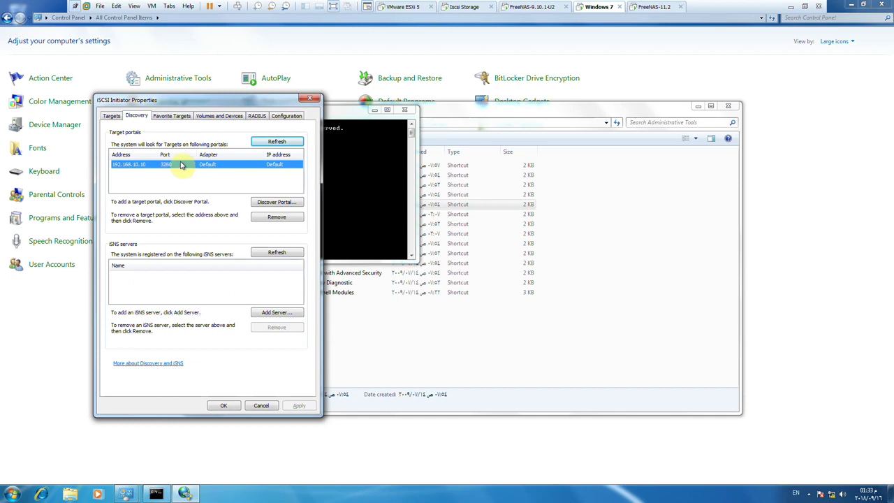
pyautogui.click(274, 313)
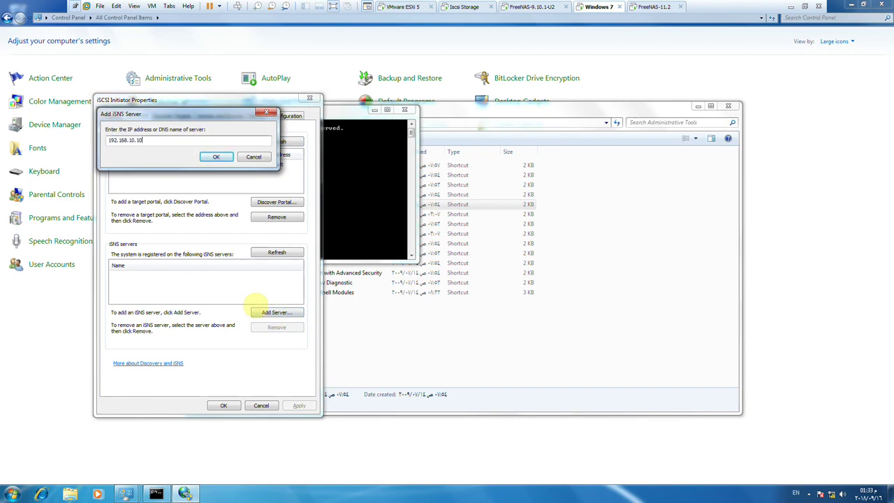
pyautogui.click(218, 157)
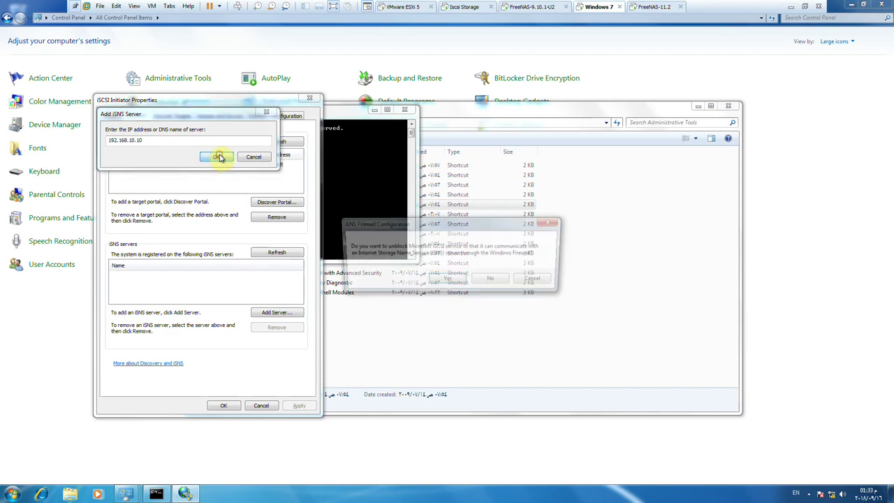
pyautogui.click(458, 280)
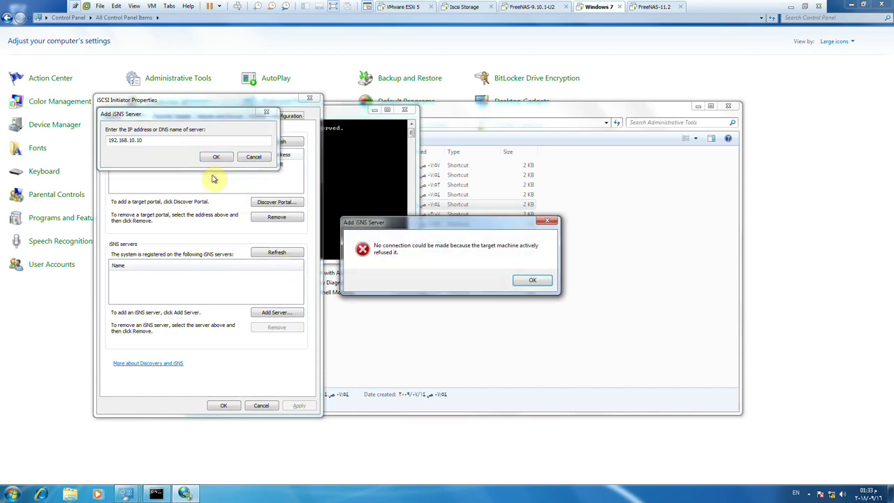
pyautogui.click(534, 282)
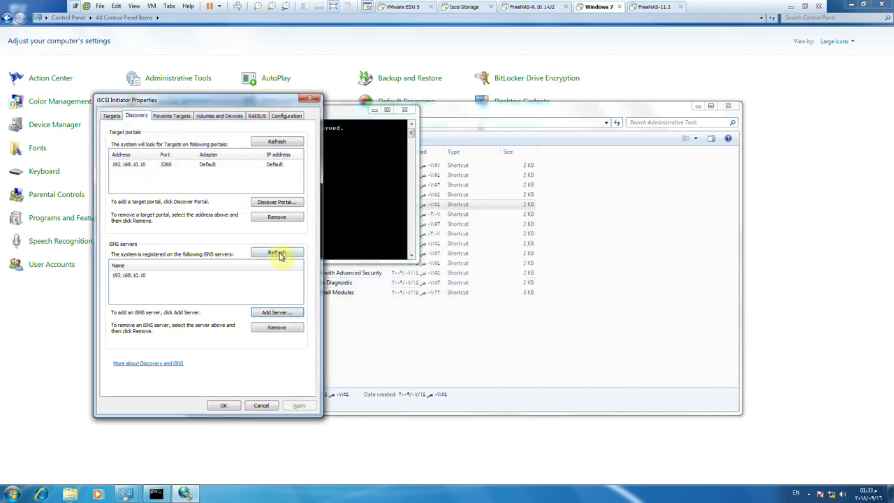
# Recheck the empty Targets list and the 192.168.10.10 portal, then leave the full-screen VM.
pyautogui.click(113, 116)
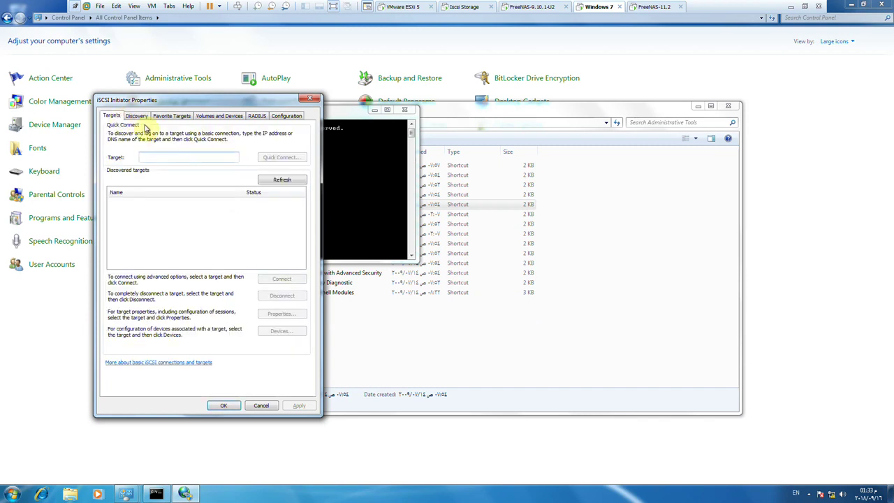
pyautogui.click(136, 116)
pyautogui.click(168, 165)
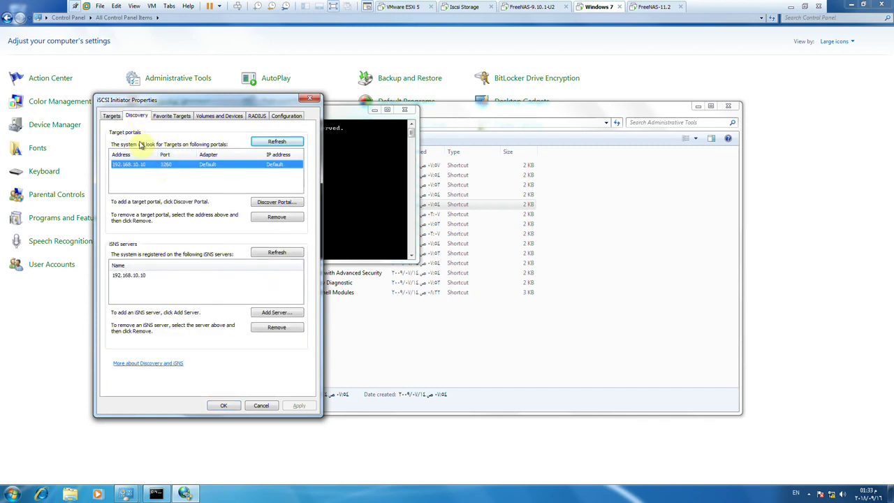
pyautogui.click(111, 116)
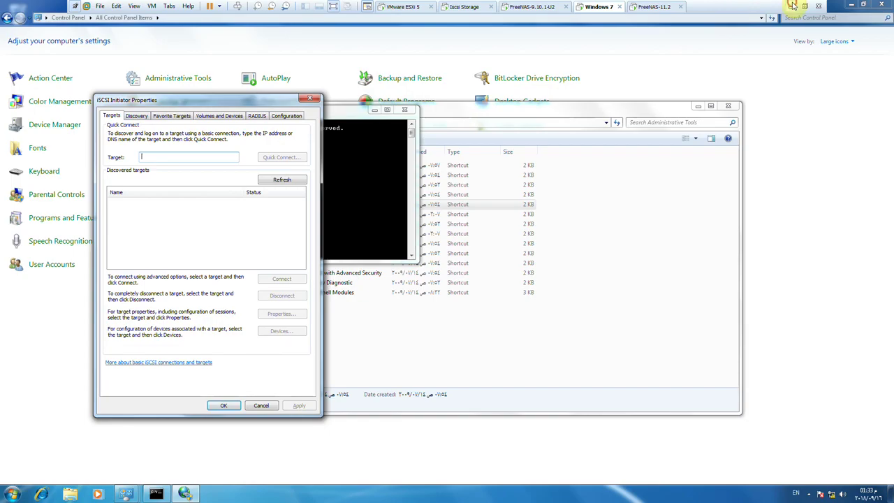
pyautogui.click(790, 6)
# Check FreeNAS's associated target 192.168.10.10 (extent ABC, LUN 1), then bring up the Iscsi Storage VM.
pyautogui.click(800, 494)
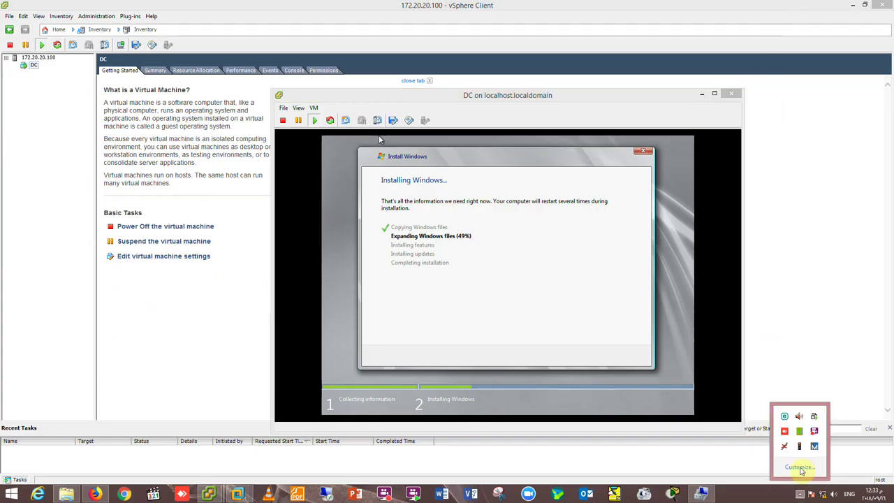
pyautogui.click(814, 431)
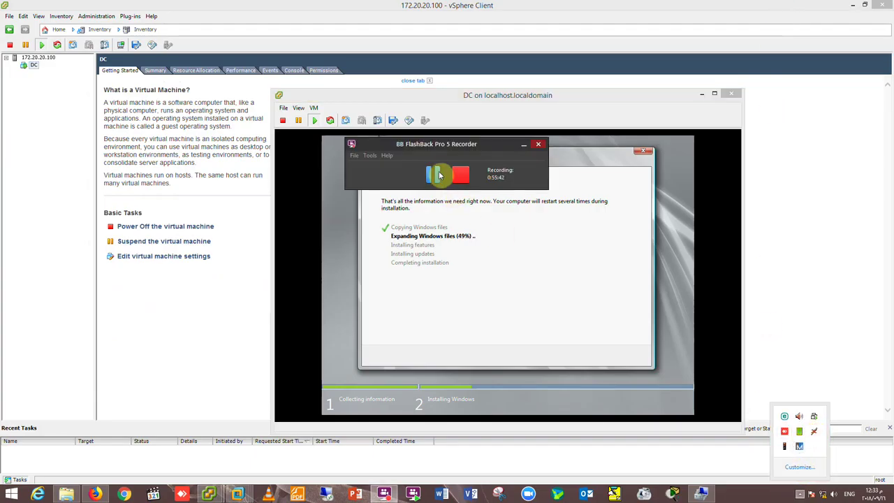
pyautogui.click(433, 175)
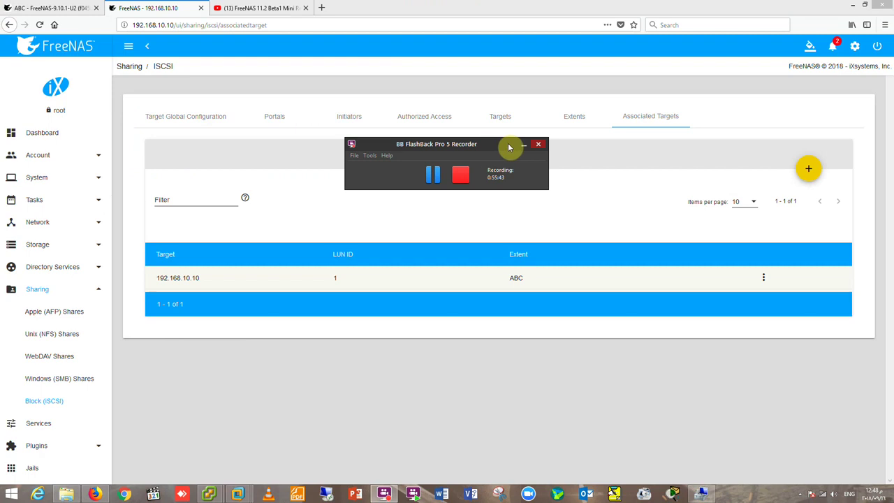
pyautogui.click(523, 146)
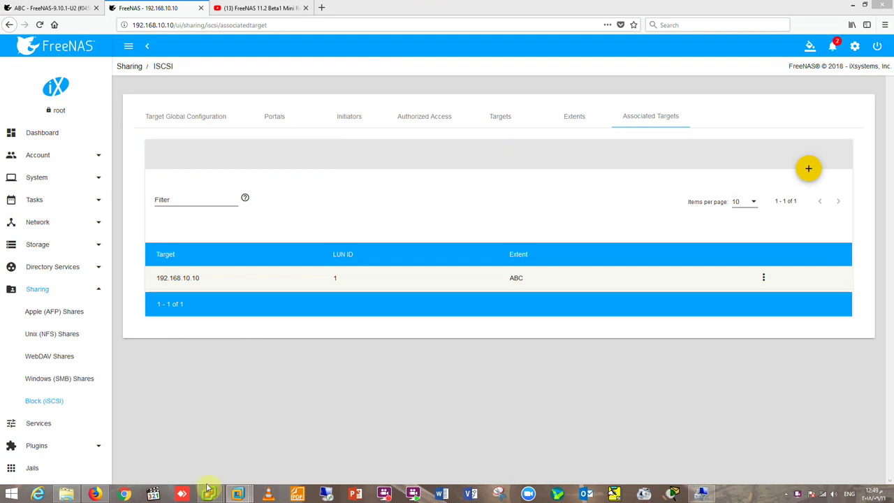
pyautogui.moveTo(238, 494)
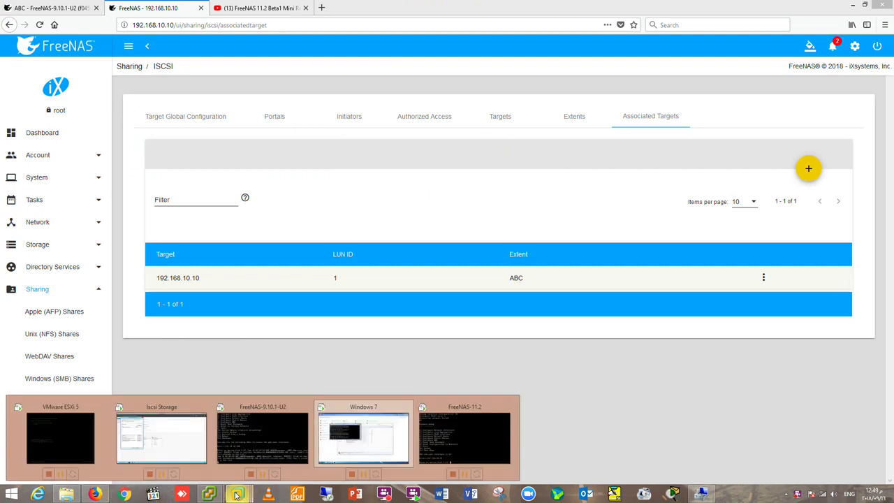
pyautogui.click(178, 443)
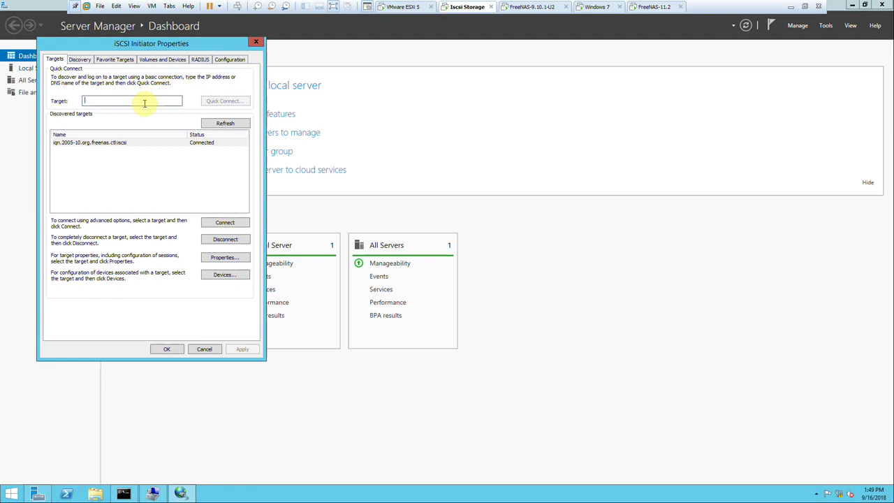
# Quick-connect Windows Server's iSCSI Initiator to 192.168.10.10, close the dialogs, and open Disk Management.
pyautogui.click(145, 103)
pyautogui.write('192.168.10.10')
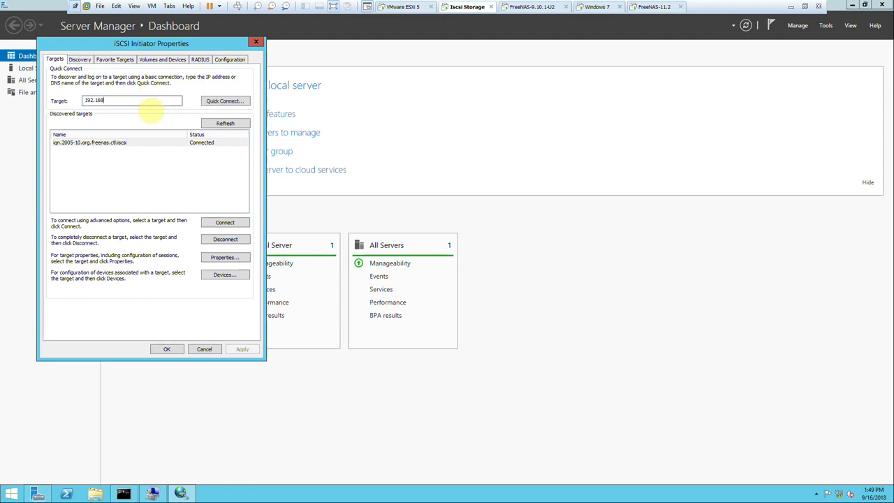
pyautogui.click(219, 102)
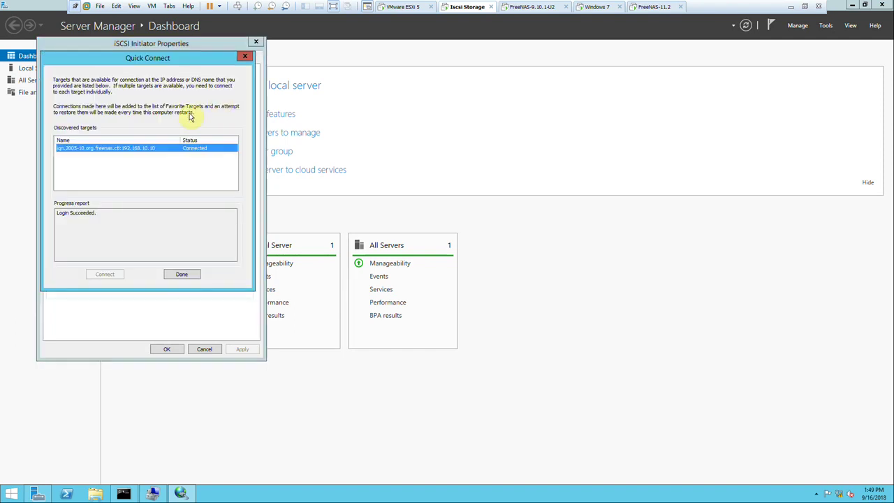
pyautogui.click(183, 275)
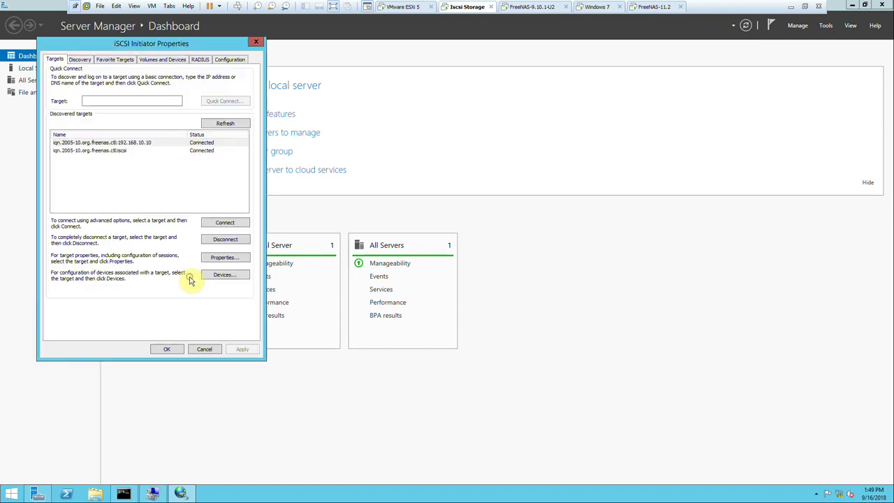
pyautogui.click(169, 349)
pyautogui.click(154, 491)
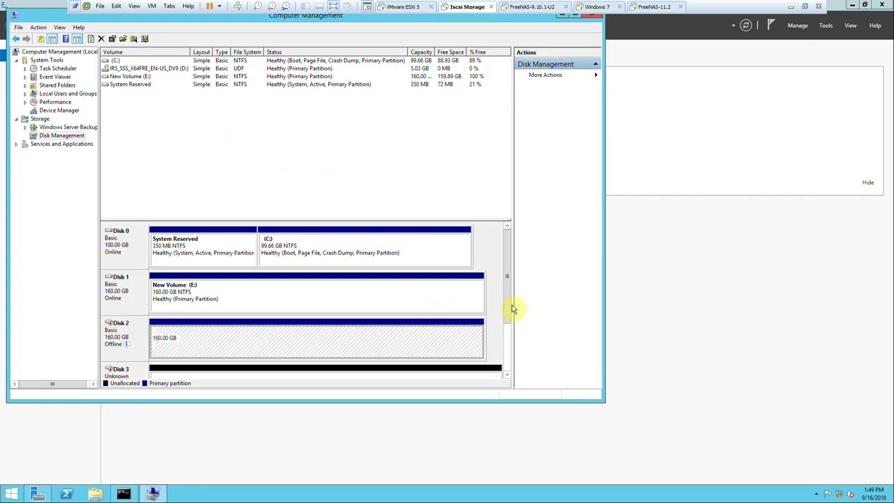
# Bring the 300 GB Disk 3 online and initialize it with MBR partition style.
pyautogui.moveTo(507, 320); pyautogui.dragTo(506, 351)
pyautogui.rightClick(112, 290)
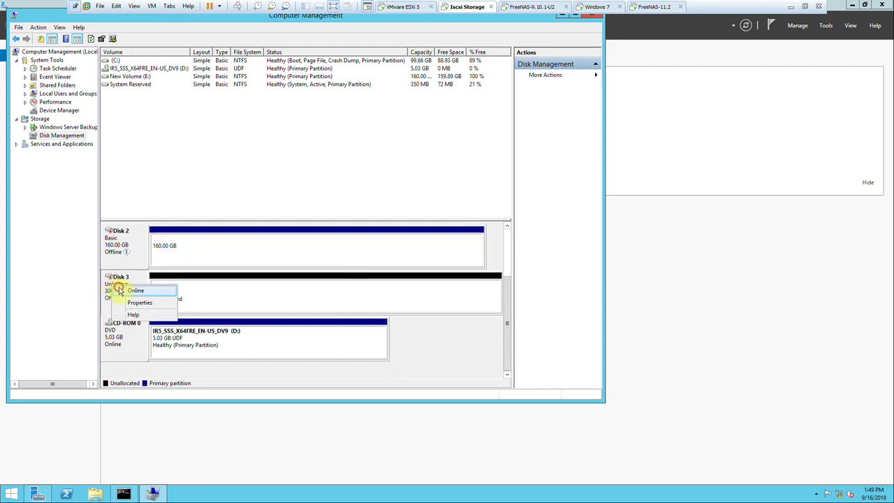
pyautogui.click(119, 286)
pyautogui.rightClick(114, 282)
pyautogui.click(126, 286)
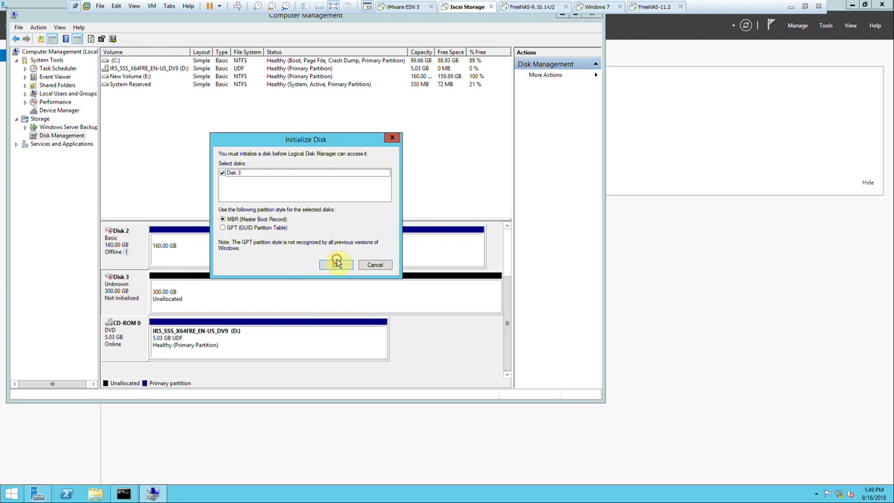
pyautogui.click(337, 265)
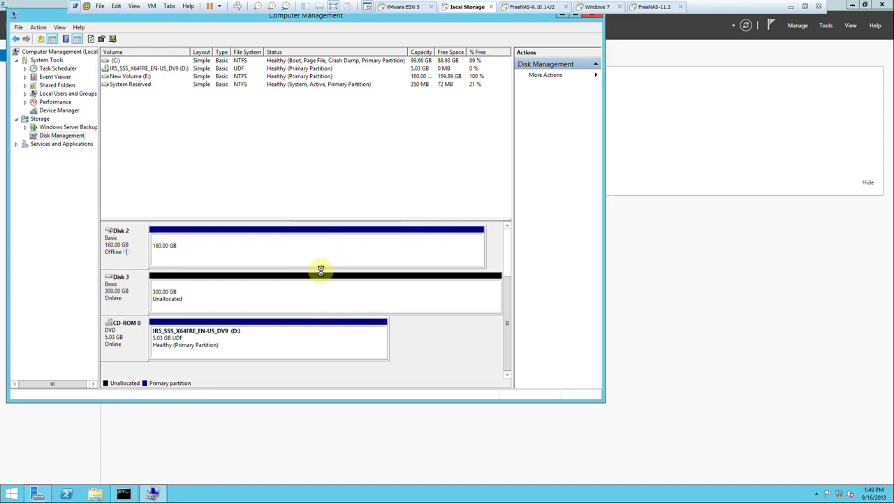
# Create a full-size simple volume F: formatted NTFS on Disk 3's unallocated space.
pyautogui.rightClick(175, 291)
pyautogui.click(203, 294)
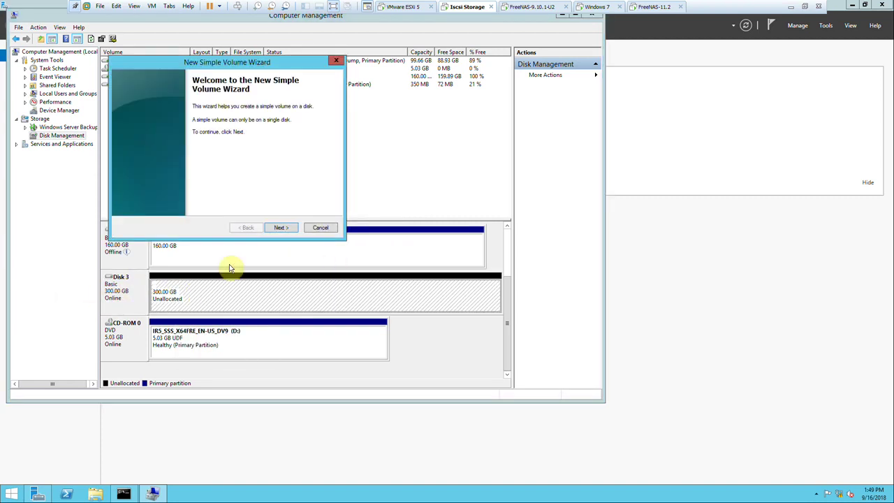
pyautogui.click(279, 227)
pyautogui.click(279, 228)
pyautogui.click(279, 228)
pyautogui.click(280, 228)
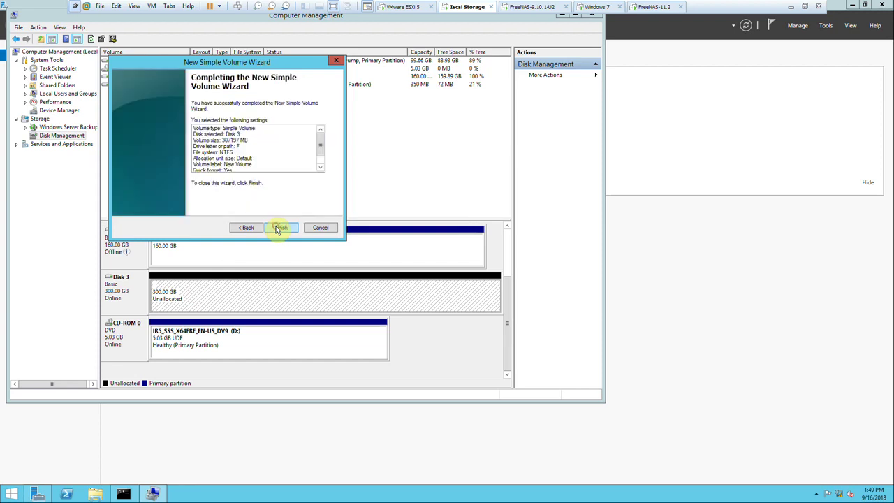
pyautogui.click(280, 228)
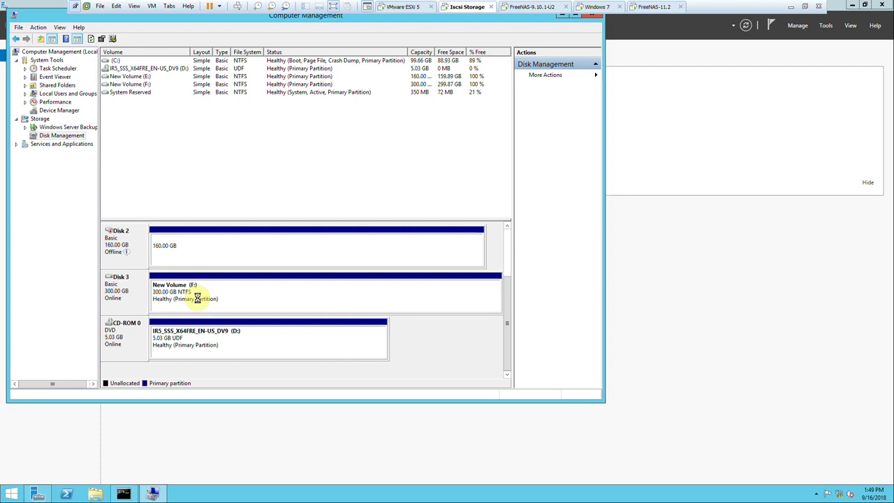
# Open New Volume (F:) in a file browser to confirm it is empty, then close it.
pyautogui.rightClick(192, 297)
pyautogui.click(204, 305)
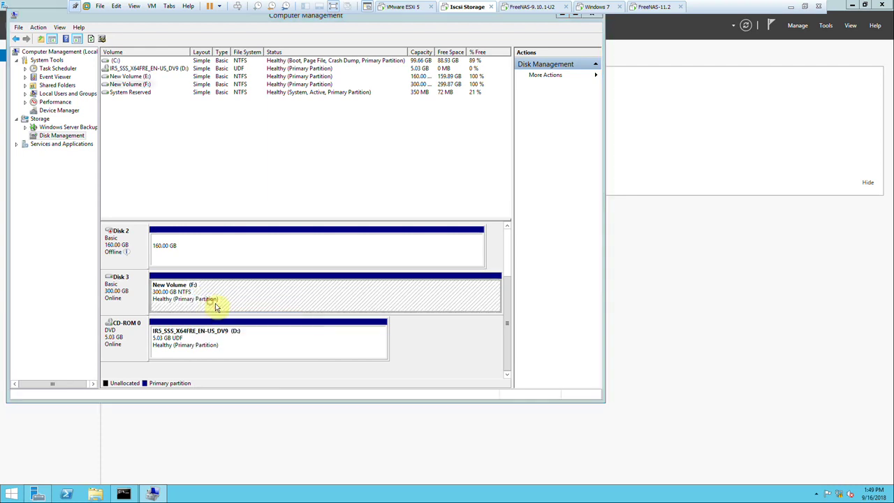
pyautogui.click(253, 123)
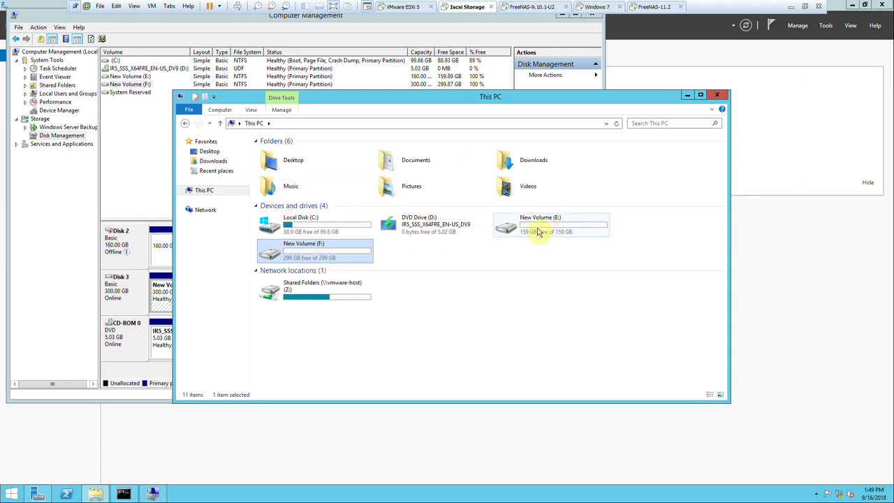
pyautogui.doubleClick(309, 259)
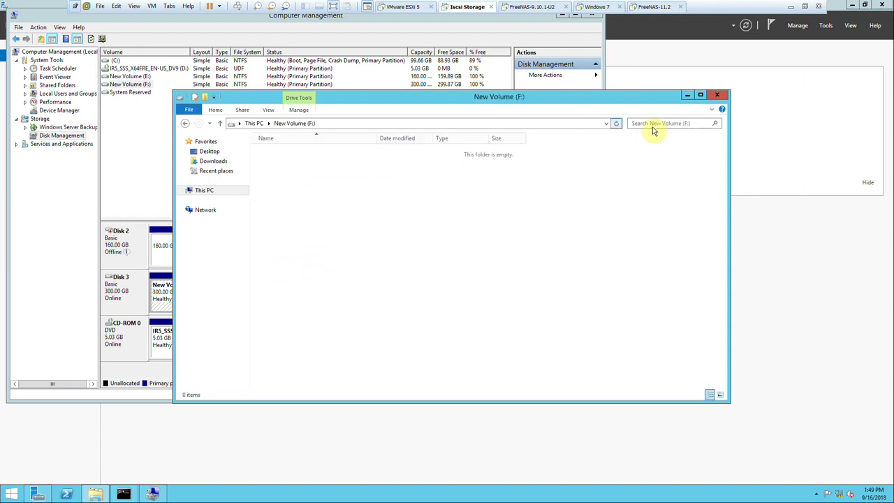
pyautogui.click(718, 95)
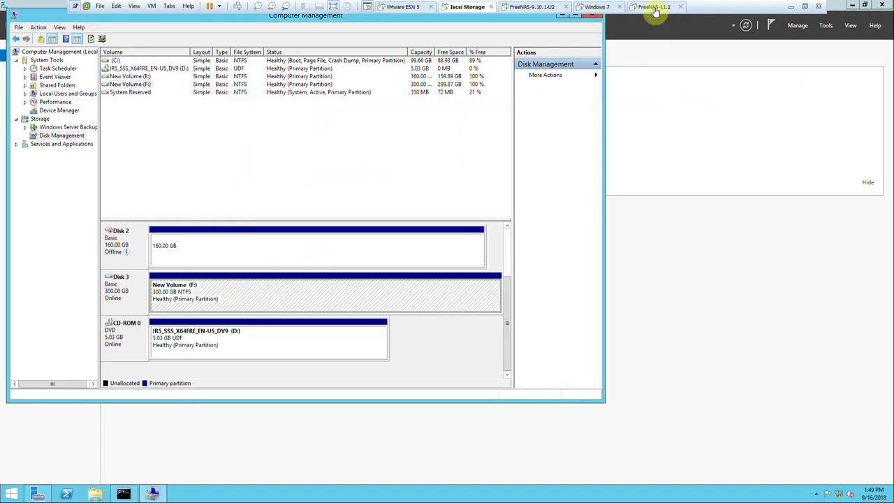
pyautogui.click(655, 8)
# In FreeNAS-11.2's VM settings, add a Network Adapter on Custom VMnet5 (Host-only) and save.
pyautogui.rightClick(656, 9)
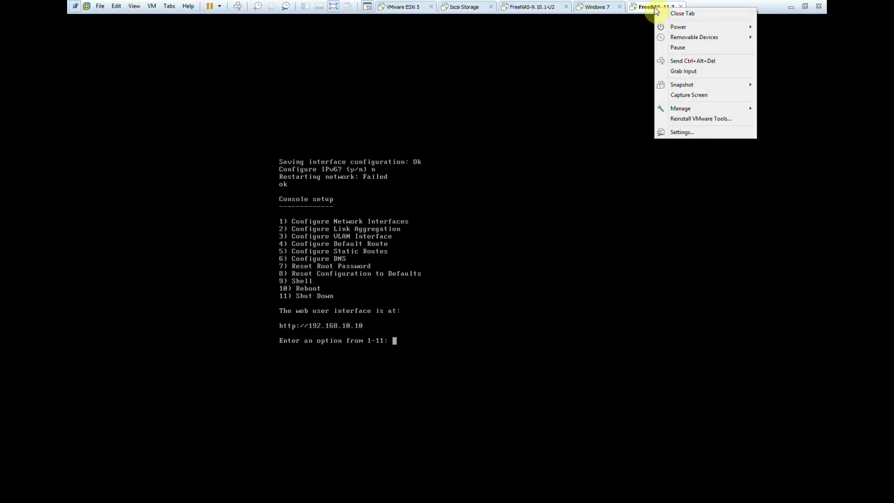
pyautogui.click(665, 133)
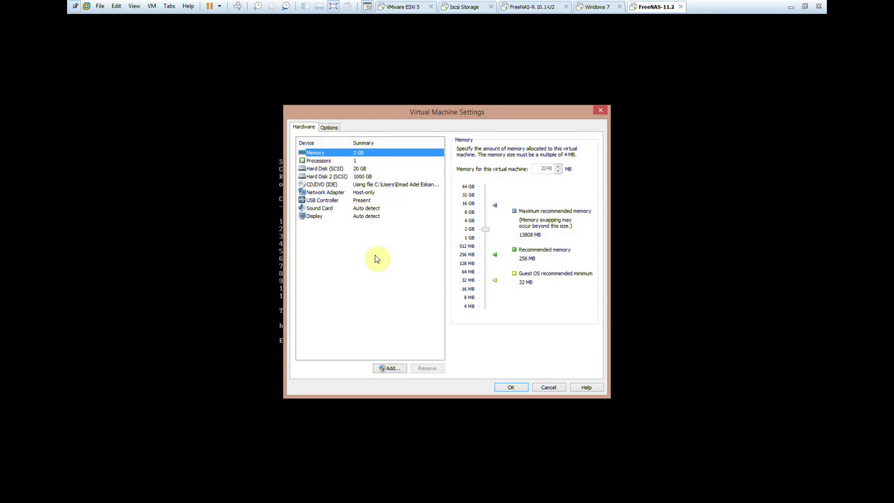
pyautogui.click(392, 369)
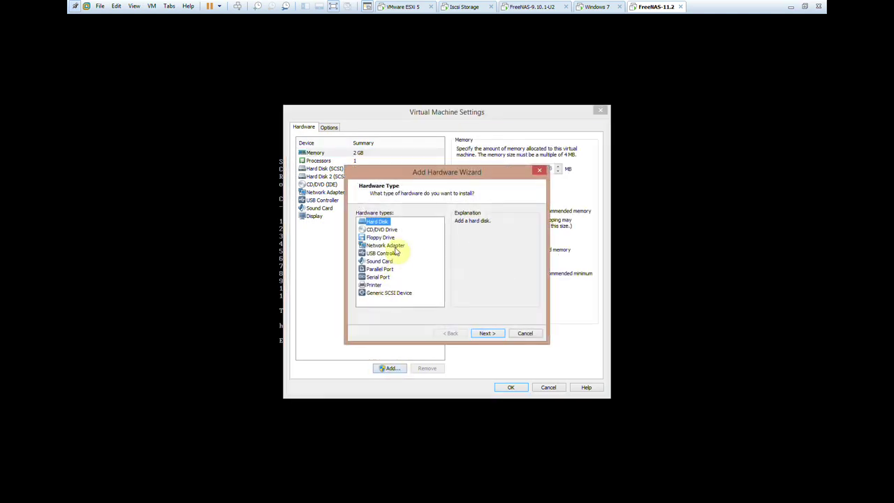
pyautogui.click(394, 246)
pyautogui.click(487, 334)
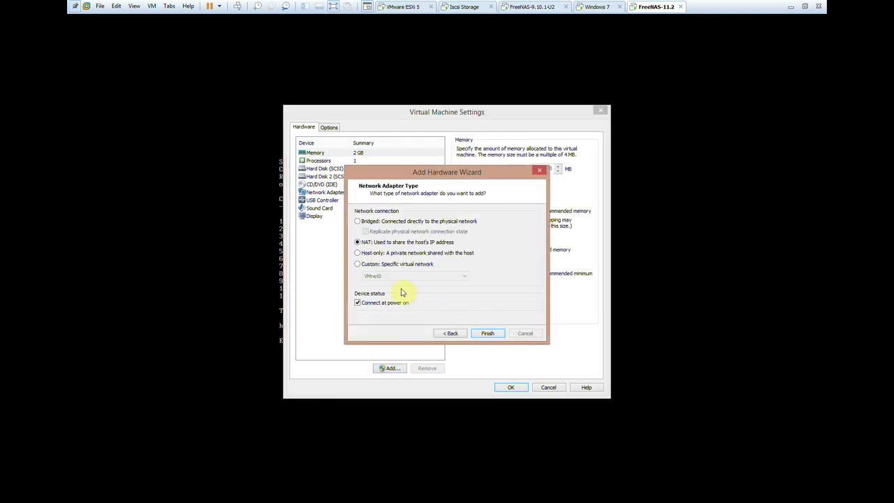
pyautogui.click(384, 277)
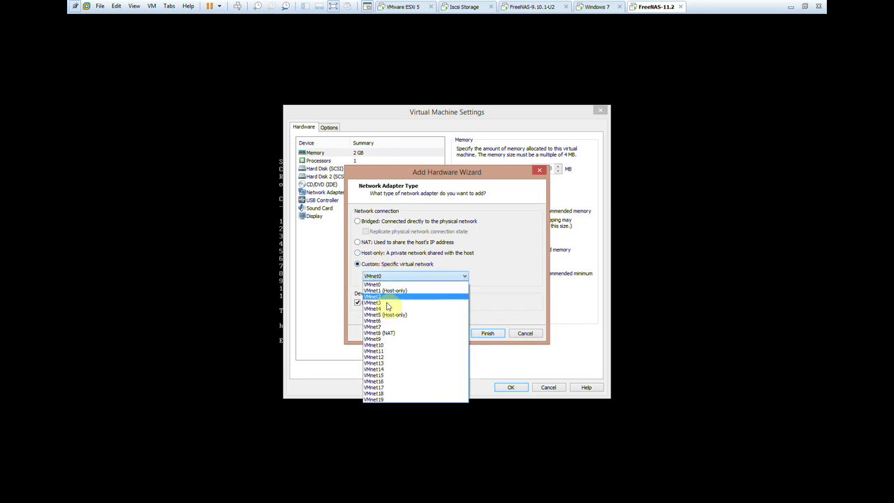
pyautogui.click(390, 315)
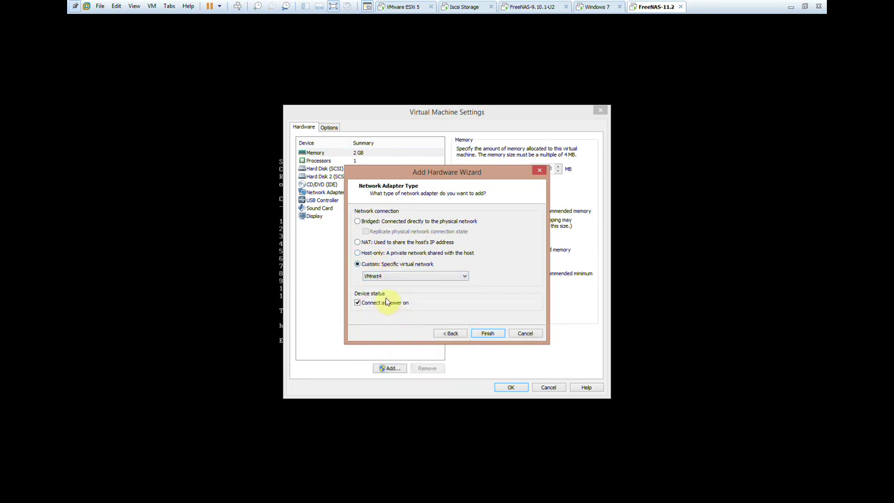
pyautogui.click(487, 333)
pyautogui.click(511, 386)
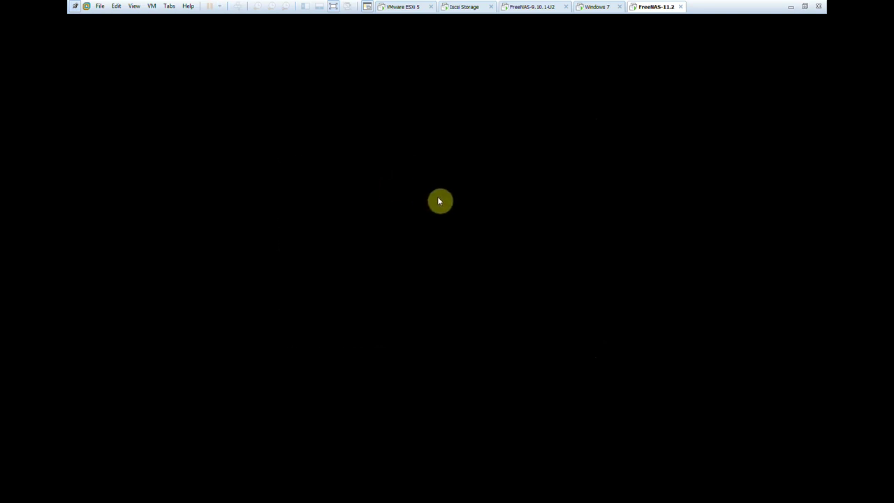
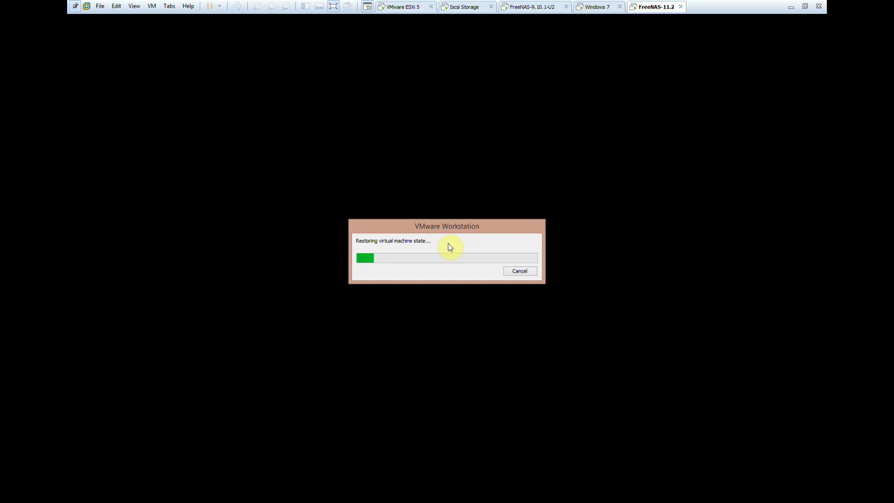
# Minimize the FreeNAS-11.2 console and bring the DC machine's Windows installation window to the front.
pyautogui.click(791, 9)
pyautogui.click(210, 493)
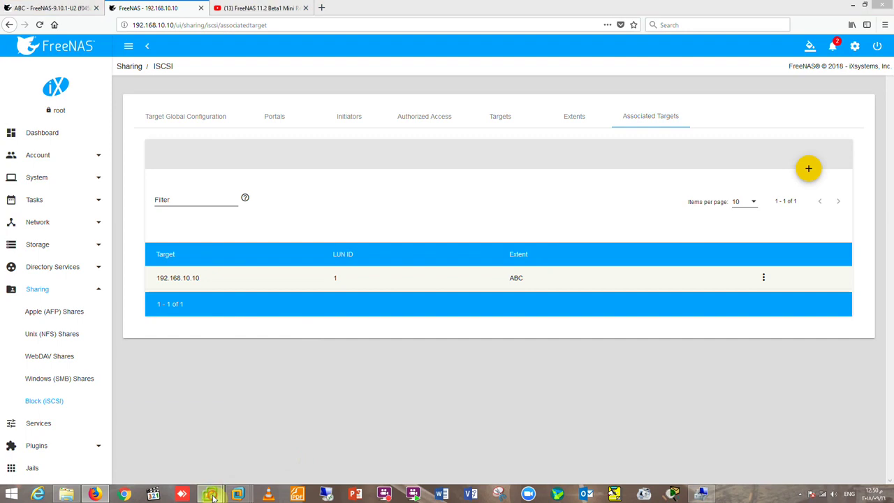
pyautogui.click(238, 455)
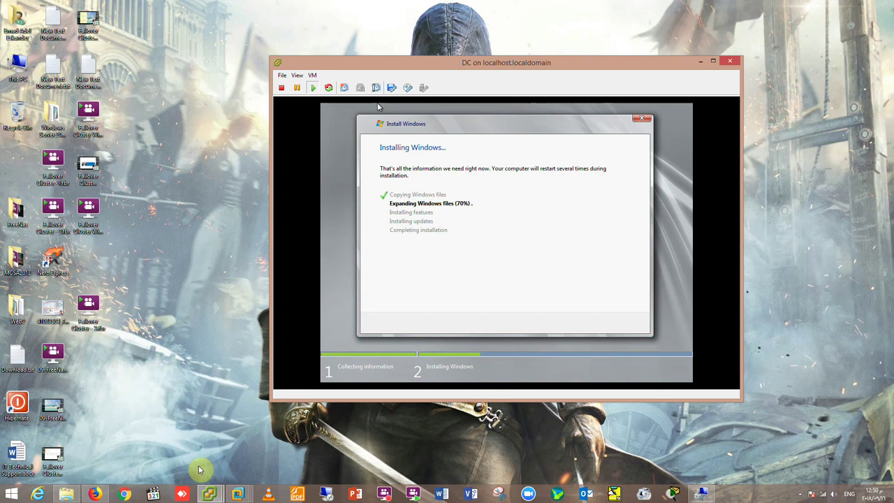
# Bring up the FreeNAS-11.2 virtual machine and let its restore progress finish.
pyautogui.moveTo(213, 494)
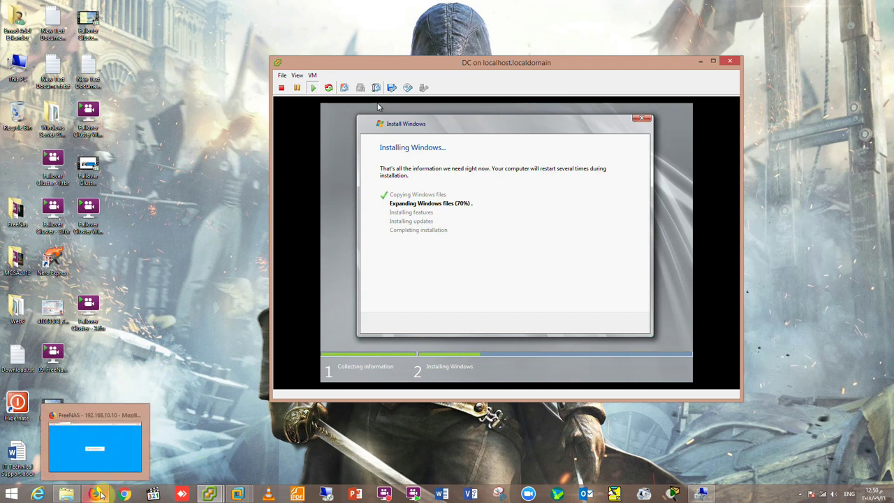
pyautogui.moveTo(246, 495)
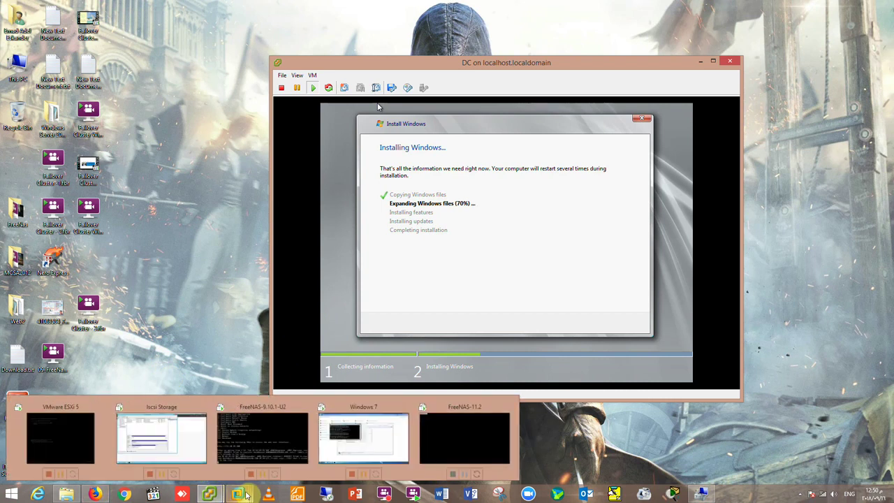
pyautogui.click(440, 443)
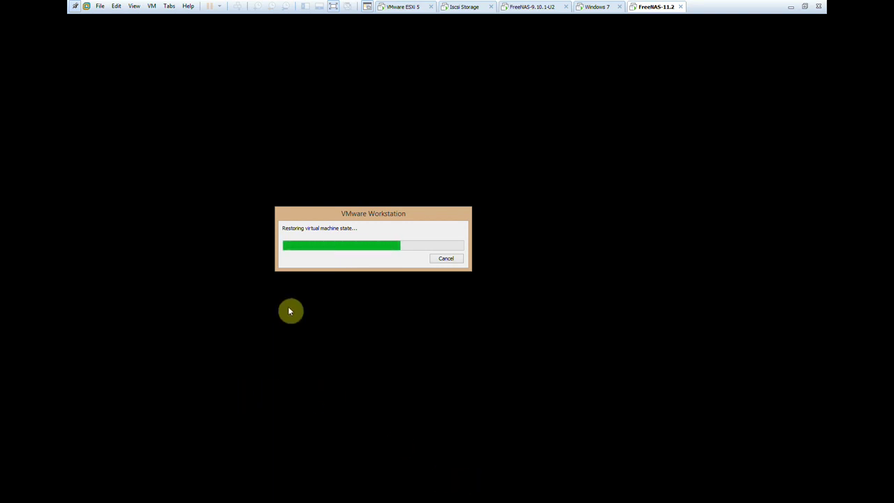
pyautogui.moveTo(340, 213)
pyautogui.mouseDown()
pyautogui.moveTo(301, 197)
pyautogui.moveTo(340, 225)
pyautogui.mouseUp()
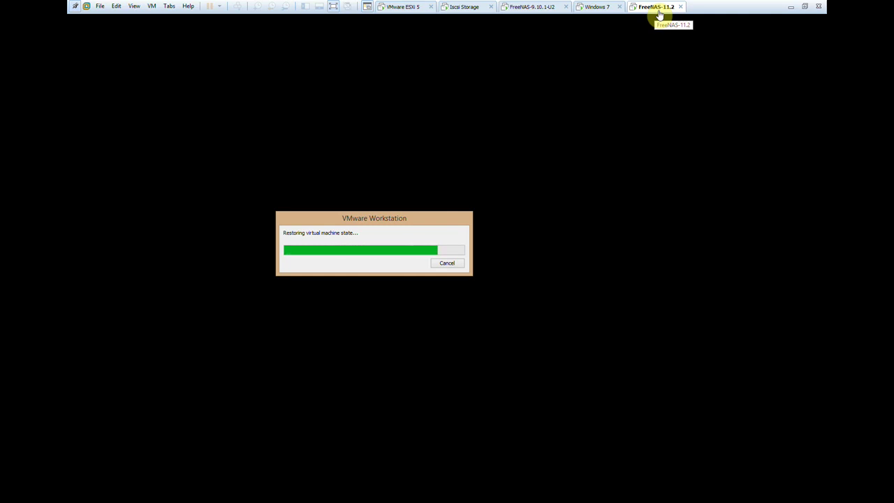
pyautogui.moveTo(411, 218); pyautogui.dragTo(473, 146)
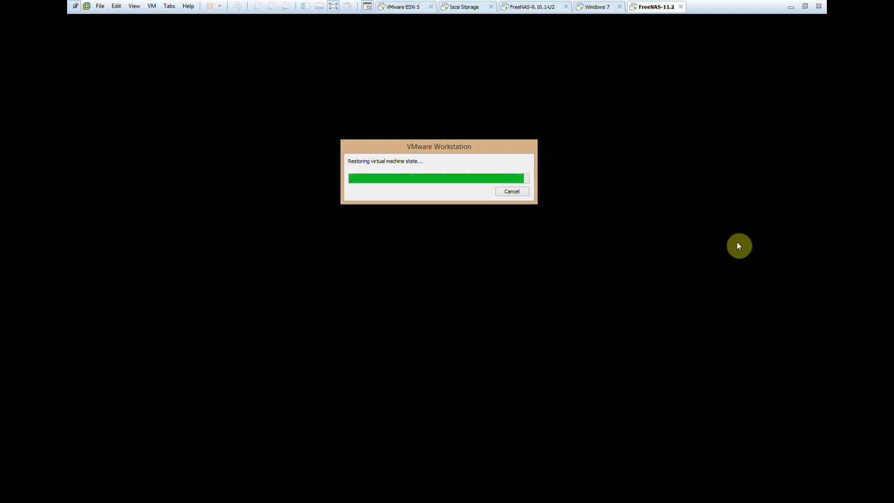
# Reset the FreeNAS-11.2 machine through Power > Reset and restore its window to a smaller size.
pyautogui.rightClick(659, 7)
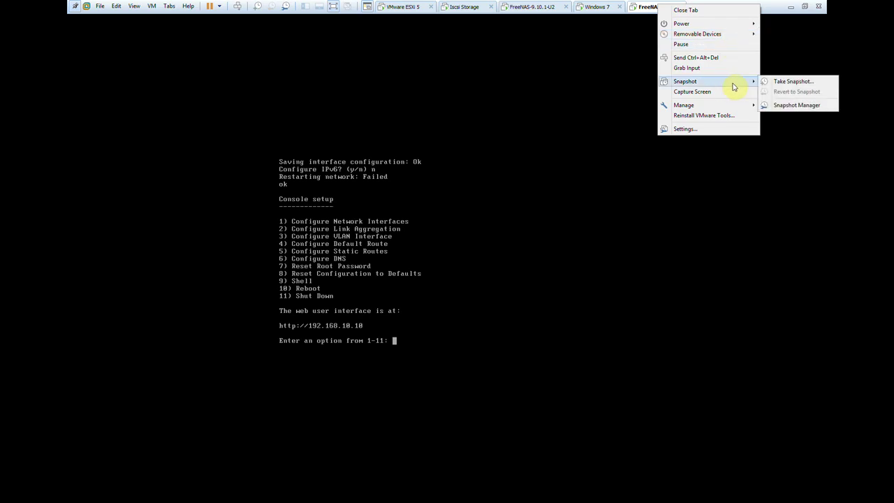
pyautogui.moveTo(744, 26)
pyautogui.click(776, 100)
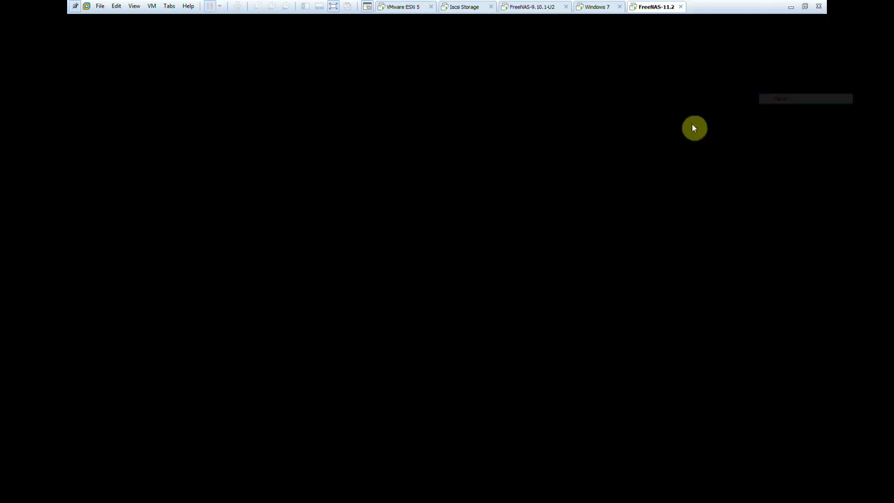
pyautogui.click(805, 6)
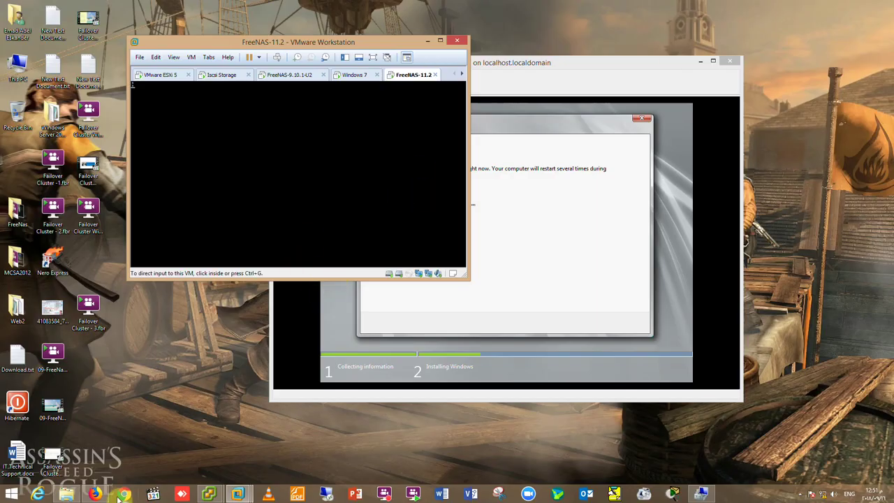
# Submit the FreeNAS admin sign-in at 192.168.10.10, then place the browser and VM console side by side.
pyautogui.click(95, 494)
pyautogui.click(410, 288)
pyautogui.moveTo(399, 5); pyautogui.dragTo(587, 12)
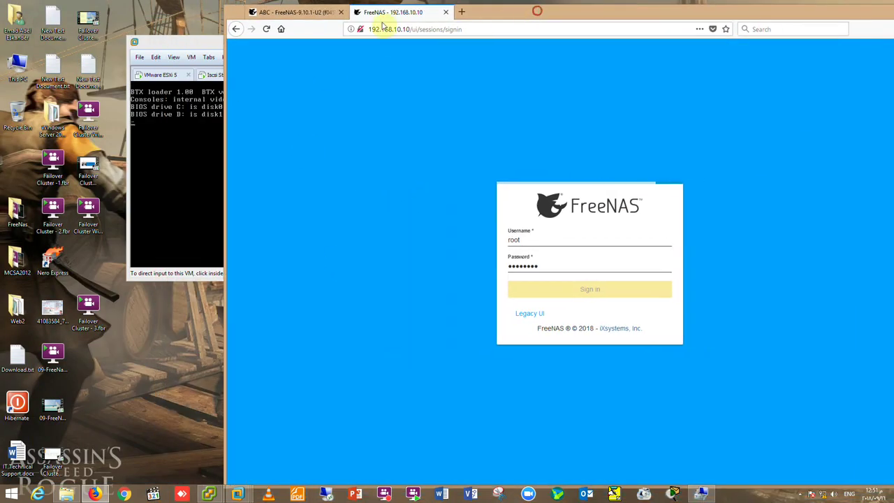
pyautogui.moveTo(180, 40); pyautogui.dragTo(130, 40)
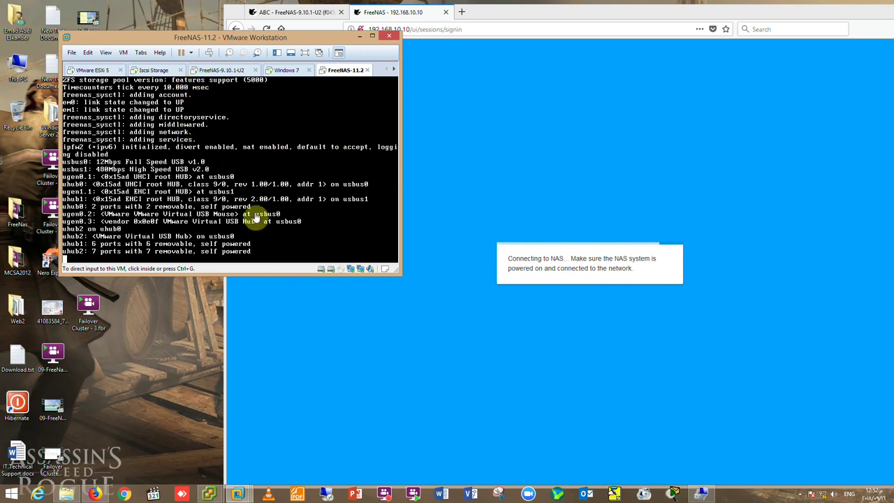
pyautogui.moveTo(86, 314); pyautogui.dragTo(42, 315)
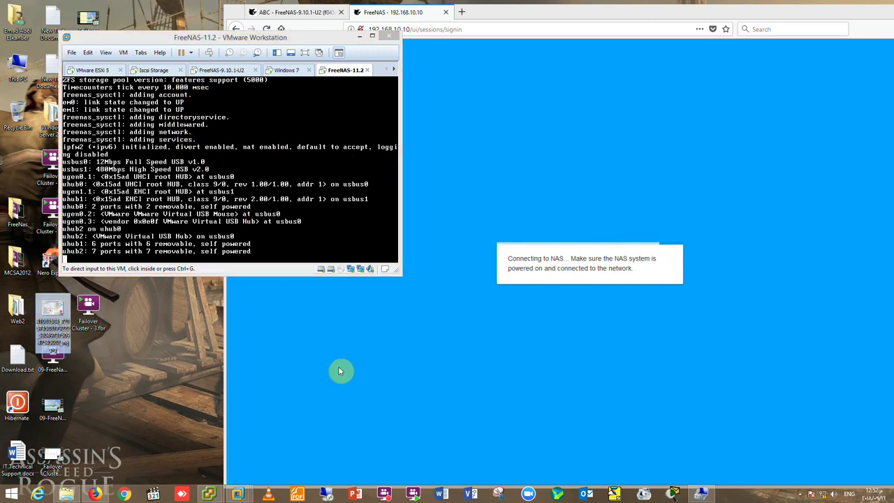